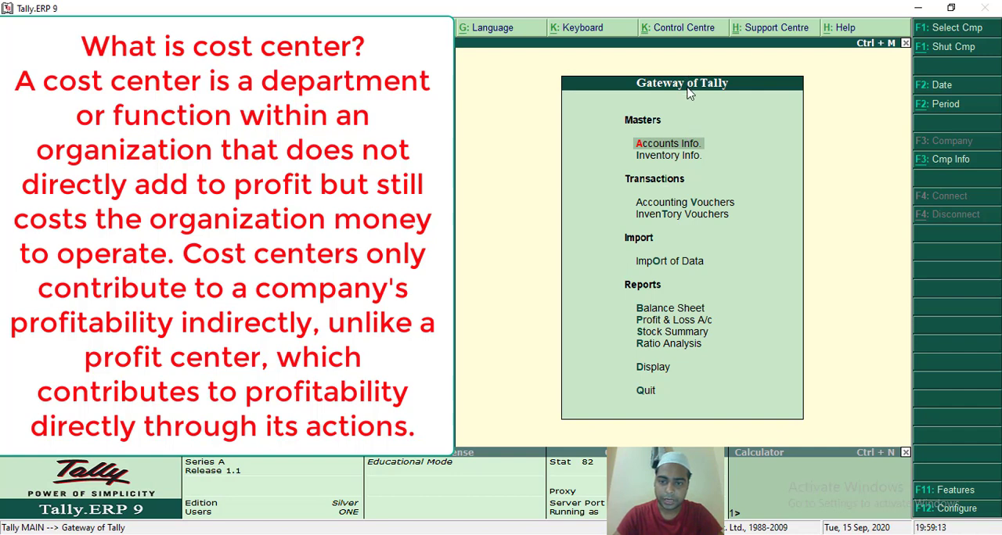
# Enable Maintain Cost Centres in the company's accounting features, accept the settings, and return to the Gateway of Tally.
pyautogui.click(672, 147)
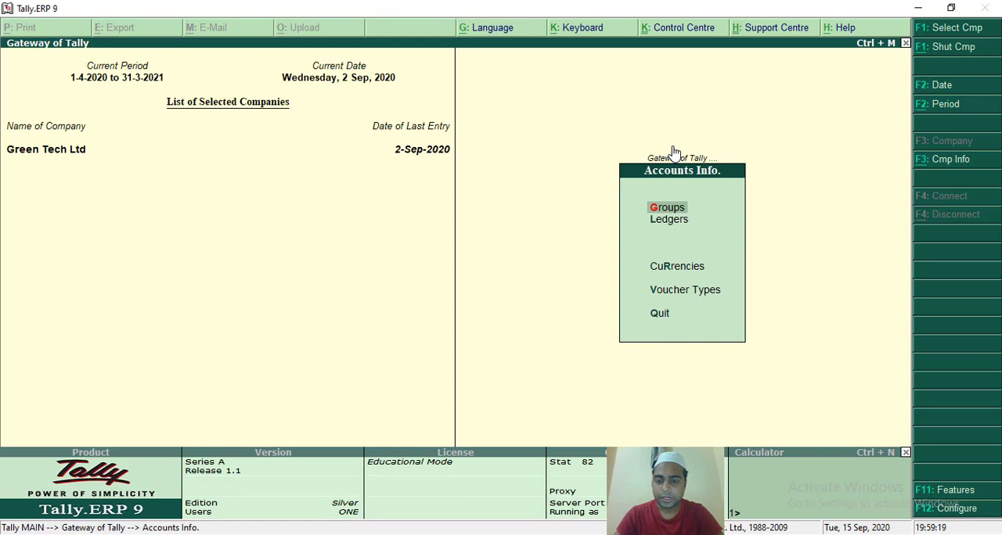
pyautogui.click(928, 498)
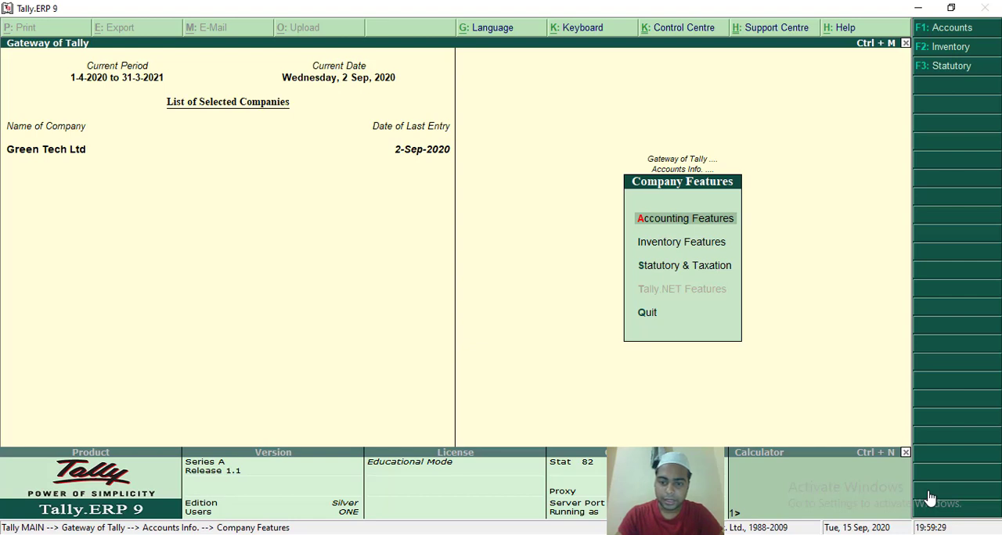
pyautogui.press('Return')
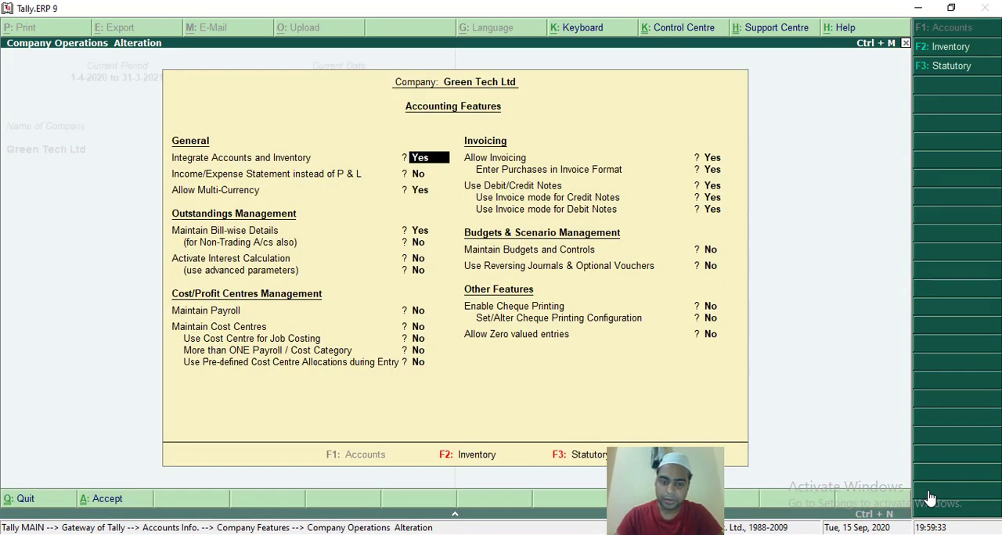
pyautogui.press('Return')
pyautogui.press('Return')
pyautogui.press('Return')
pyautogui.press('Return')
pyautogui.press('Return')
pyautogui.press('Return')
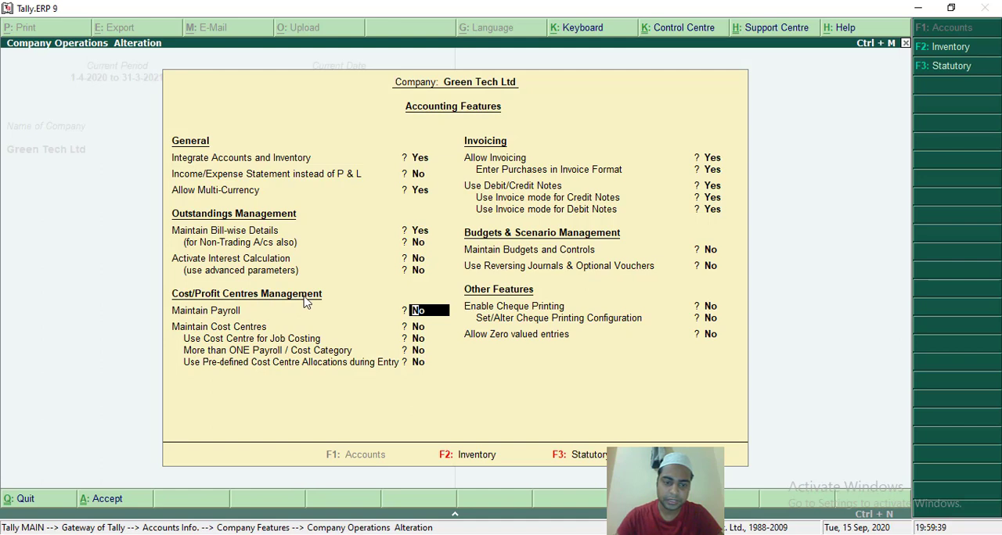
pyautogui.press('Return')
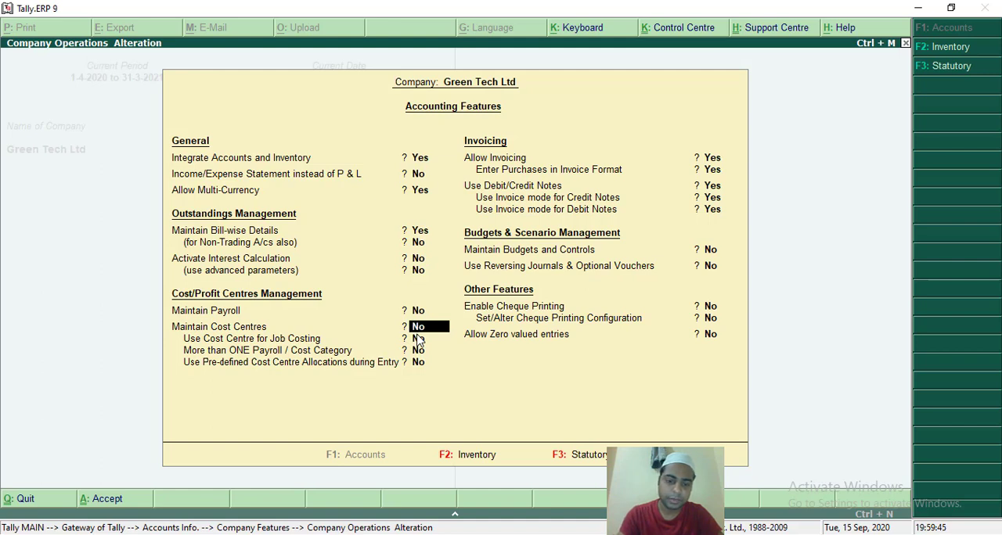
pyautogui.press('y')
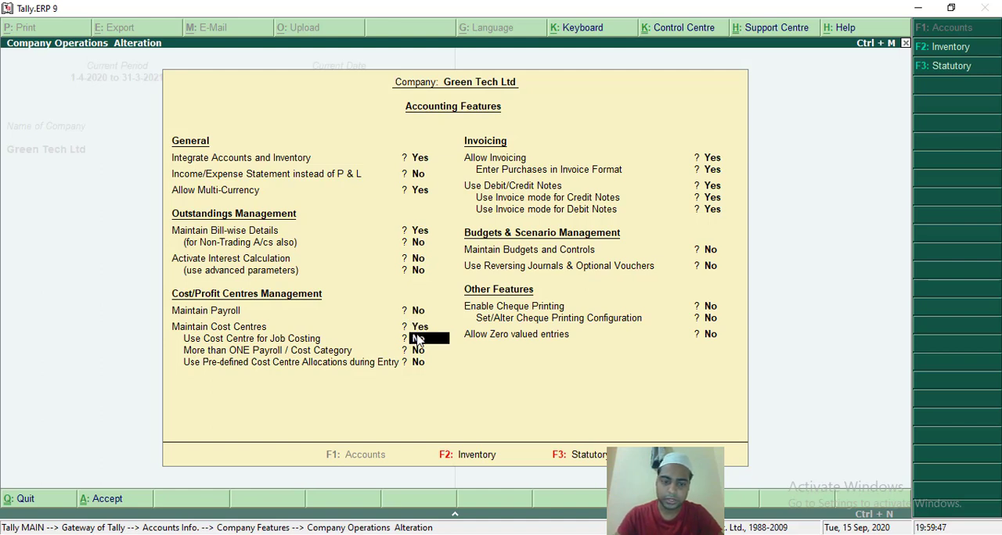
pyautogui.press('Return')
pyautogui.press('Return')
pyautogui.press('Return')
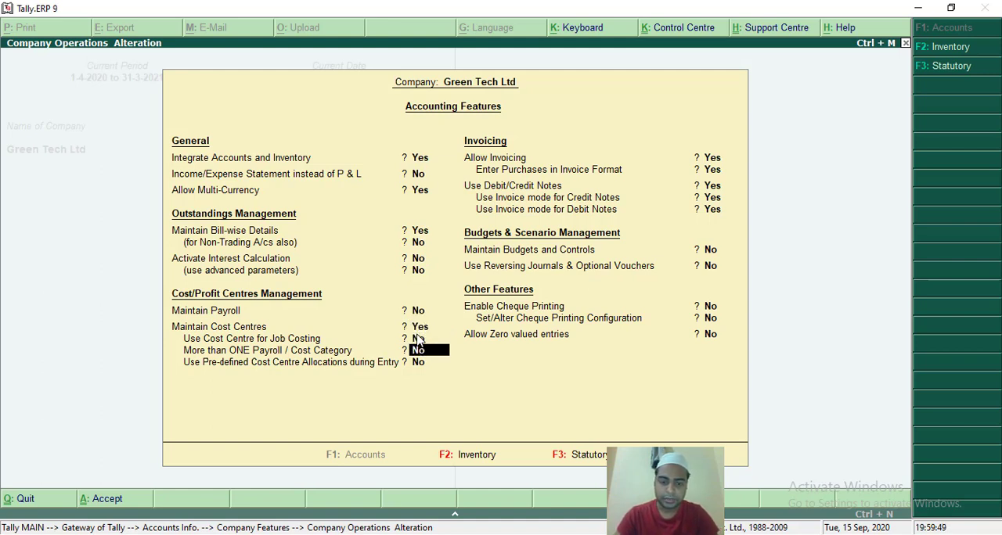
pyautogui.press('Return')
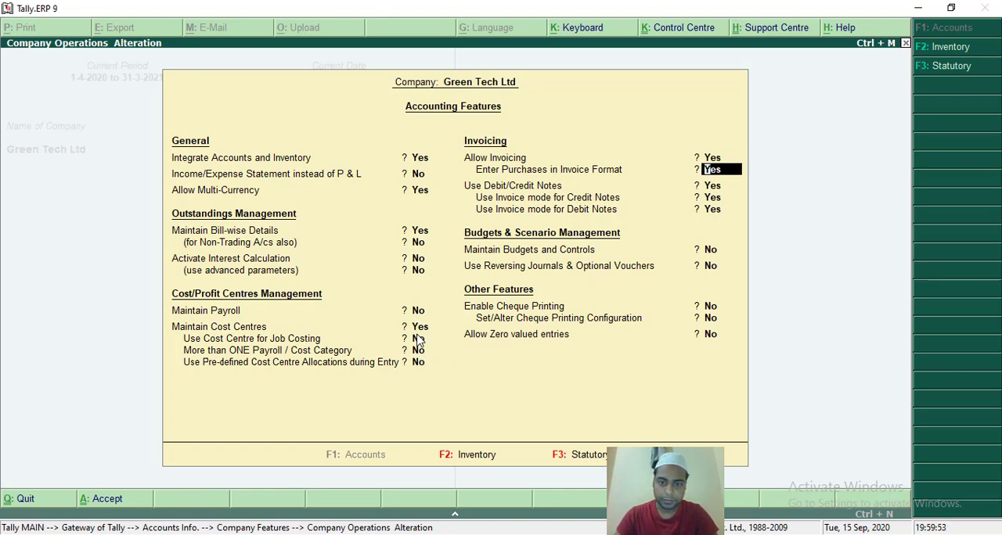
pyautogui.hotkey('ctrl', 'a')
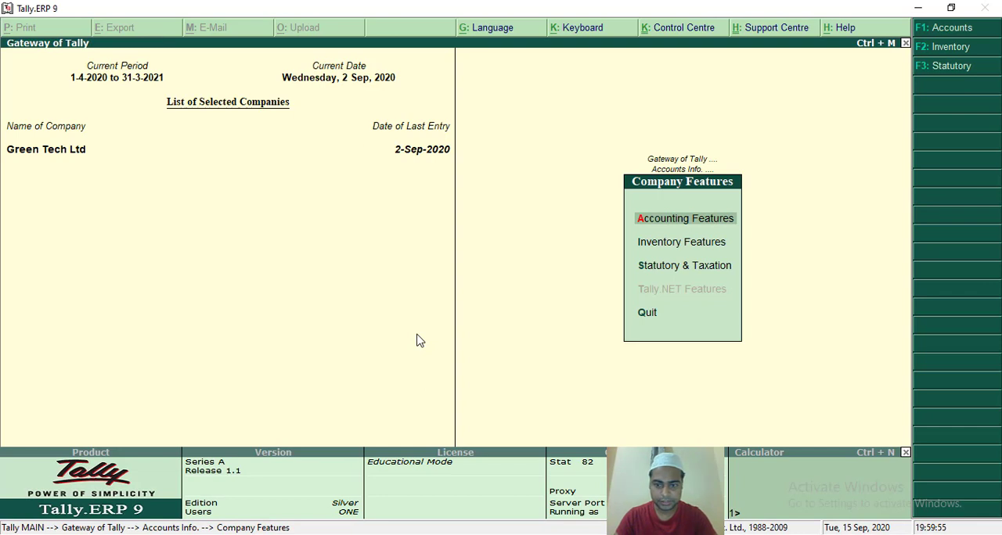
pyautogui.press('Escape')
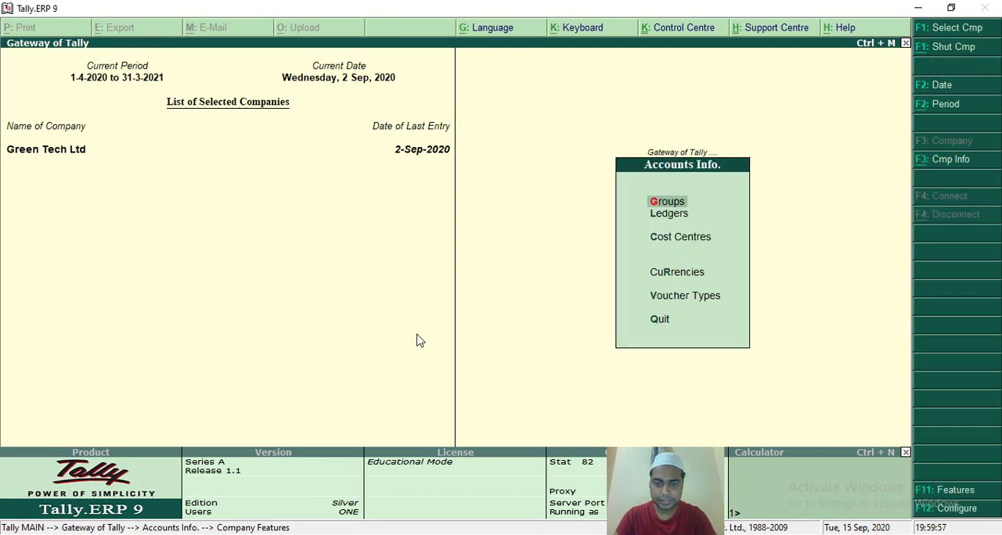
pyautogui.press('Escape')
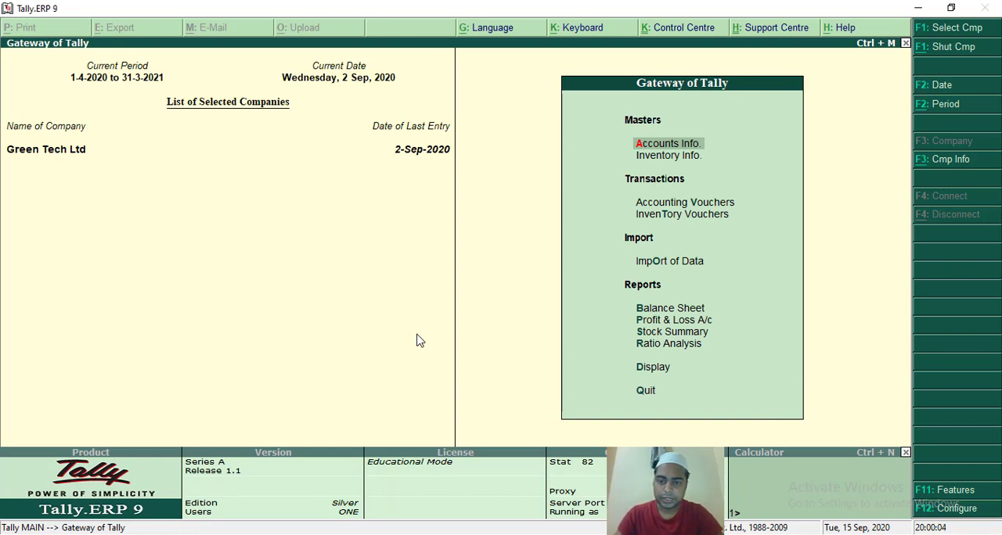
# Create a single cost centre named Factory_1 under Primary, without an alias.
pyautogui.press('Return')
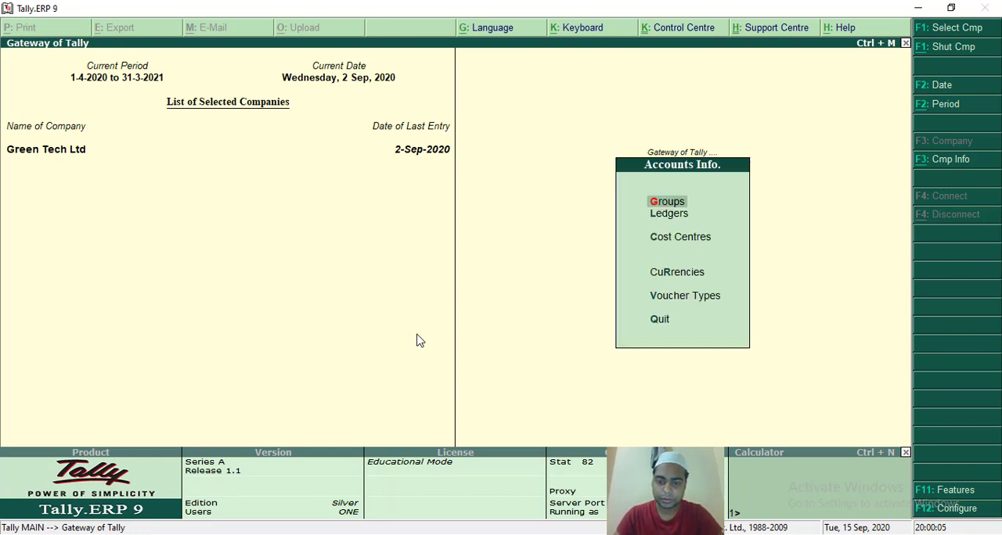
pyautogui.press('Down')
pyautogui.press('Down')
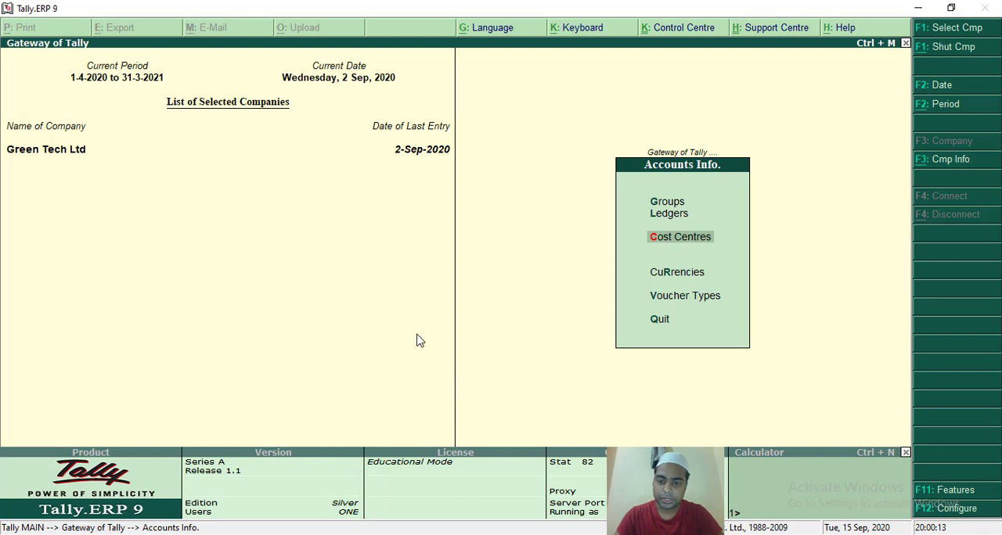
pyautogui.press('Return')
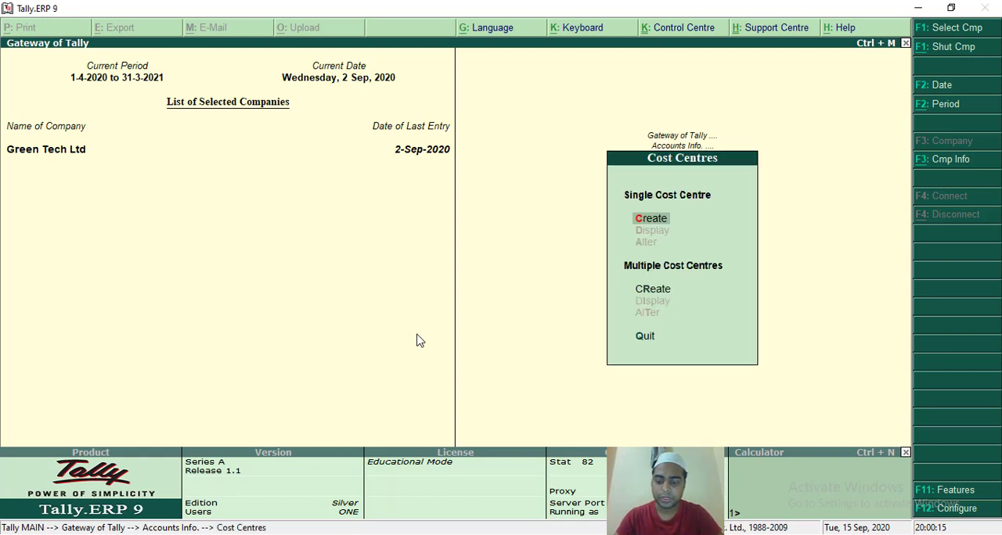
pyautogui.press('Return')
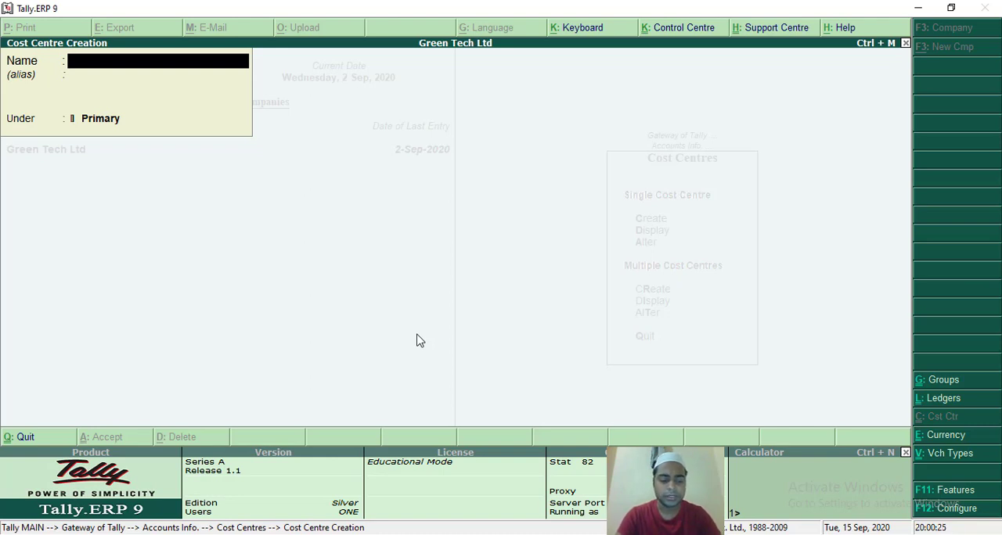
pyautogui.write('Fac')
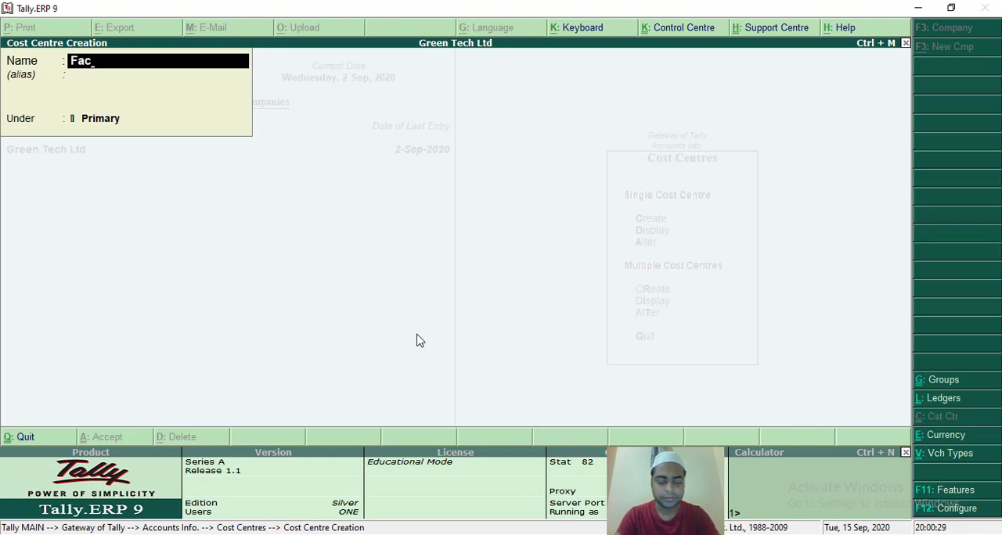
pyautogui.write('tory')
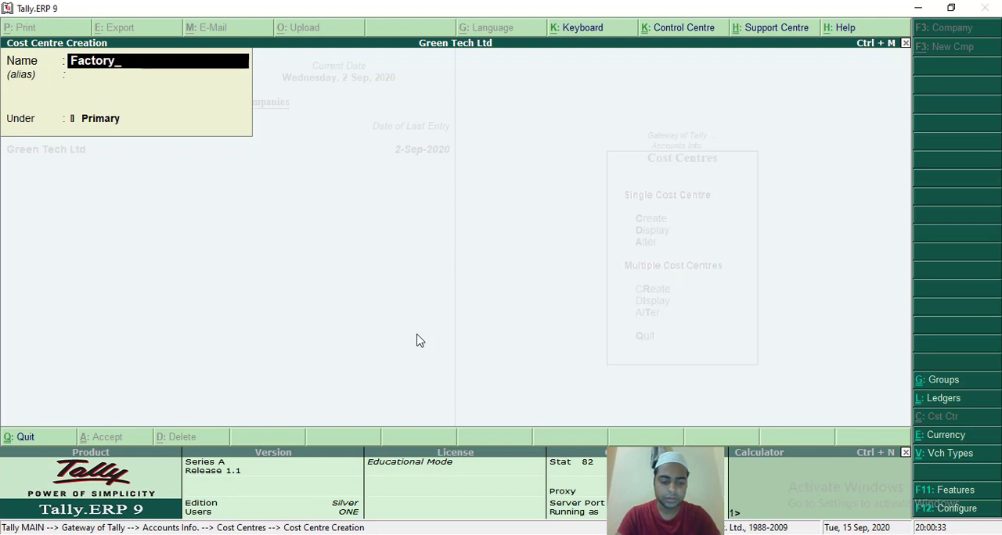
pyautogui.write('_1')
pyautogui.press('Return')
pyautogui.press('Return')
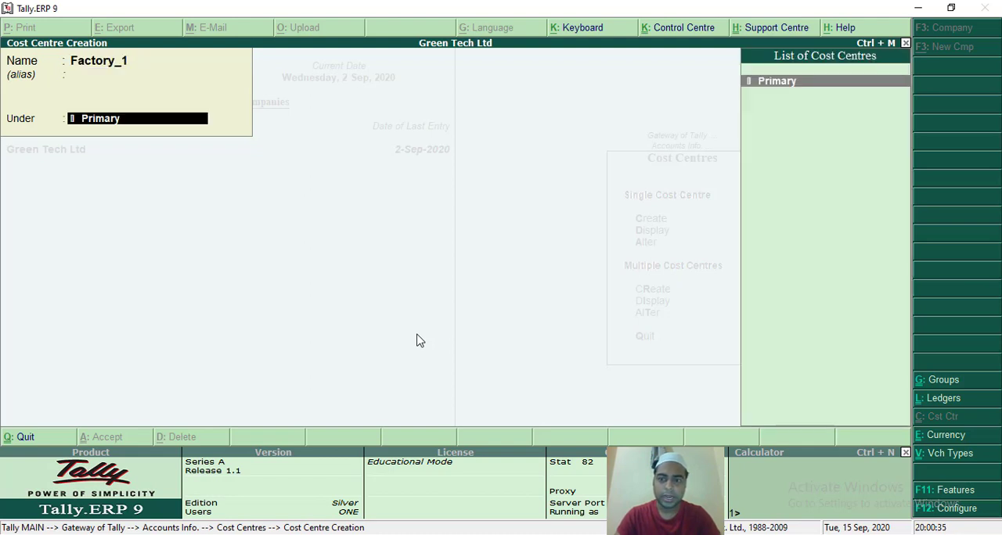
pyautogui.press('Return')
pyautogui.press('Return')
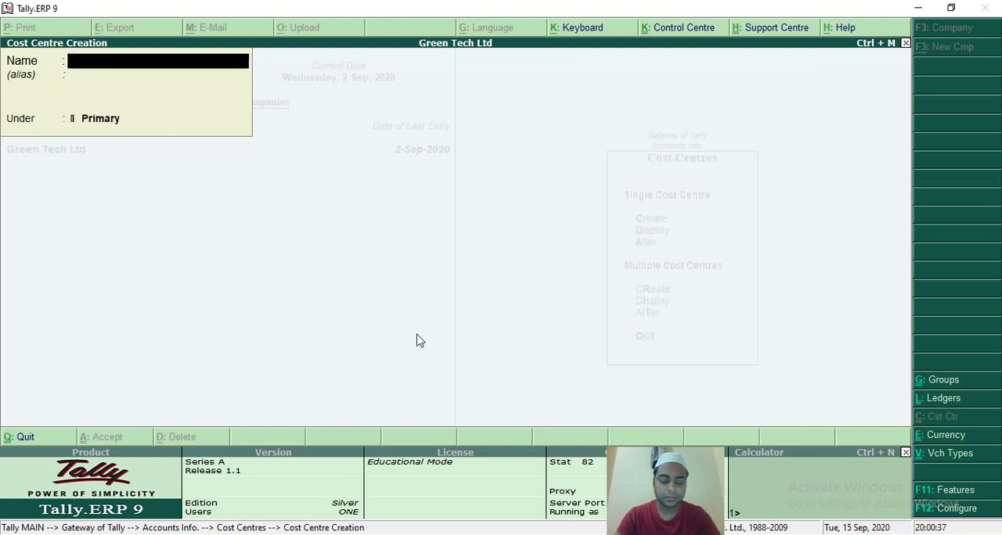
# Create a second cost centre named Factory_2 under Primary and accept it.
pyautogui.write('Facr')
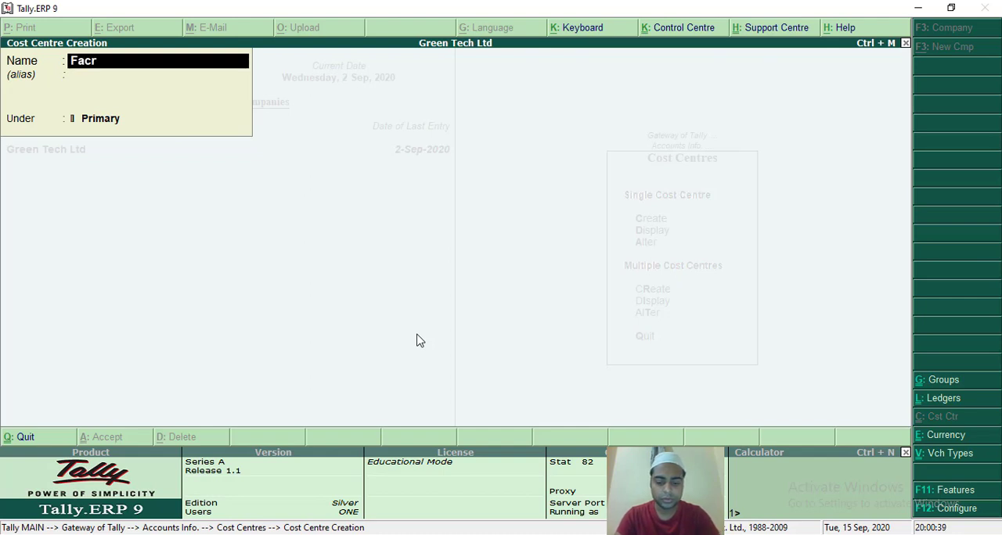
pyautogui.press('BackSpace')
pyautogui.write('tory')
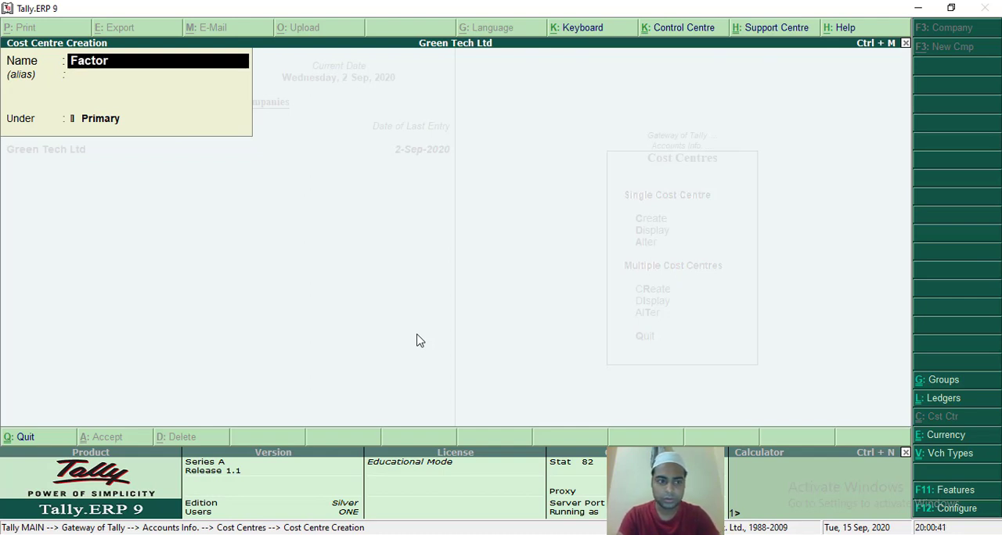
pyautogui.write('_2')
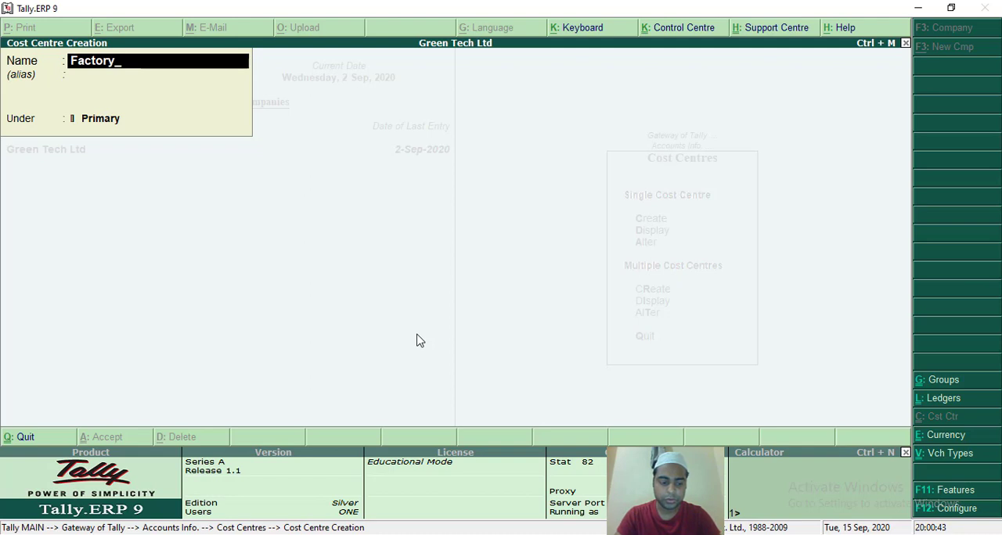
pyautogui.press('Return')
pyautogui.press('Return')
pyautogui.press('Return')
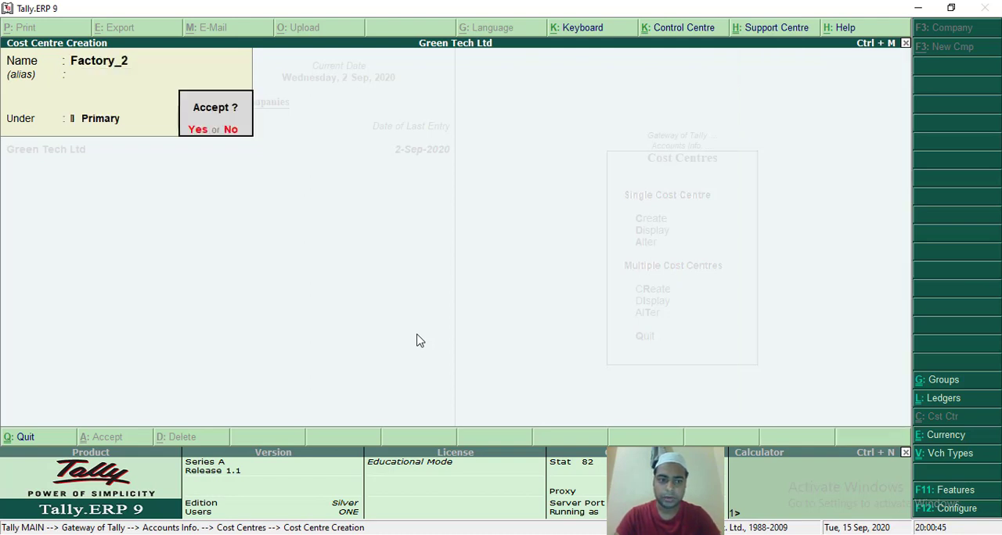
pyautogui.press('Return')
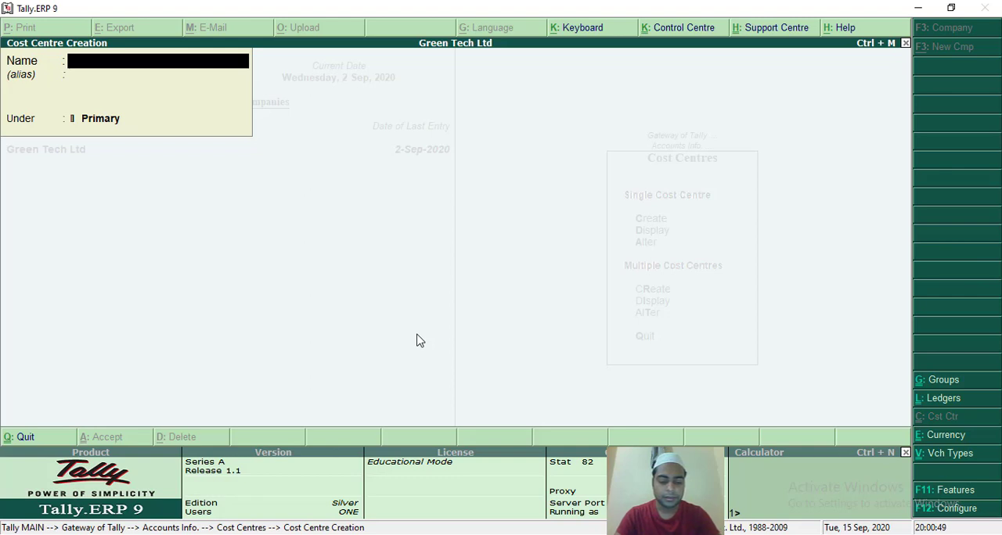
# Create a third cost centre named Factory_3 under Primary and accept it.
pyautogui.write('Factor')
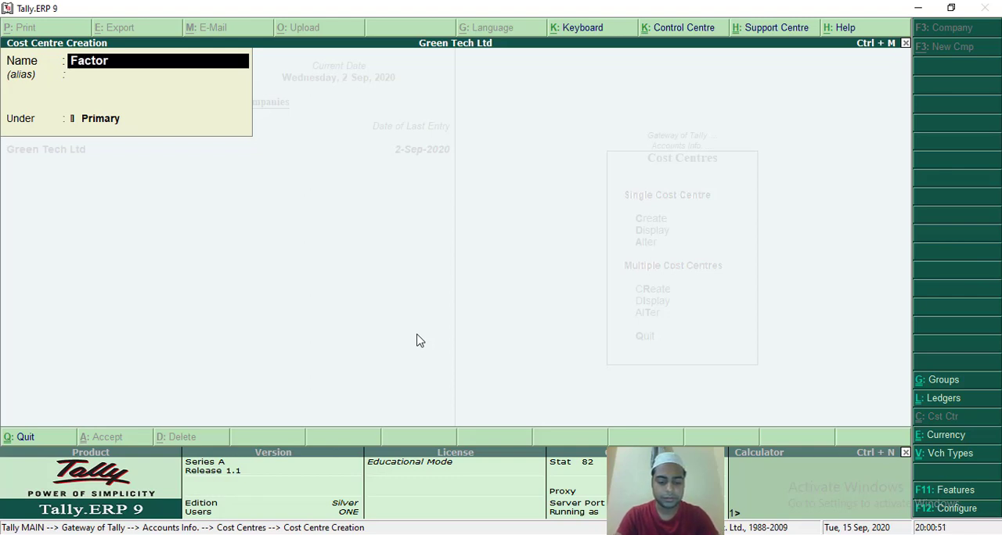
pyautogui.write('y_3')
pyautogui.press('Return')
pyautogui.press('Return')
pyautogui.press('Return')
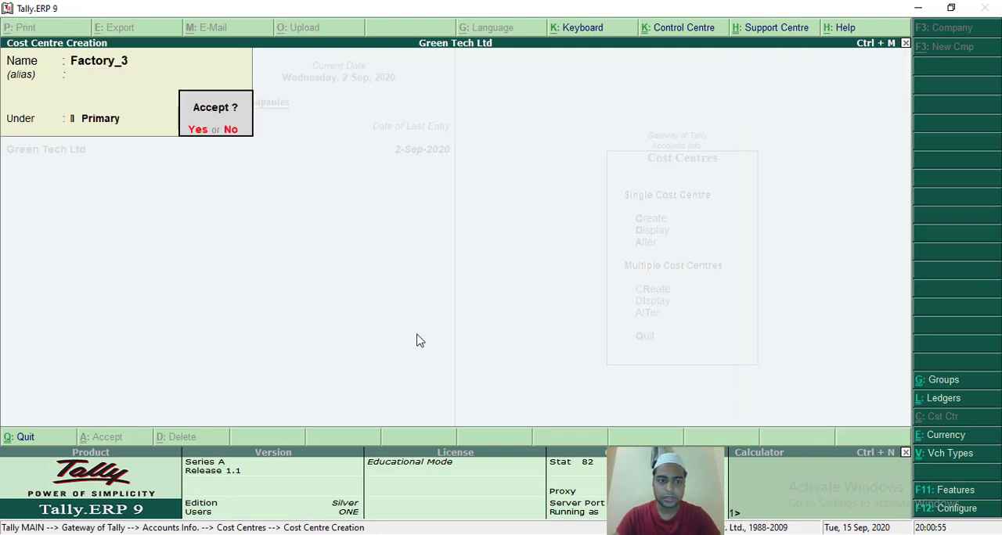
pyautogui.press('Return')
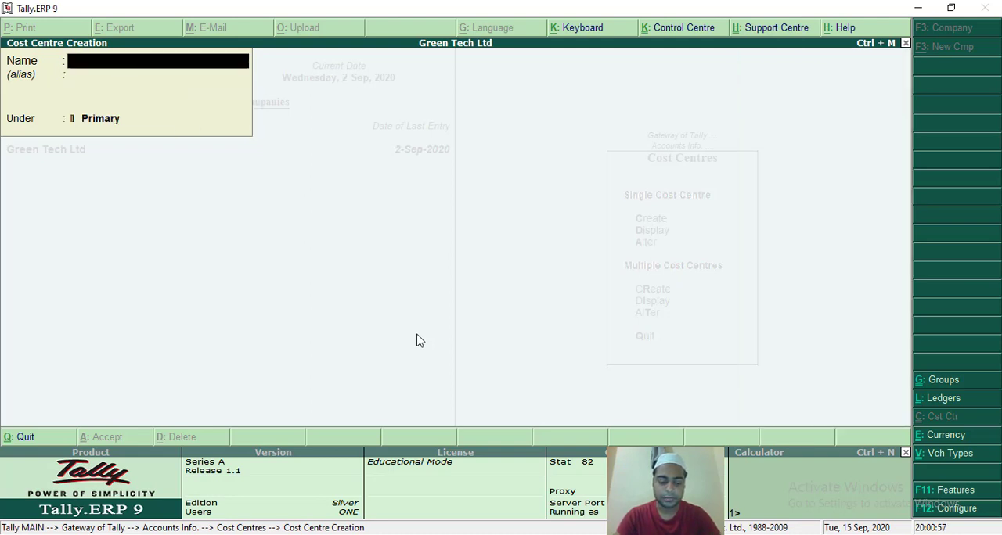
# Create a cost centre named Head Office under Primary and accept it.
pyautogui.write('H')
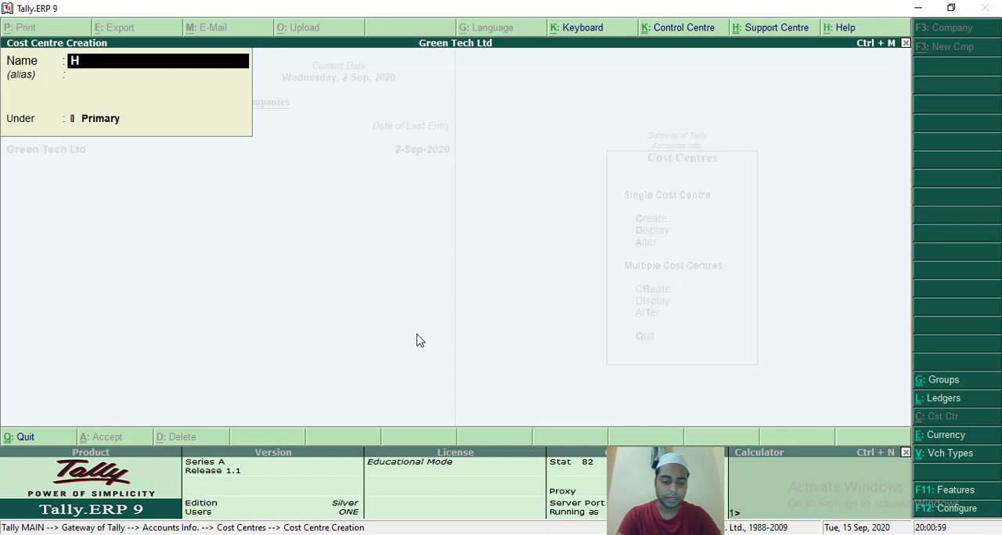
pyautogui.write('ead')
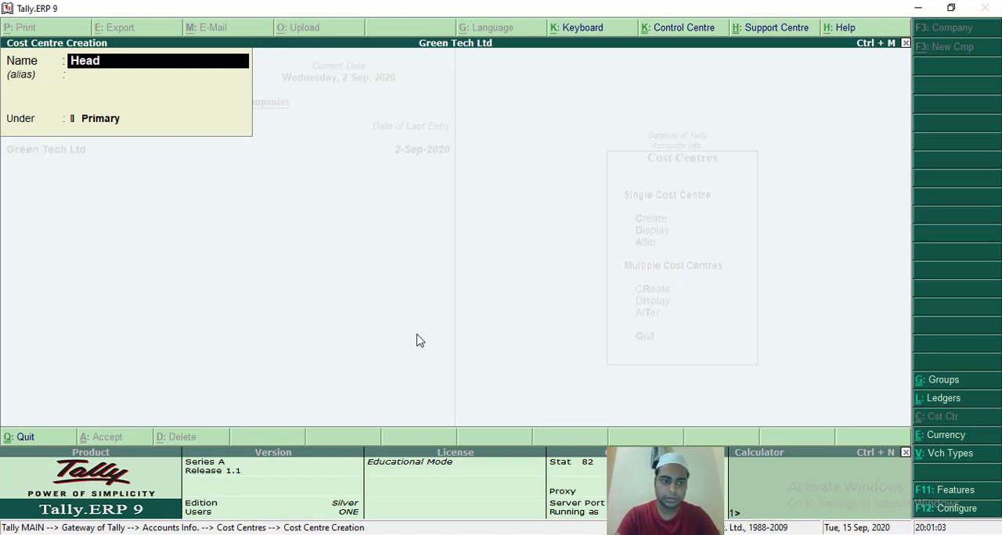
pyautogui.write(' Office')
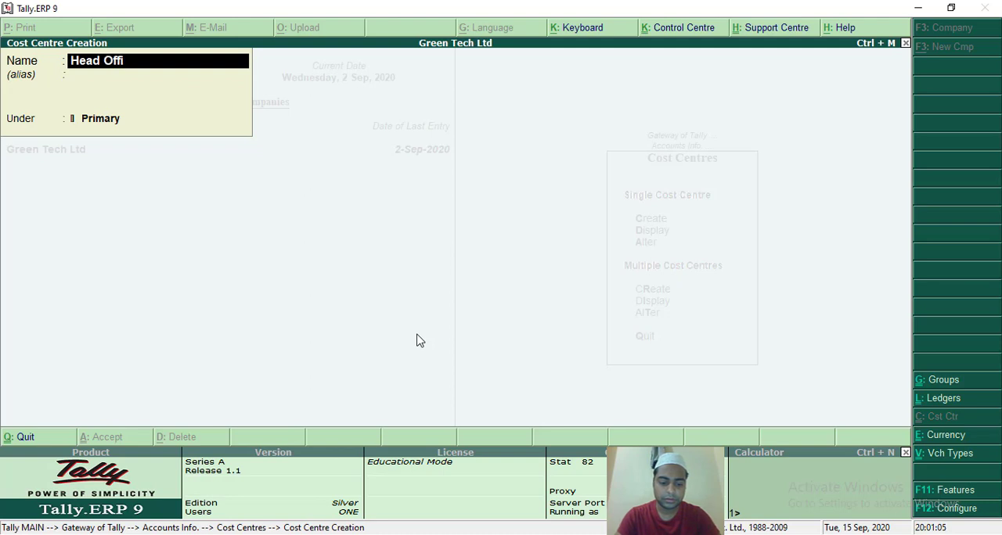
pyautogui.press('Return')
pyautogui.press('Return')
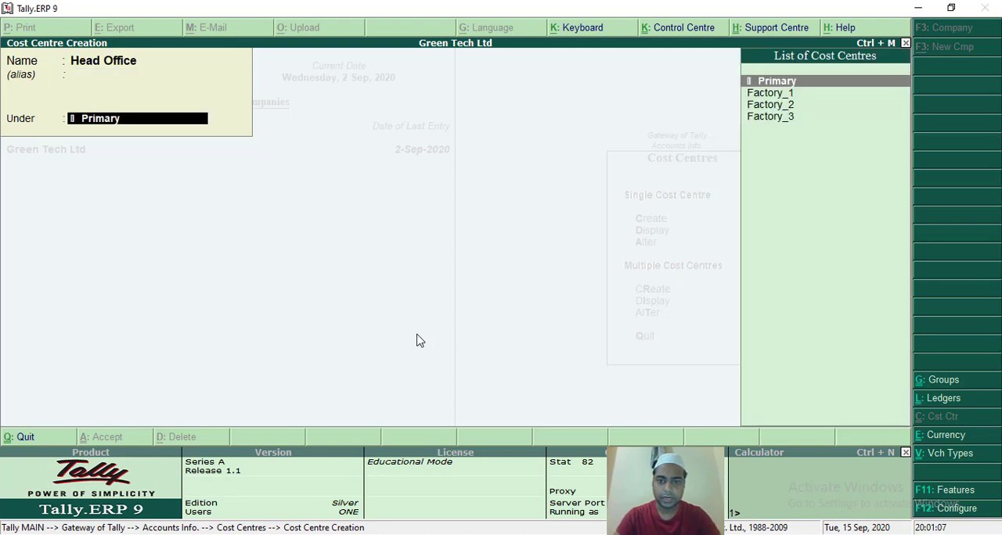
pyautogui.press('Return')
pyautogui.press('Return')
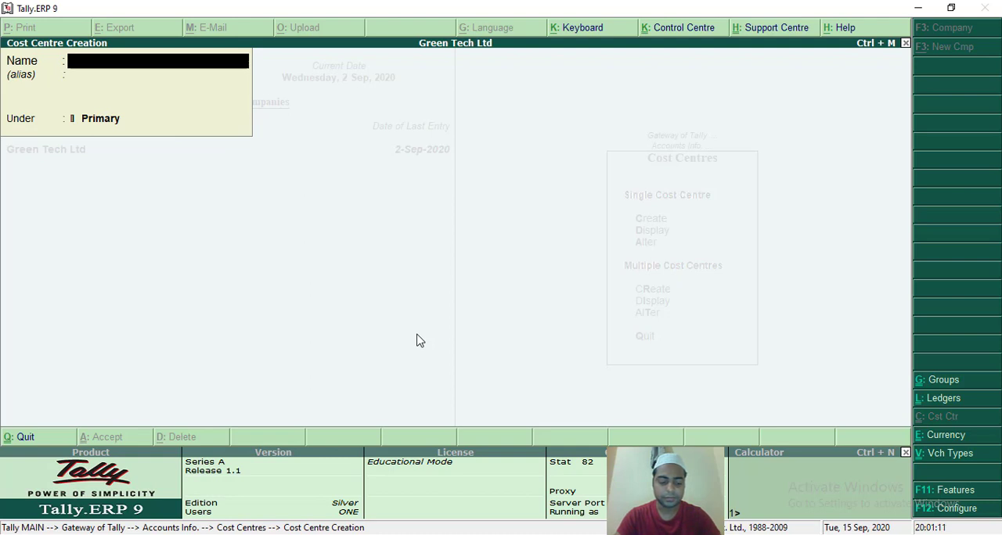
# Create a cost centre named Showroom under Primary without an alias, accept it and leave cost centre creation.
pyautogui.write('Sh')
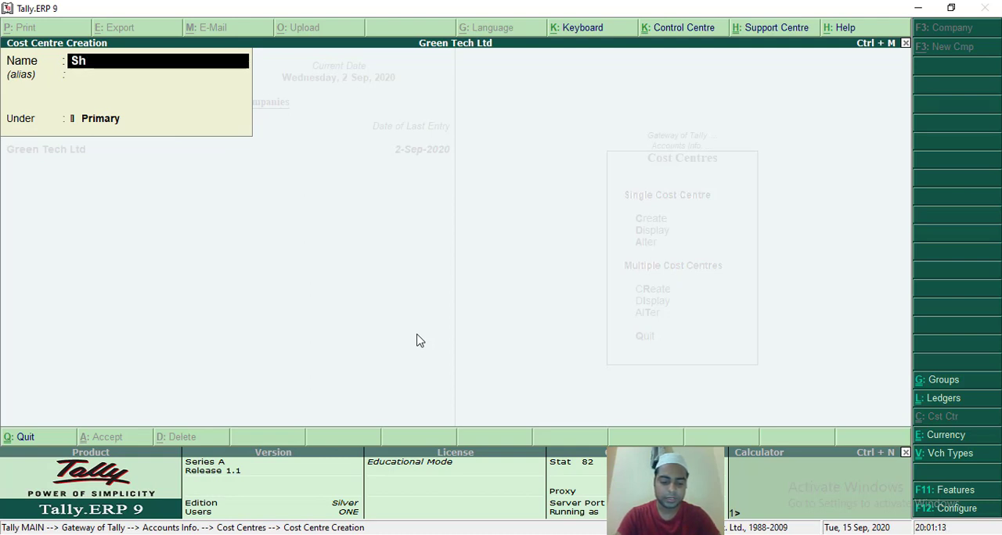
pyautogui.write('ow')
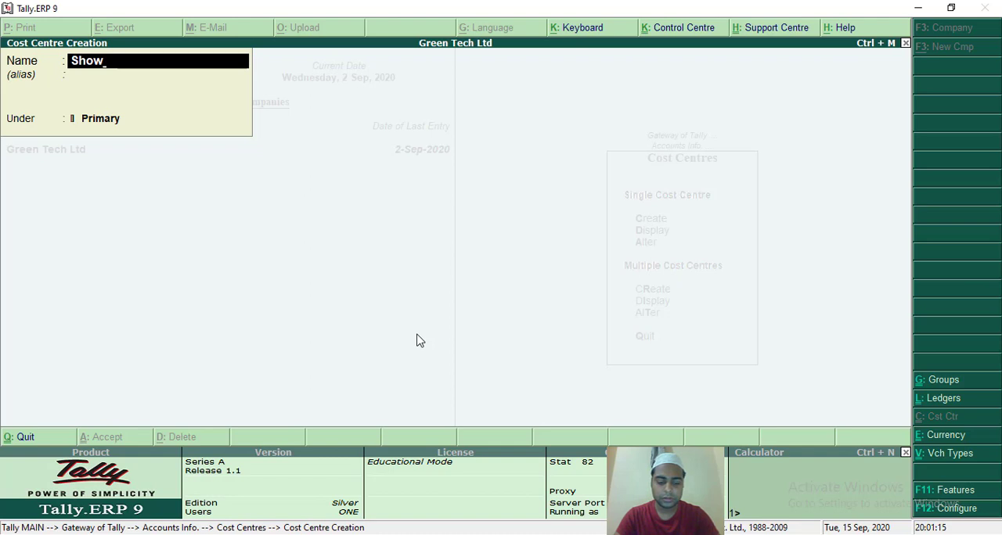
pyautogui.write('room')
pyautogui.press('Return')
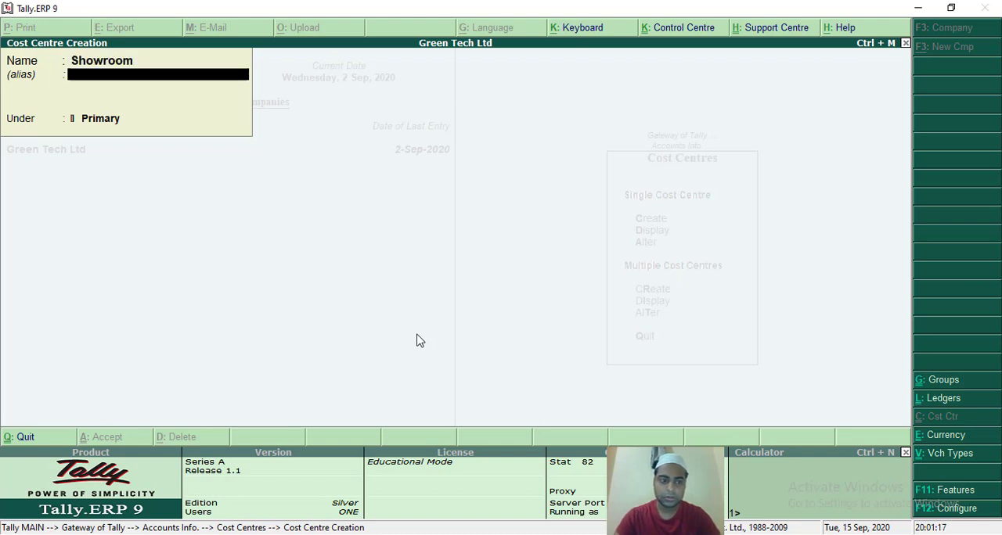
pyautogui.press('Return')
pyautogui.press('Return')
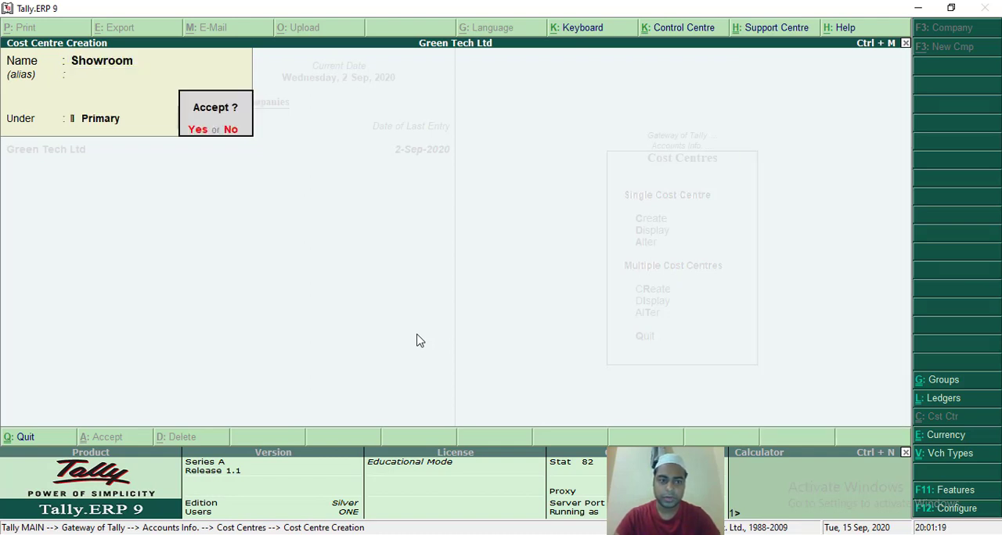
pyautogui.press('Return')
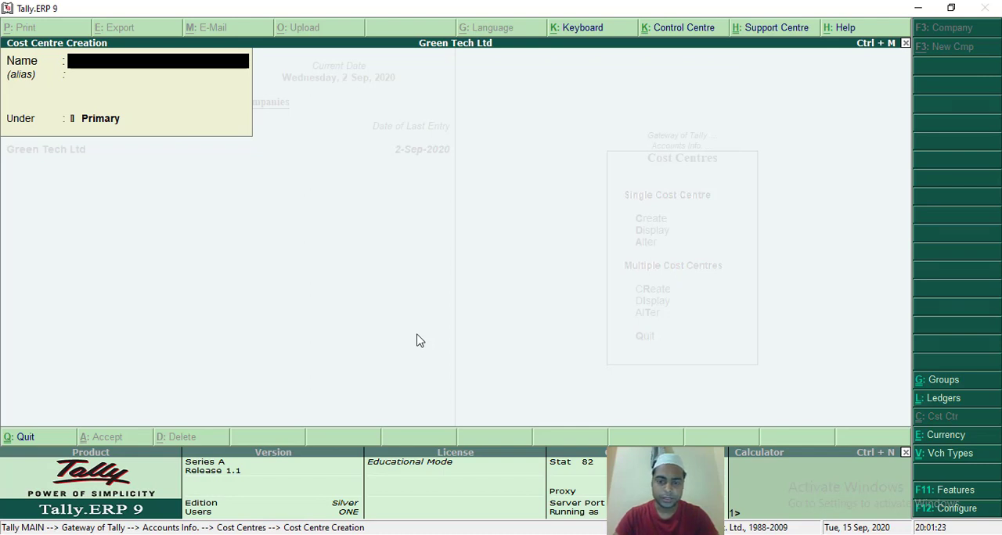
pyautogui.press('Escape')
pyautogui.press('Return')
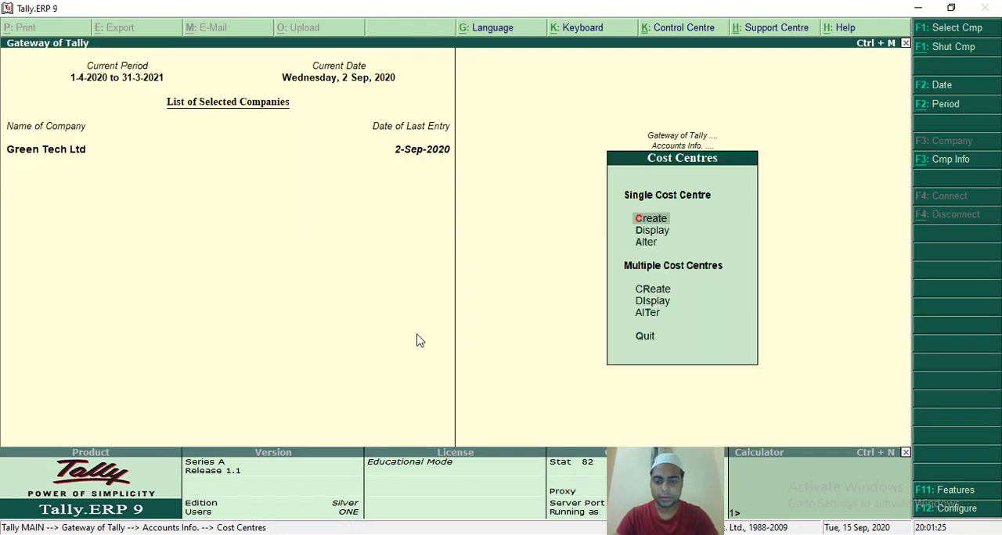
# Display the list of single cost centres and look through its entries, then return to Accounts Info.
pyautogui.press('Down')
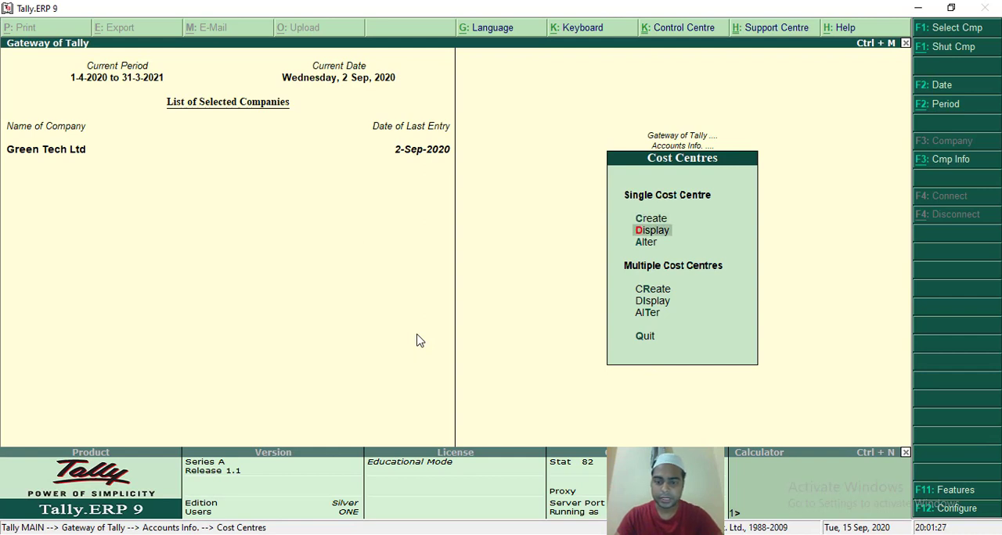
pyautogui.press('Return')
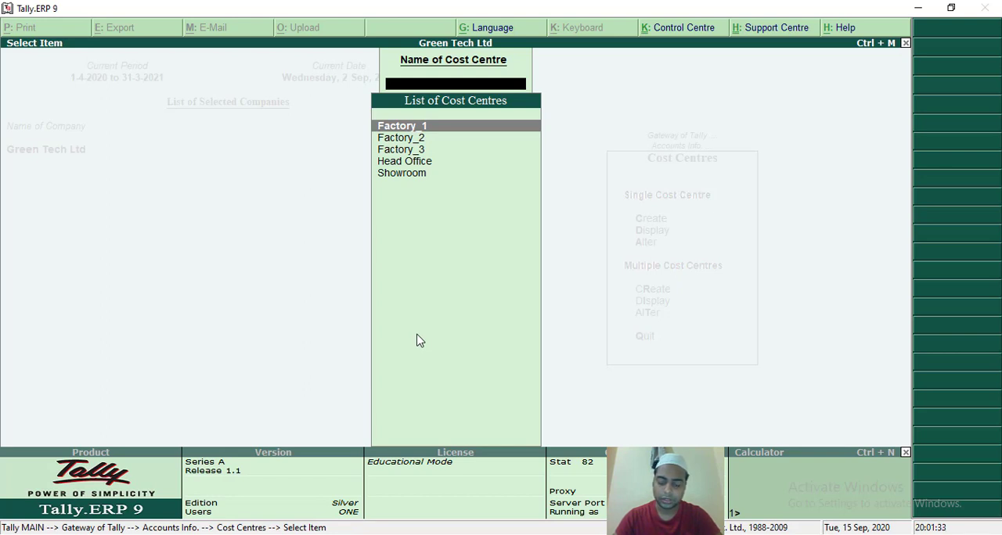
pyautogui.press('Down')
pyautogui.press('Down')
pyautogui.press('Down')
pyautogui.press('Down')
pyautogui.press('Up')
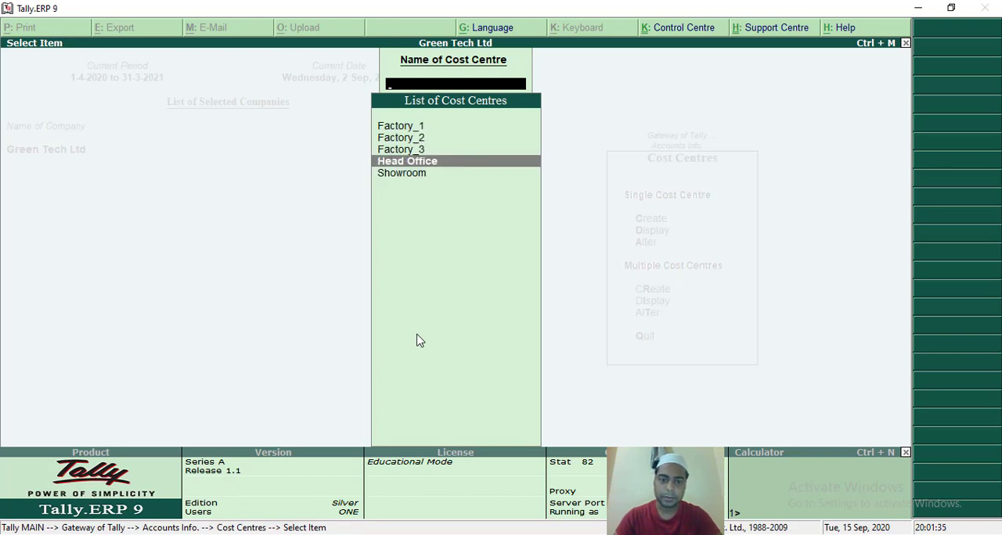
pyautogui.press('Up')
pyautogui.press('Up')
pyautogui.press('Up')
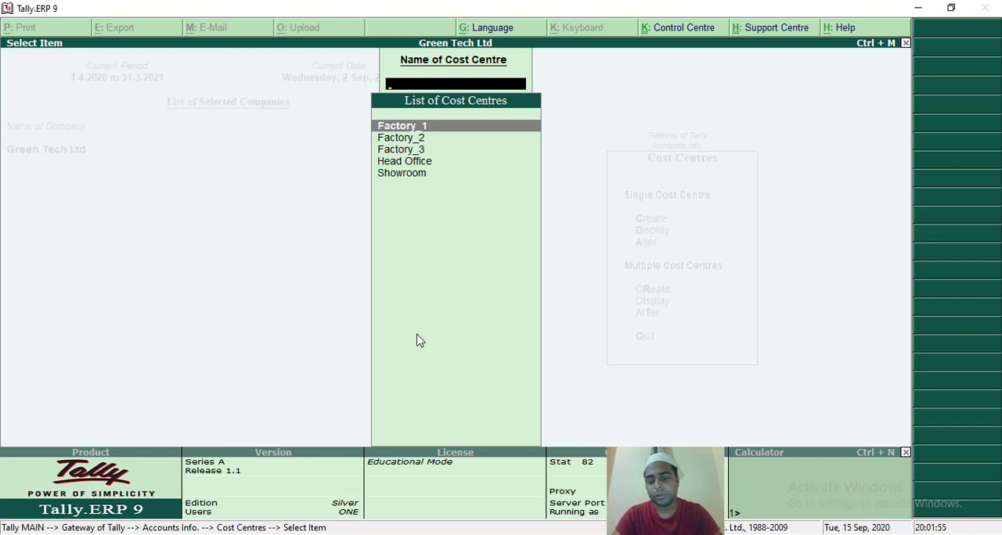
pyautogui.press('Escape')
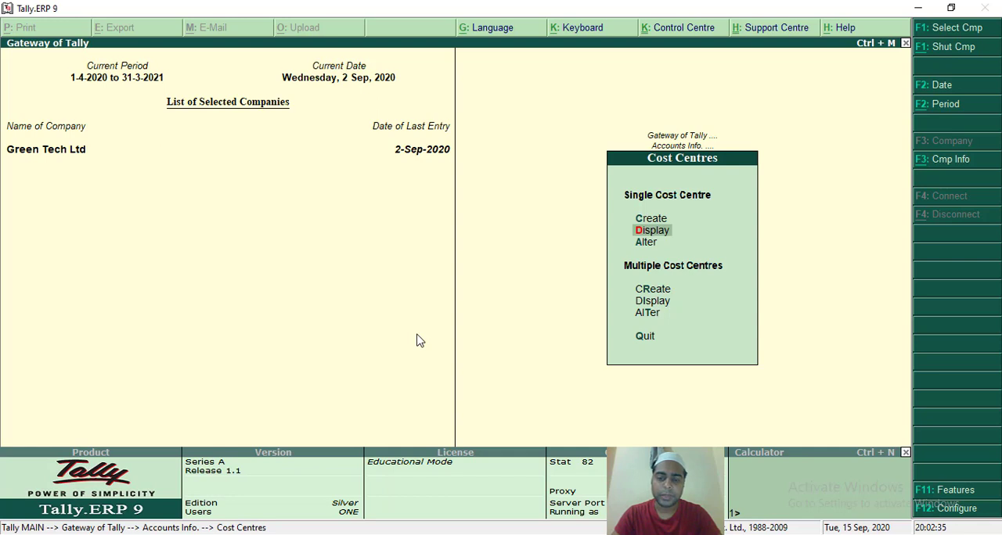
pyautogui.press('Escape')
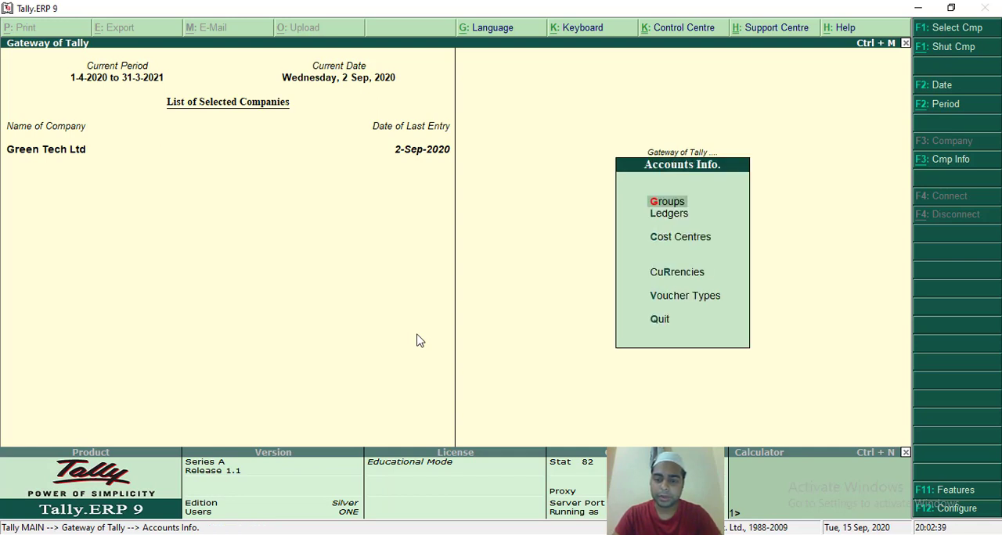
# Switch to the Word document and replace "Telephone" in the last ledger row with "Mobil".
pyautogui.press('Down')
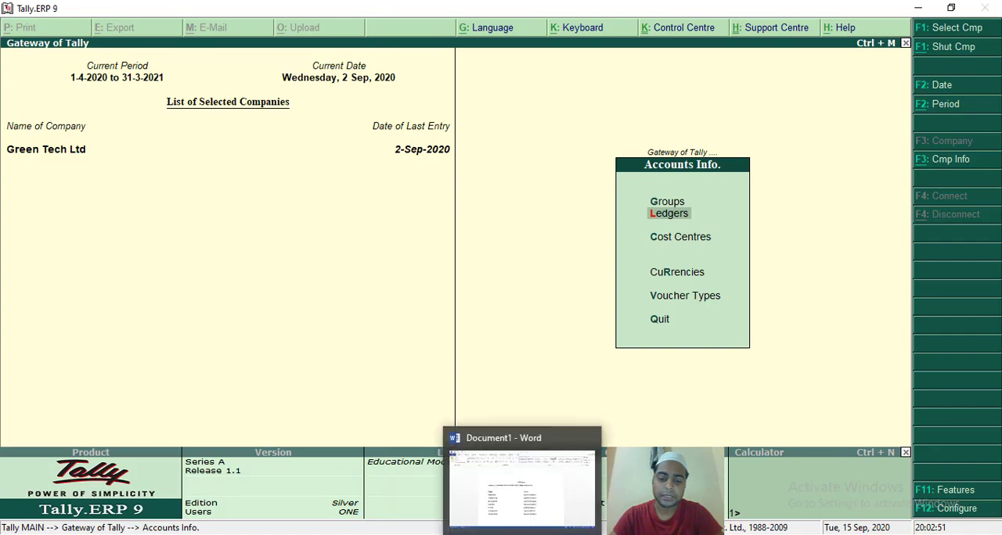
pyautogui.click(522, 534)
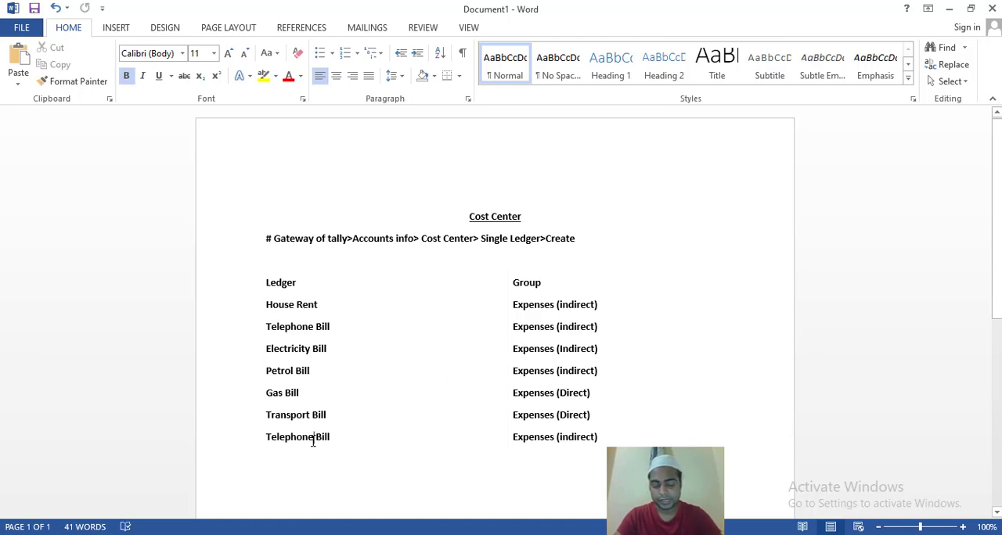
pyautogui.moveTo(313, 440); pyautogui.dragTo(268, 440)
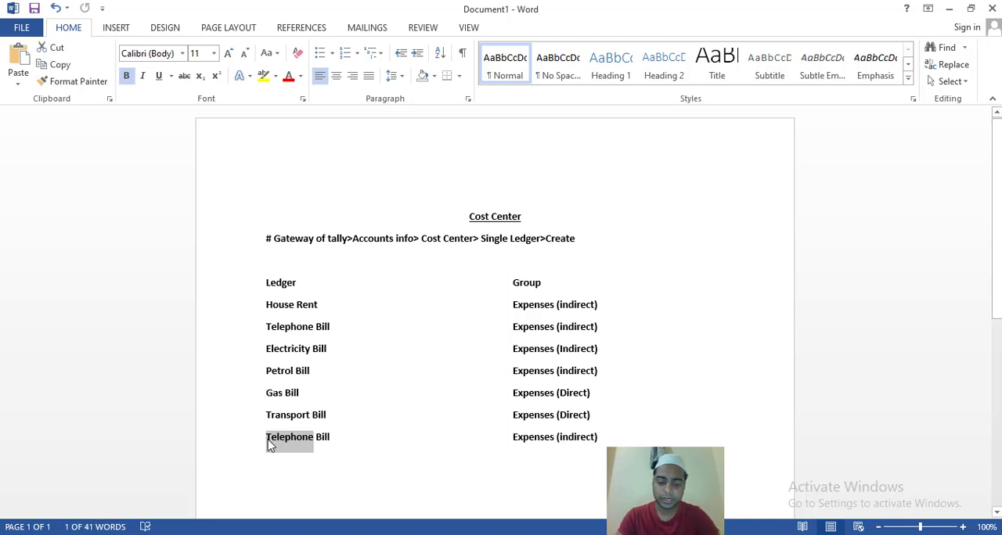
pyautogui.write('Mob')
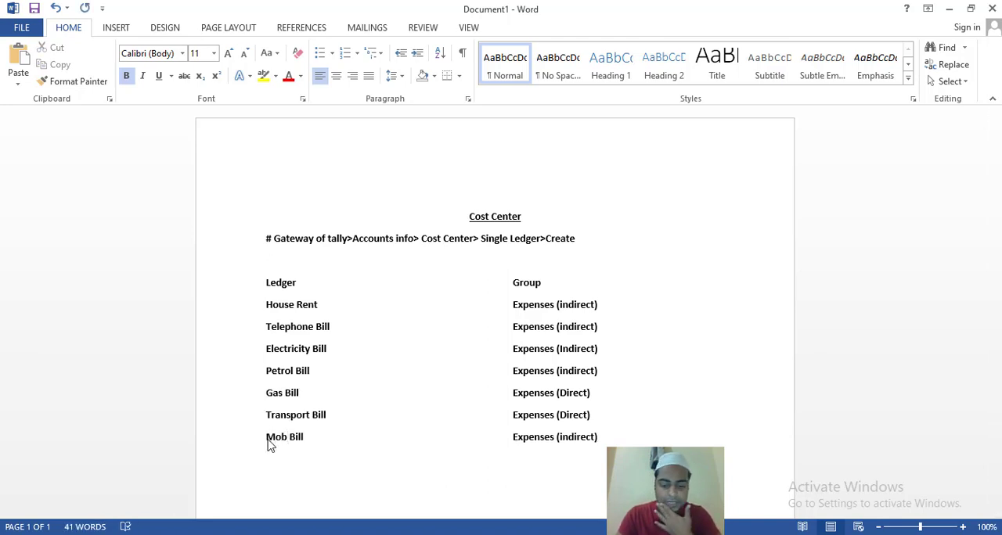
pyautogui.write('il')
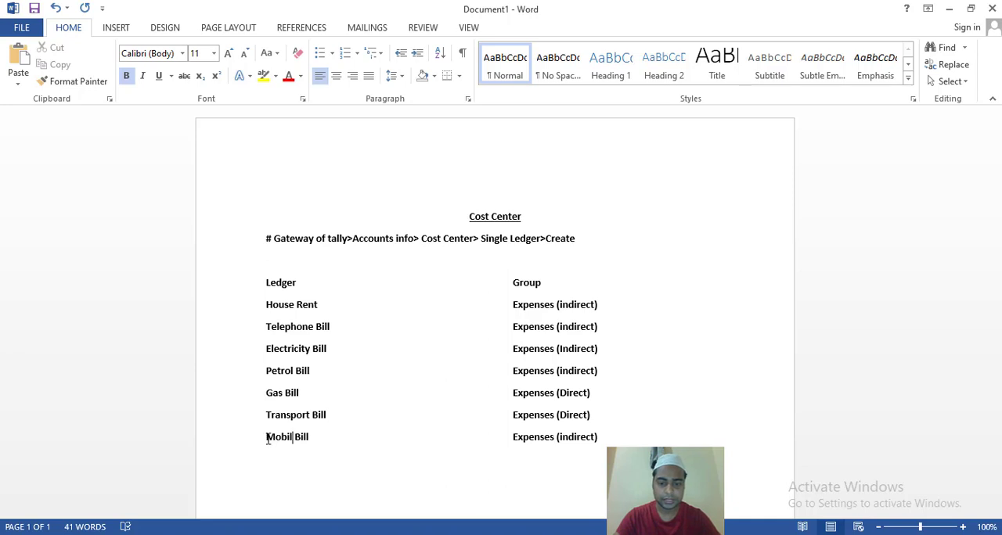
pyautogui.click(316, 439)
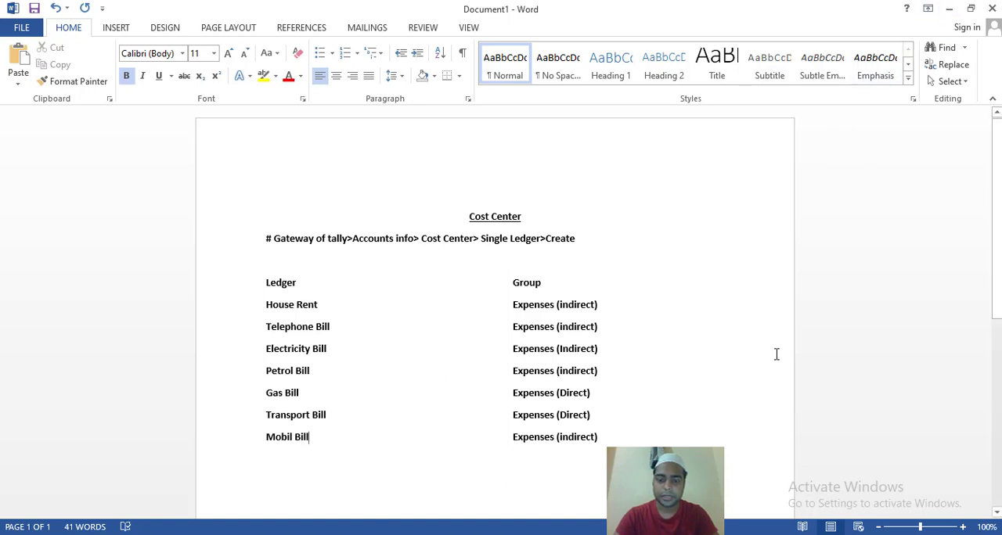
# Return to Tally.ERP 9, open single ledger creation from Accounts Info and check the ledger list in Word.
pyautogui.click(668, 533)
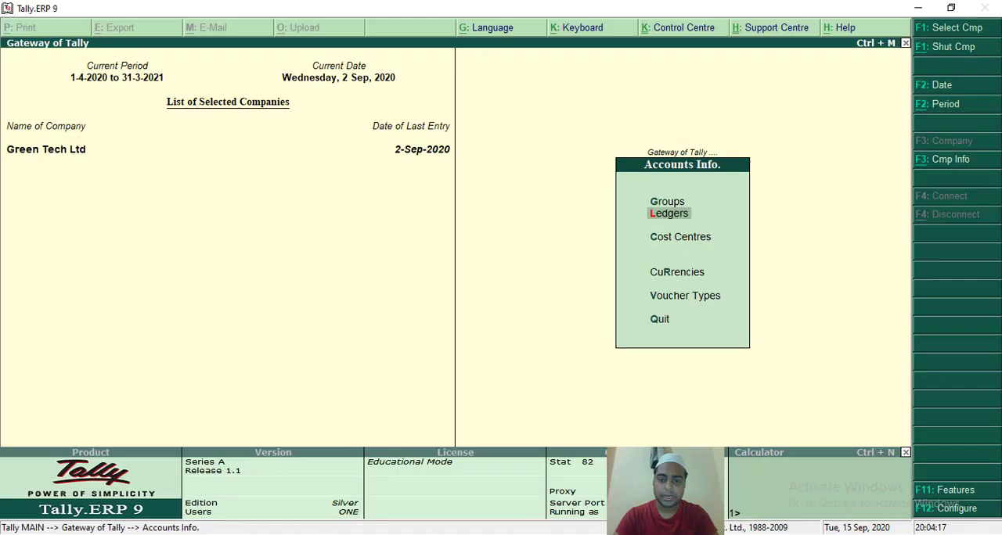
pyautogui.press('Escape')
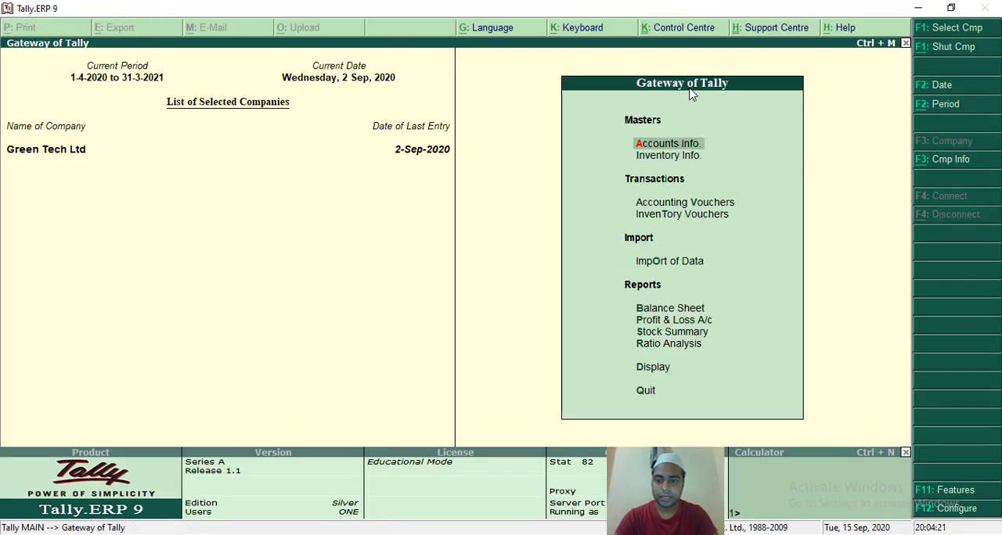
pyautogui.click(683, 145)
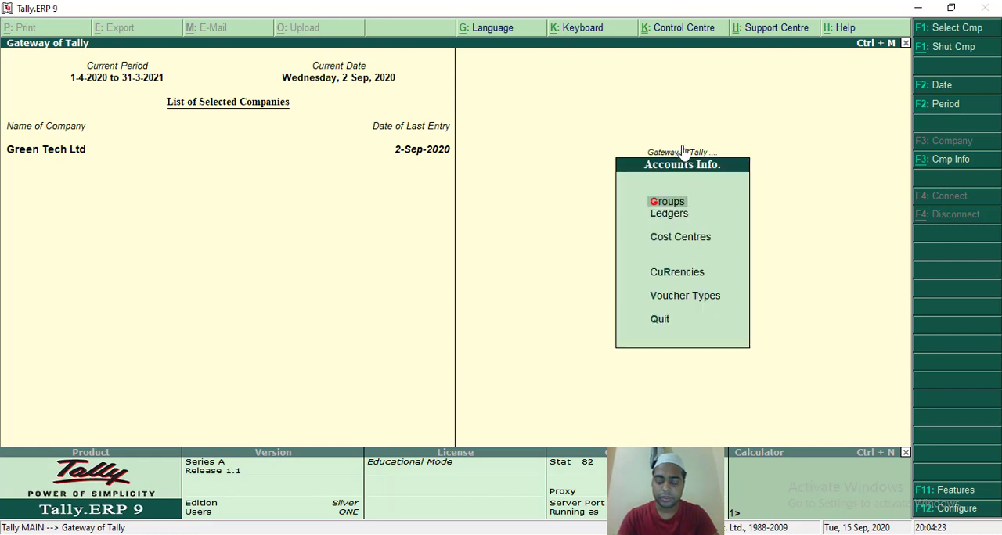
pyautogui.press('Down')
pyautogui.press('Return')
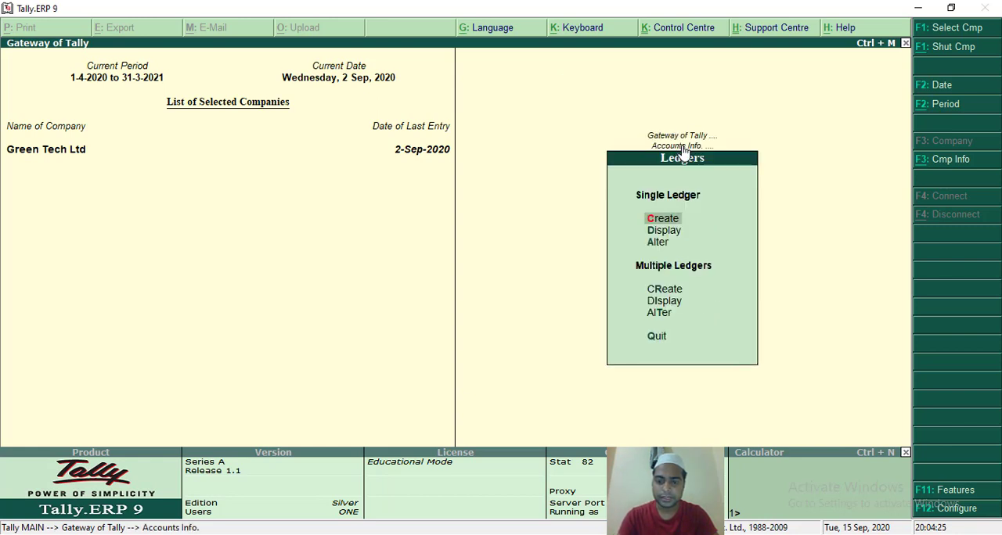
pyautogui.press('Return')
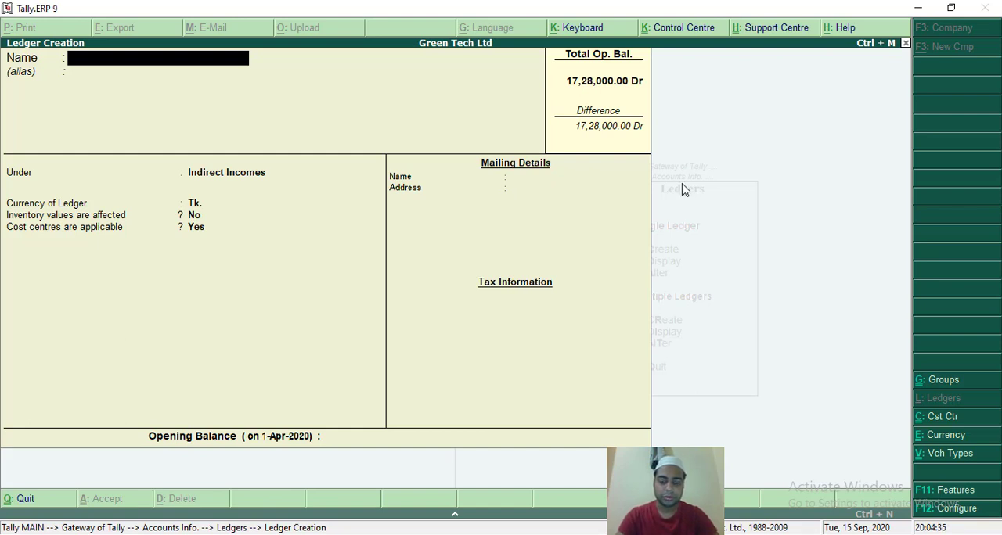
pyautogui.hotkey('alt', 'Tab')
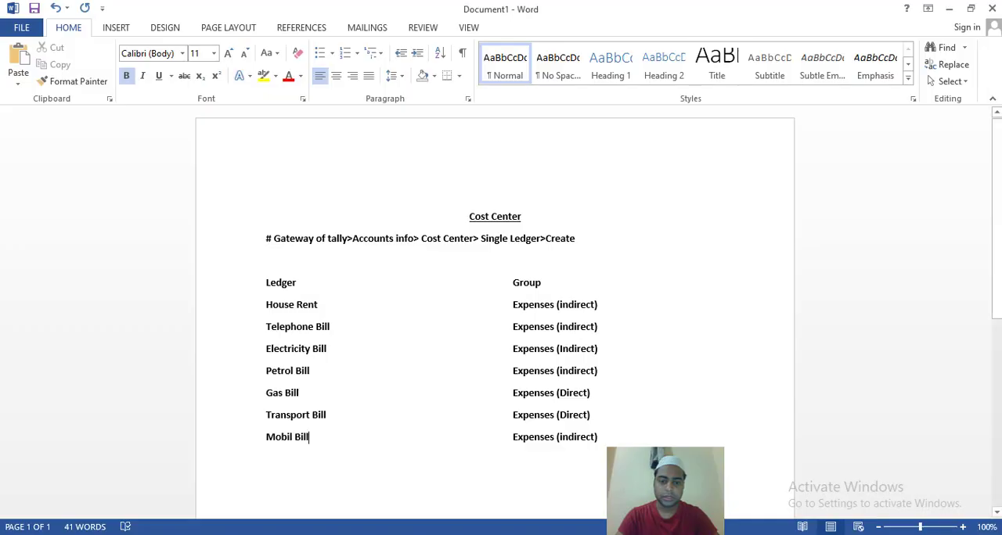
pyautogui.hotkey('alt', 'Tab')
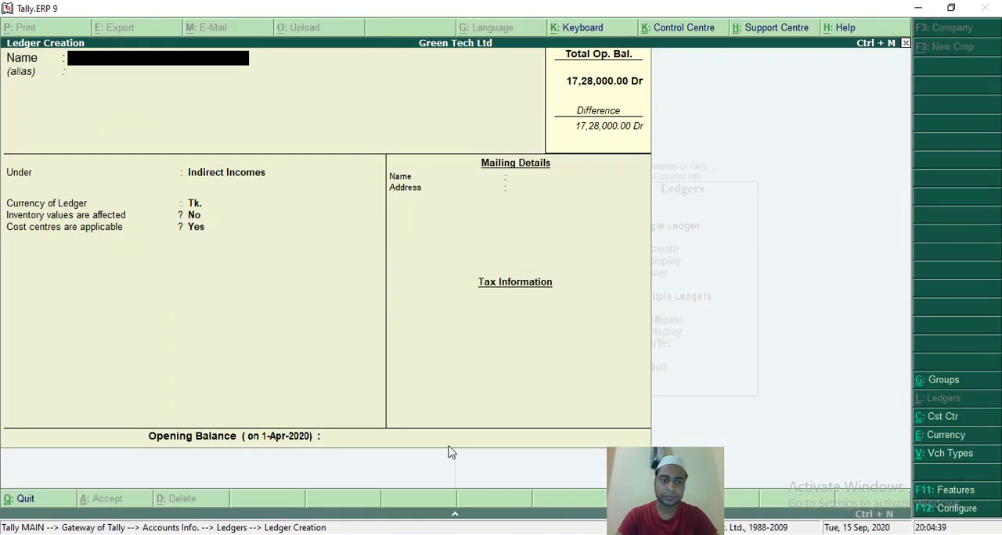
# Create a ledger named House Rent under Indirect Expenses, with inventory values No and cost centres Yes, and accept it.
pyautogui.write('H')
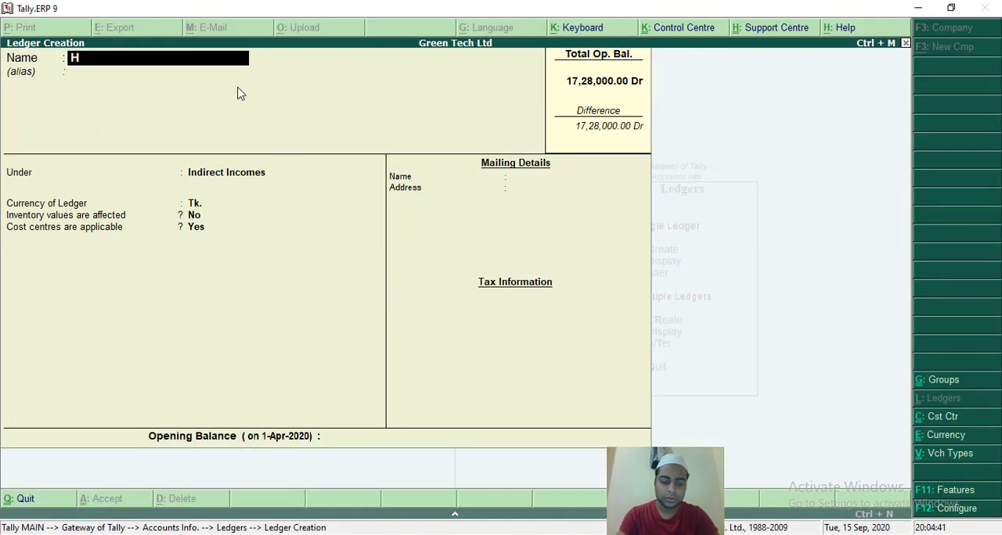
pyautogui.write('ouse ')
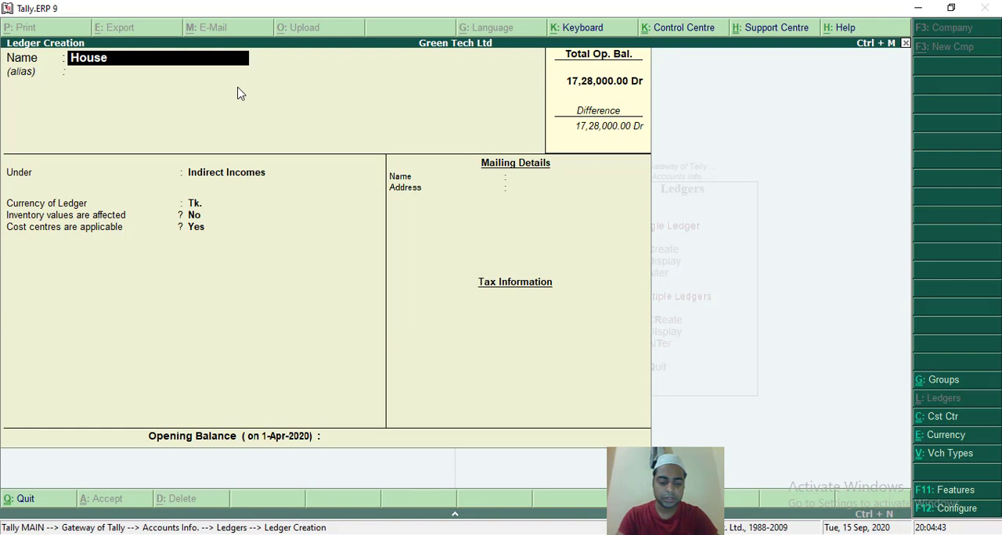
pyautogui.write('Rent')
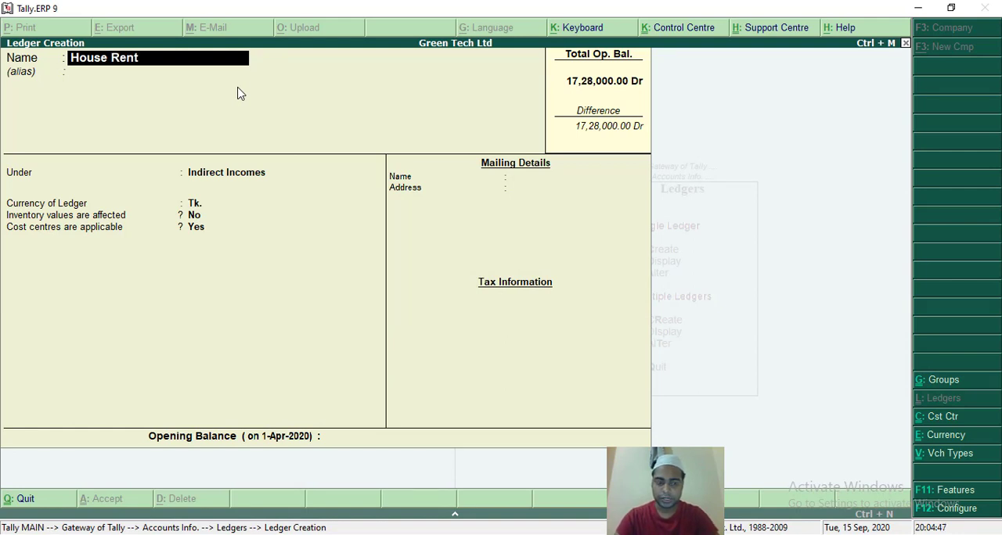
pyautogui.press('Return')
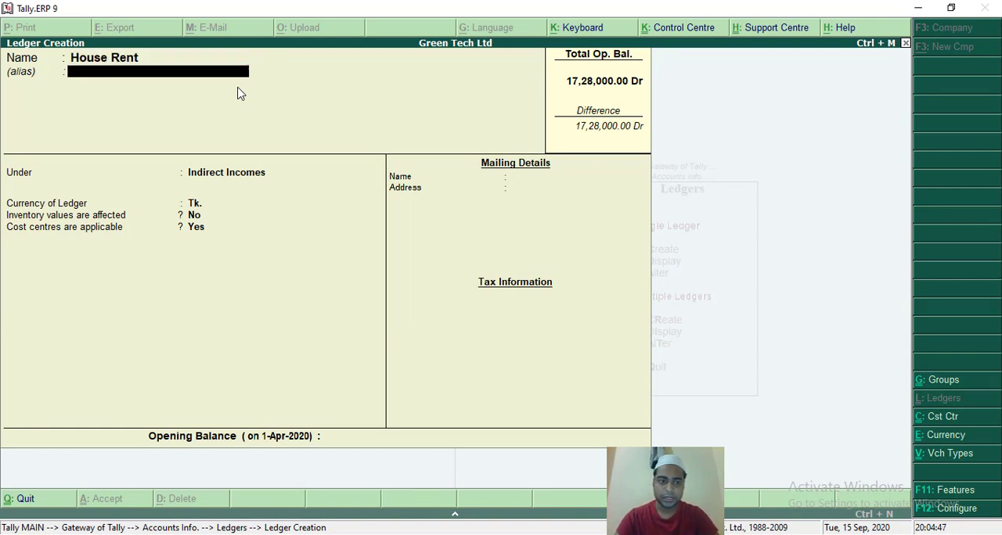
pyautogui.press('Return')
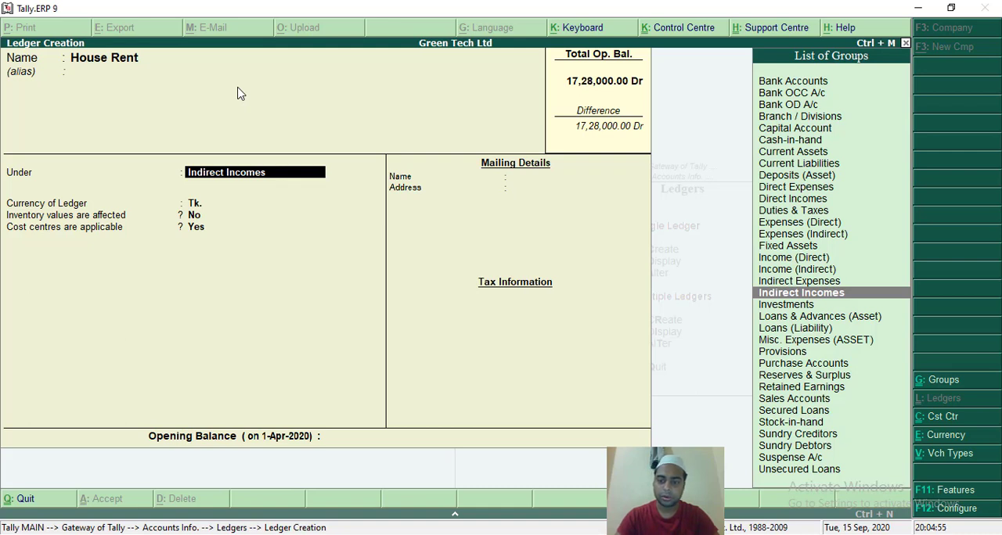
pyautogui.press('Up')
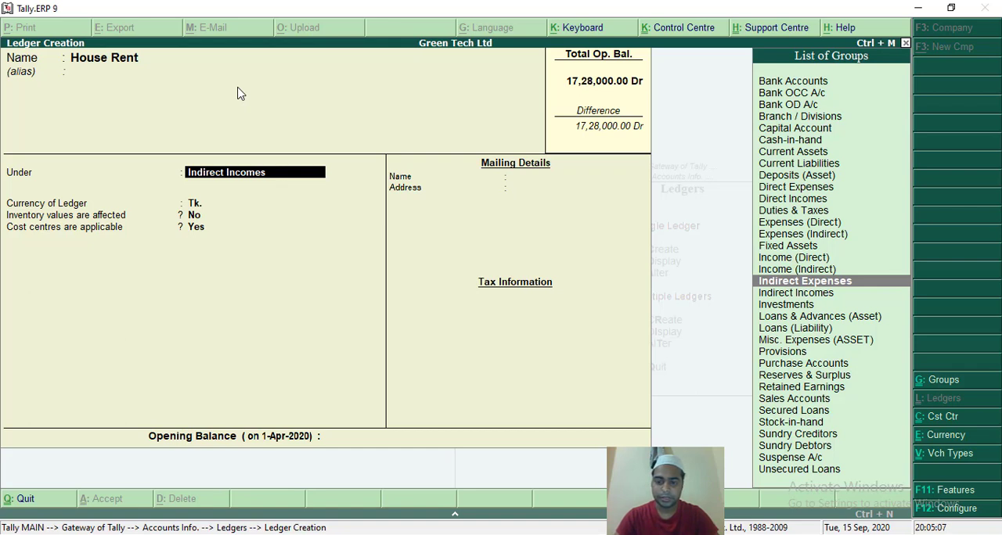
pyautogui.press('Return')
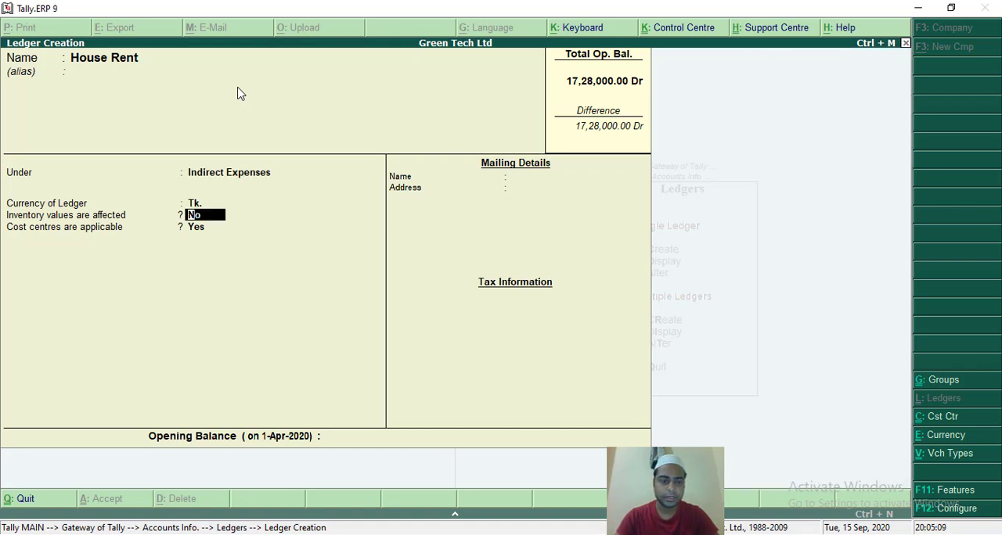
pyautogui.press('Return')
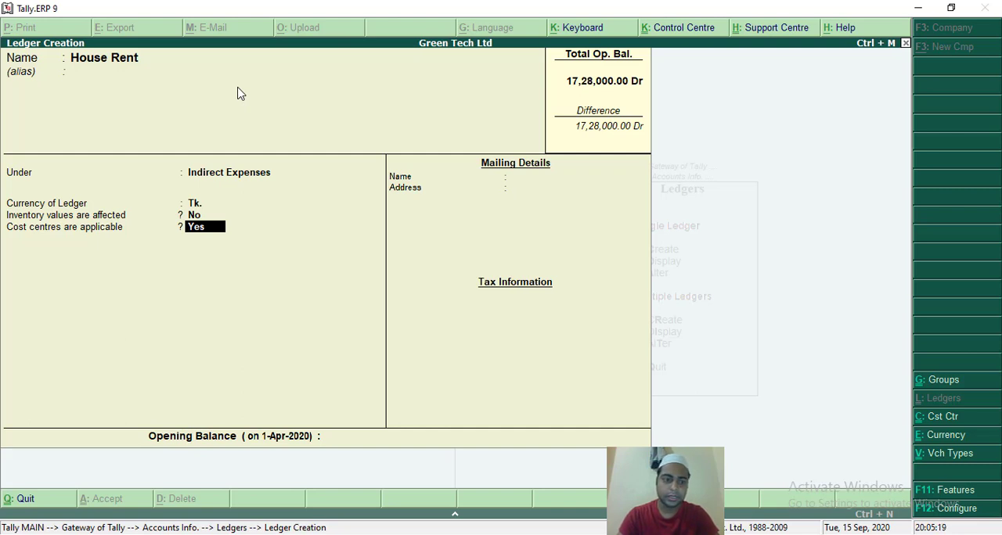
pyautogui.press('Return')
pyautogui.press('Return')
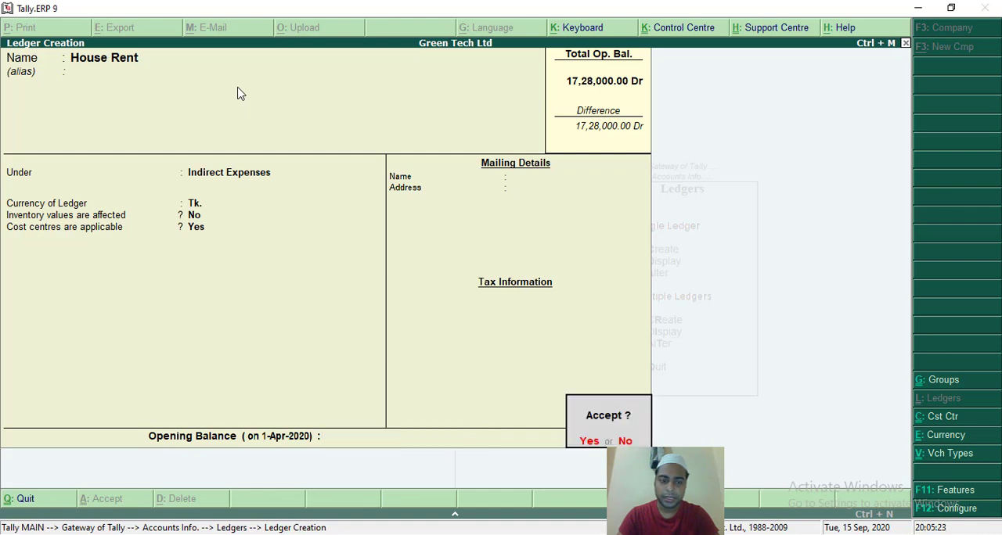
pyautogui.press('Return')
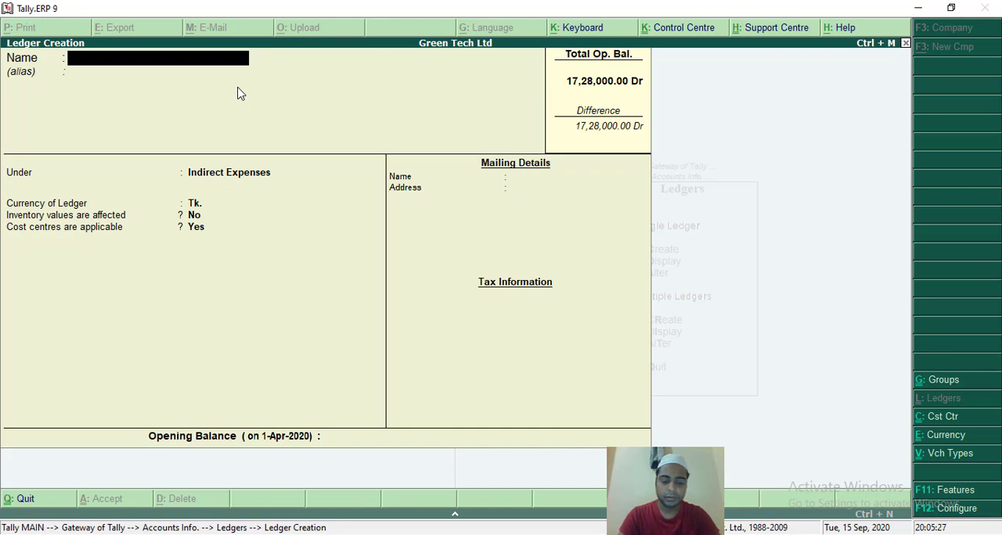
# Create a ledger named Petrol Bill under Direct Expenses, with inventory values No and cost centres Yes, and accept it.
pyautogui.write('Pe')
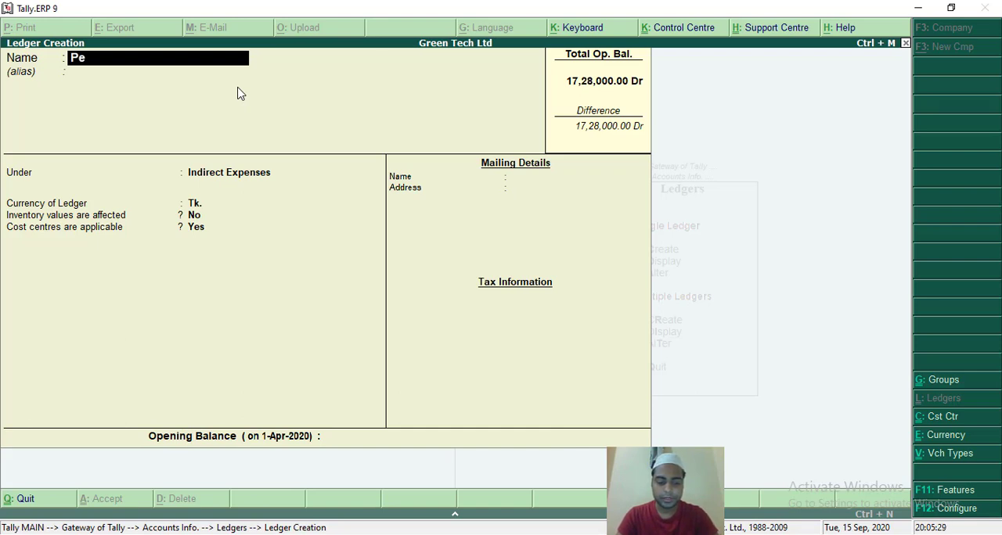
pyautogui.write('trol')
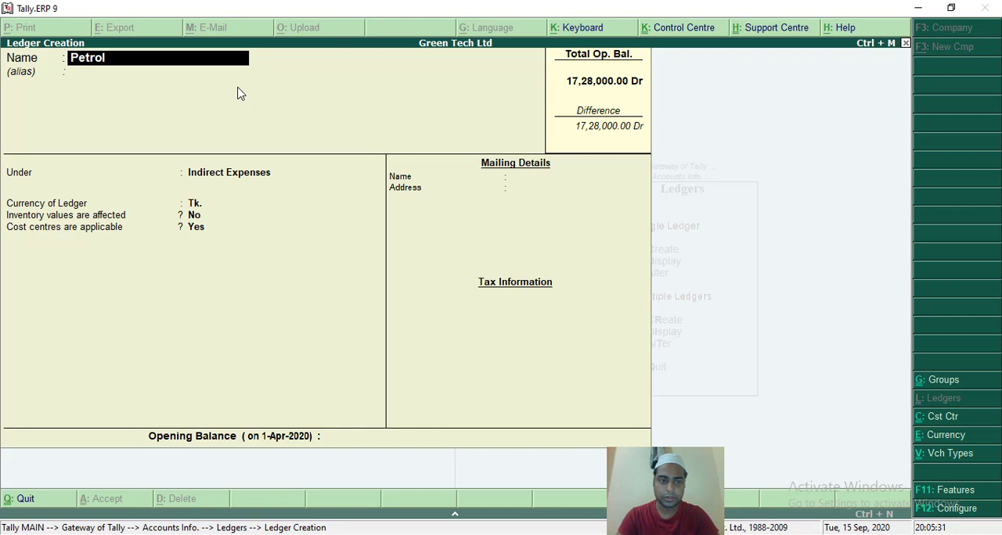
pyautogui.write(' Bill')
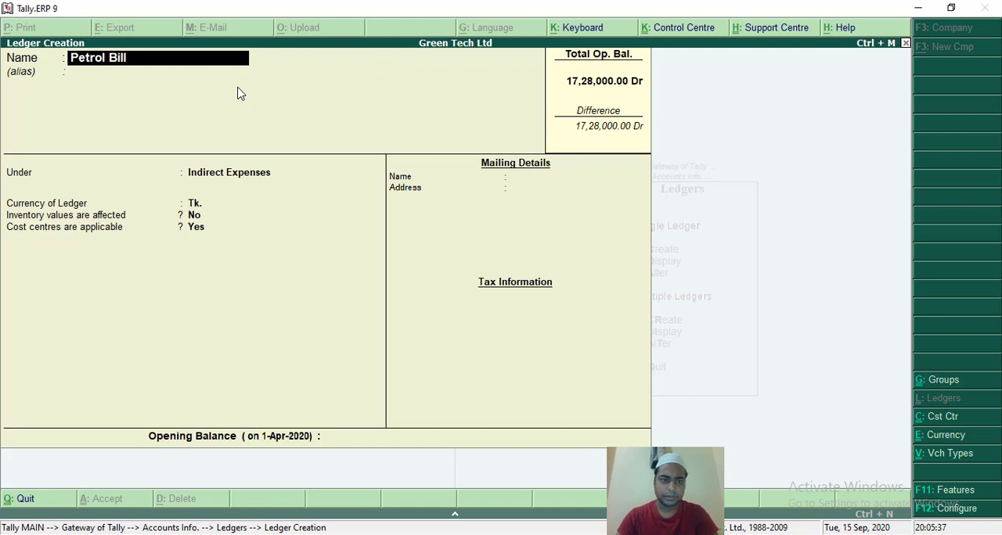
pyautogui.press('Return')
pyautogui.press('Return')
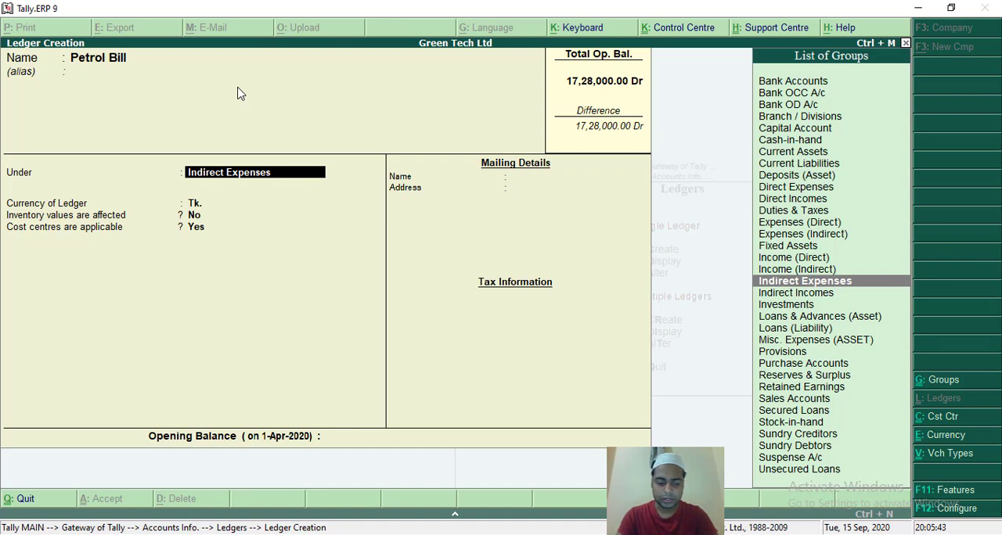
pyautogui.write('E')
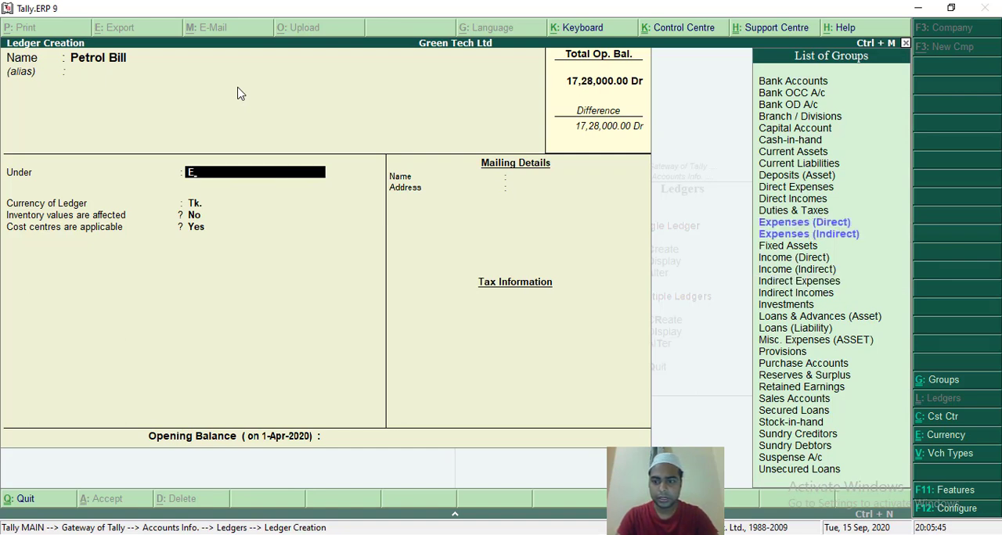
pyautogui.press('Down')
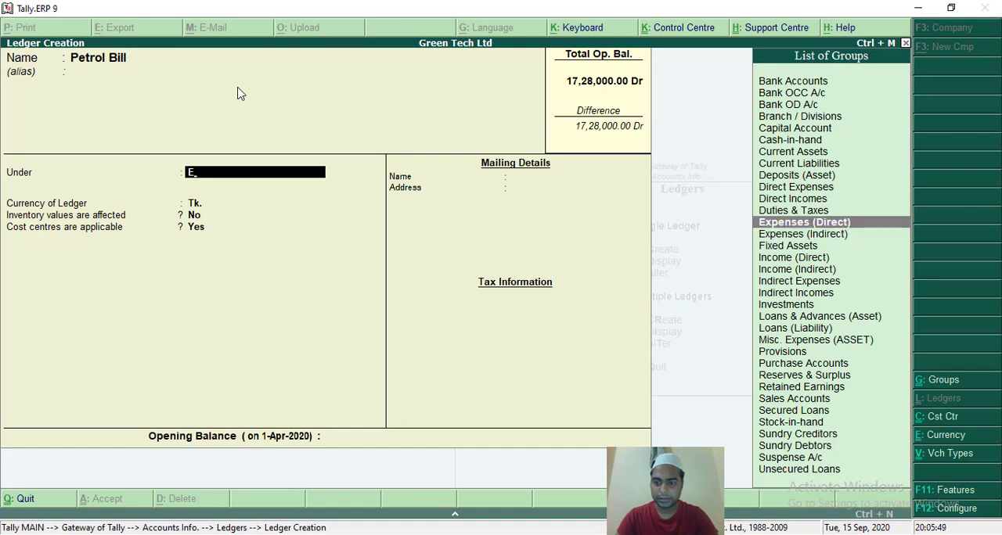
pyautogui.press('Return')
pyautogui.press('Return')
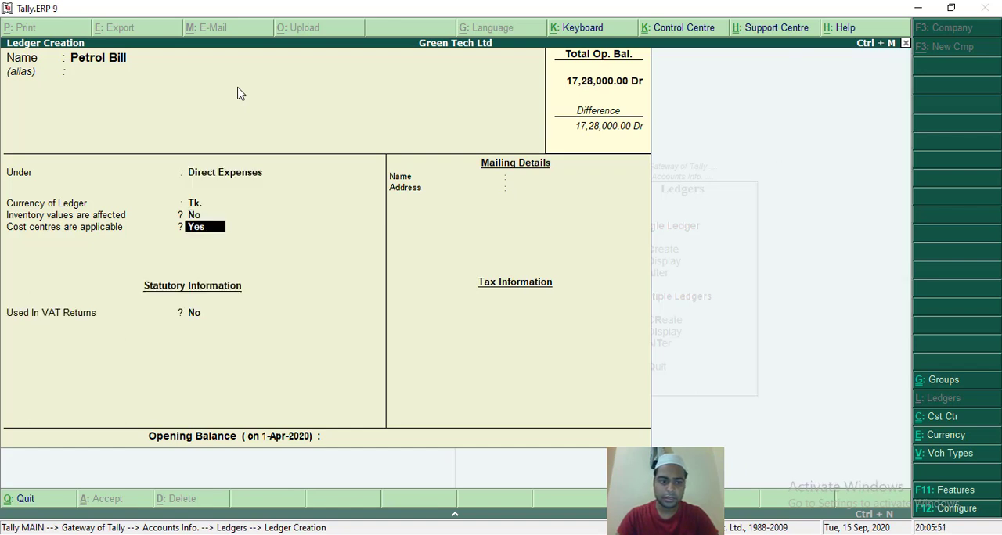
pyautogui.press('Return')
pyautogui.press('Return')
pyautogui.press('Return')
pyautogui.press('Return')
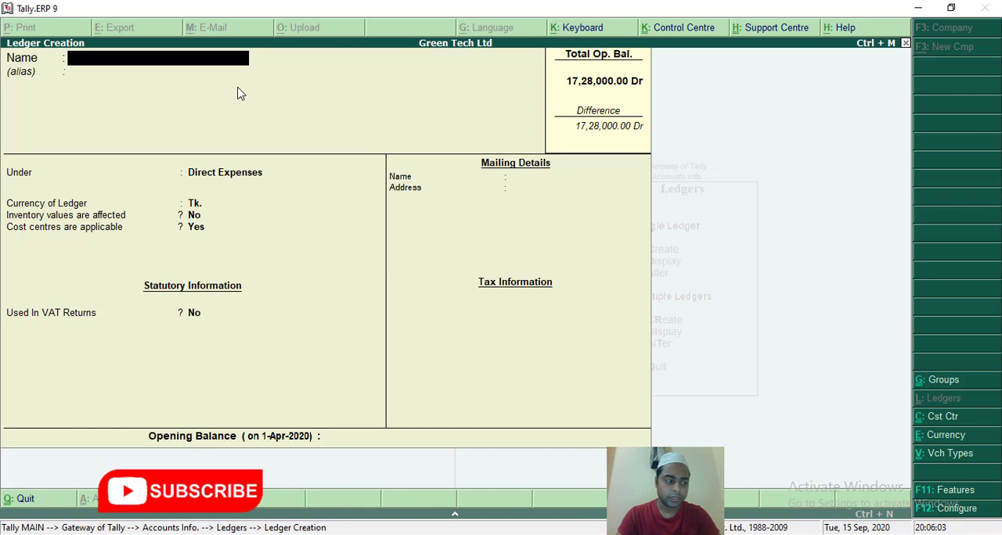
# Create a ledger named Transport Bill under Indirect Expenses, with inventory values No and cost centres Yes, and accept it.
pyautogui.write('Tra')
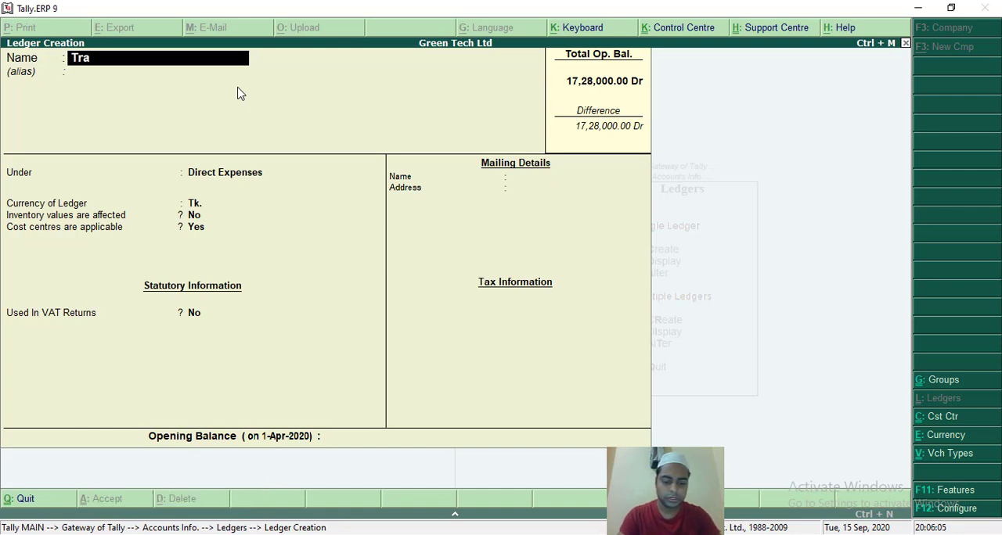
pyautogui.write('nsport')
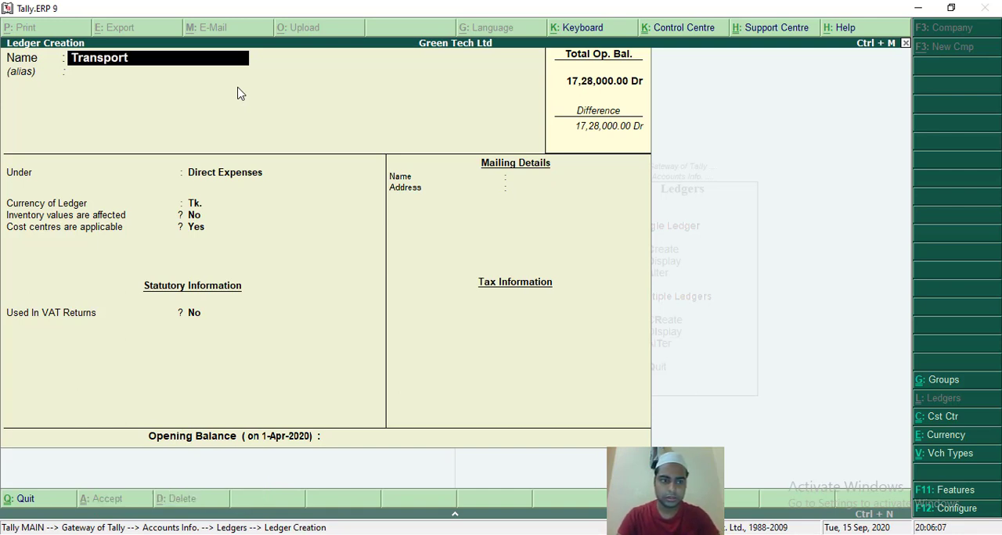
pyautogui.write(' Bill')
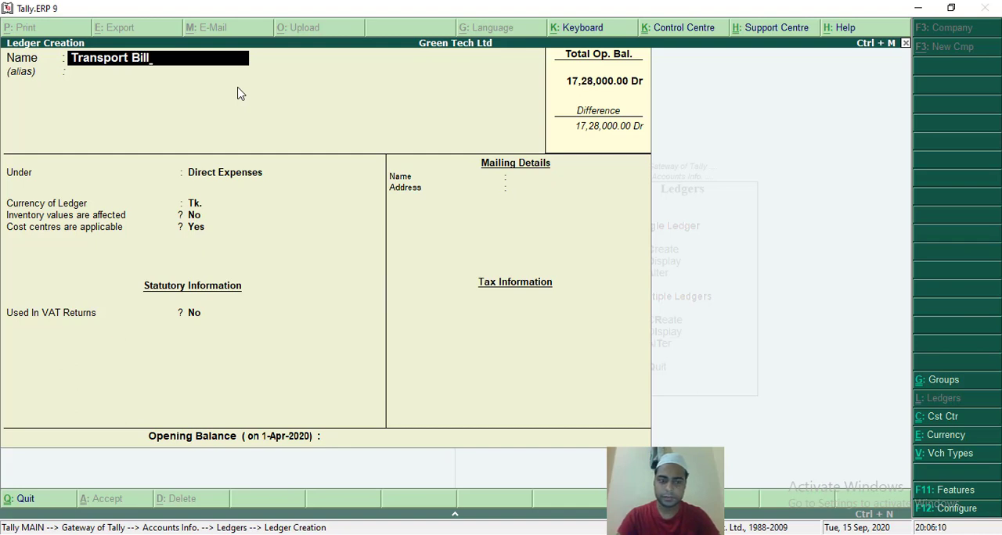
pyautogui.press('Return')
pyautogui.press('Return')
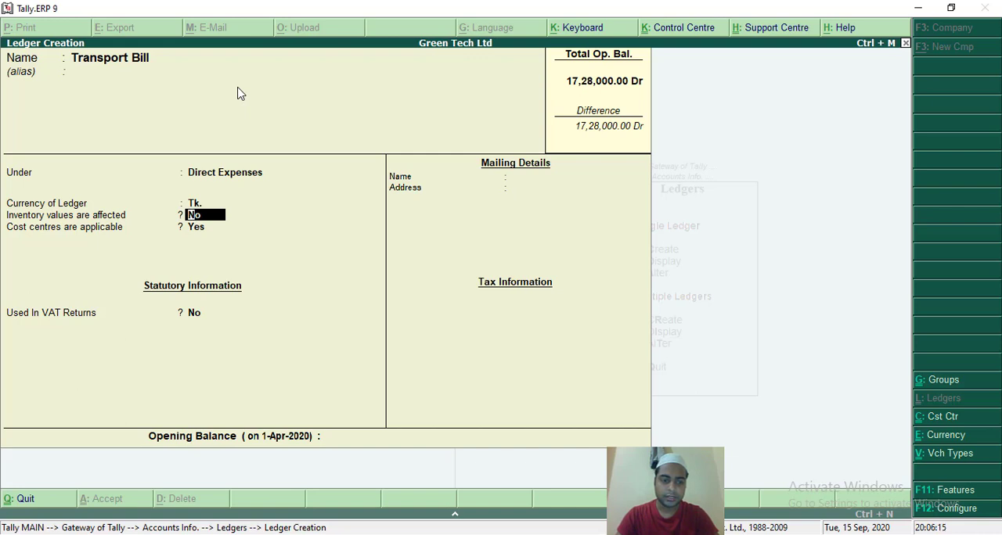
pyautogui.press('BackSpace')
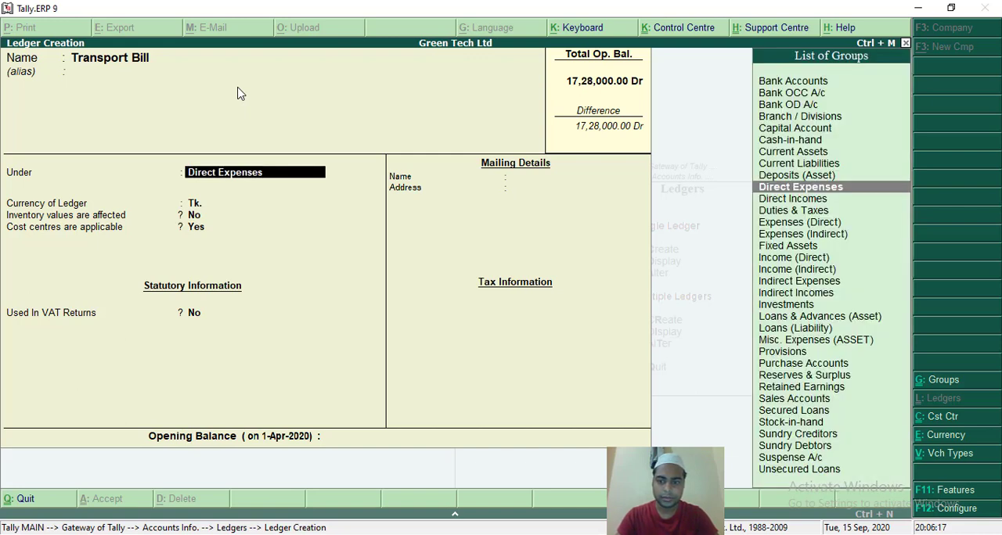
pyautogui.write('Exp')
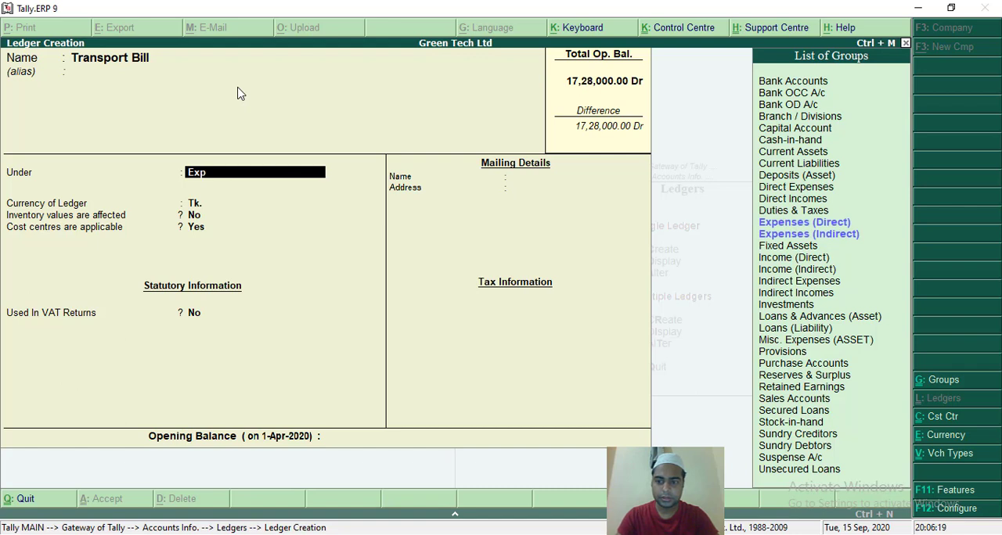
pyautogui.press('Down')
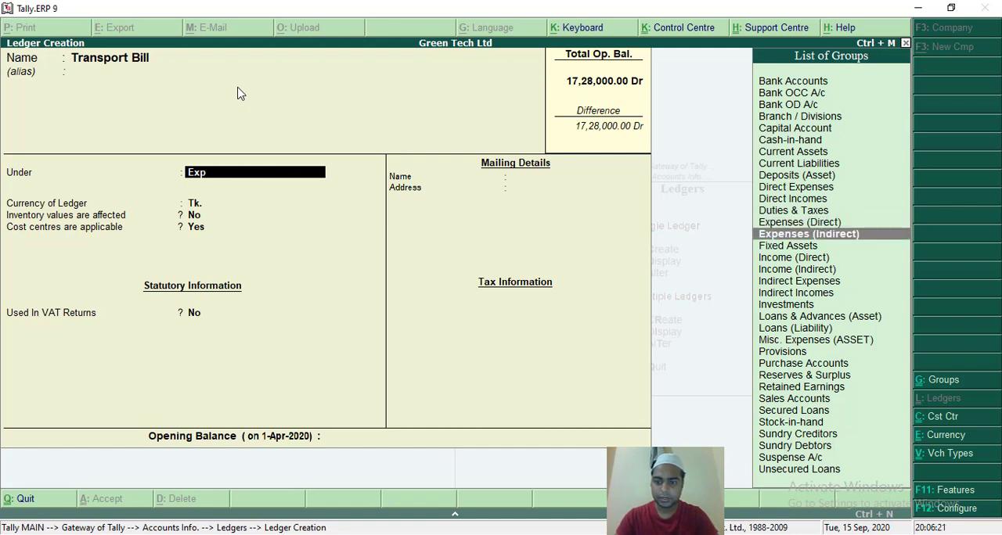
pyautogui.press('Return')
pyautogui.press('Return')
pyautogui.press('Return')
pyautogui.press('Return')
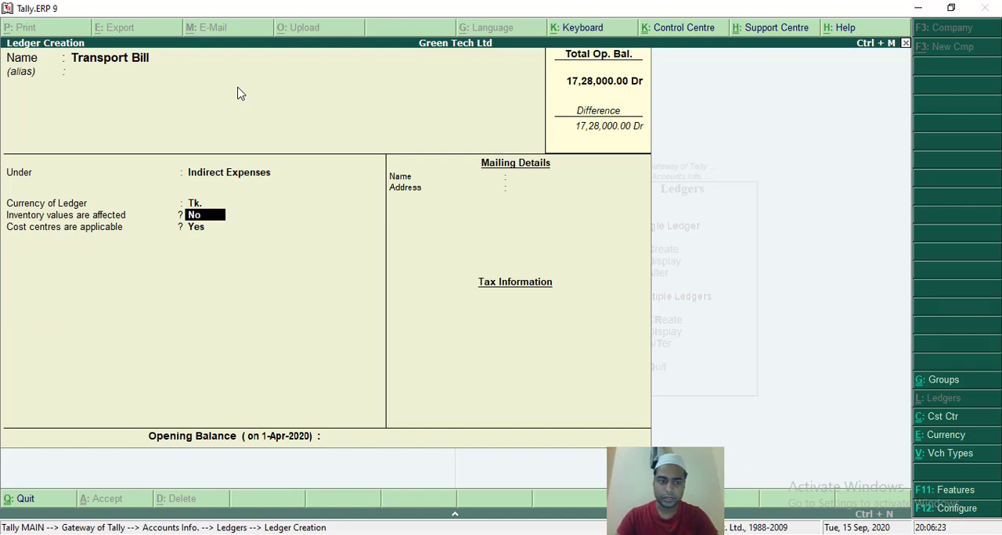
pyautogui.press('Return')
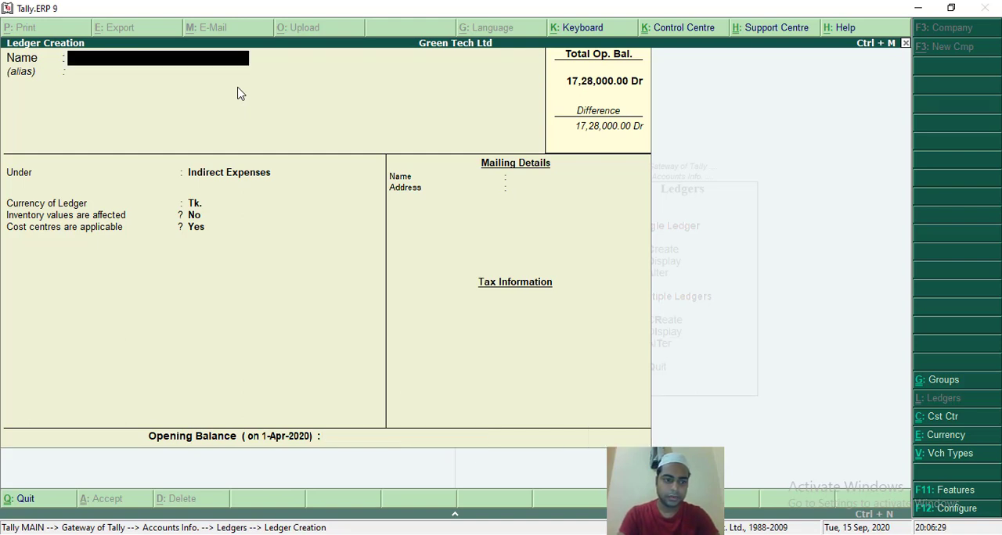
# Create a ledger named Telephone Bill under Indirect Expenses, with inventory values No and cost centres Yes, and accept it.
pyautogui.write('Teleph')
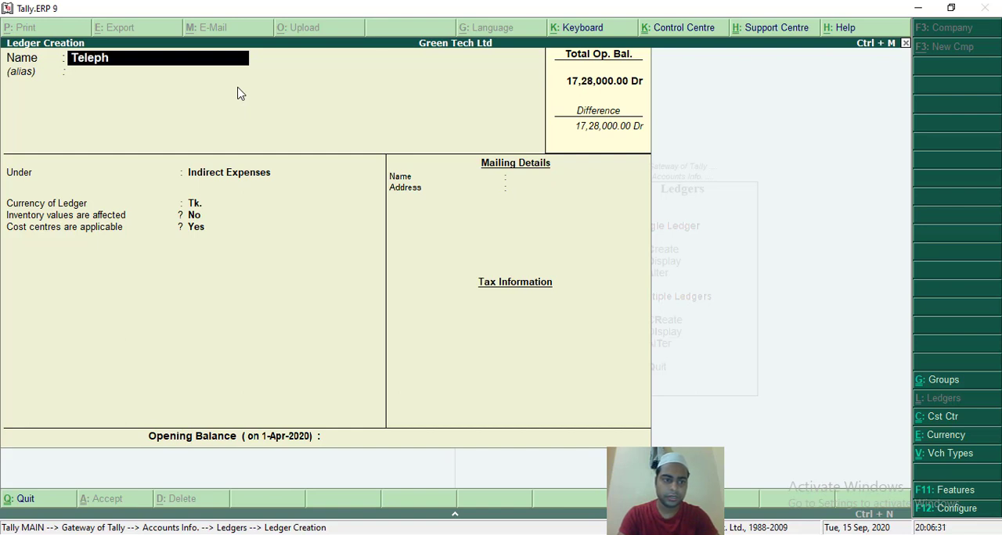
pyautogui.write('one Bill')
pyautogui.press('Return')
pyautogui.press('Return')
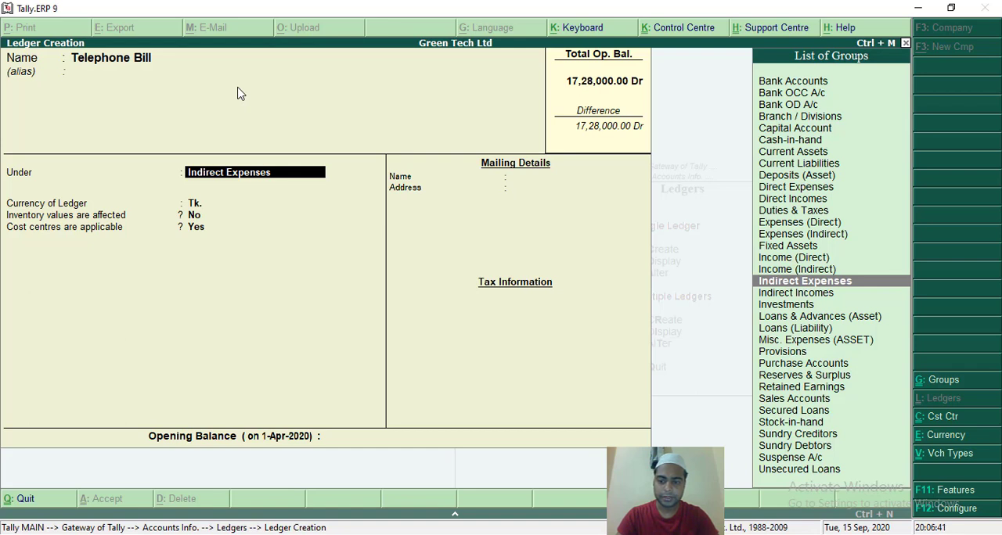
pyautogui.write('Exp')
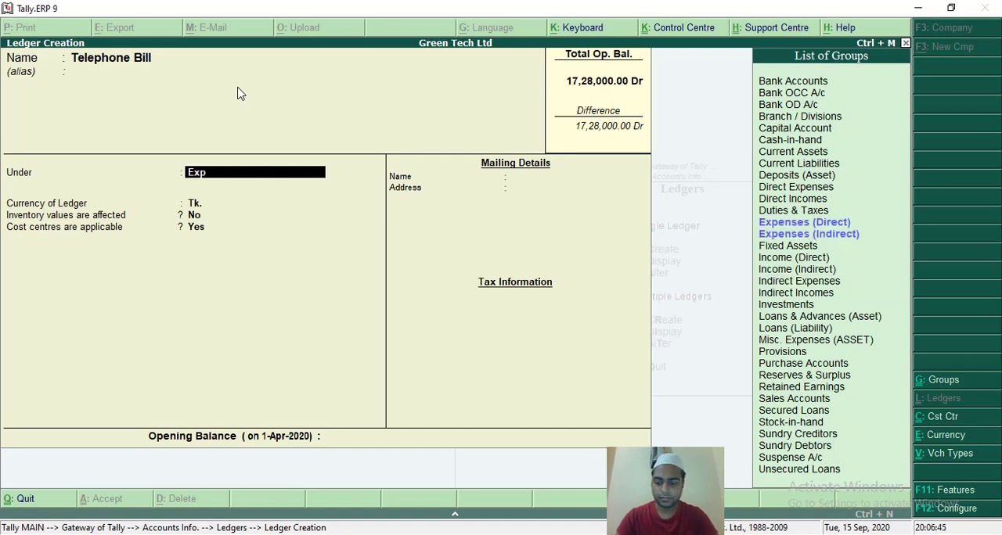
pyautogui.press('Down')
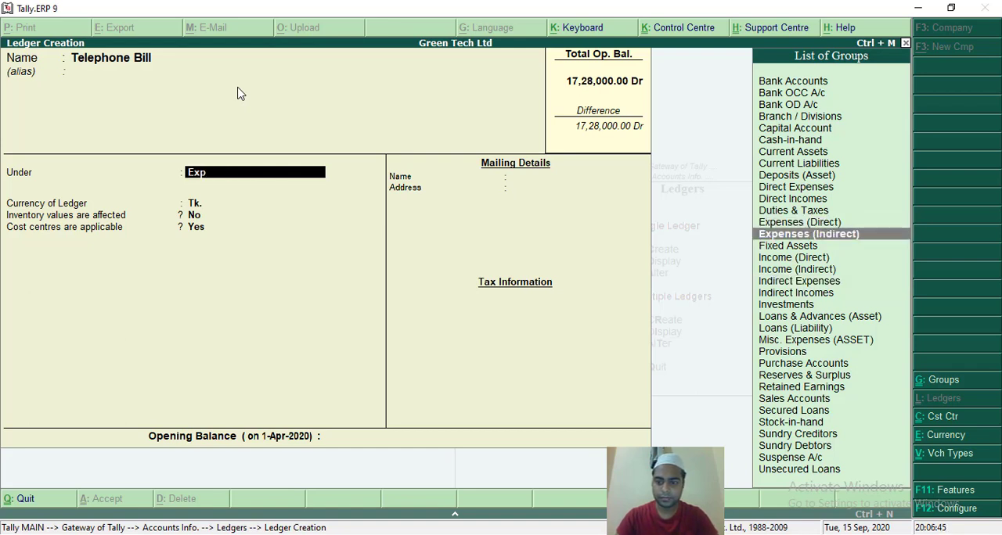
pyautogui.press('Return')
pyautogui.press('Return')
pyautogui.press('Return')
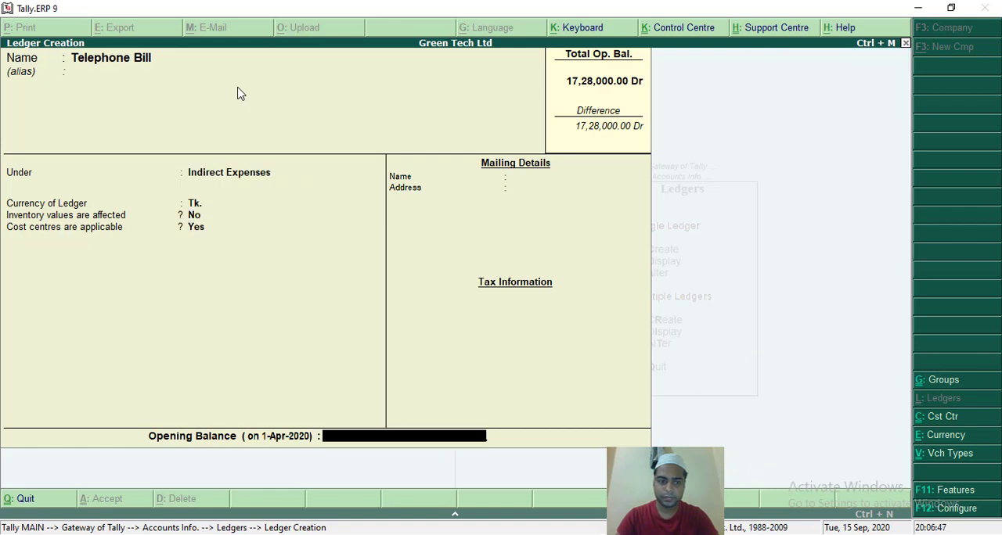
pyautogui.press('Return')
pyautogui.press('Return')
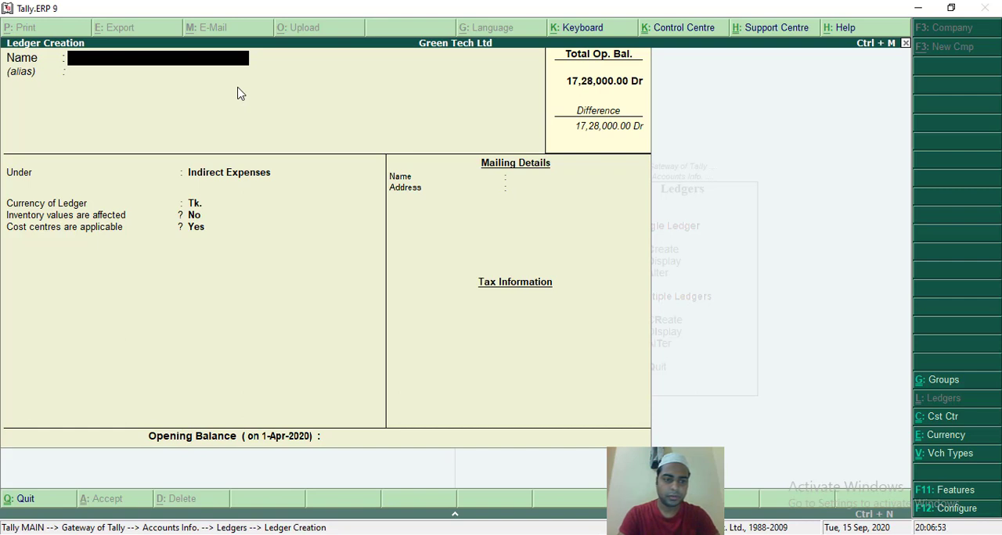
# Create a ledger named Electricity Bill under Indirect Expenses, with inventory values No and cost centres Yes, and accept it.
pyautogui.write('Elect')
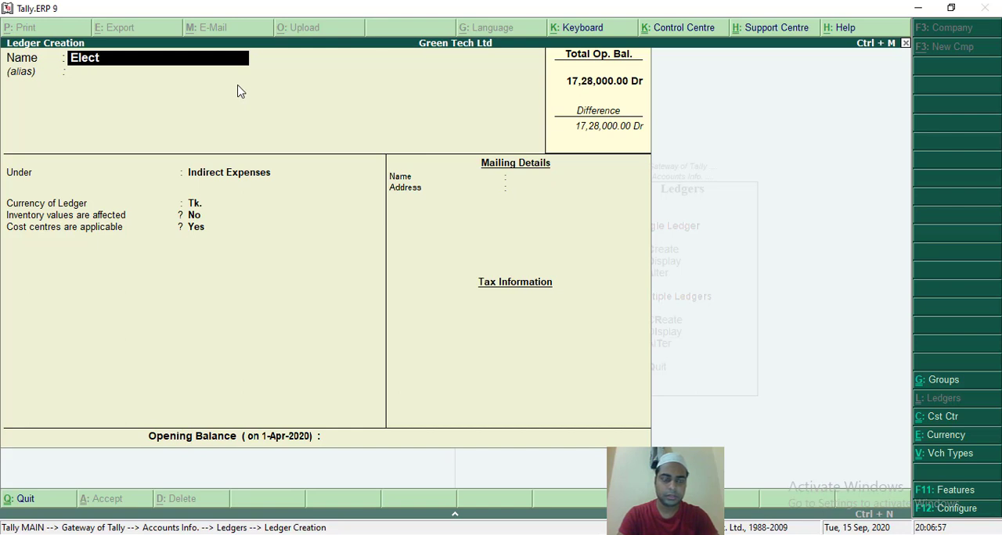
pyautogui.write('ricity')
pyautogui.press('BackSpace')
pyautogui.press('BackSpace')
pyautogui.write('ty')
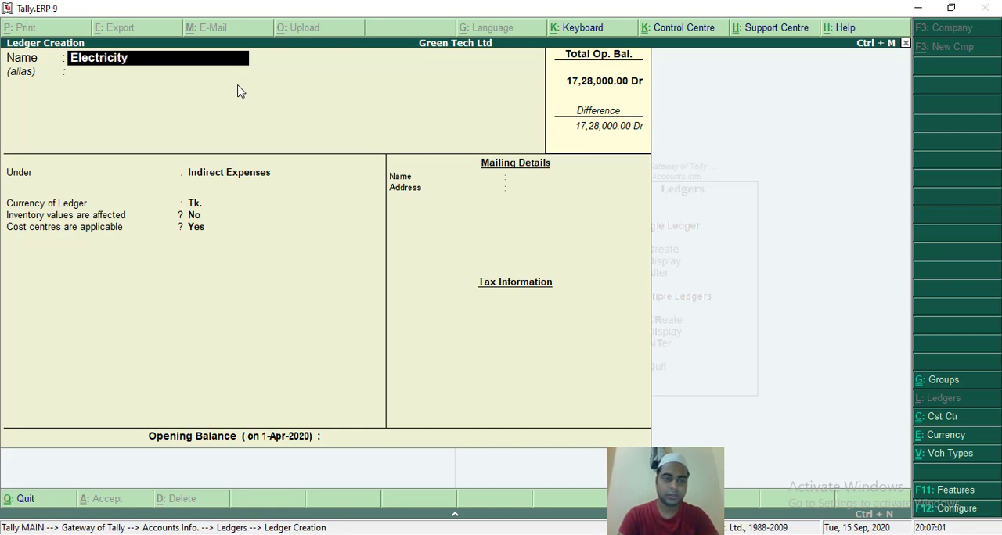
pyautogui.write(' Bill')
pyautogui.press('Return')
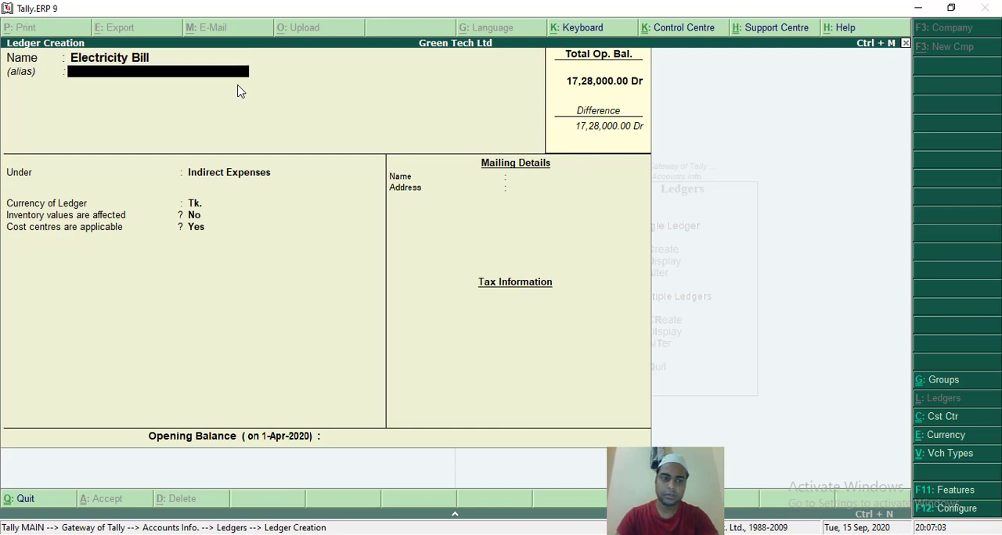
pyautogui.press('Return')
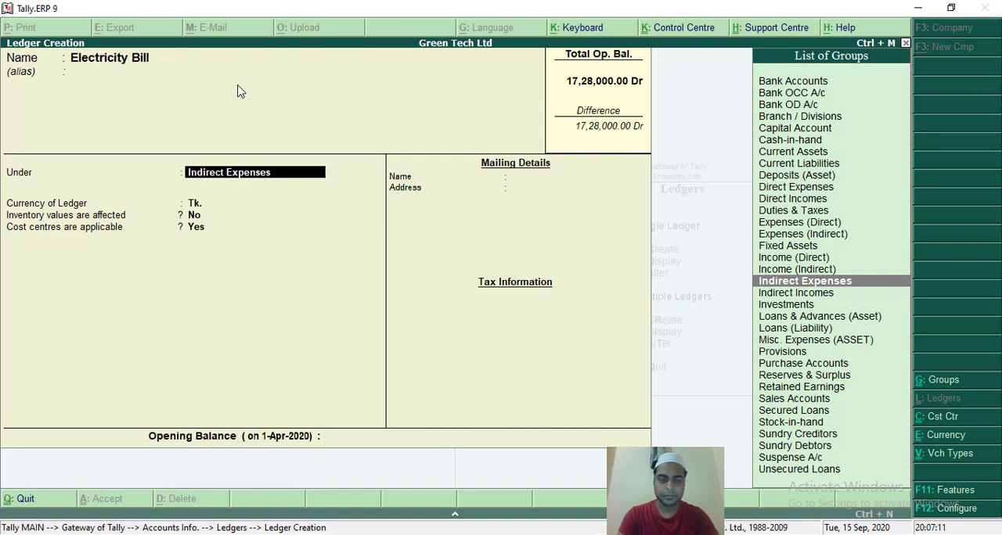
pyautogui.write('Expe')
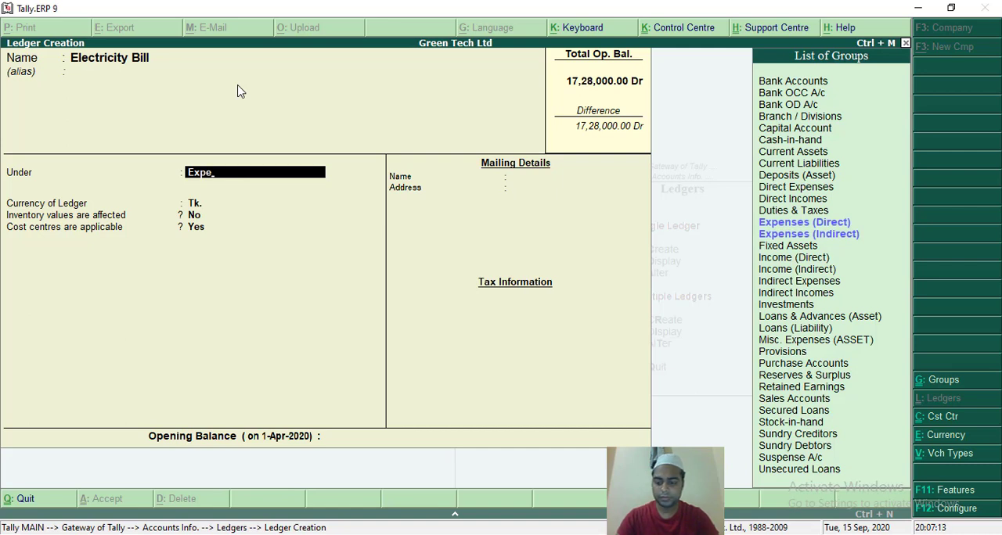
pyautogui.press('Down')
pyautogui.press('Return')
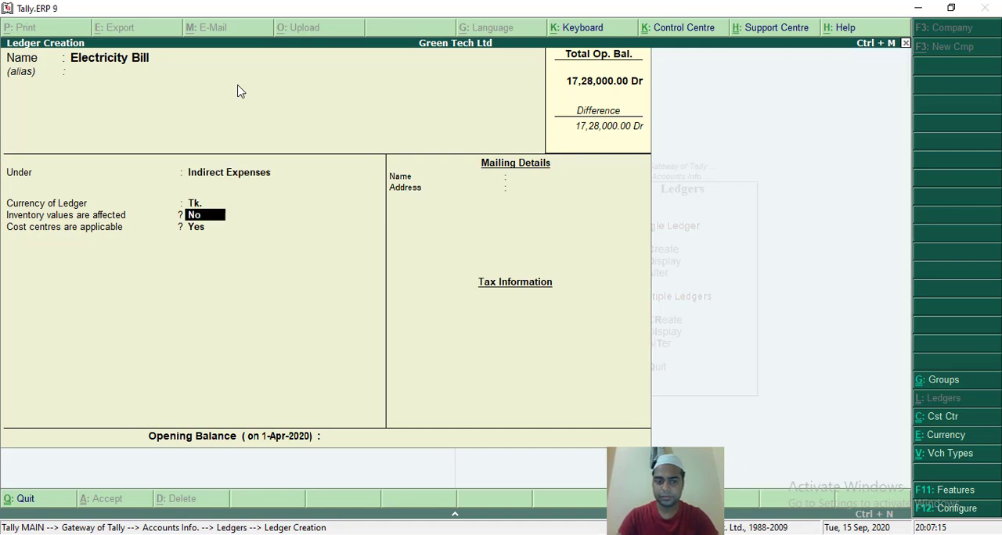
pyautogui.press('Return')
pyautogui.press('Return')
pyautogui.press('Return')
pyautogui.press('Return')
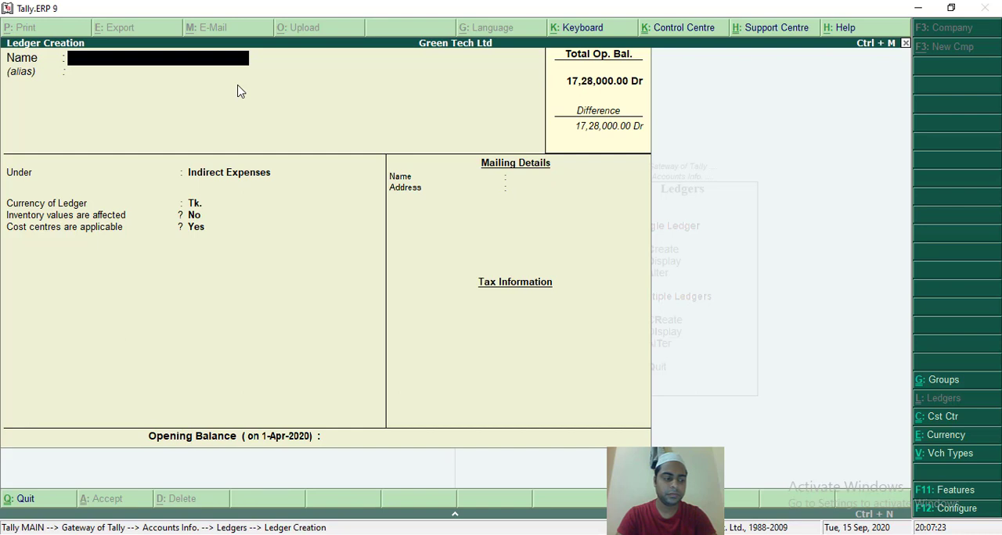
# Quit ledger creation, open the single ledger display list and look through its entries for the new expense ledgers.
pyautogui.press('Escape')
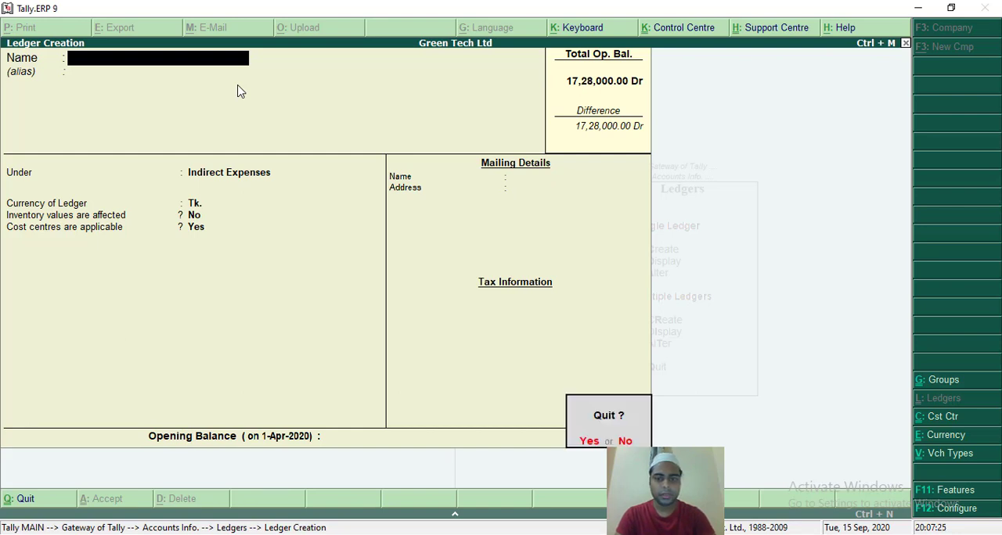
pyautogui.press('y')
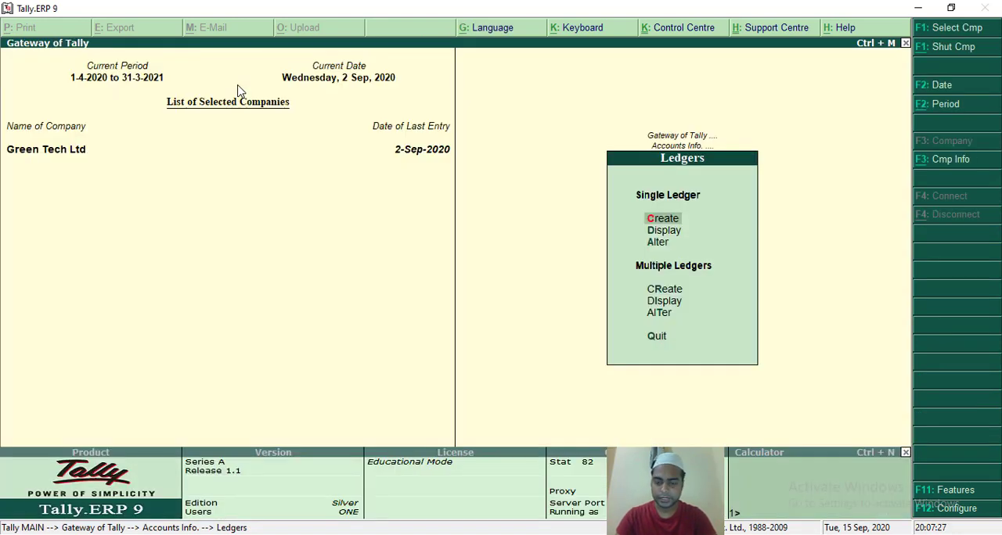
pyautogui.press('Down')
pyautogui.press('Return')
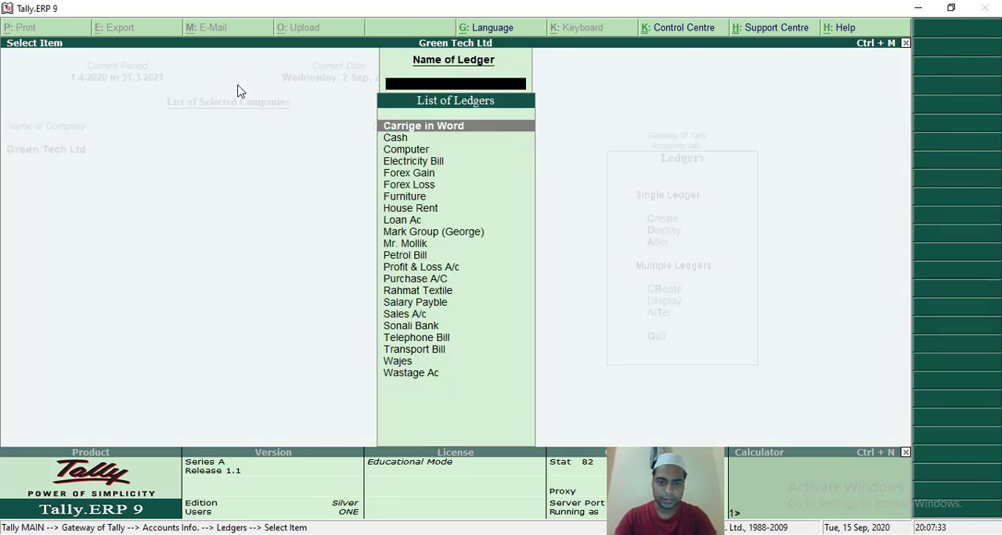
pyautogui.press('Down')
pyautogui.press('Down')
pyautogui.press('Down')
pyautogui.press('Down')
pyautogui.press('Down')
pyautogui.press('Down')
pyautogui.press('Down')
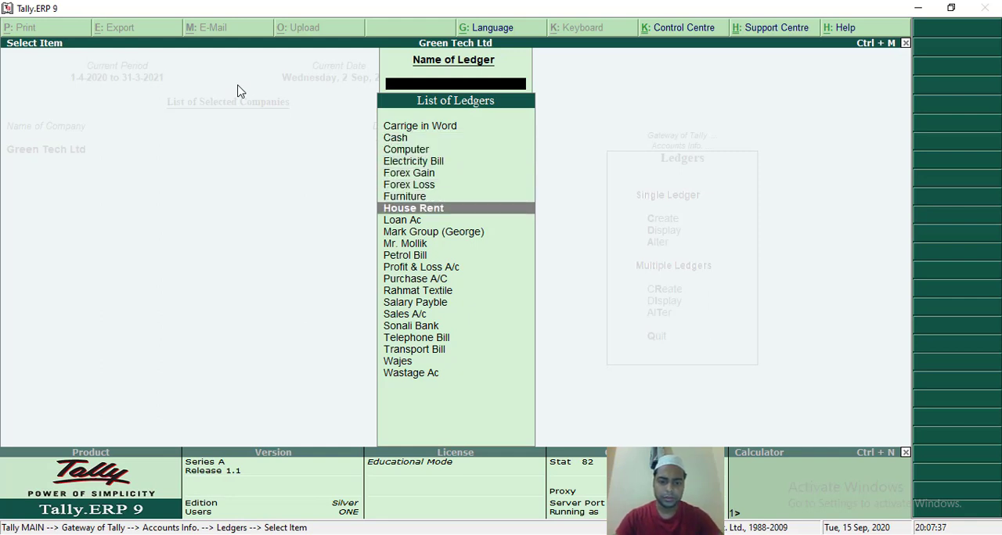
pyautogui.press('Down')
pyautogui.press('Down')
pyautogui.press('Down')
pyautogui.press('Down')
pyautogui.press('Down')
pyautogui.press('Down')
pyautogui.press('Down')
pyautogui.press('Down')
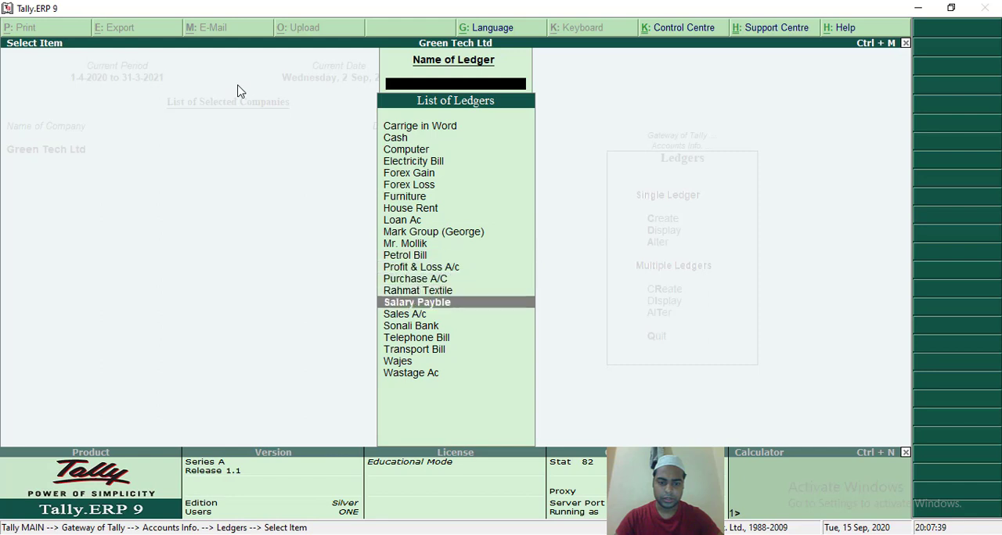
# Look through the list of ledgers for the new expense ledgers, including Telephone Bill, Transport Bill and Petrol Bill, and close the list.
pyautogui.press('Down')
pyautogui.press('Down')
pyautogui.press('Down')
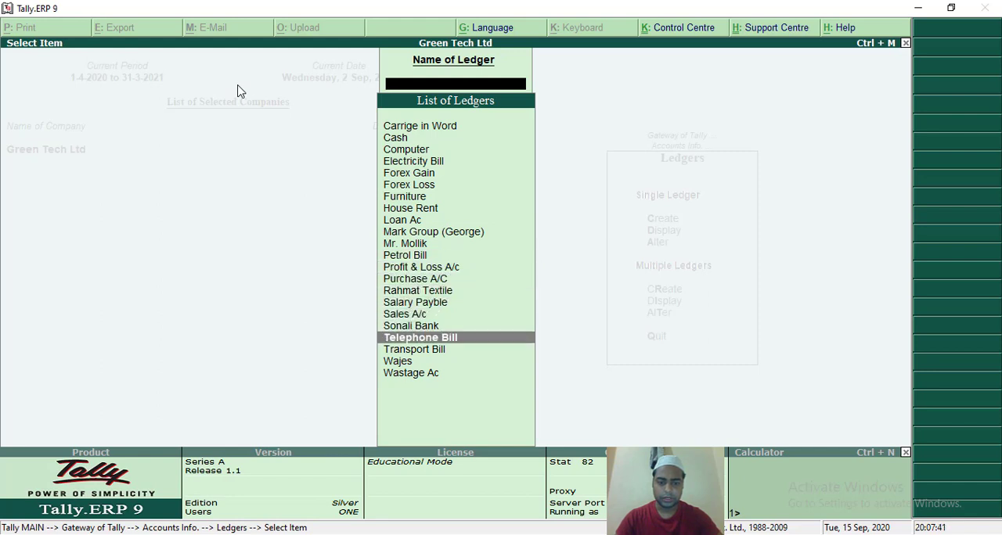
pyautogui.press('Down')
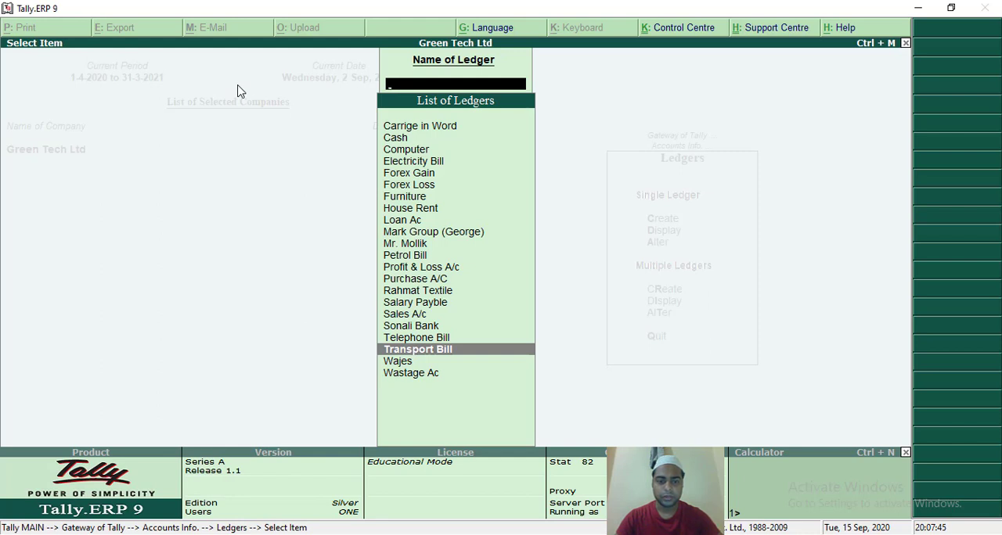
pyautogui.press('Up')
pyautogui.press('Up')
pyautogui.press('Up')
pyautogui.press('Up')
pyautogui.press('Up')
pyautogui.press('Up')
pyautogui.press('Up')
pyautogui.press('Up')
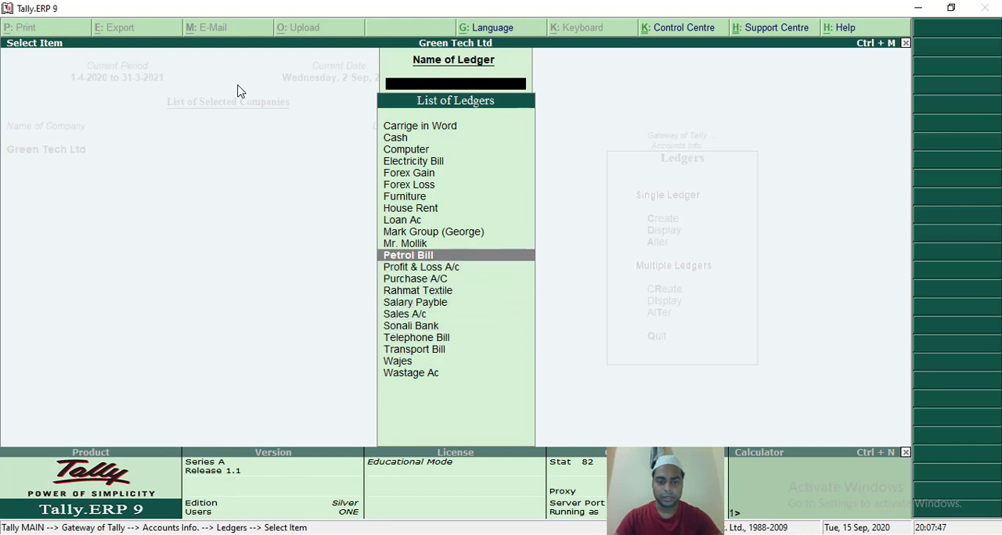
pyautogui.press('Up')
pyautogui.press('Up')
pyautogui.press('Up')
pyautogui.press('Up')
pyautogui.press('Up')
pyautogui.press('Up')
pyautogui.press('Up')
pyautogui.press('Up')
pyautogui.press('Up')
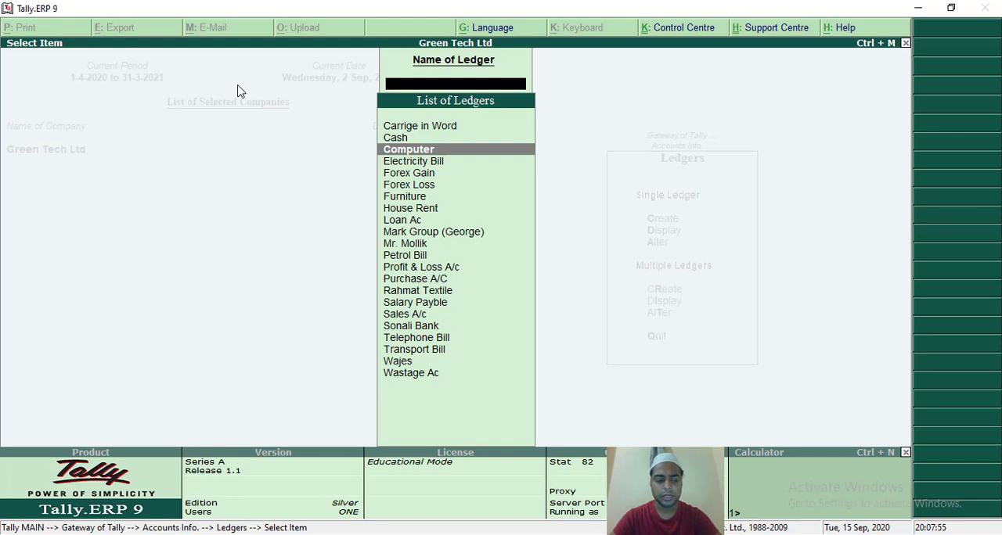
pyautogui.press('Escape')
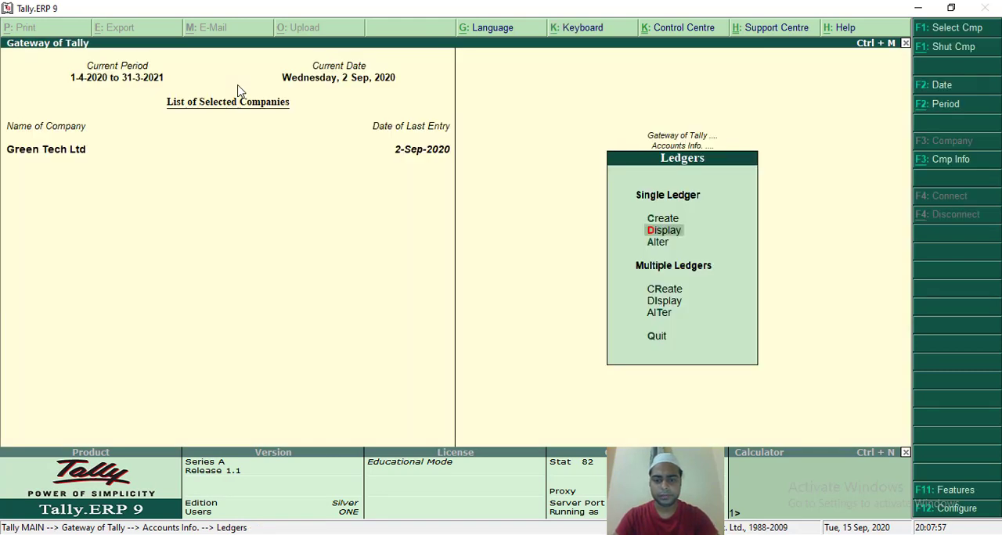
# Return to the Gateway of Tally, open a new payment voucher under Accounting Vouchers and set its account to Cash.
pyautogui.press('Down')
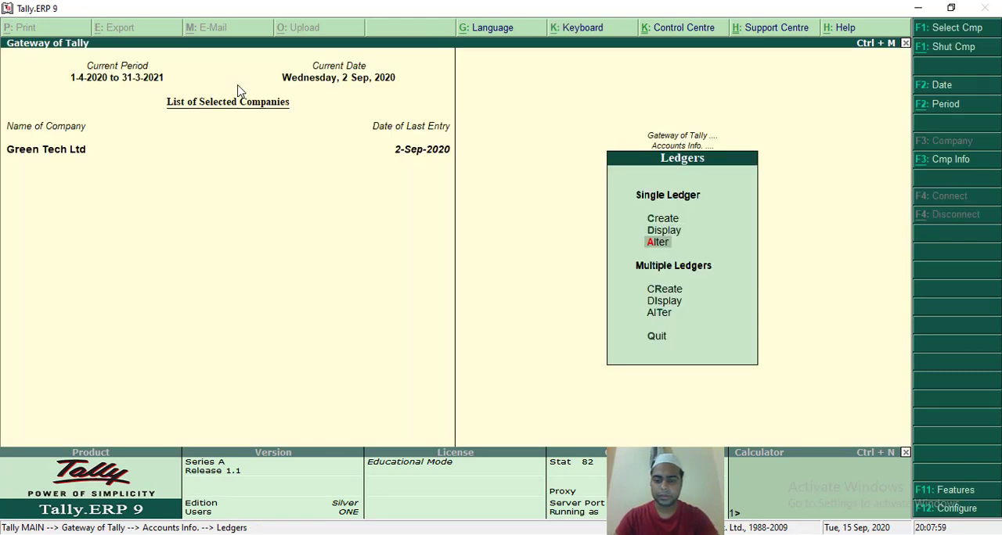
pyautogui.press('Escape')
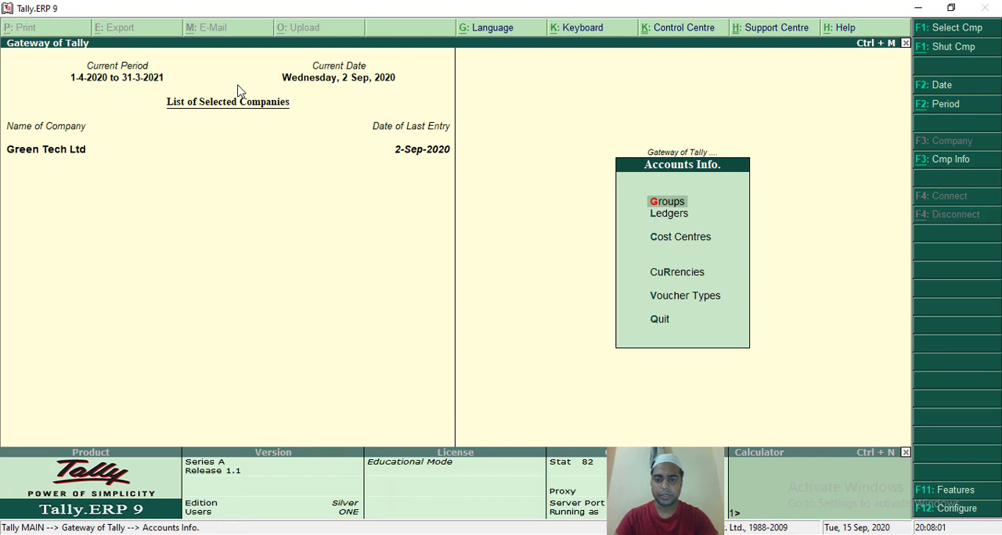
pyautogui.press('Escape')
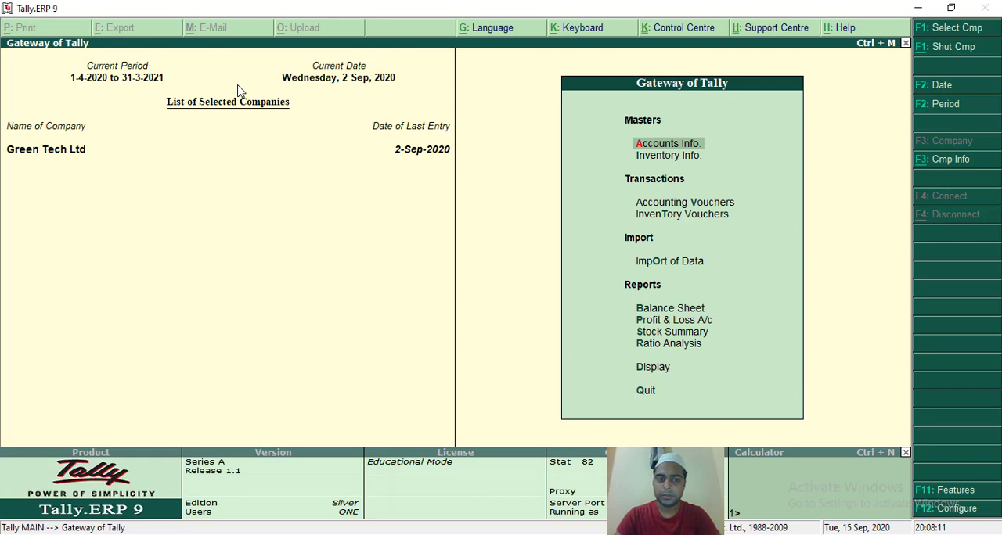
pyautogui.press('Down')
pyautogui.press('Down')
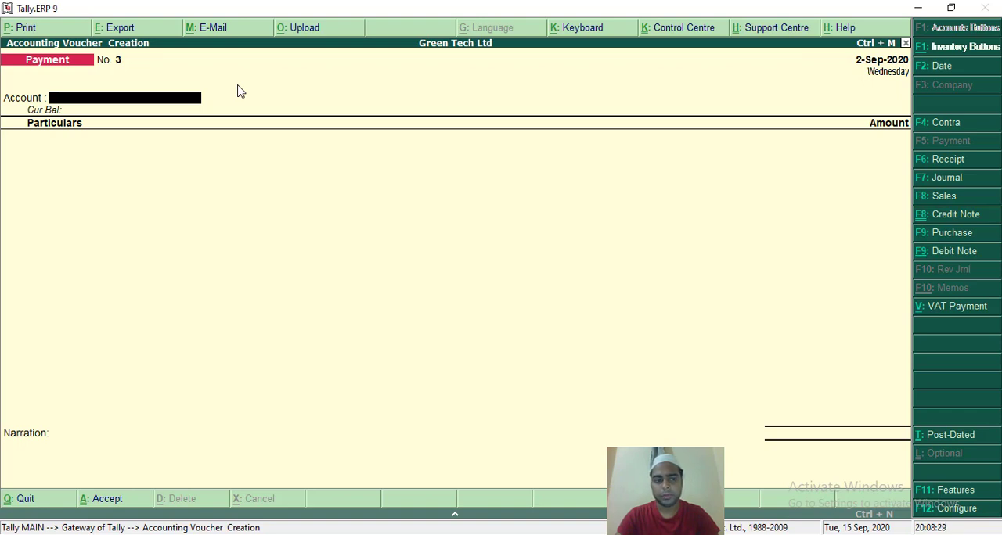
pyautogui.write('C')
pyautogui.press('Return')
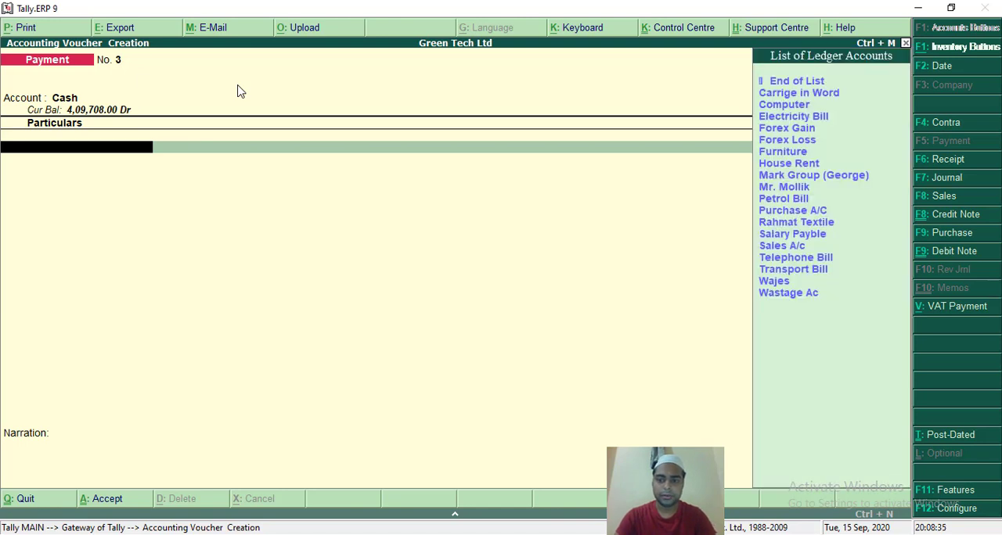
# Enter House Rent as the voucher's particulars with an amount of 20,000.
pyautogui.write('Hou')
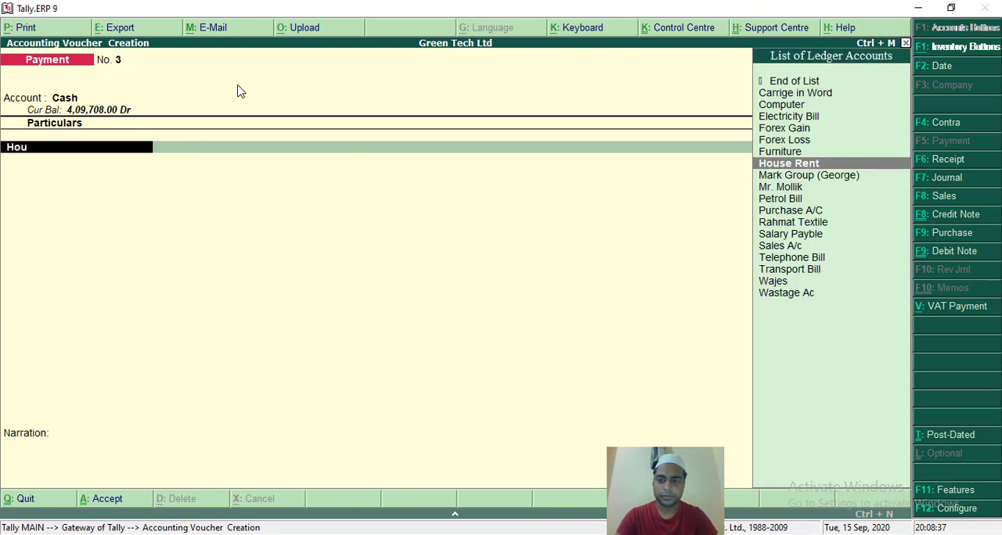
pyautogui.press('Return')
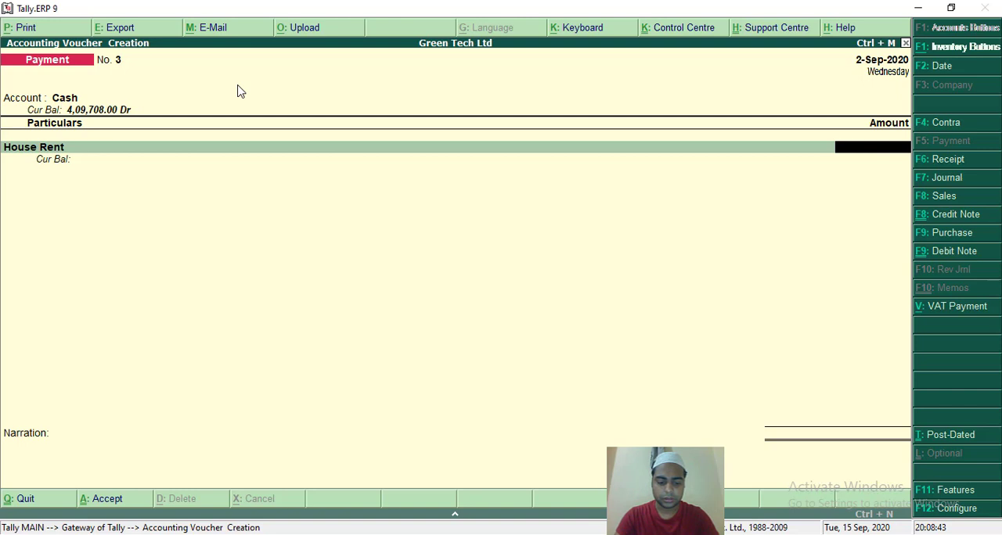
pyautogui.write('20,')
pyautogui.write('000')
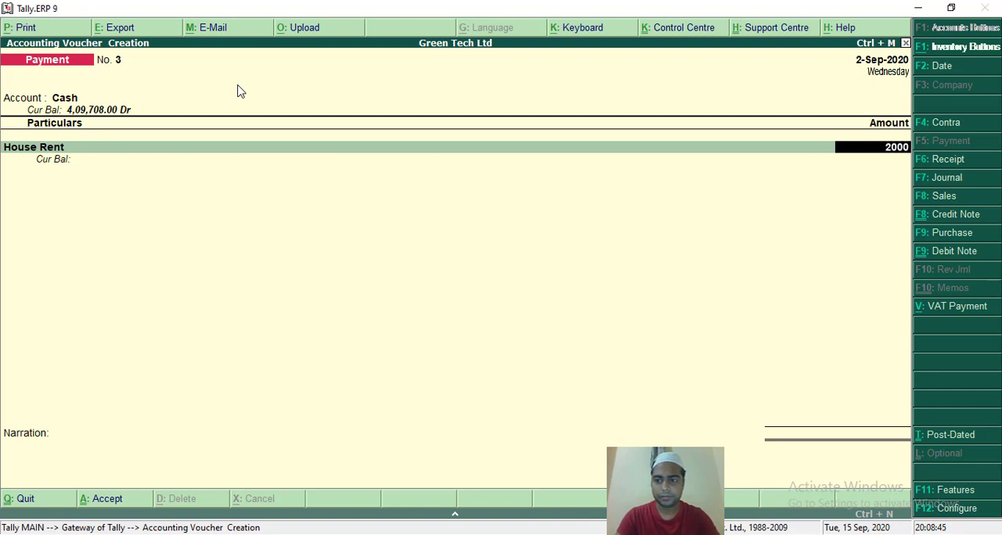
pyautogui.press('Return')
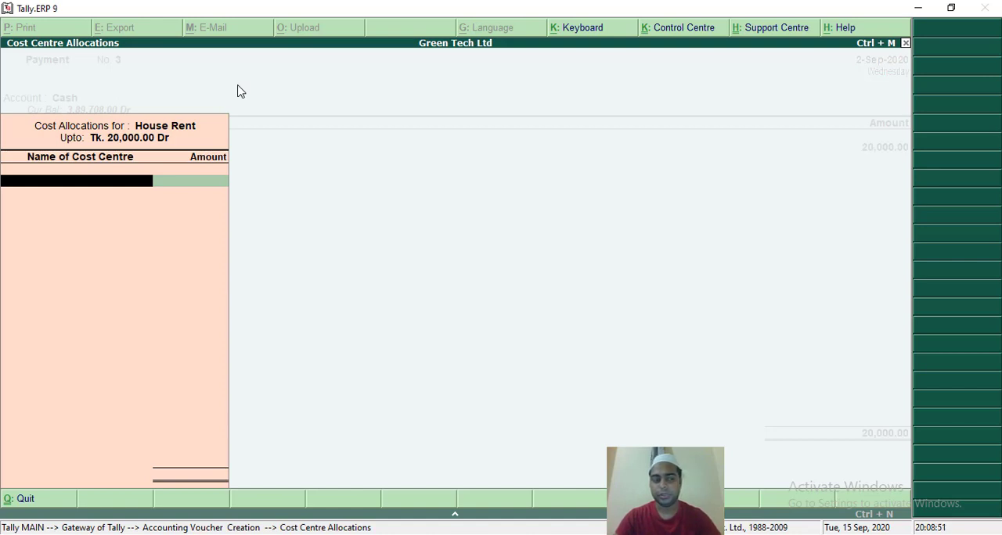
# Allocate the full 20,000 of House Rent to the Showroom cost centre and accept the payment voucher with no narration.
pyautogui.press('space')
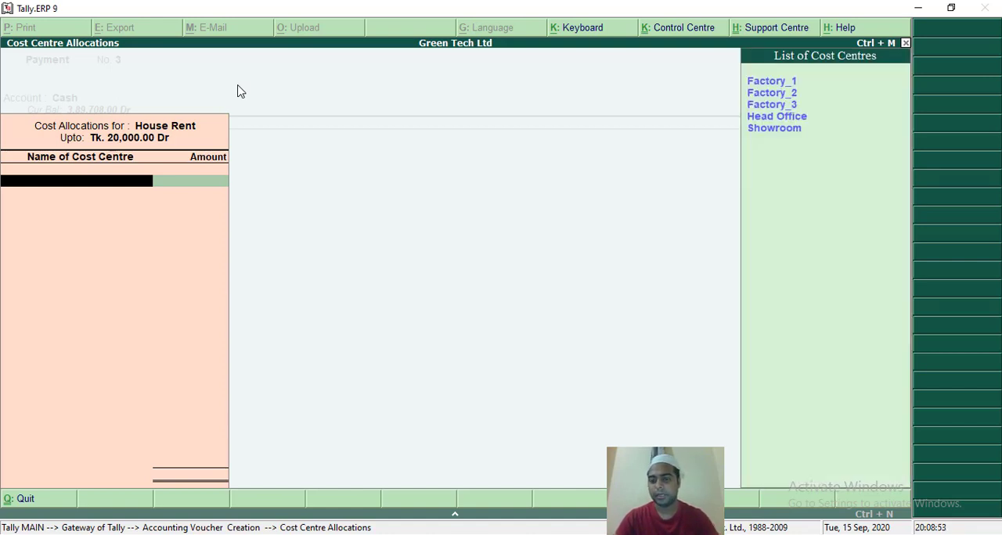
pyautogui.press('Down')
pyautogui.press('Down')
pyautogui.press('Down')
pyautogui.press('Down')
pyautogui.press('Down')
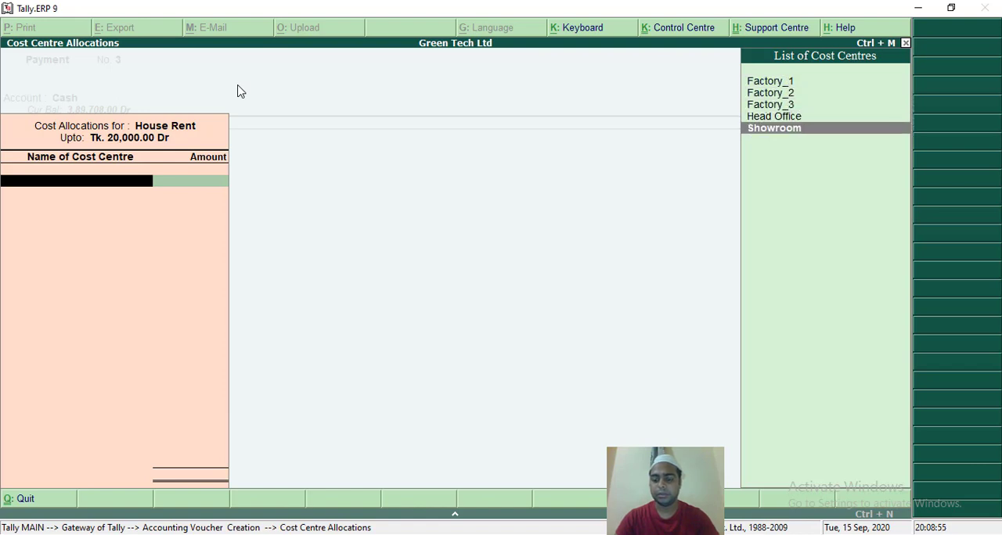
pyautogui.press('Return')
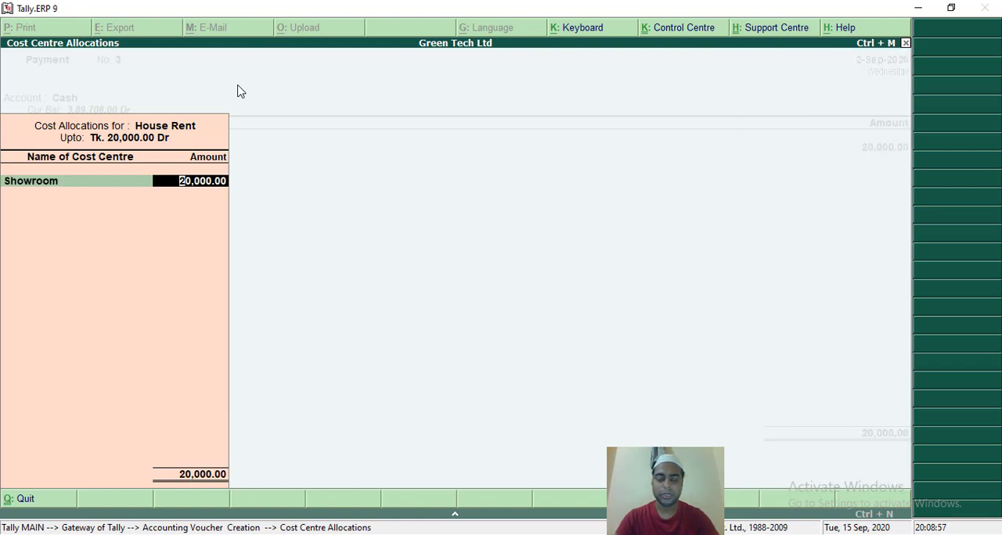
pyautogui.press('Return')
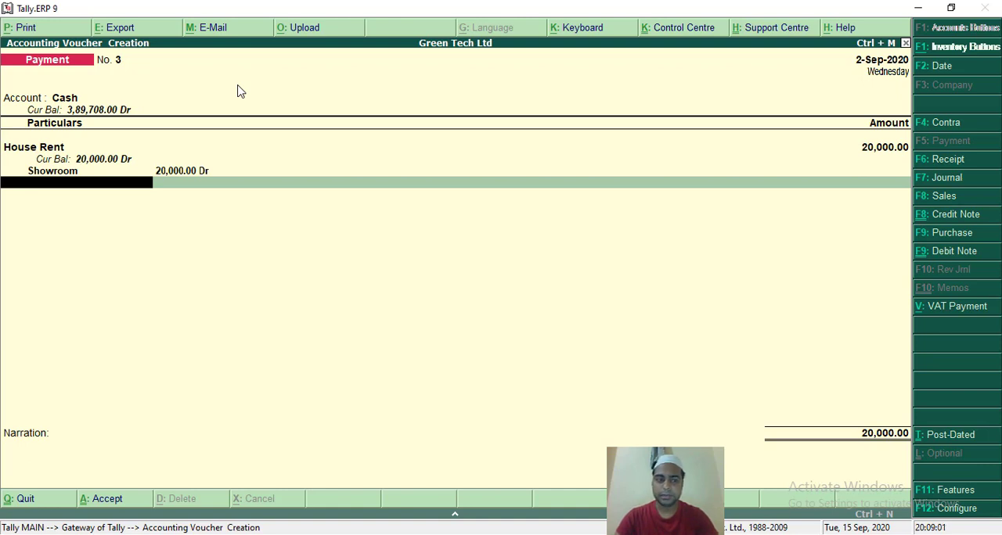
pyautogui.press('Return')
pyautogui.press('Return')
pyautogui.press('Return')
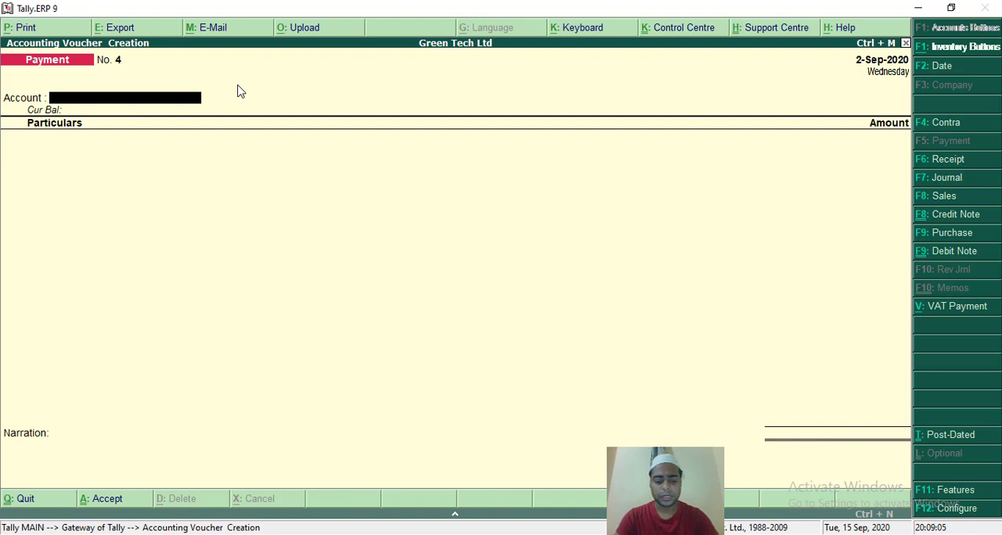
# Fill in a second payment voucher with Cash as the account and House Rent of 30,000 as the particulars.
pyautogui.press('Return')
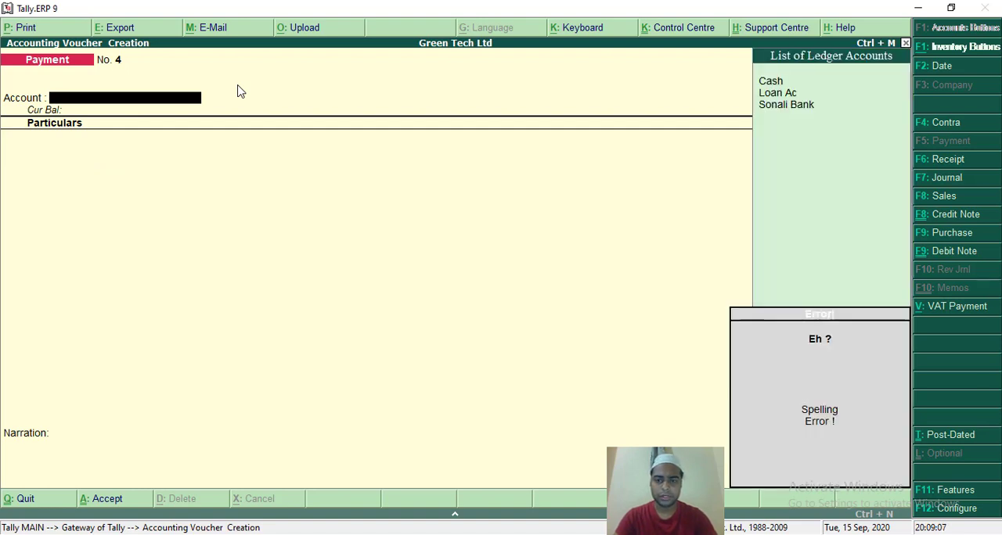
pyautogui.press('Return')
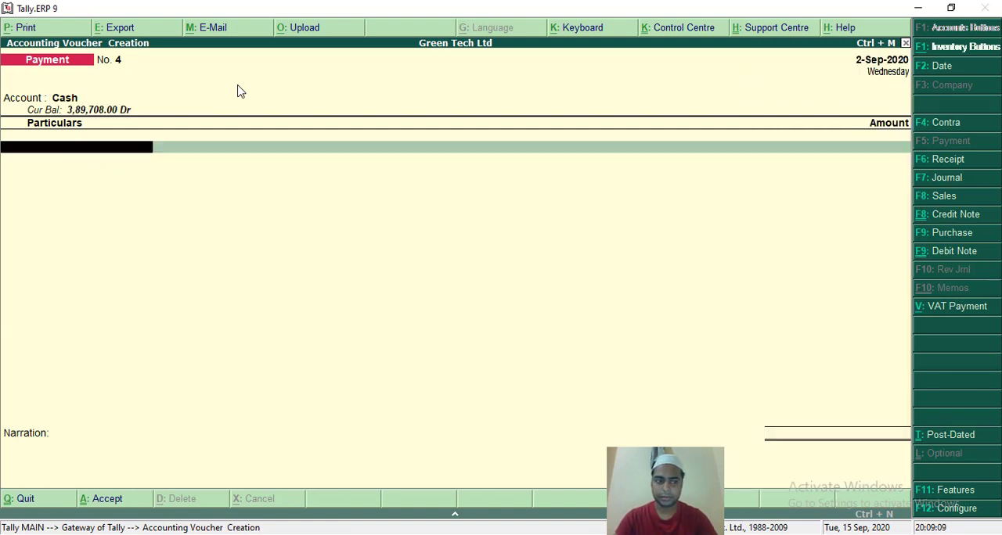
pyautogui.write('Ho')
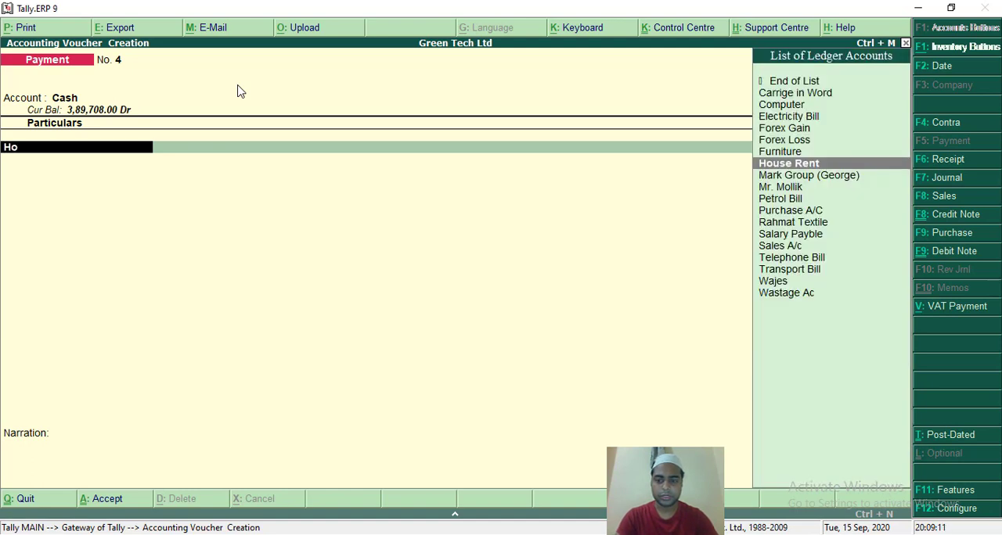
pyautogui.press('Return')
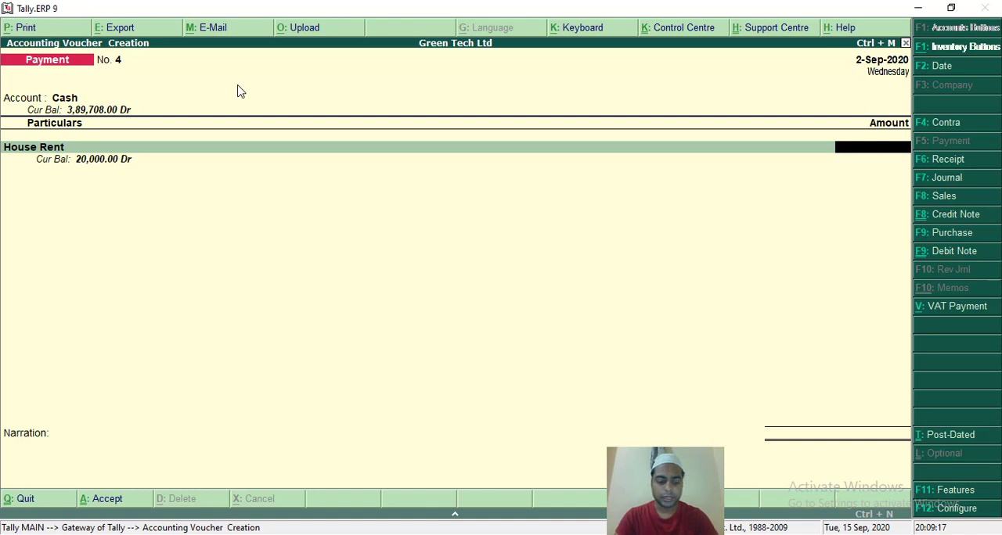
pyautogui.write('30000')
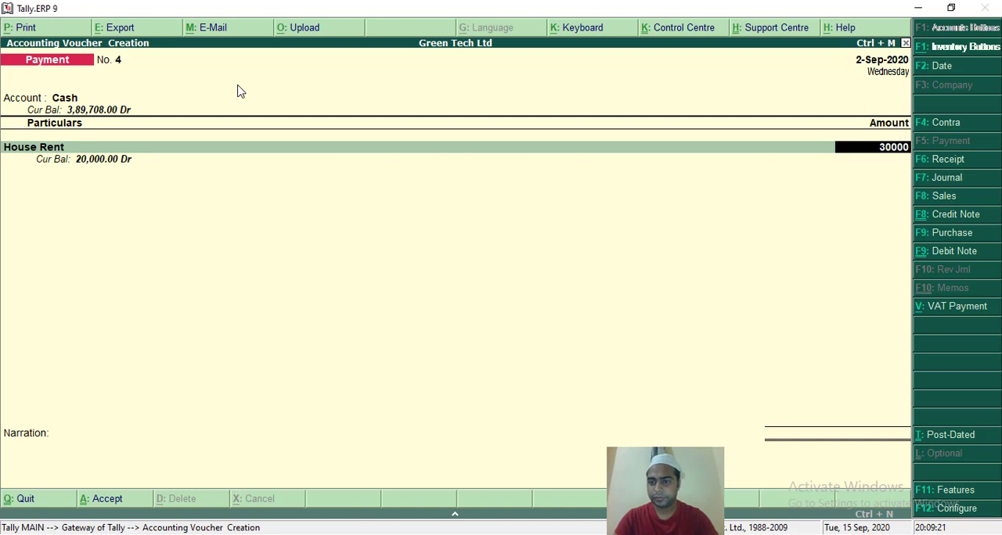
pyautogui.press('Return')
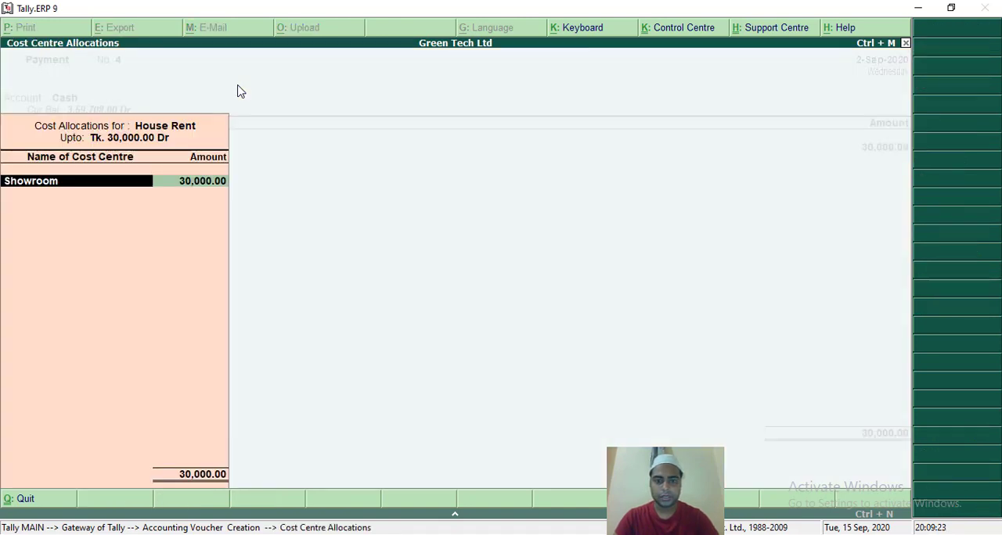
# Replace the suggested cost centre with Head Office for the full 30,000 of House Rent and accept the voucher with no narration.
pyautogui.press('BackSpace')
pyautogui.press('Down')
pyautogui.press('Down')
pyautogui.press('Down')
pyautogui.press('Down')
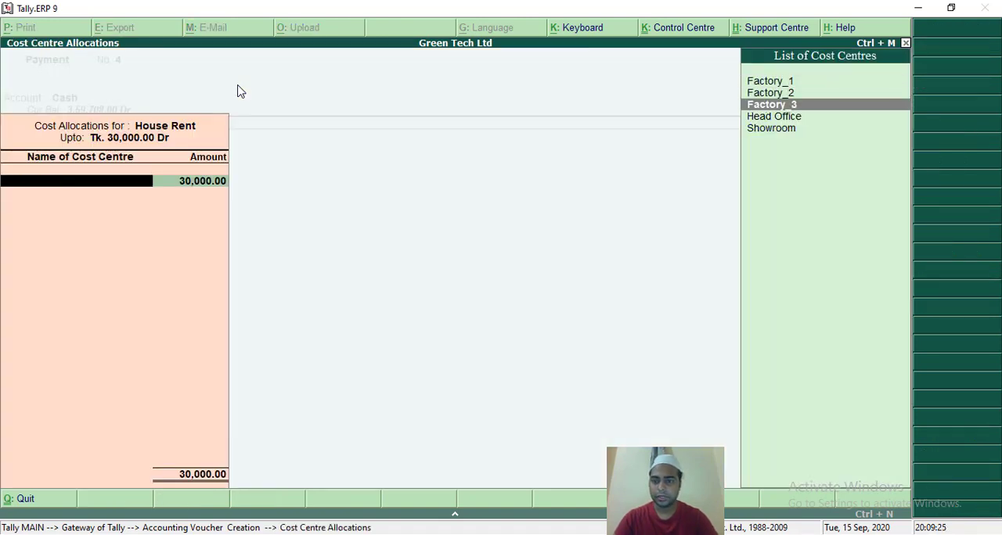
pyautogui.press('Return')
pyautogui.press('Return')
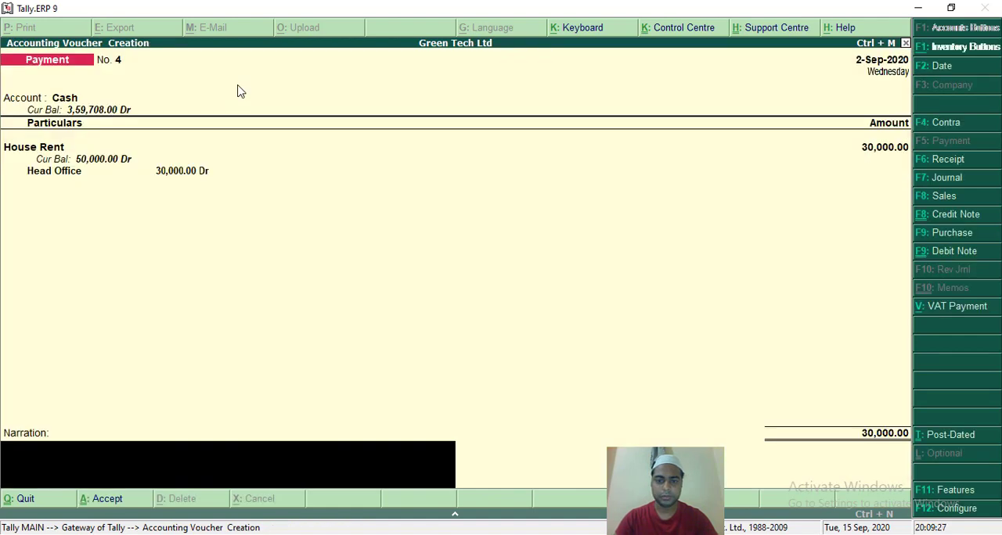
pyautogui.press('Return')
pyautogui.press('Return')
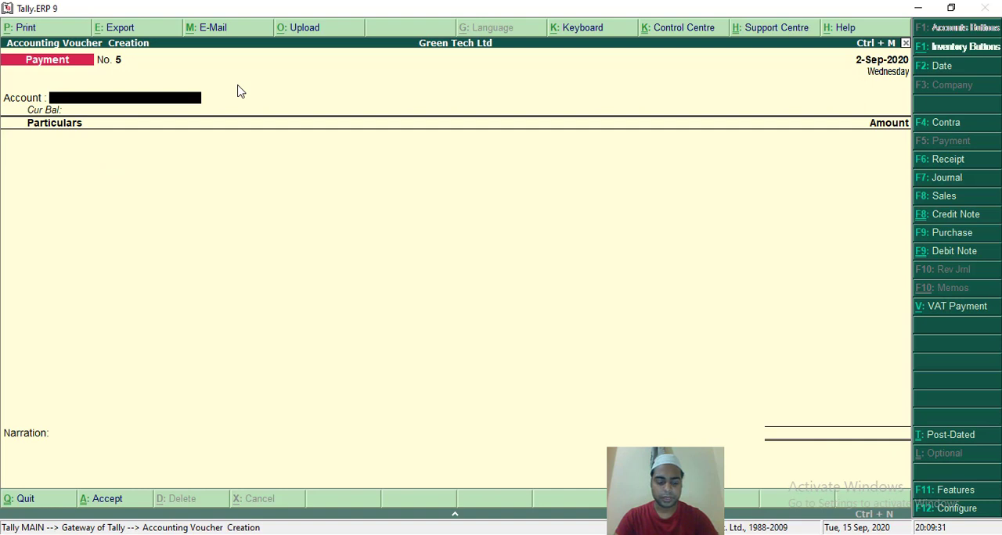
# Fill in payment voucher No. 5 with Cash as the account and House Rent of 50,000 as the particulars.
pyautogui.press('Return')
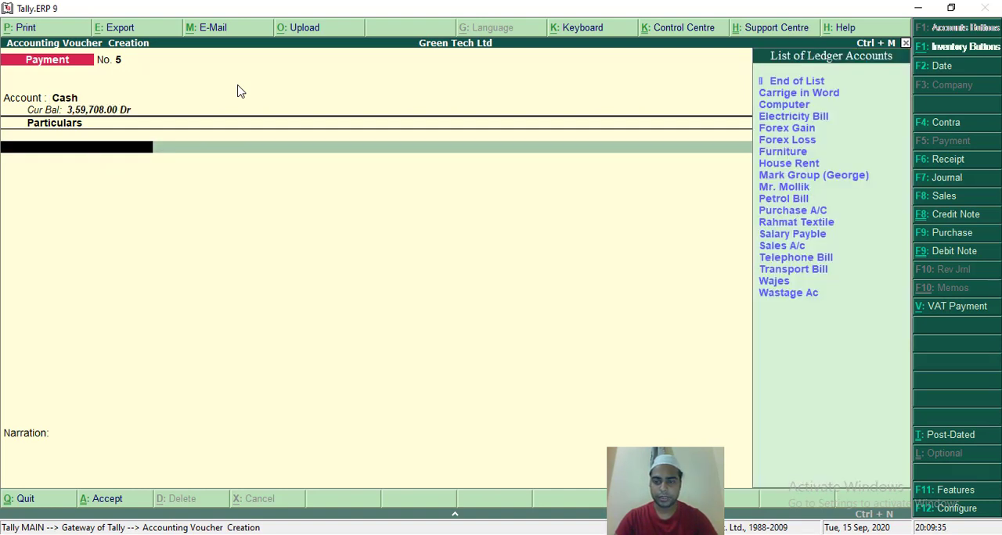
pyautogui.write('Hou')
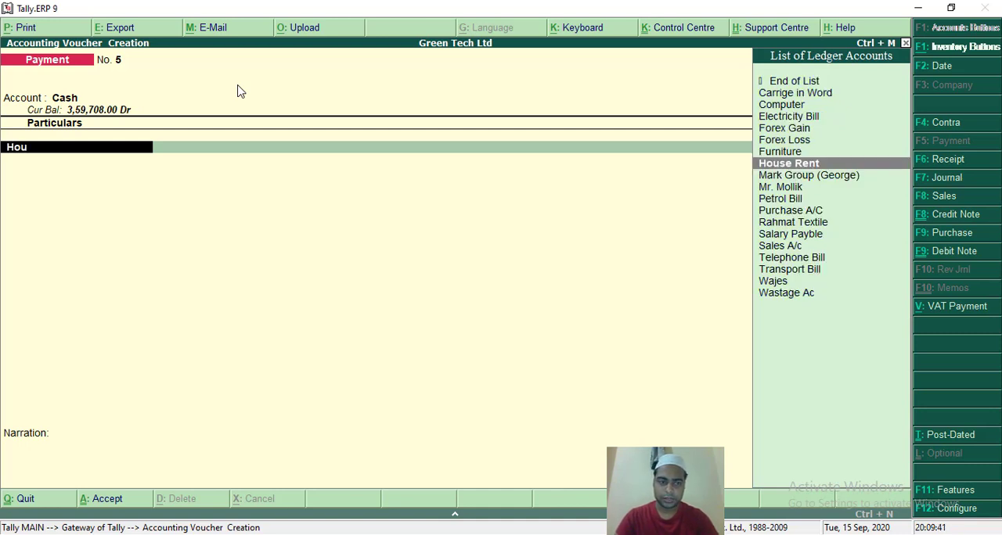
pyautogui.press('Return')
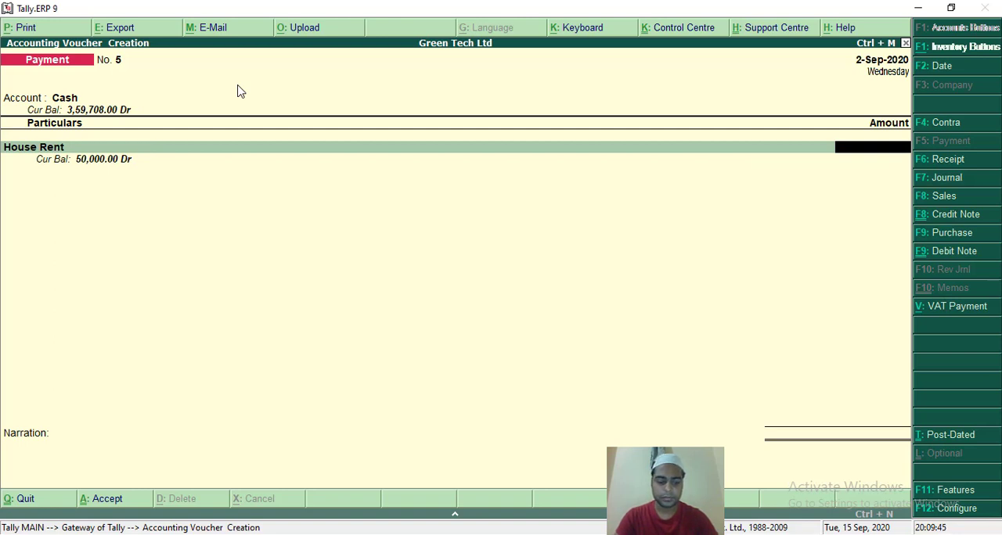
pyautogui.write('500')
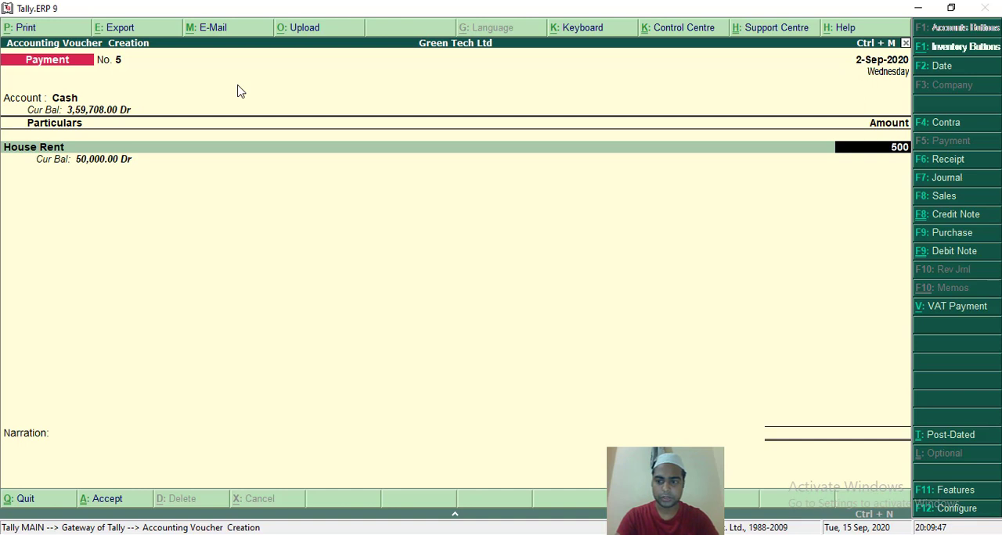
pyautogui.write('00')
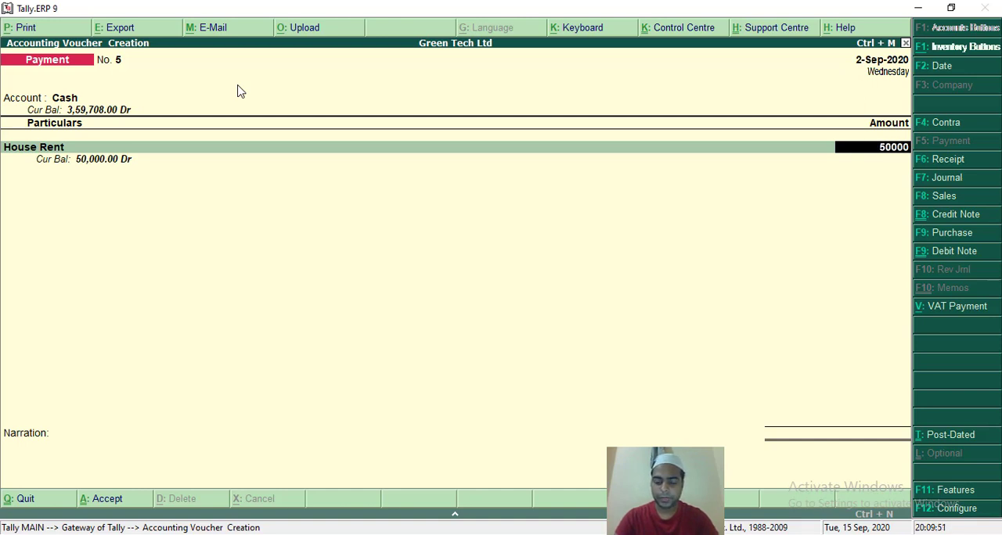
pyautogui.press('Return')
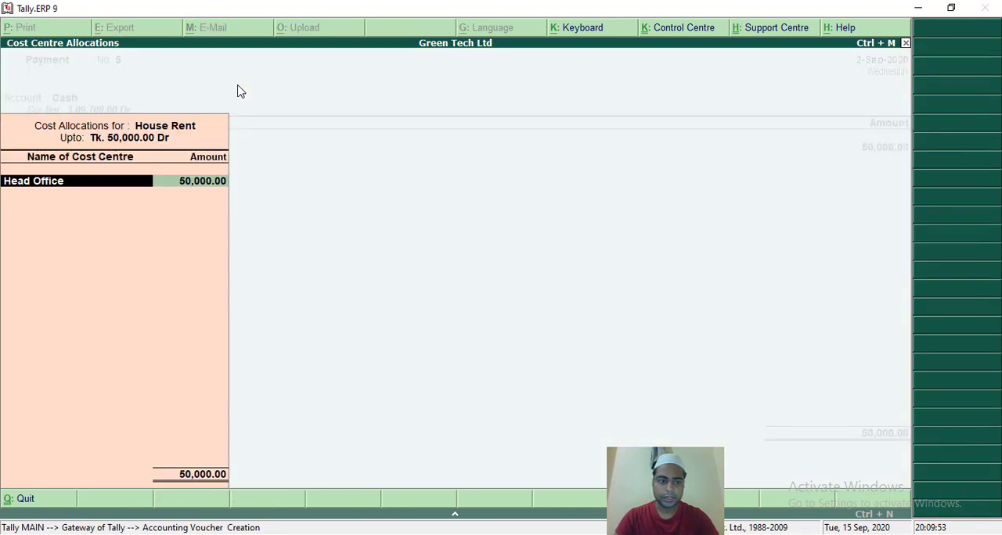
# Replace the suggested cost centre with Factory_1 for the full 50,000 of House Rent and accept the voucher with no narration.
pyautogui.press('BackSpace')
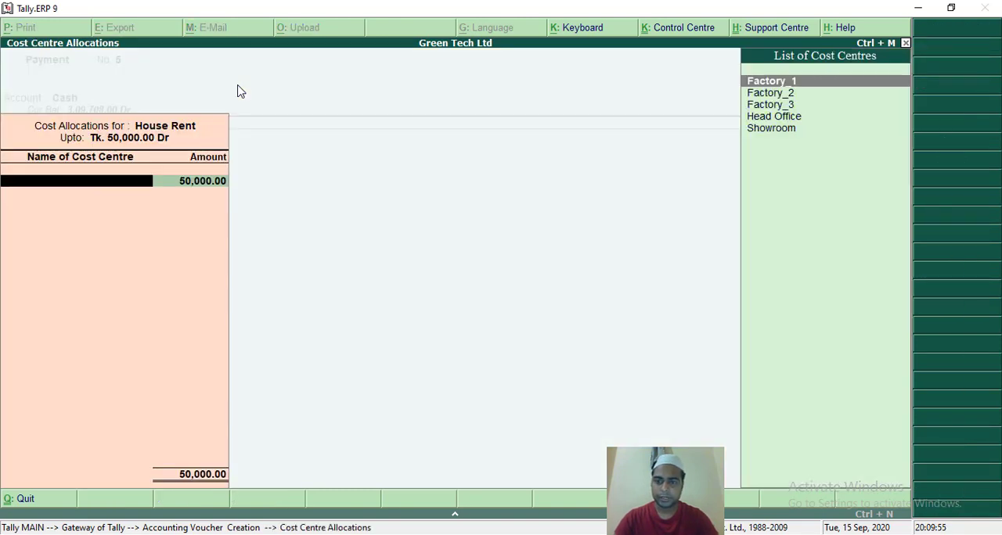
pyautogui.press('Return')
pyautogui.press('Return')
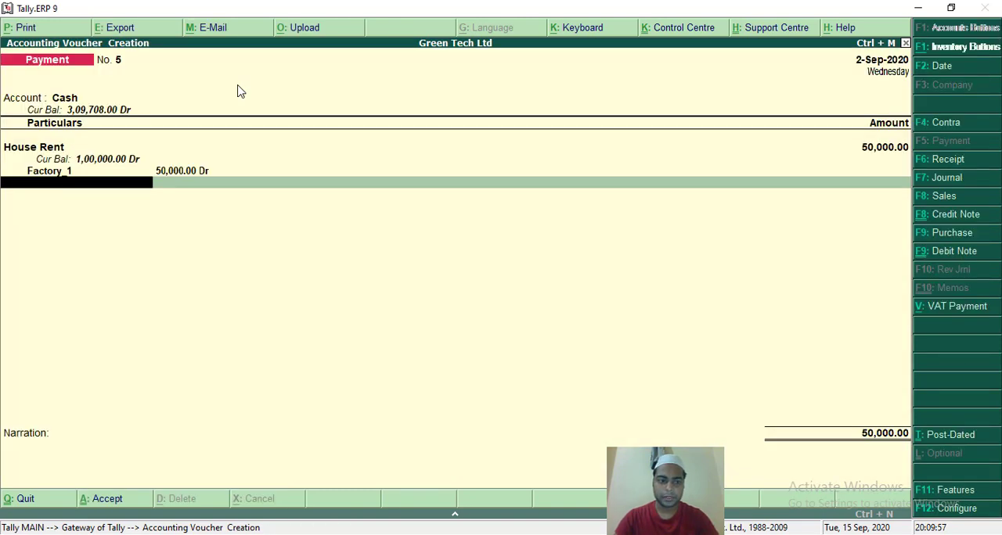
pyautogui.press('Return')
pyautogui.press('Return')
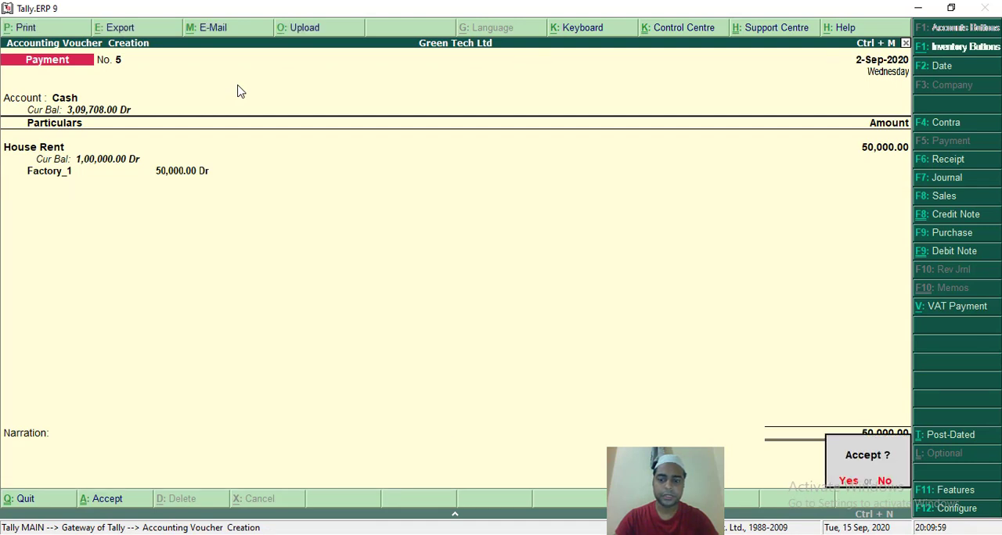
pyautogui.press('Return')
# Fill in payment voucher No. 6 with Cash as the account and House Rent of 50,000 as the particulars.
pyautogui.write('C')
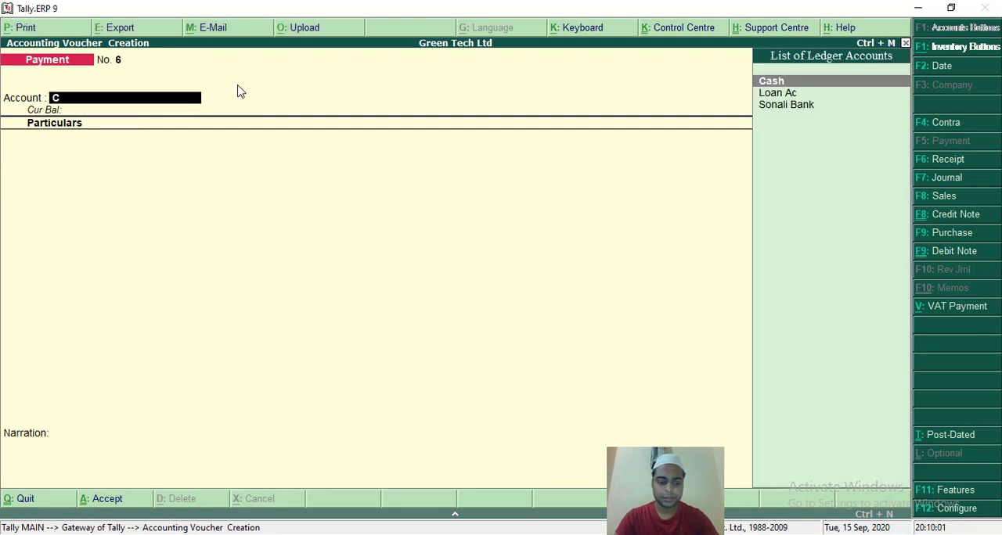
pyautogui.press('Return')
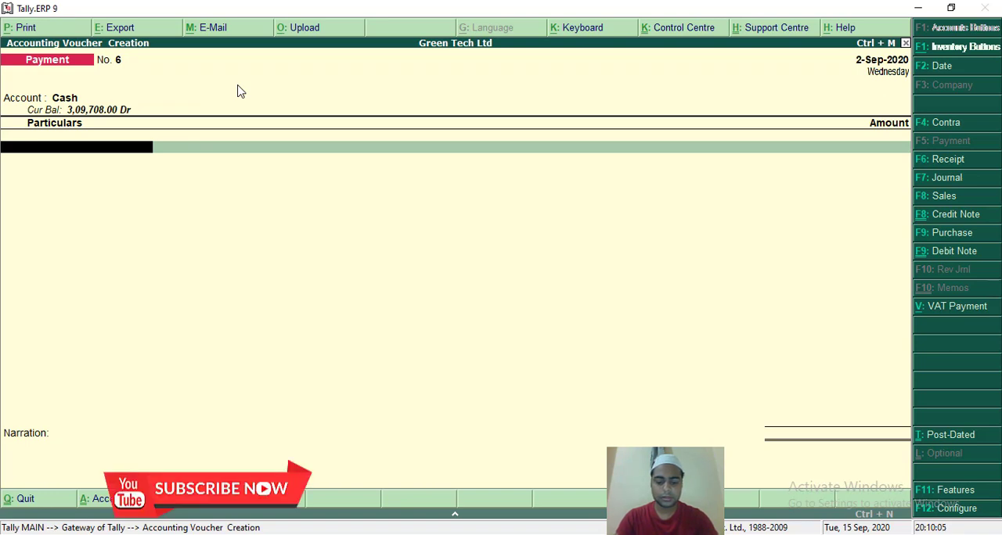
pyautogui.write('H')
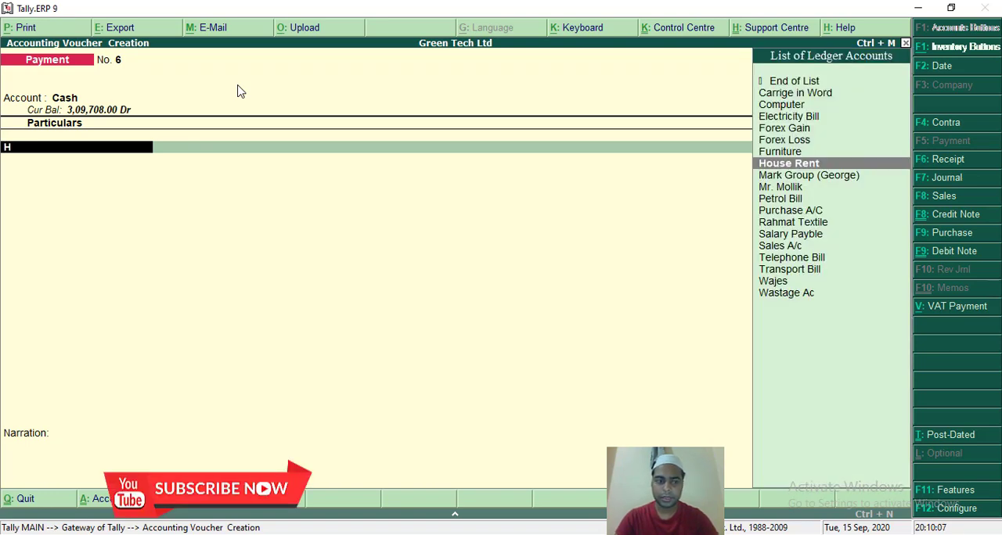
pyautogui.press('Return')
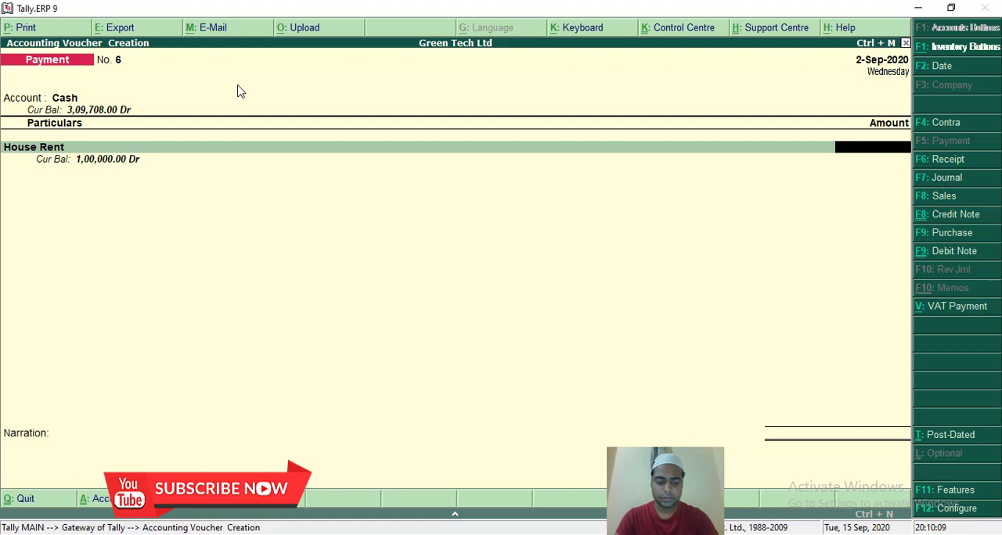
pyautogui.write('50000')
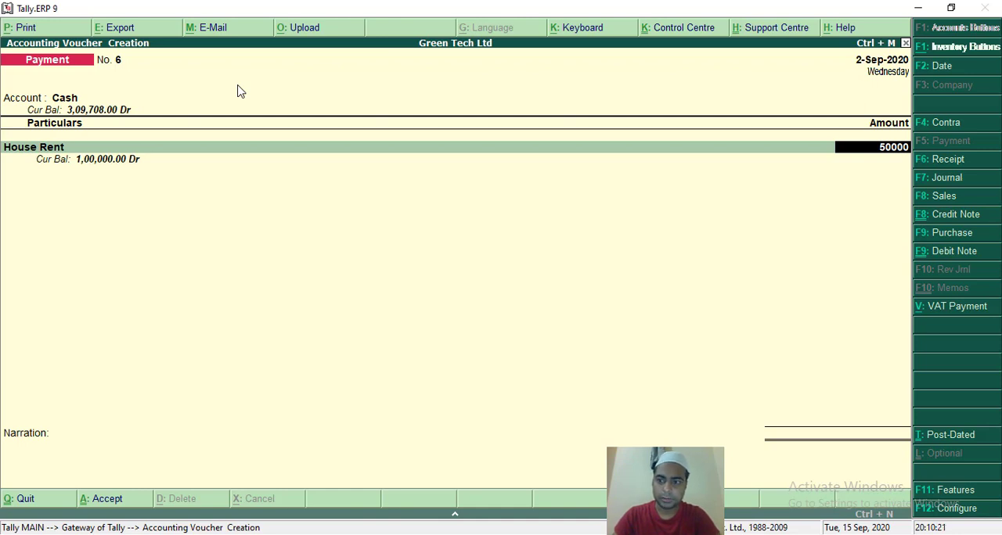
pyautogui.press('Return')
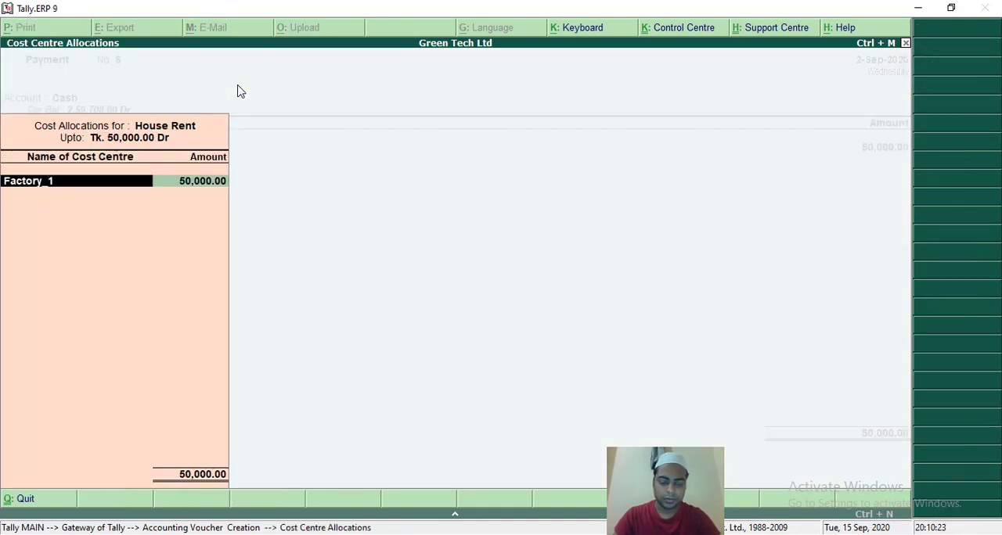
# Replace the suggested cost centre with Factory_2 for the full 50,000 of House Rent and accept the voucher with no narration.
pyautogui.press('BackSpace')
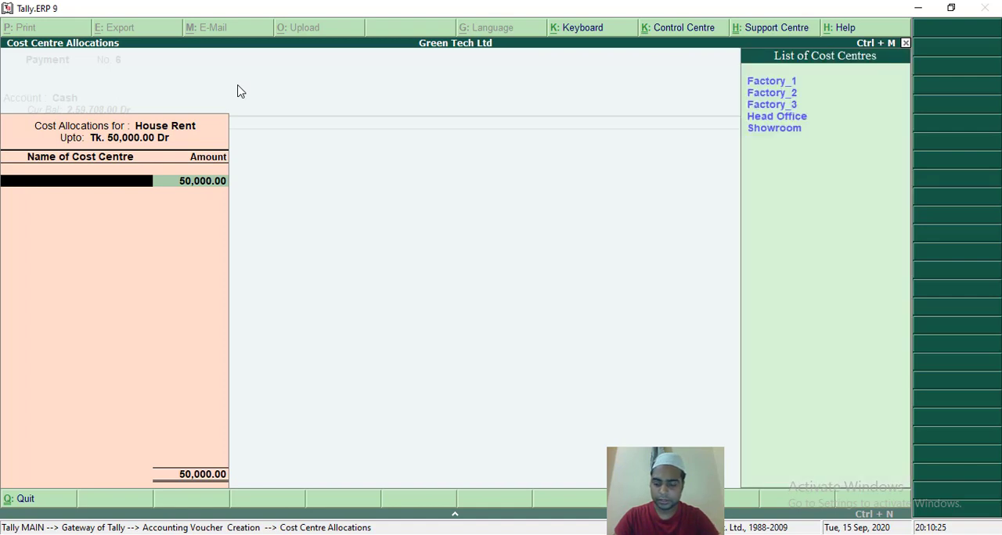
pyautogui.press('Down')
pyautogui.press('Return')
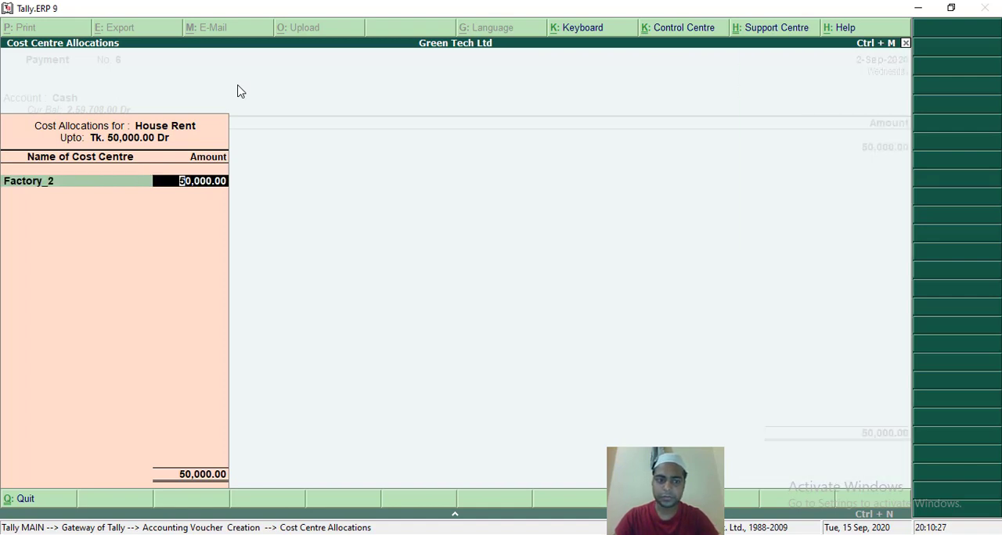
pyautogui.press('Return')
pyautogui.press('Return')
pyautogui.press('Return')
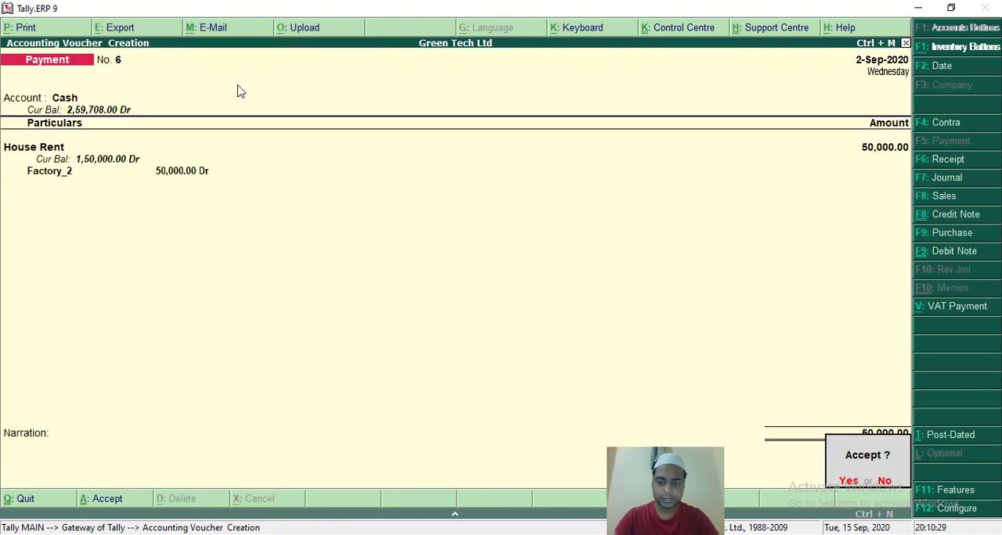
pyautogui.press('Return')
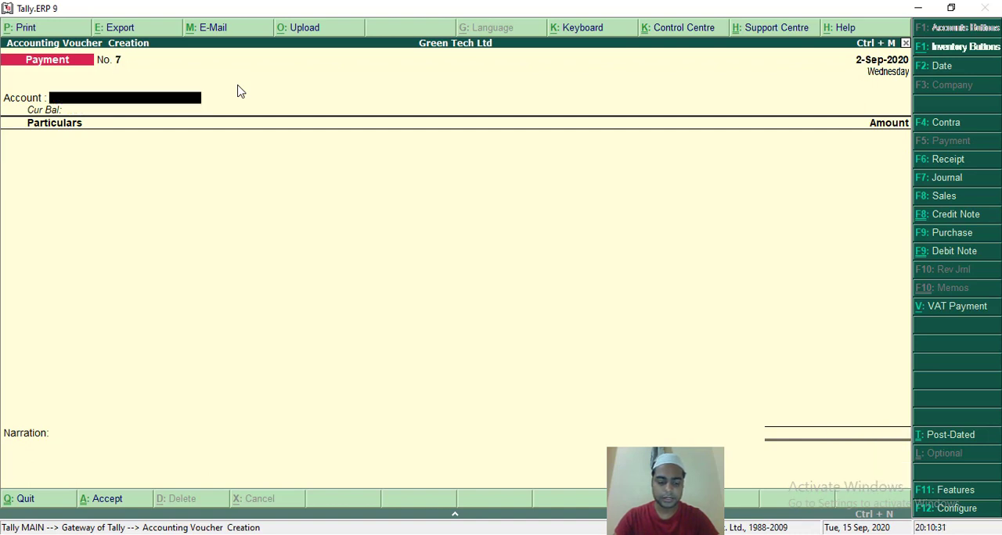
# Fill in payment voucher No. 7 with Cash as the account and House Rent of 50,000 as the particulars.
pyautogui.write('c')
pyautogui.press('Down')
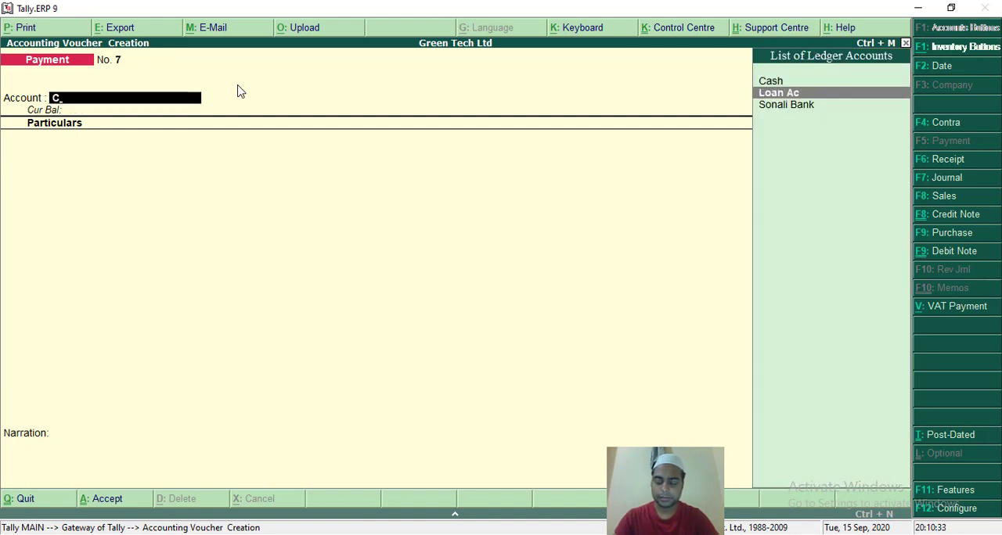
pyautogui.press('Up')
pyautogui.press('Return')
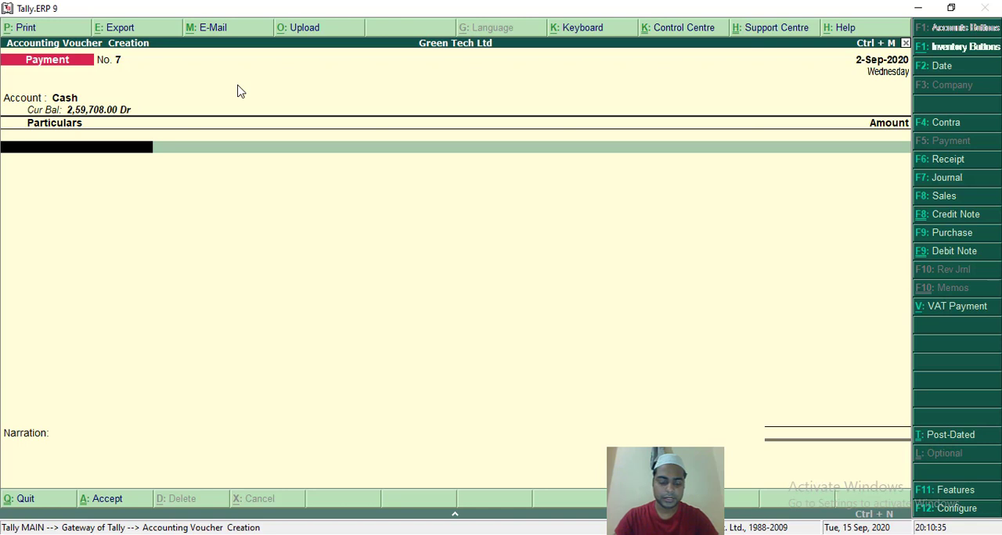
pyautogui.write('h')
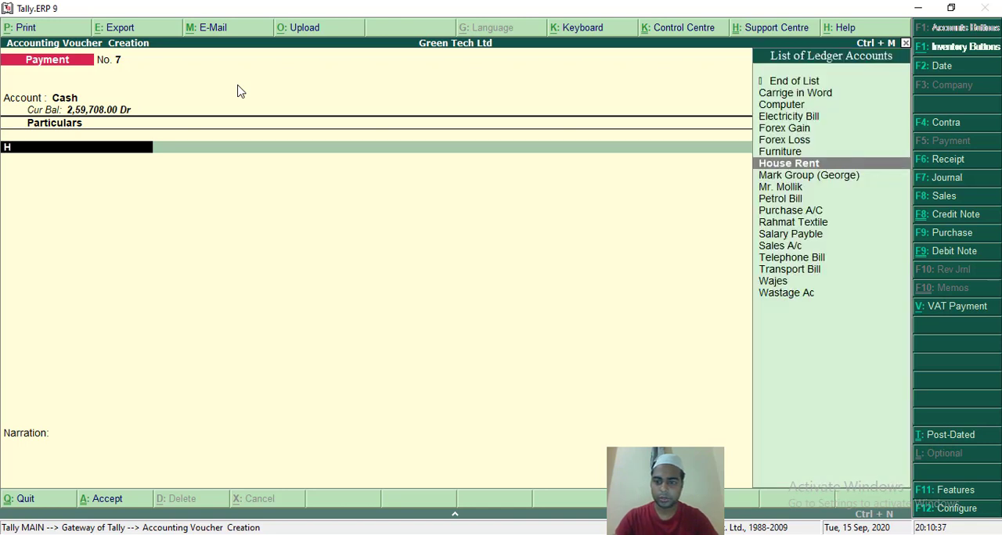
pyautogui.press('Return')
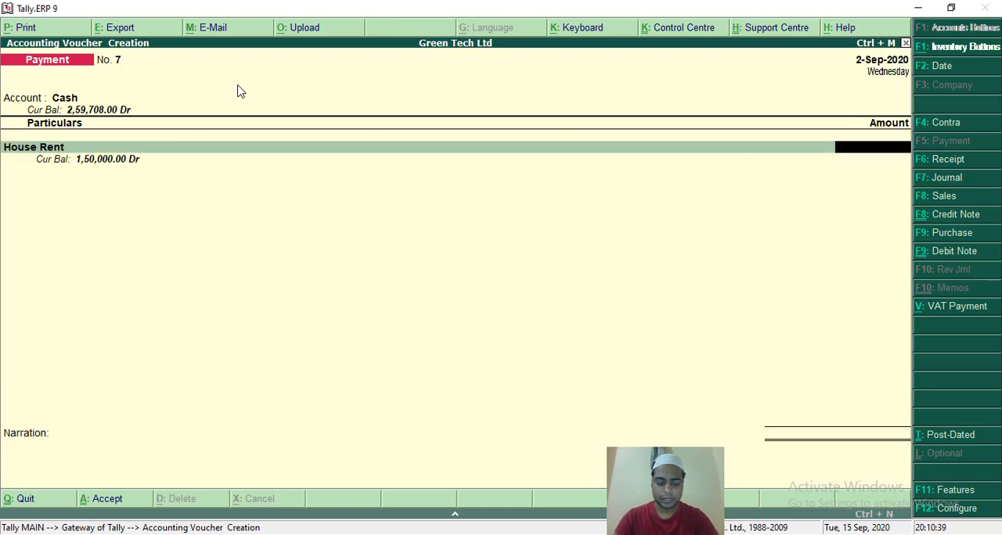
pyautogui.write('50,00')
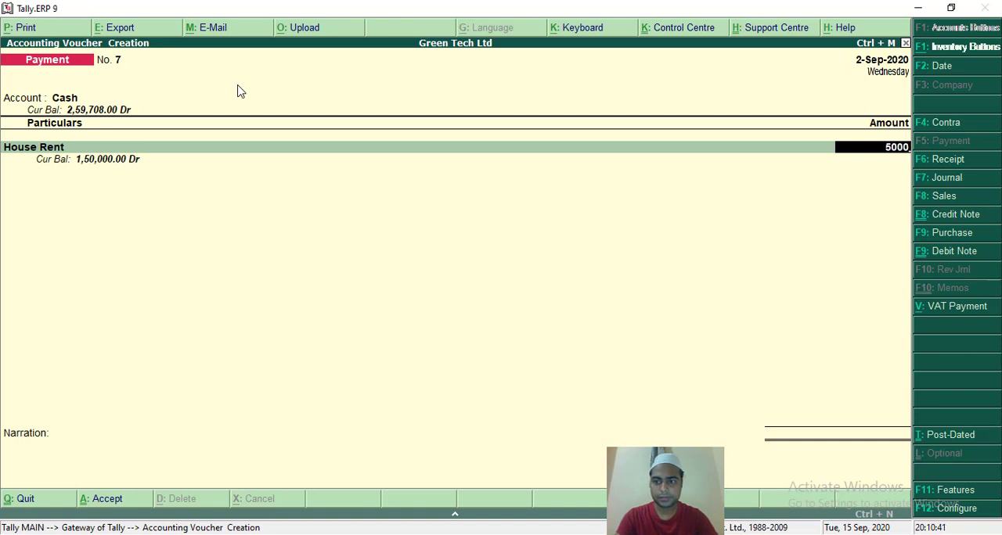
pyautogui.write('0')
pyautogui.press('Return')
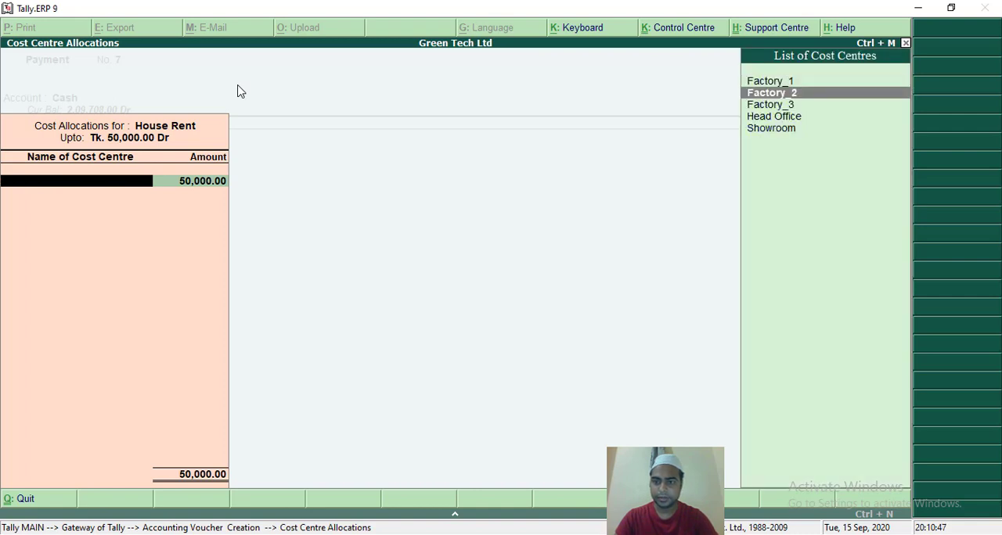
# Allocate the full 50,000 of House Rent to the Factory_3 cost centre and accept the voucher with no narration.
pyautogui.press('Down')
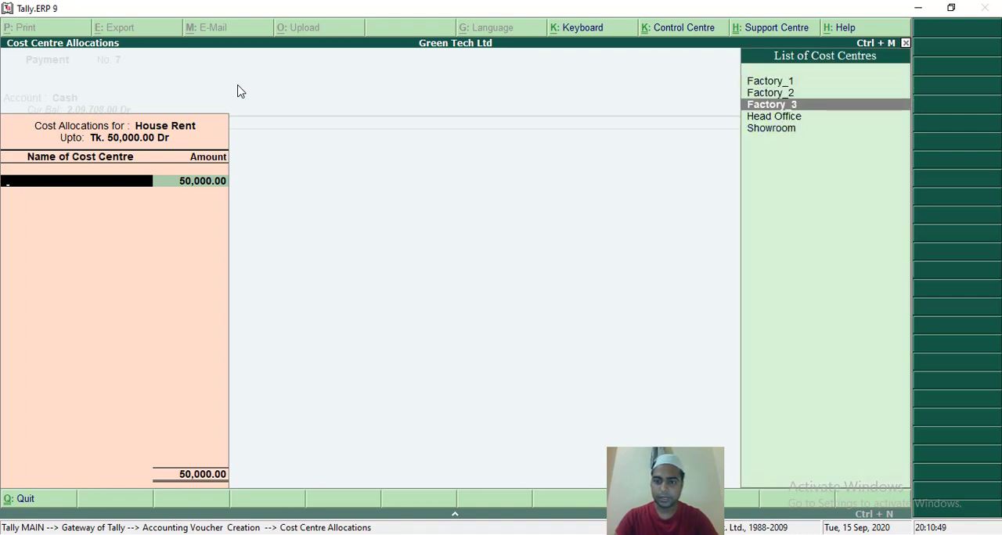
pyautogui.press('Return')
pyautogui.press('Return')
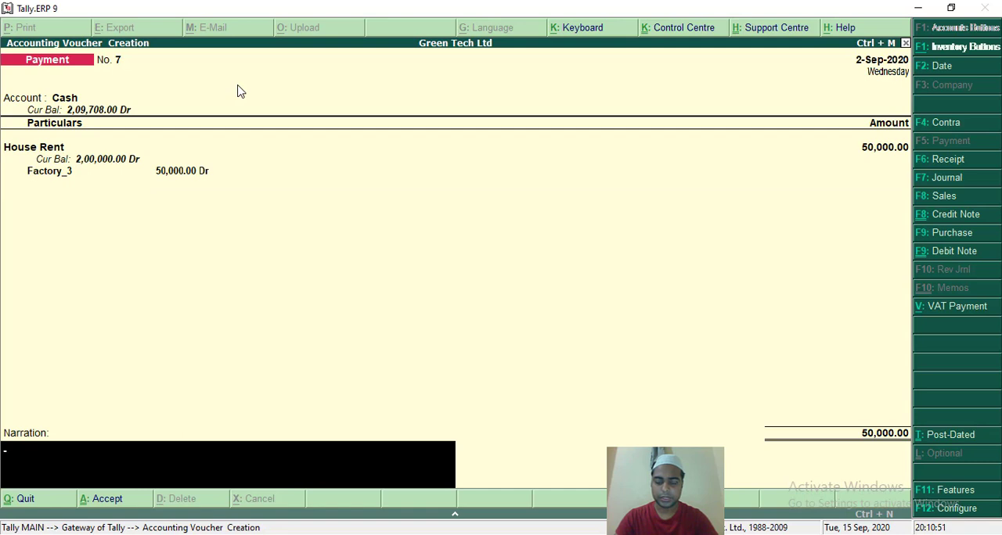
pyautogui.press('Return')
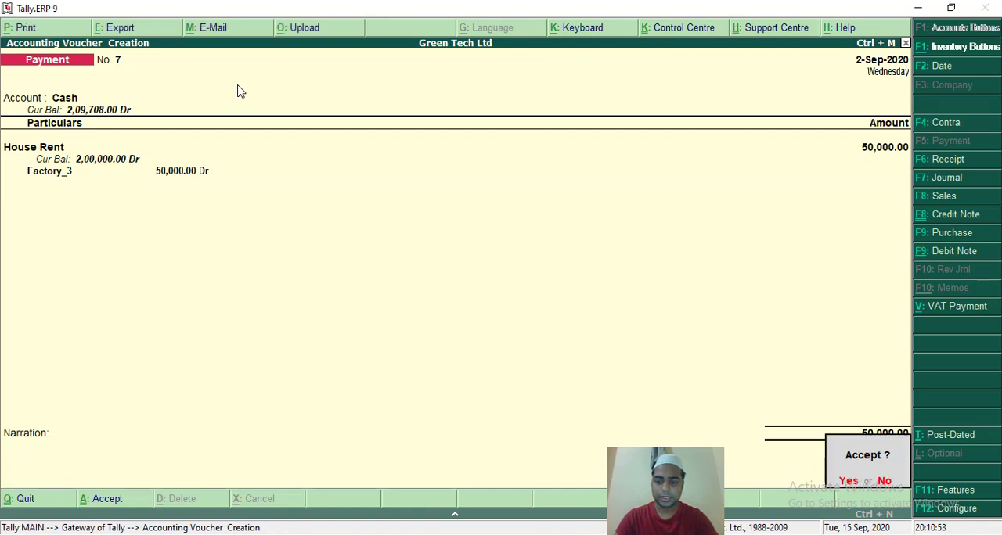
pyautogui.press('Return')
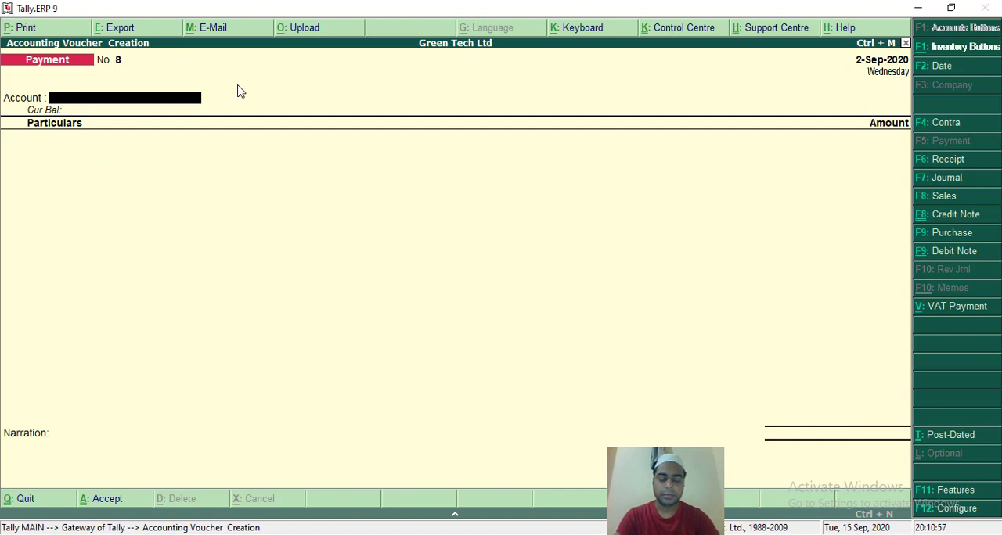
# Fill in payment voucher No. 8 with Cash as the account and Electricity Bill of 1,000 as the particulars.
pyautogui.write('C')
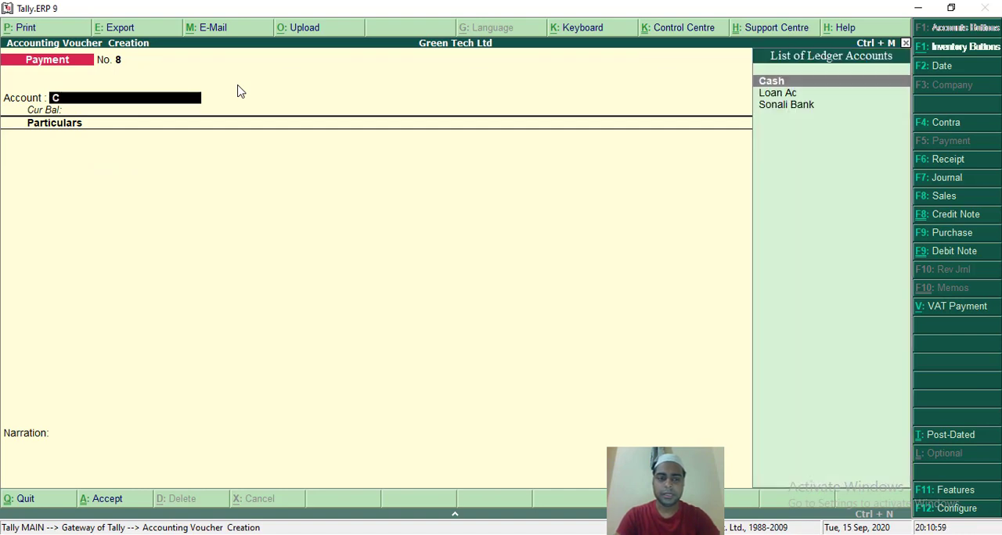
pyautogui.press('Return')
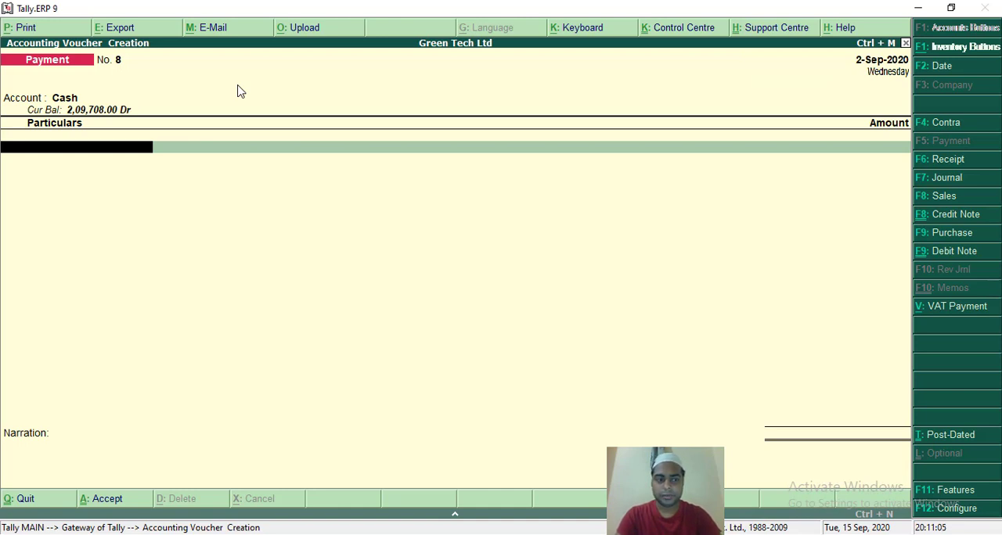
pyautogui.write('E')
pyautogui.press('Return')
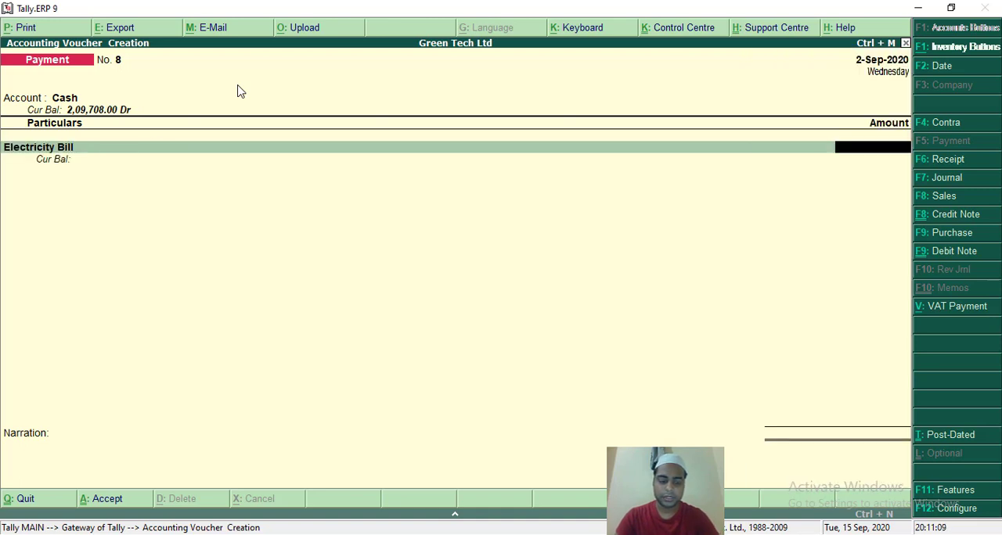
pyautogui.write('1,000')
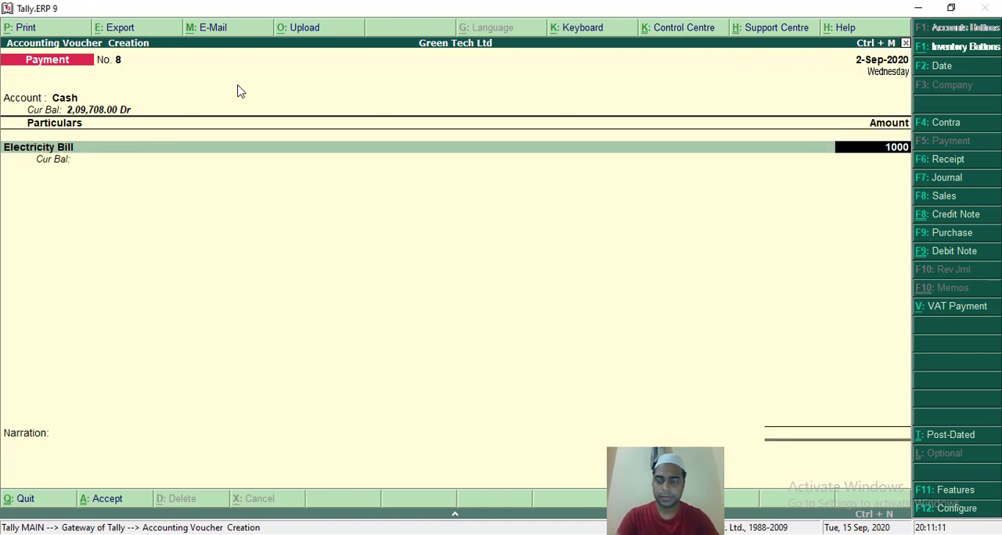
pyautogui.press('Return')
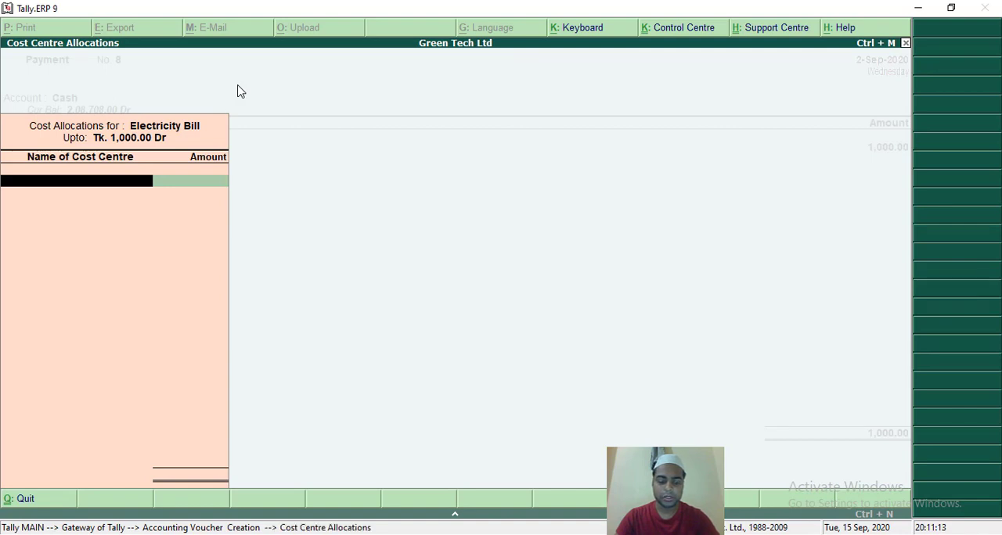
# Allocate the full 1,000 of Electricity Bill to the Showroom cost centre and accept the voucher with no narration.
pyautogui.write('S')
pyautogui.press('Return')
pyautogui.press('Return')
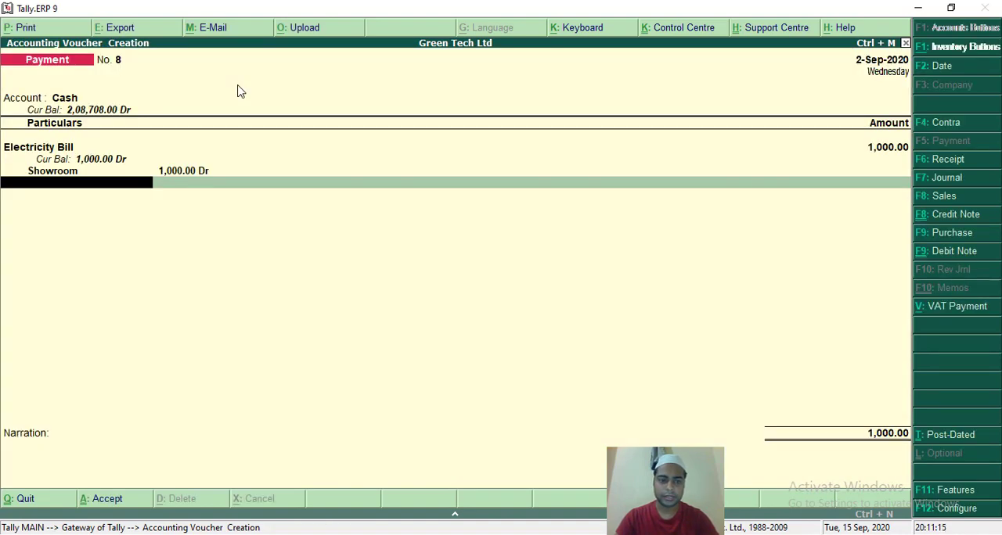
pyautogui.press('Return')
pyautogui.press('Return')
pyautogui.press('Return')
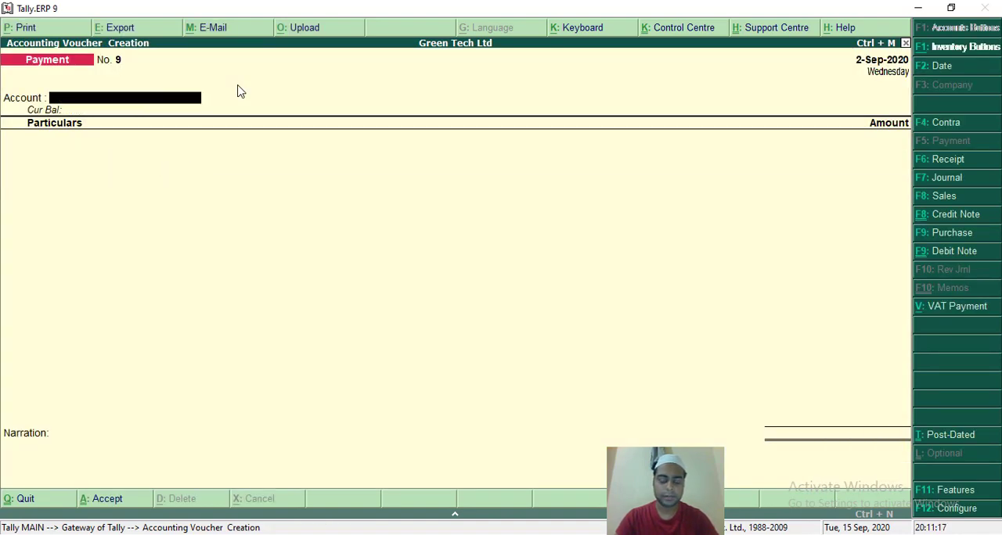
# Fill in payment voucher No. 9 with Cash as the account and Electricity Bill of 2,000 as the particulars.
pyautogui.write('C')
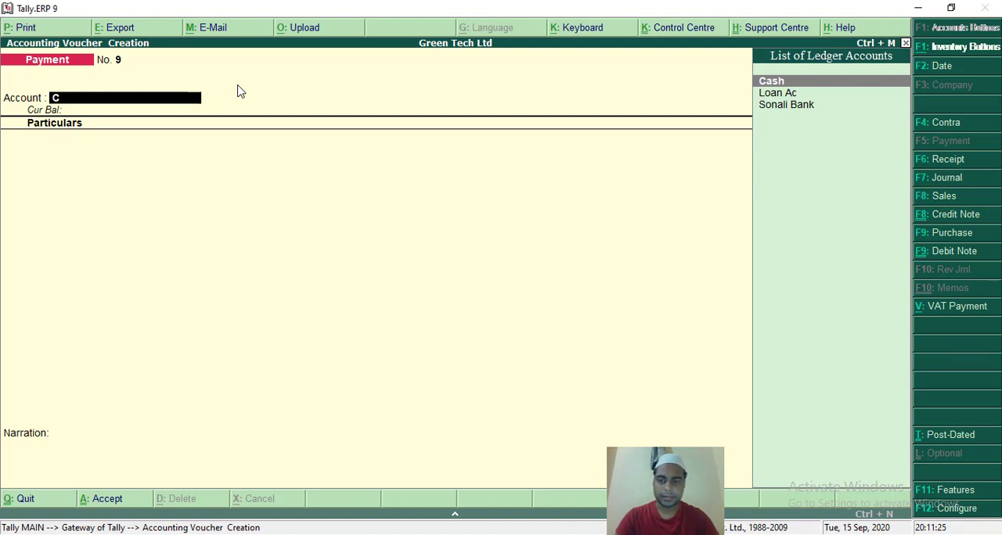
pyautogui.press('Return')
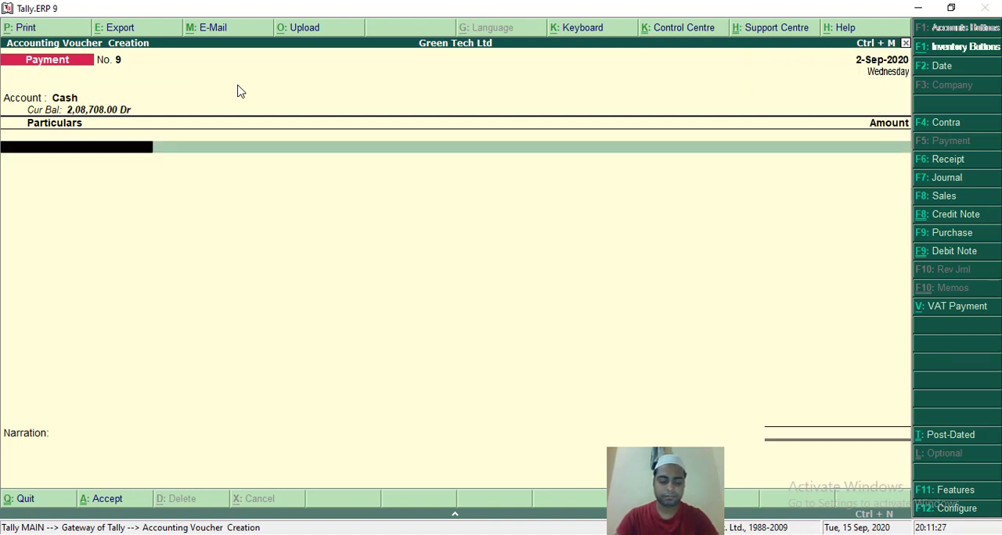
pyautogui.write('e')
pyautogui.press('Return')
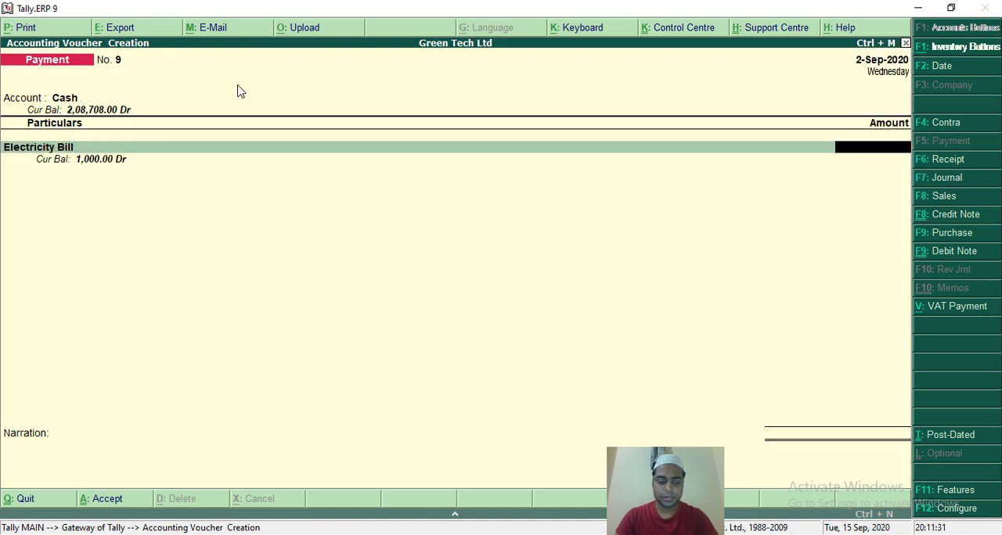
pyautogui.write('2000')
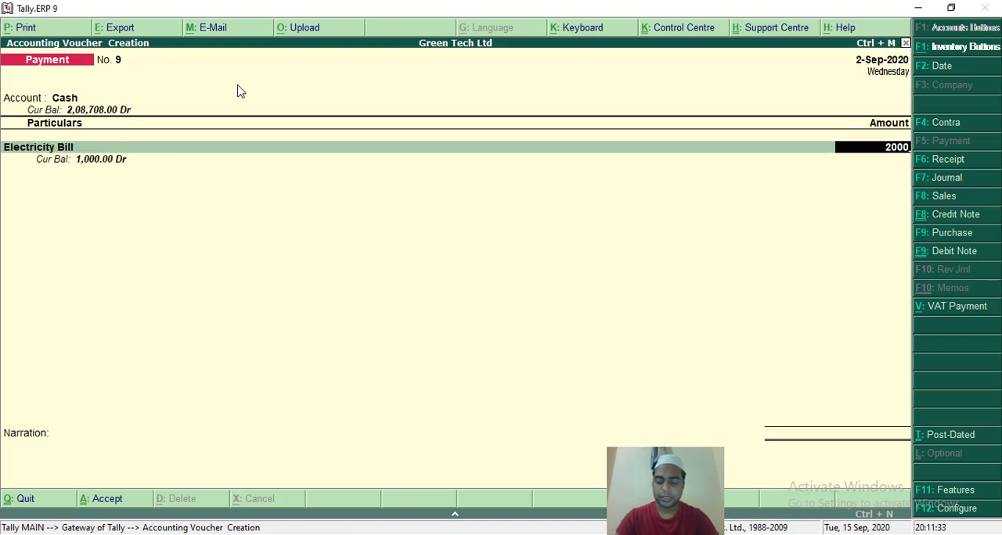
pyautogui.press('Return')
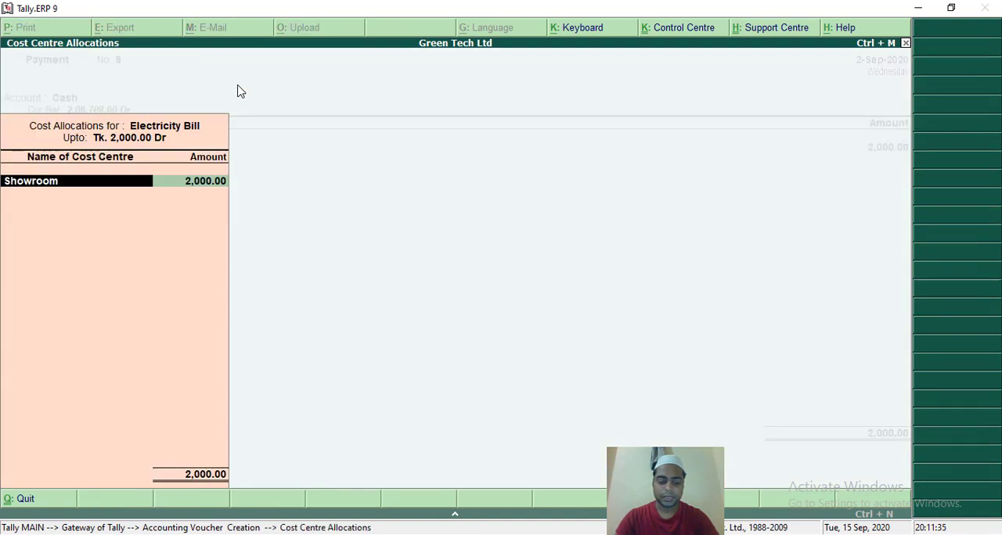
# Replace the suggested cost centre with Head Office for the full 2,000 of Electricity Bill and accept the voucher with no narration.
pyautogui.write('H')
pyautogui.press('Return')
pyautogui.press('Return')
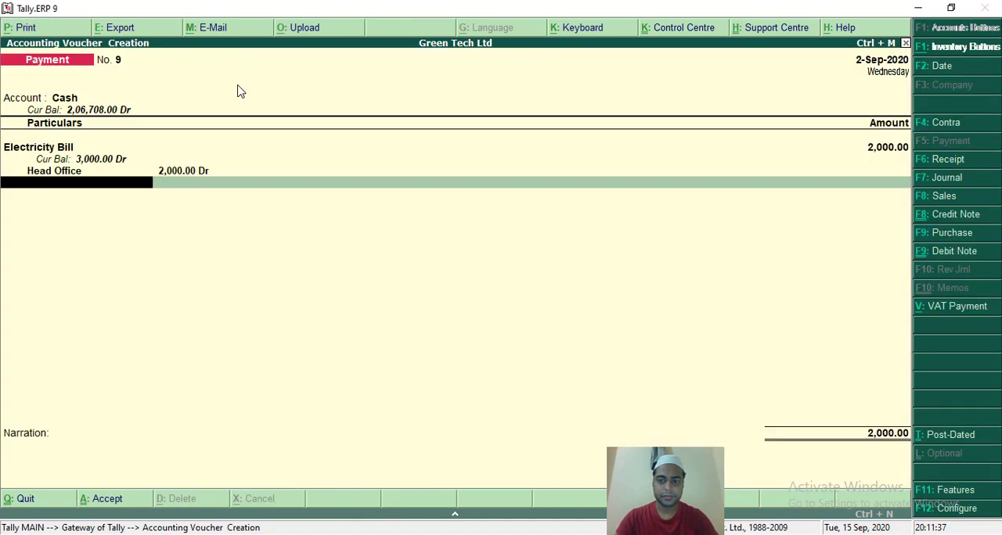
pyautogui.press('Return')
pyautogui.press('Return')
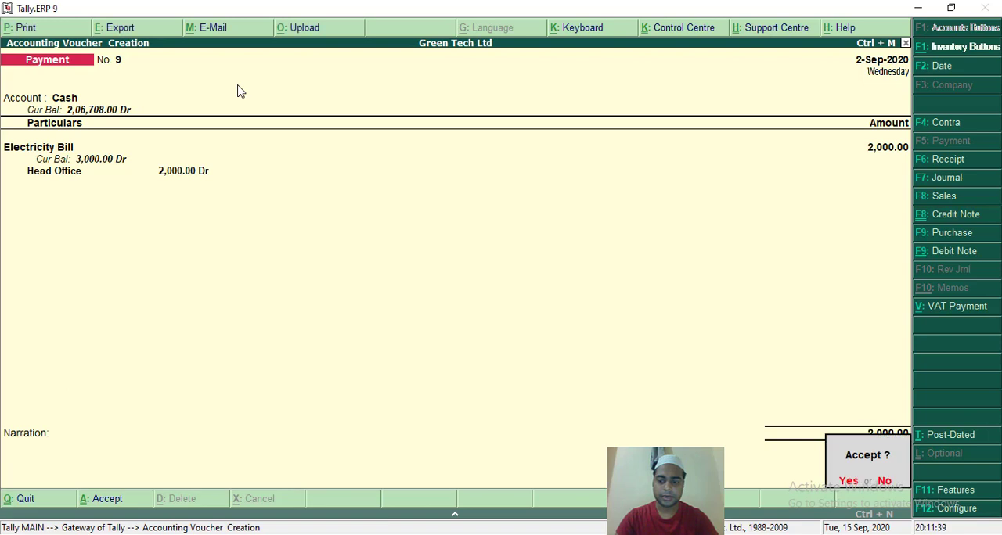
# Fill in payment voucher No. 10 with Cash as the account and Electricity Bill of 5,000 as the particulars.
pyautogui.press('Return')
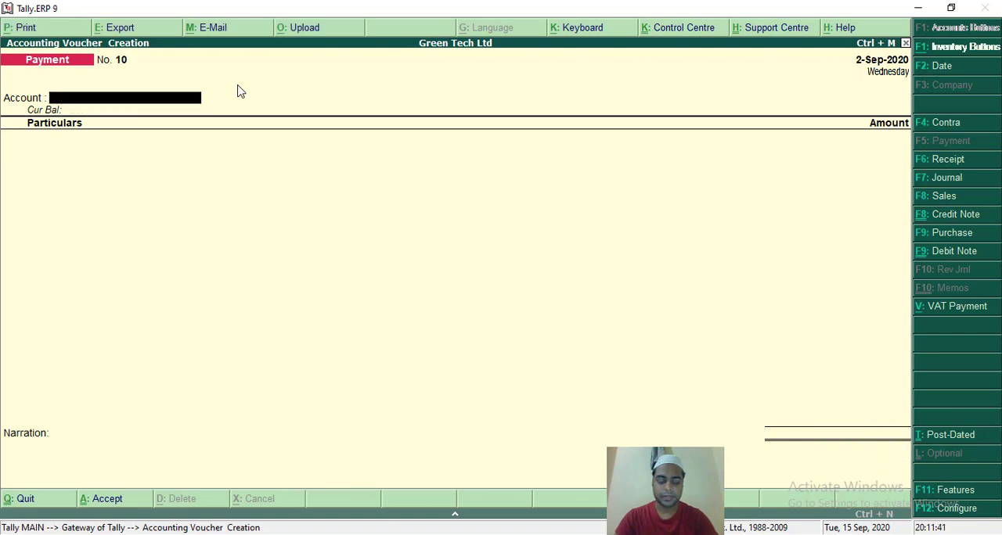
pyautogui.write('C')
pyautogui.press('Return')
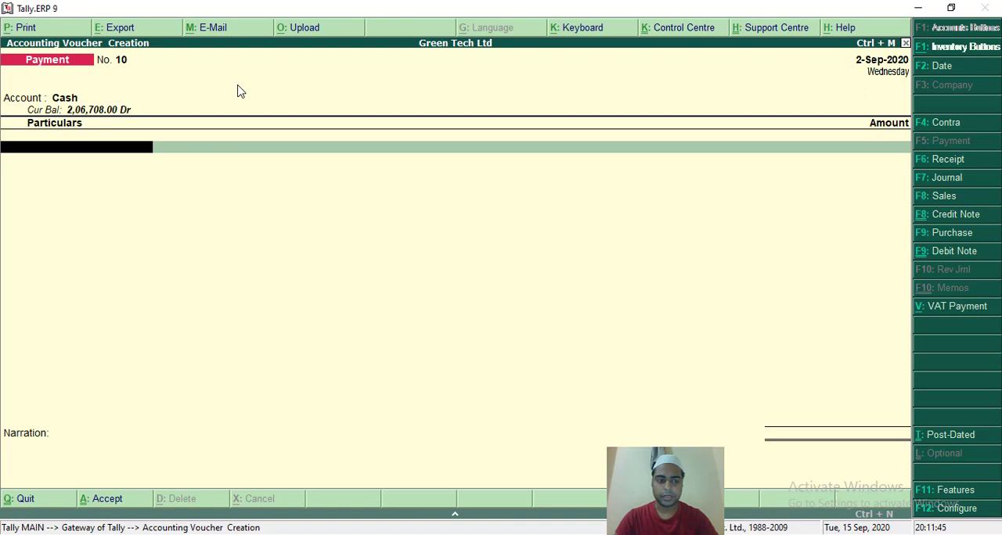
pyautogui.write('E')
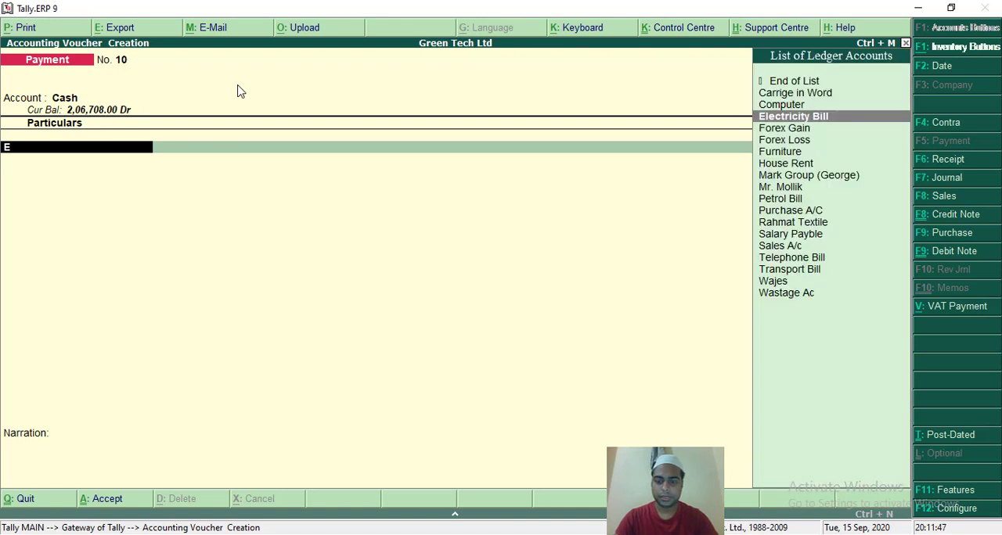
pyautogui.press('Return')
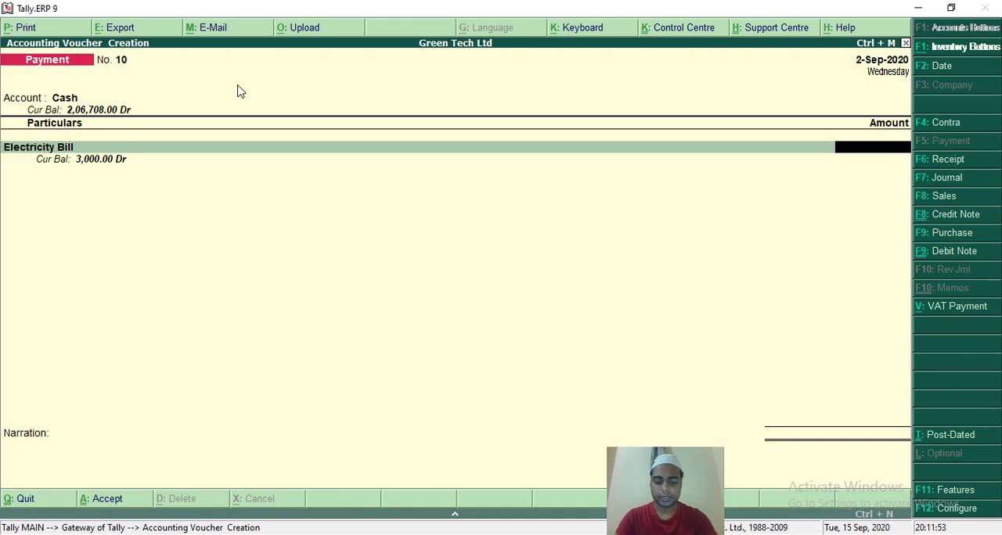
pyautogui.write('5000')
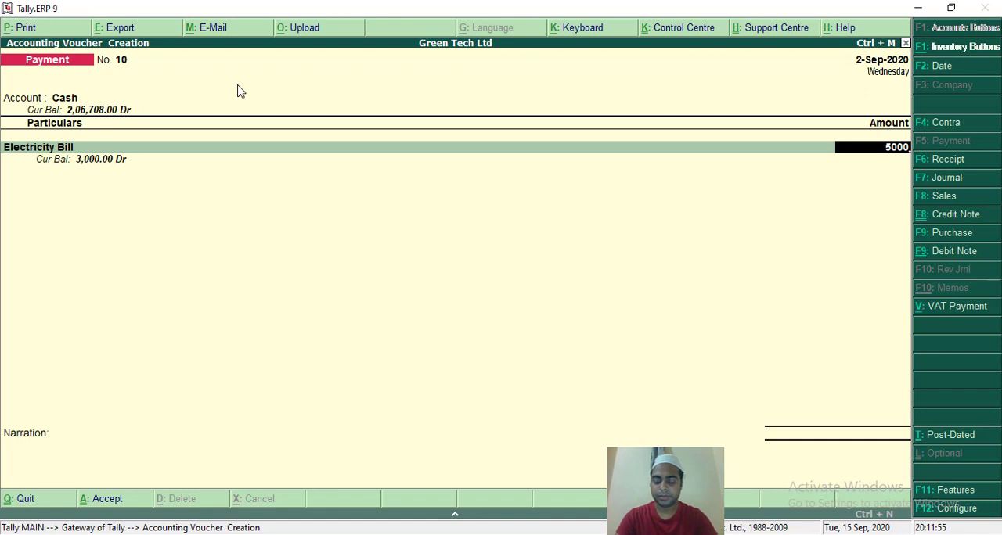
pyautogui.press('Return')
pyautogui.press('Return')
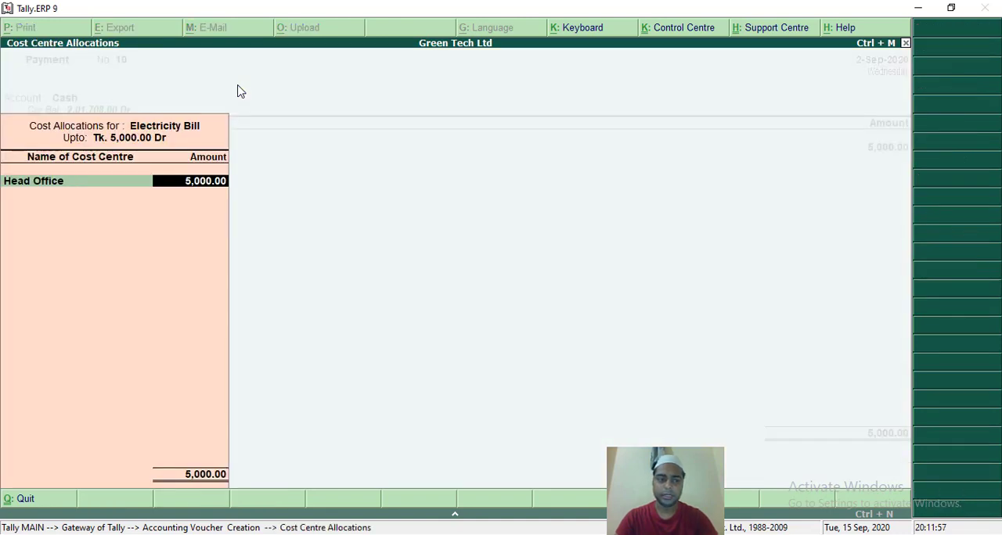
# Replace the suggested cost centre with Factory_1 for the full 5,000 of Electricity Bill and accept the voucher with no narration.
pyautogui.press('BackSpace')
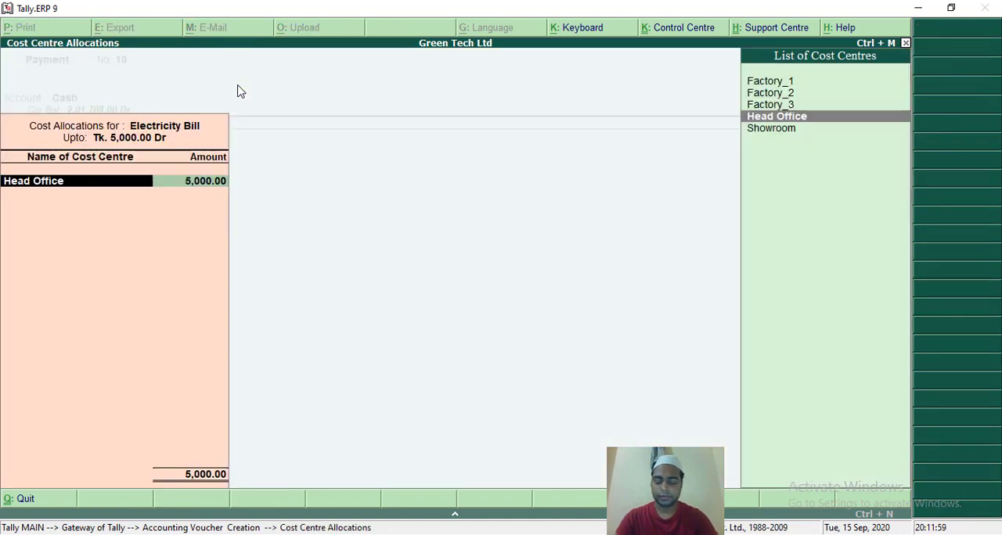
pyautogui.press('Up')
pyautogui.press('Up')
pyautogui.press('Up')
pyautogui.press('Return')
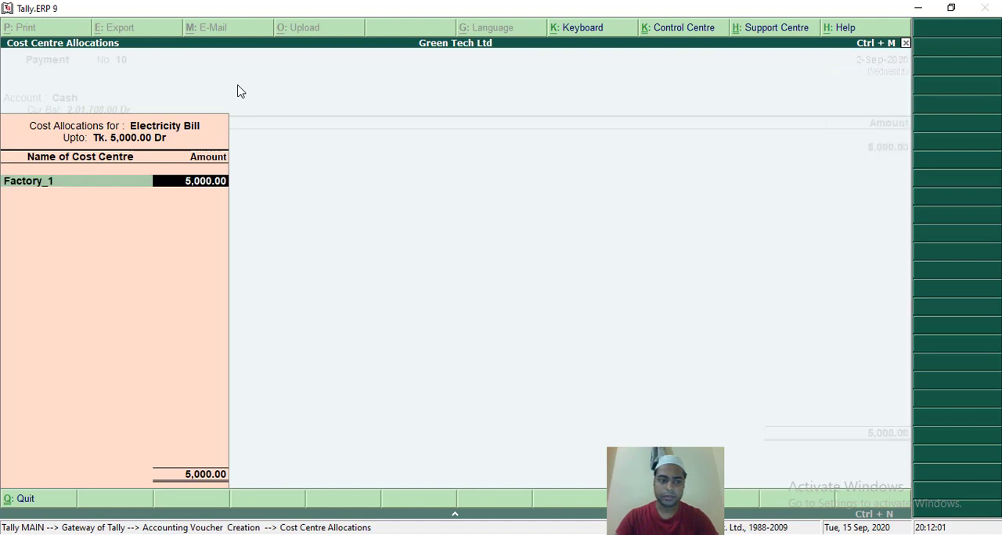
pyautogui.press('Return')
pyautogui.press('Return')
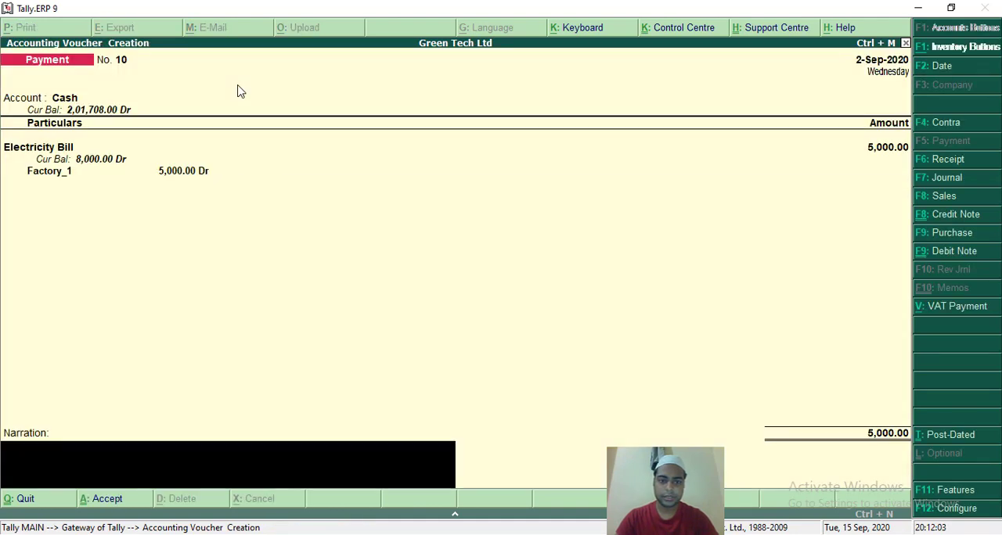
pyautogui.press('Return')
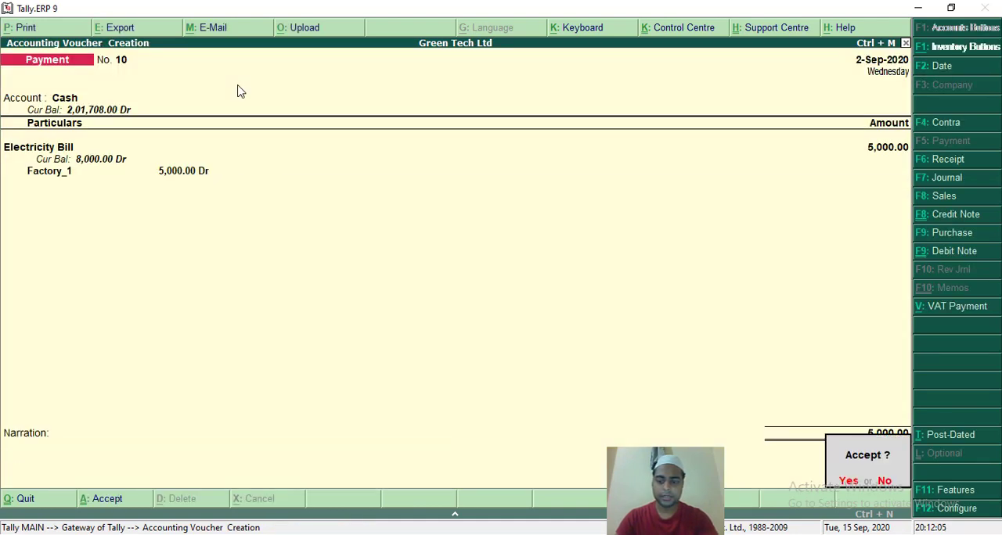
pyautogui.press('Return')
# Fill in payment voucher No. 11 with Cash as the account and Electricity Bill of 5,000 as the particulars.
pyautogui.write('C')
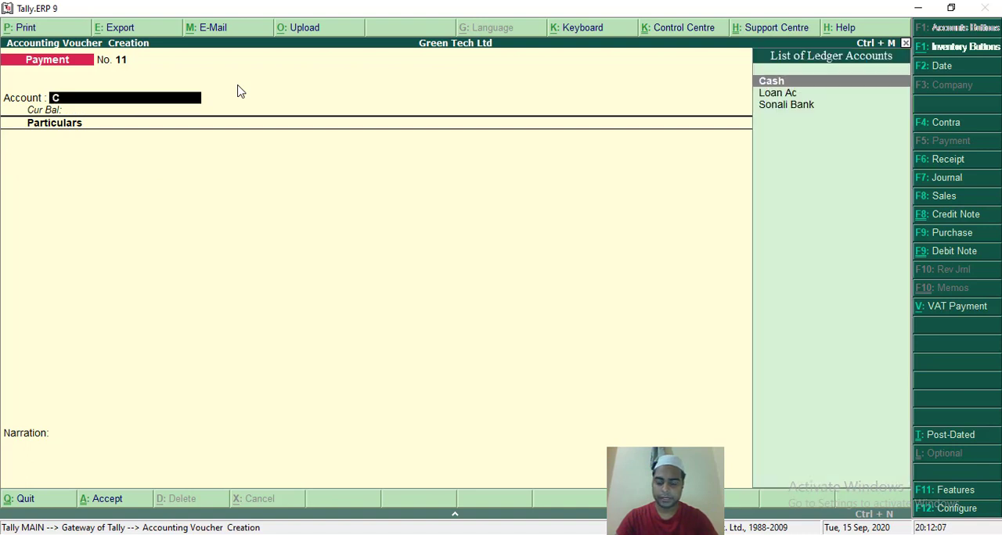
pyautogui.press('Return')
pyautogui.write('E')
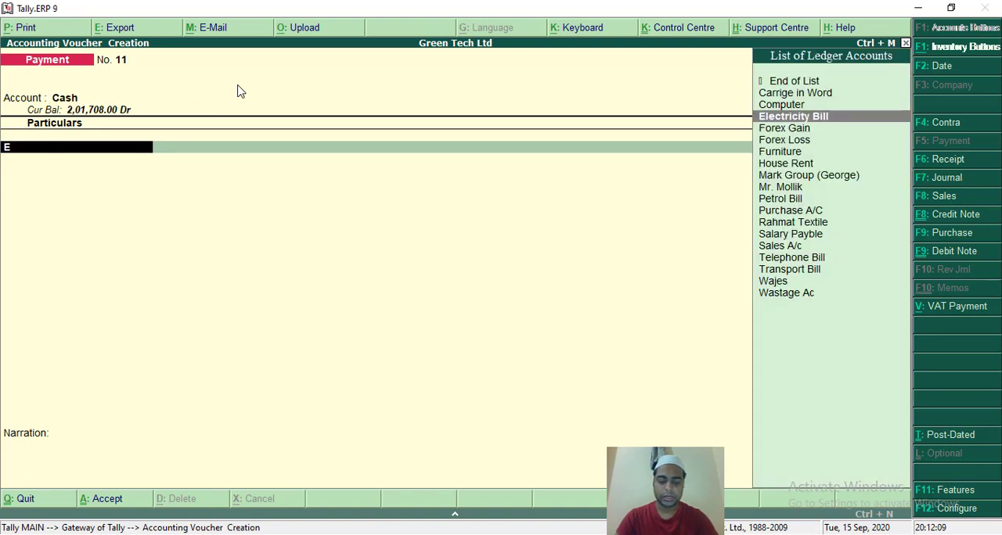
pyautogui.press('Return')
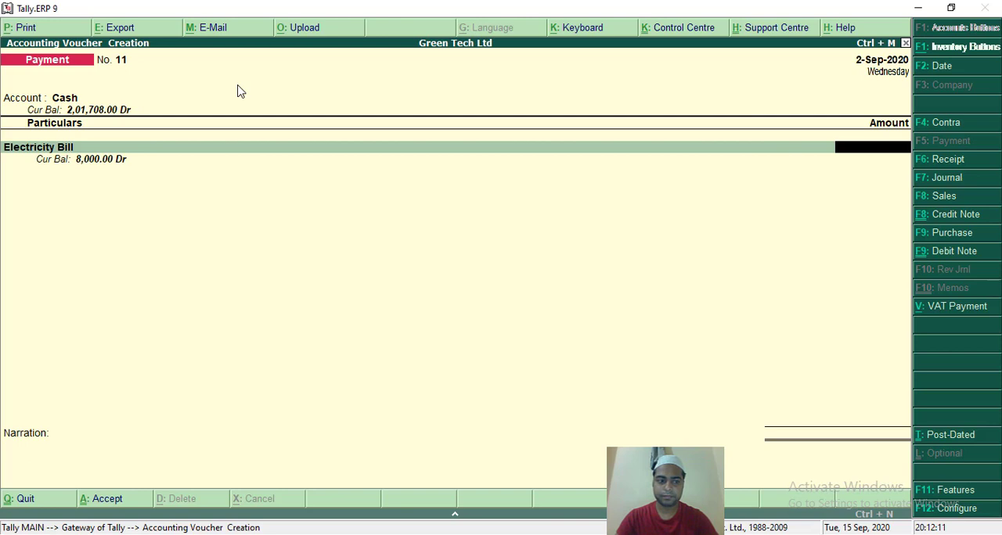
pyautogui.write('5')
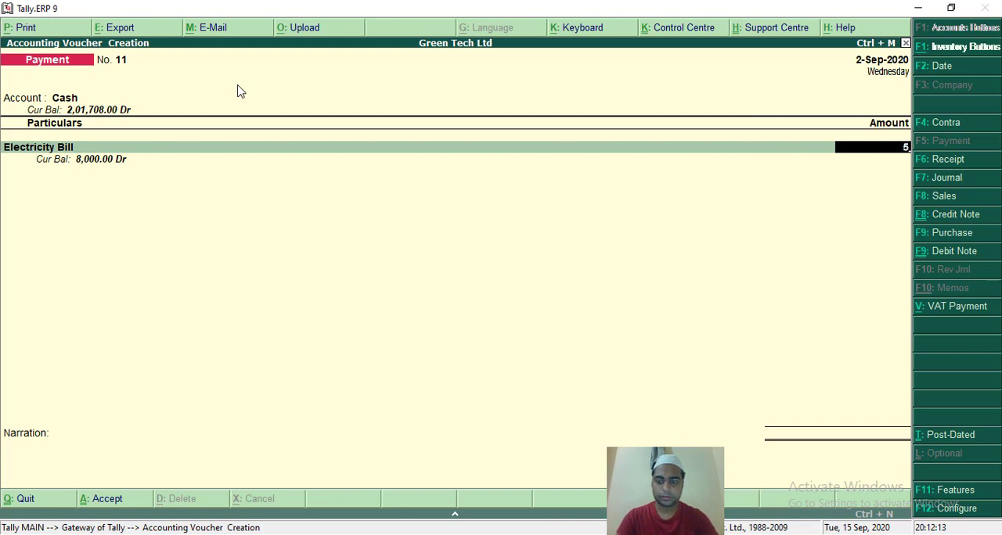
pyautogui.write('000')
pyautogui.press('Return')
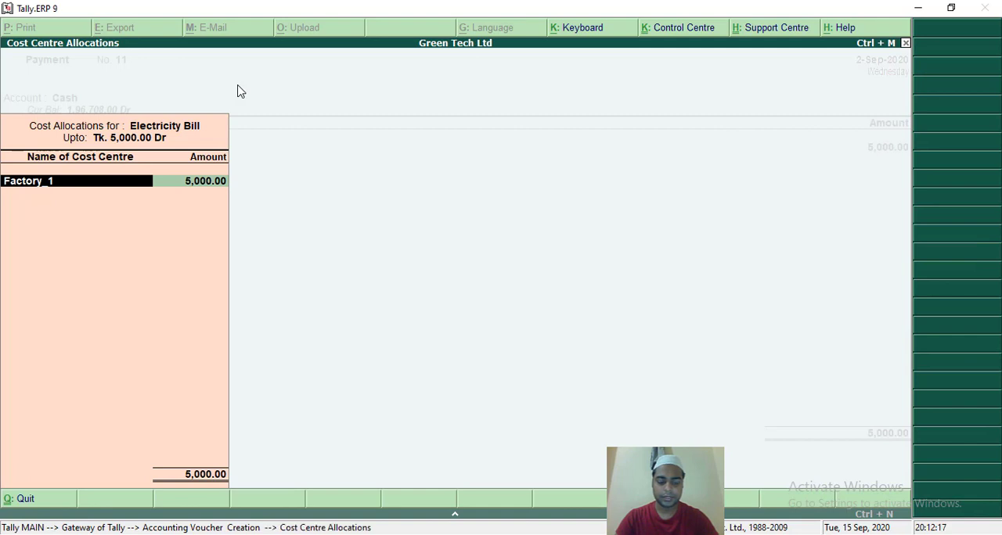
# Replace the suggested cost centre with Factory_2 for the full 5,000 of Electricity Bill and accept the voucher with no narration.
pyautogui.write('F')
pyautogui.press('Down')
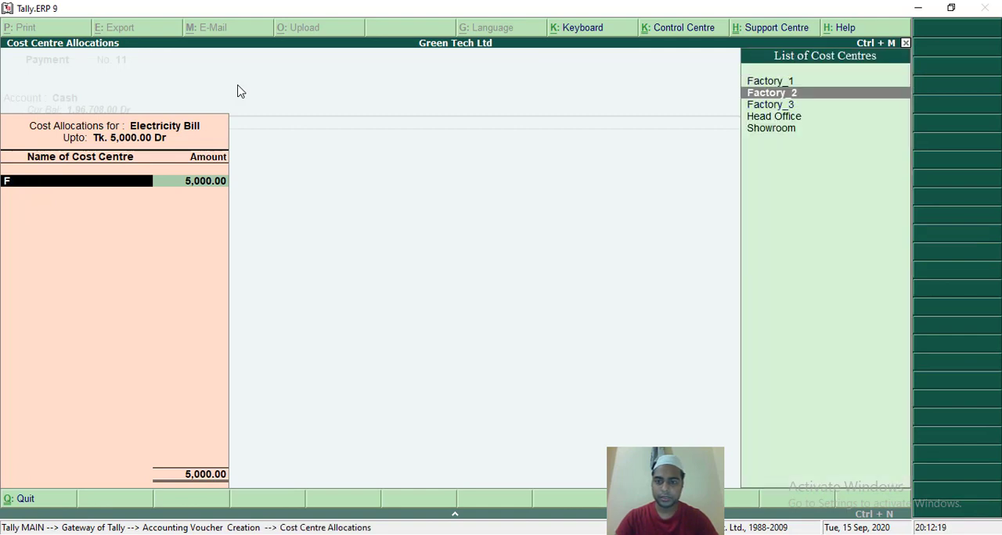
pyautogui.press('Return')
pyautogui.press('Return')
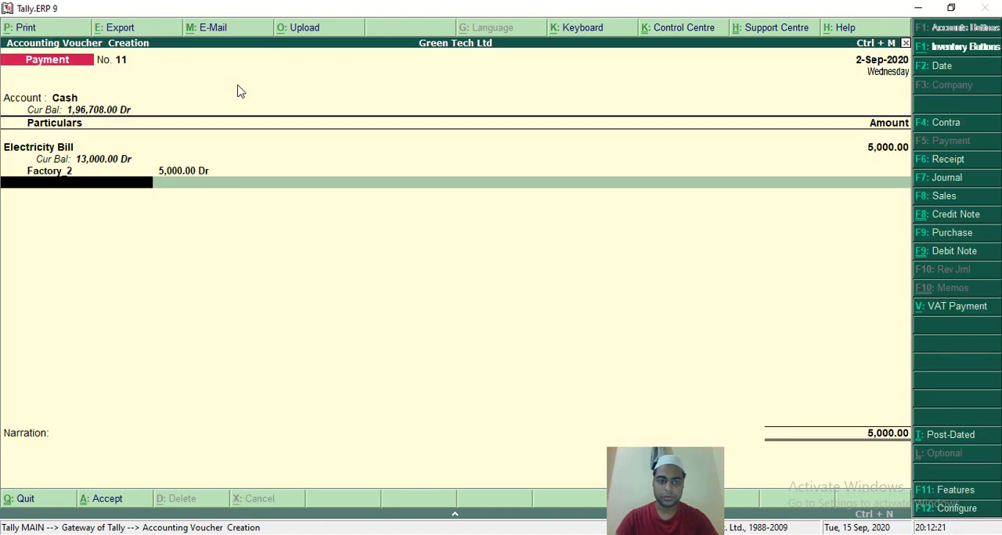
pyautogui.press('Return')
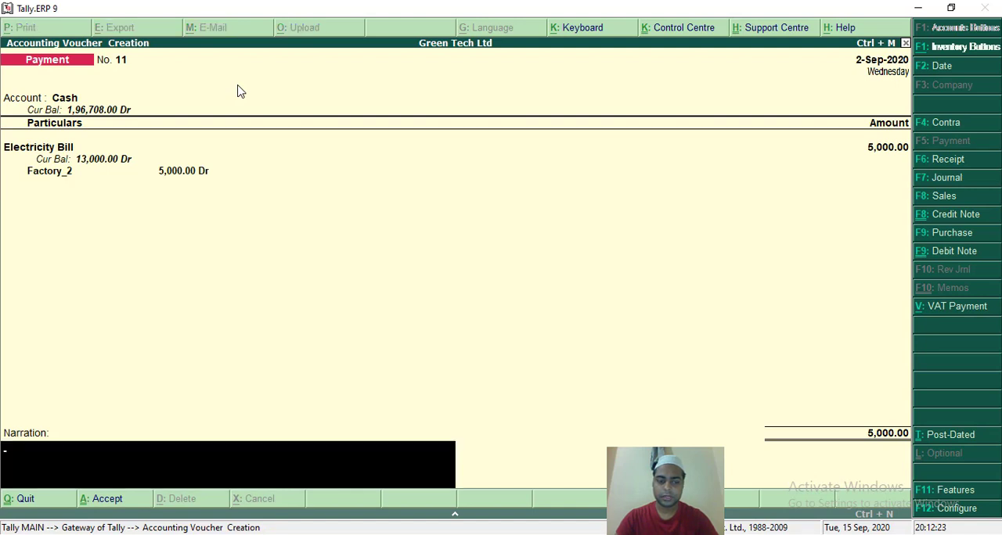
pyautogui.press('Return')
pyautogui.press('Return')
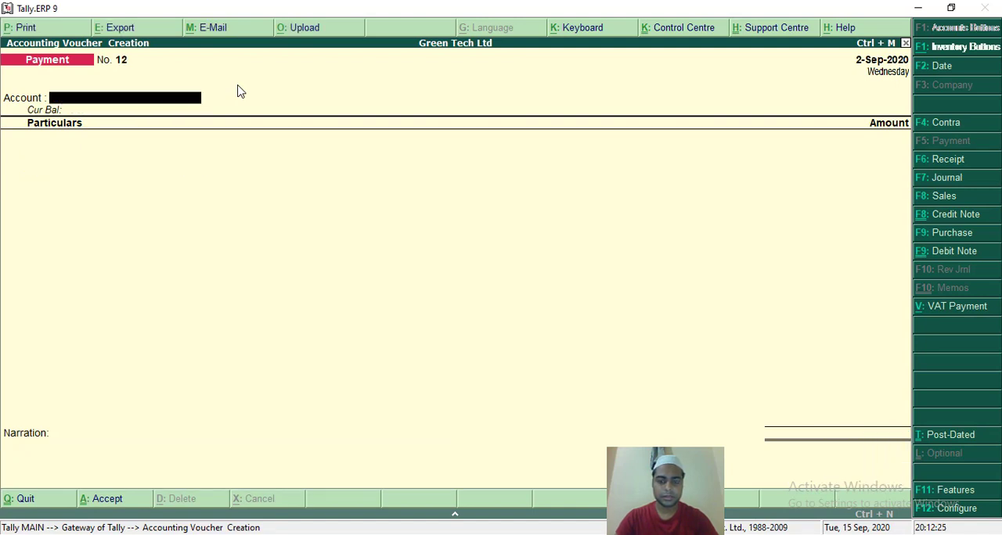
# Fill in payment voucher No. 12 with Cash as the account and Electricity Bill of 5,000 as the particulars.
pyautogui.write('C')
pyautogui.press('Return')
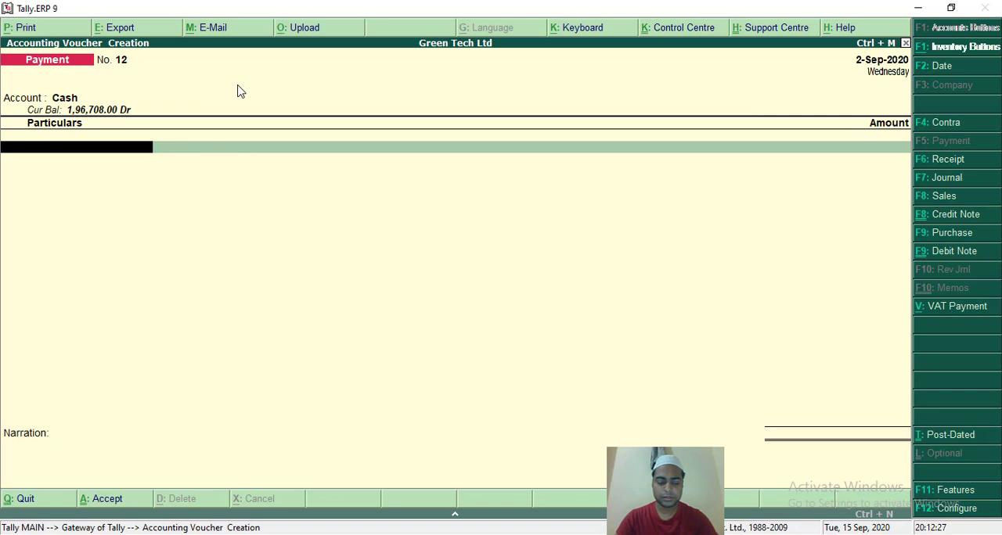
pyautogui.write('E')
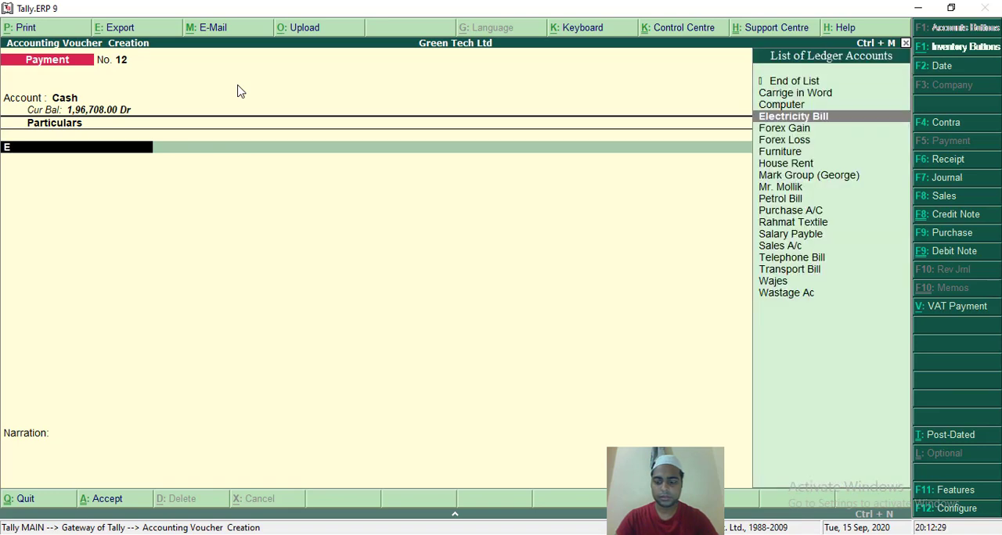
pyautogui.press('Return')
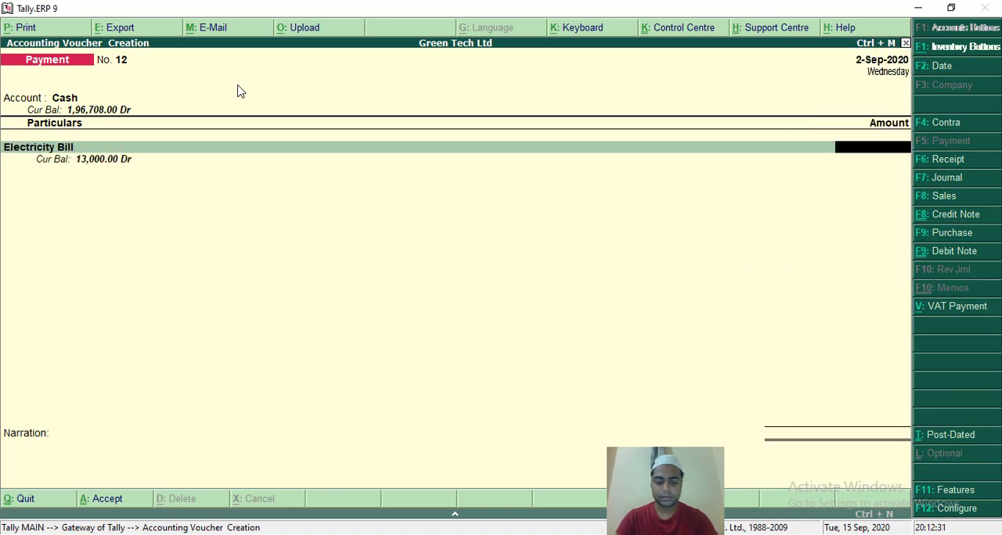
pyautogui.write('5000')
pyautogui.press('Return')
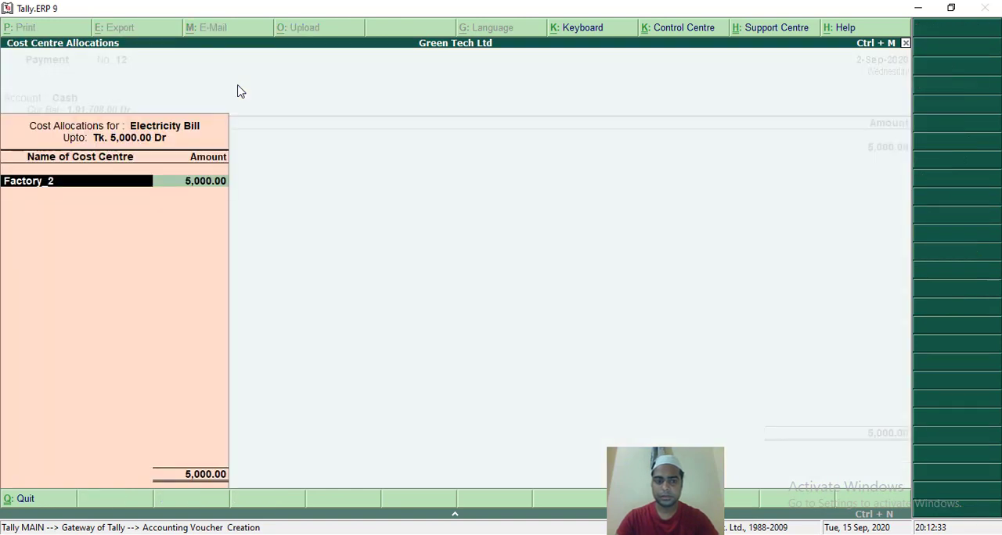
# Replace the suggested cost centre with Factory_3 for the full 5,000 of Electricity Bill and accept the voucher with no narration.
pyautogui.press('BackSpace')
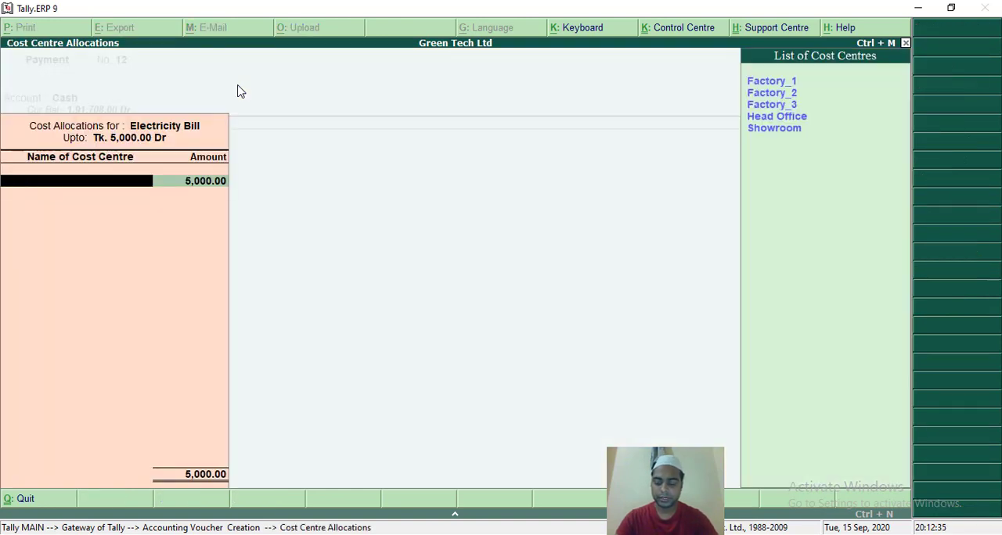
pyautogui.press('Down')
pyautogui.press('Down')
pyautogui.press('Down')
pyautogui.press('Return')
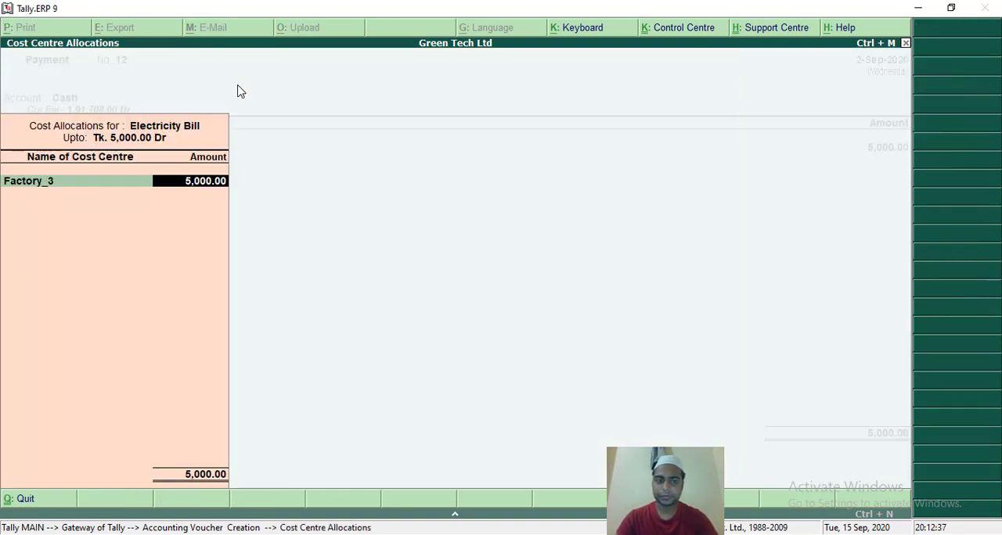
pyautogui.press('Return')
pyautogui.press('Return')
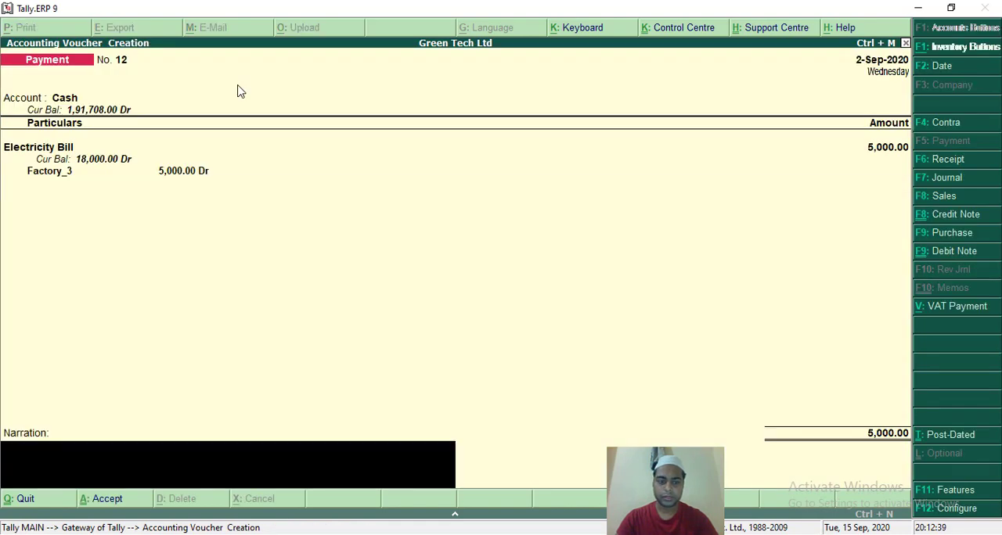
pyautogui.press('Return')
pyautogui.press('Return')
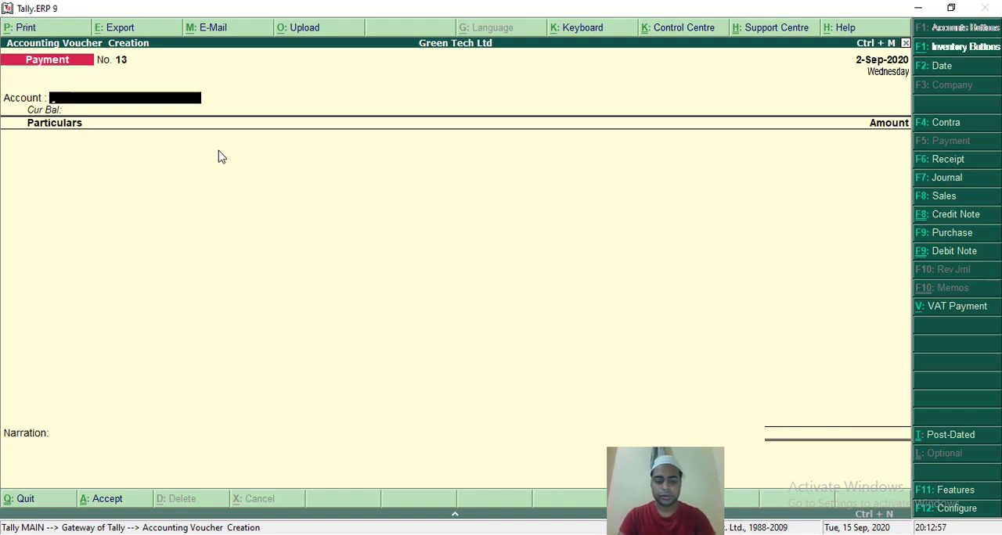
# Fill in payment voucher No. 13 with Cash as the account and Transport Bill of 500 as the particulars.
pyautogui.press('Return')
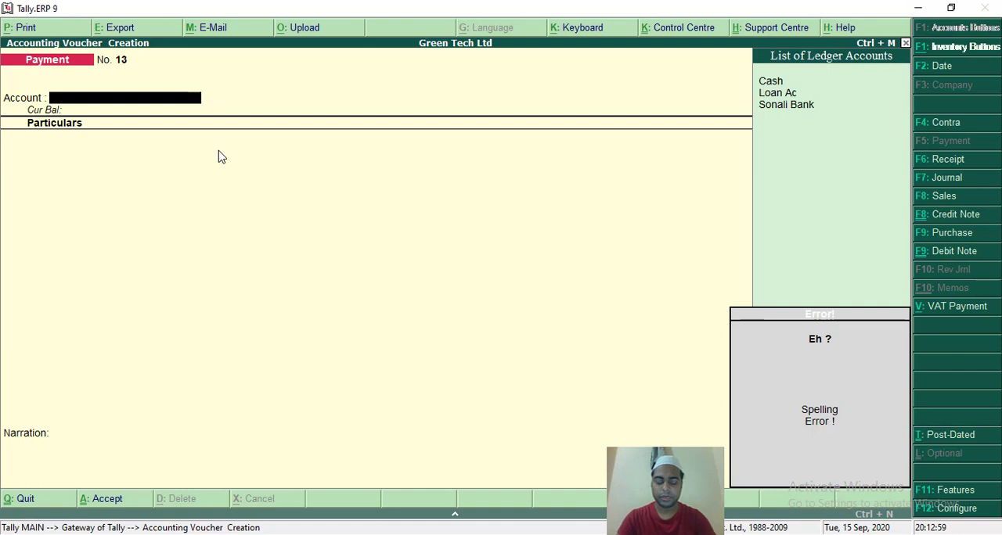
pyautogui.press('Return')
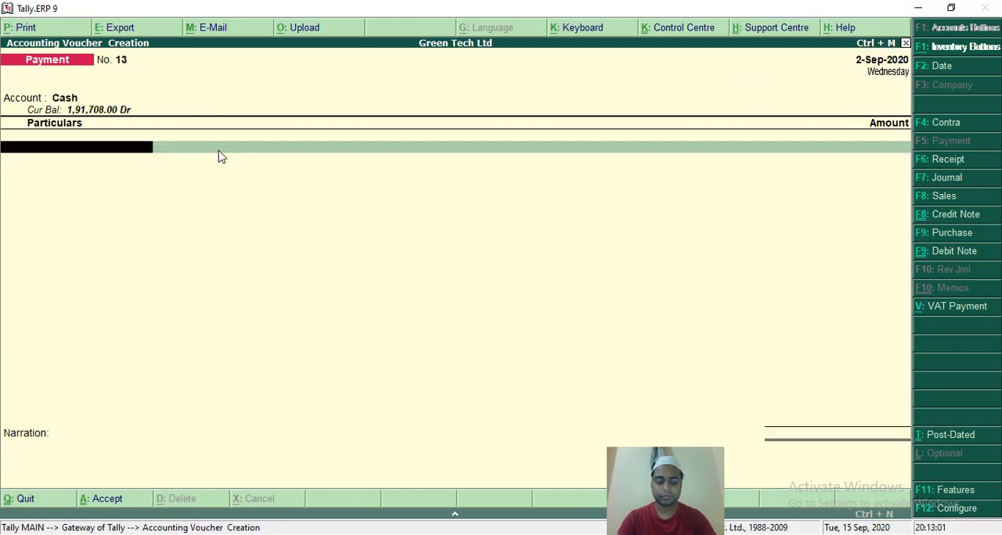
pyautogui.write('T')
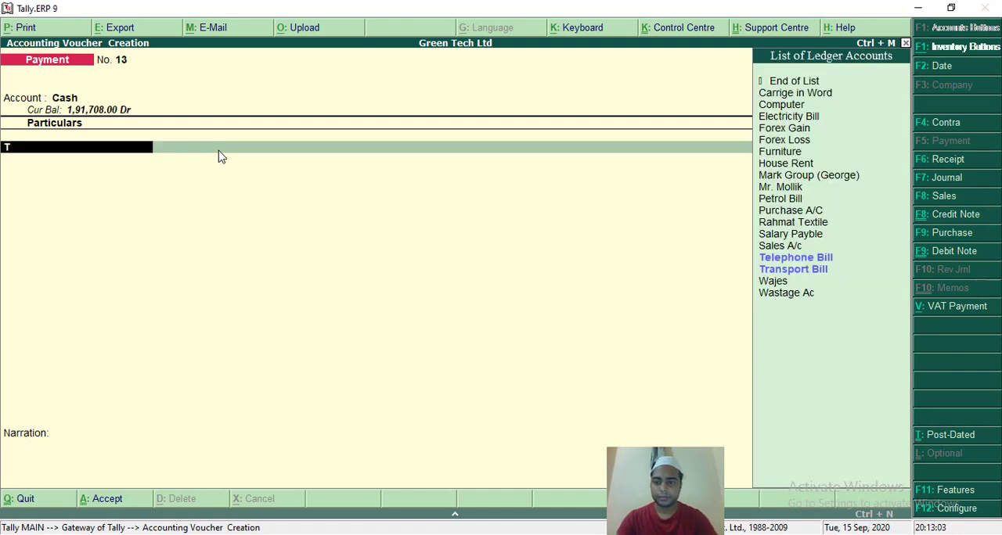
pyautogui.press('Down')
pyautogui.press('Return')
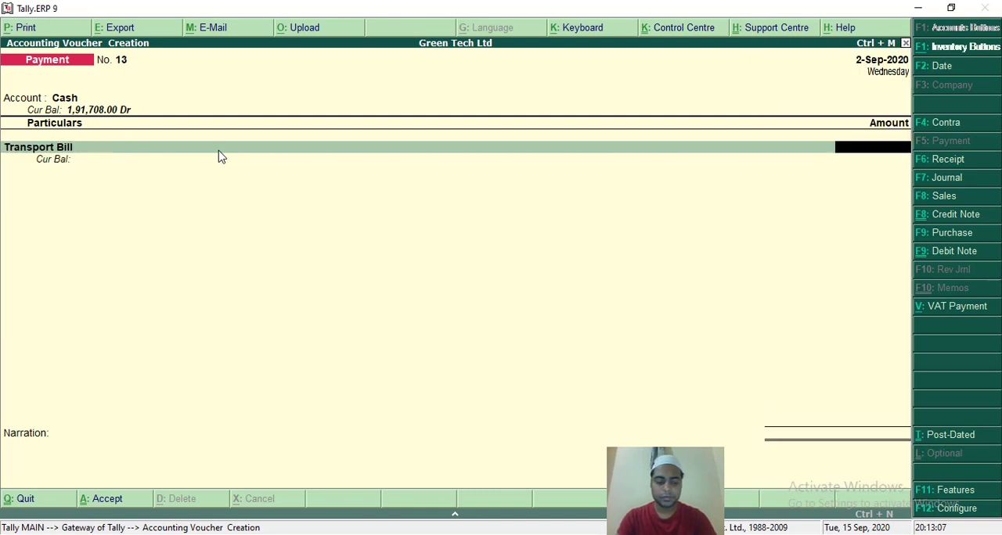
pyautogui.write('500')
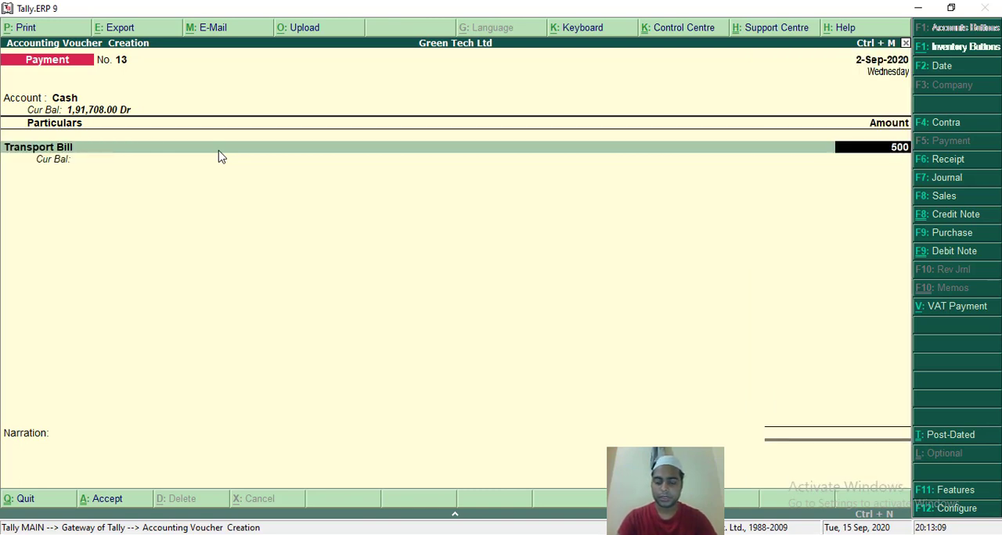
pyautogui.press('Return')
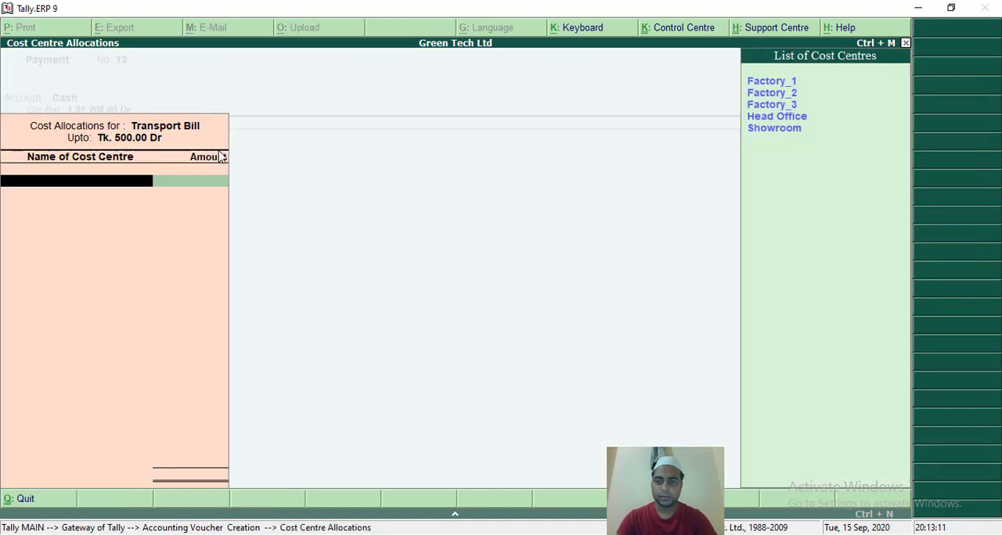
# Allocate the full 500 of Transport Bill to the Showroom cost centre and accept the voucher with no narration.
pyautogui.press('Down')
pyautogui.press('Down')
pyautogui.press('Down')
pyautogui.press('Down')
pyautogui.press('Return')
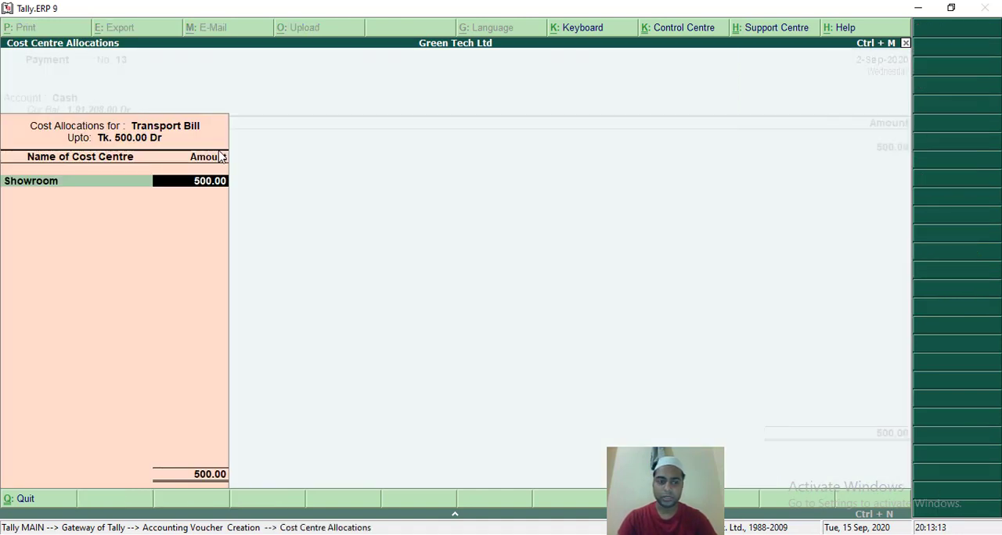
pyautogui.press('Return')
pyautogui.press('Return')
pyautogui.press('Return')
pyautogui.press('Return')
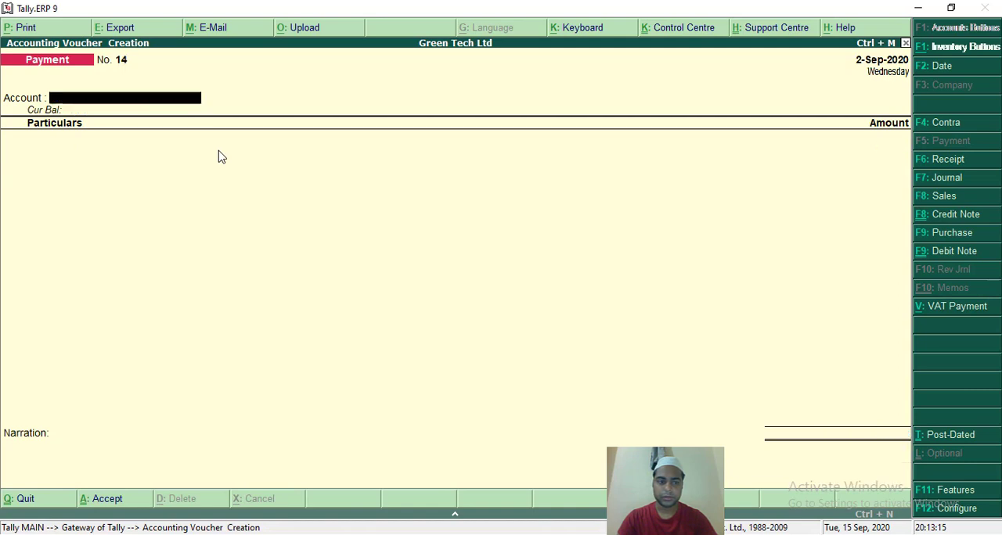
# Fill in payment voucher No. 14 with Cash as the account and Telephone Bill of 1,700 as the particulars.
pyautogui.write('C')
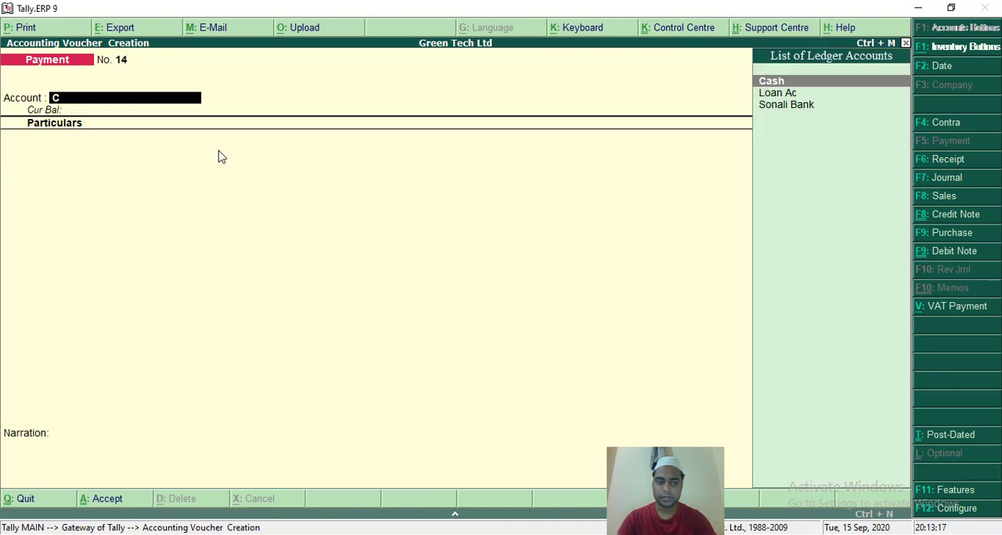
pyautogui.press('Return')
pyautogui.write('Telephone Bill')
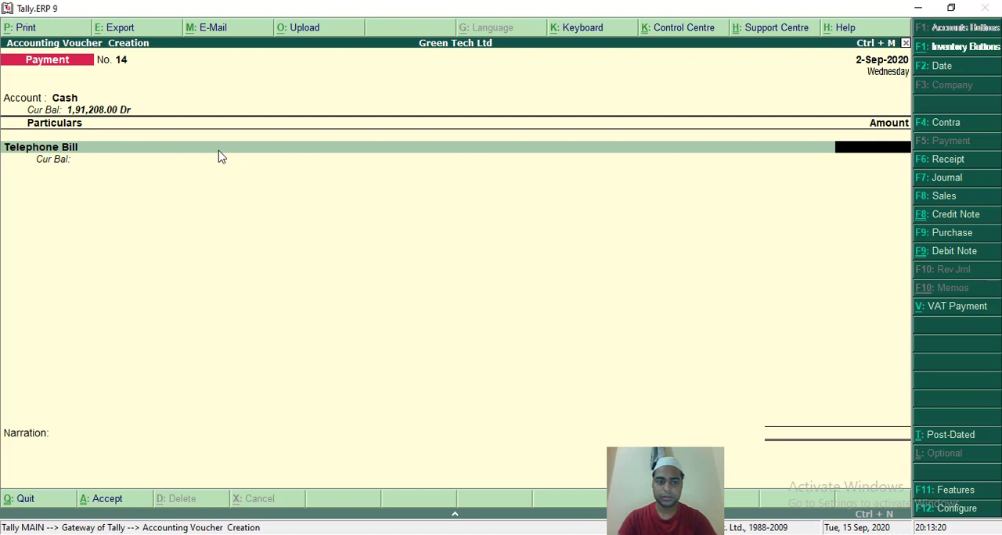
pyautogui.press('Return')
pyautogui.write('1700')
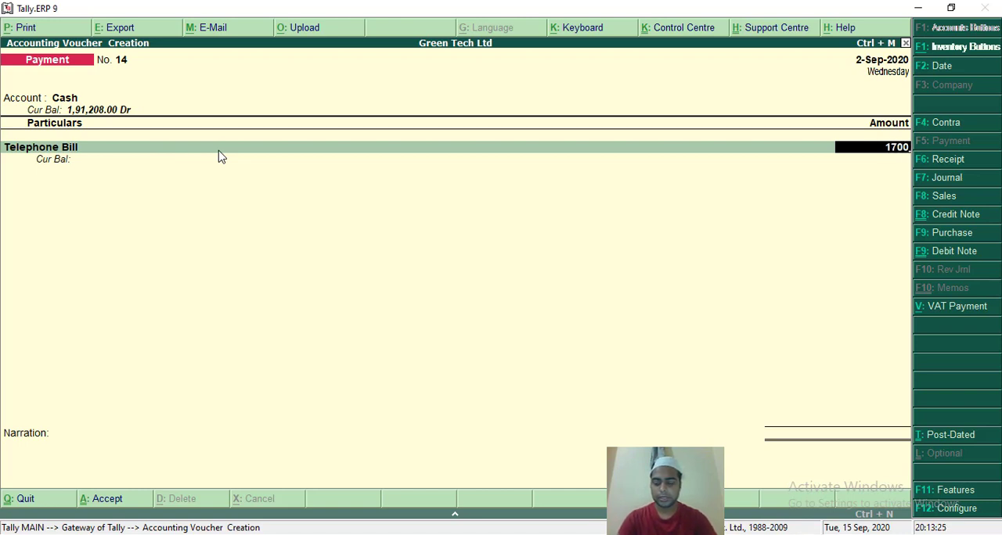
pyautogui.press('Return')
# Allocate the full 1,700 of Telephone Bill to the Head Office cost centre and accept the voucher with no narration.
pyautogui.write('H')
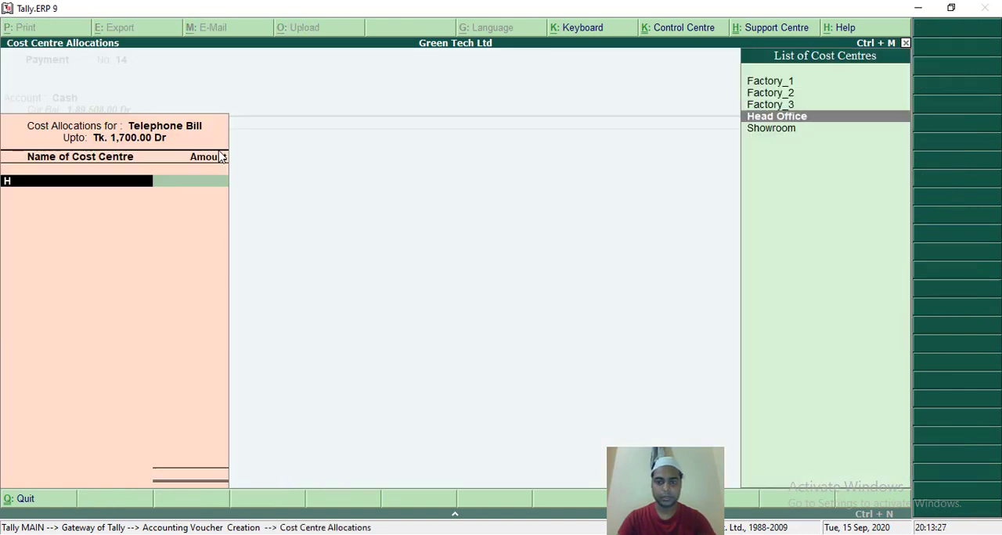
pyautogui.press('Return')
pyautogui.press('Return')
pyautogui.press('Return')
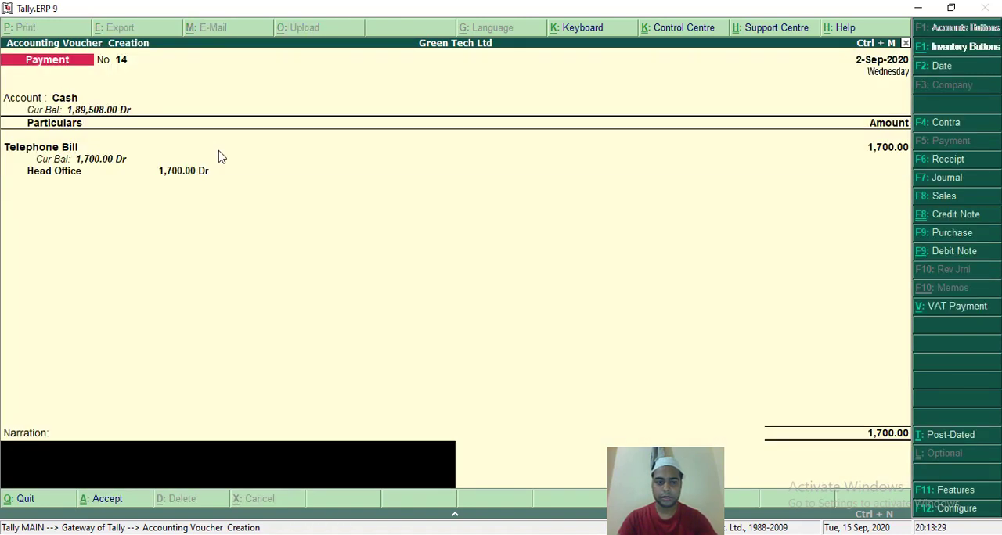
pyautogui.press('Return')
# Fill in payment voucher No. 15 with Cash as the account and Telephone Bill of 2,000 as the particulars.
pyautogui.press('Return')
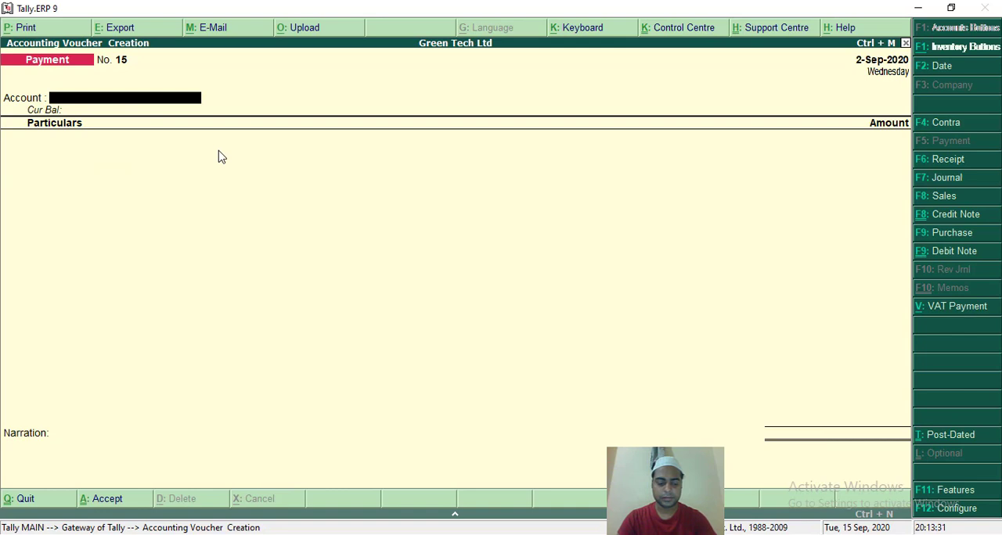
pyautogui.write('C')
pyautogui.press('Return')
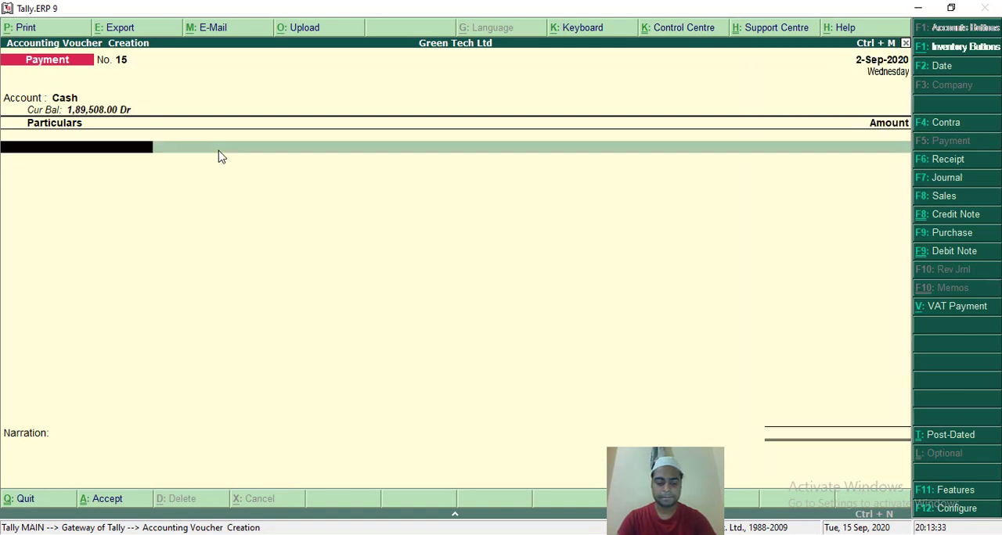
pyautogui.write('T')
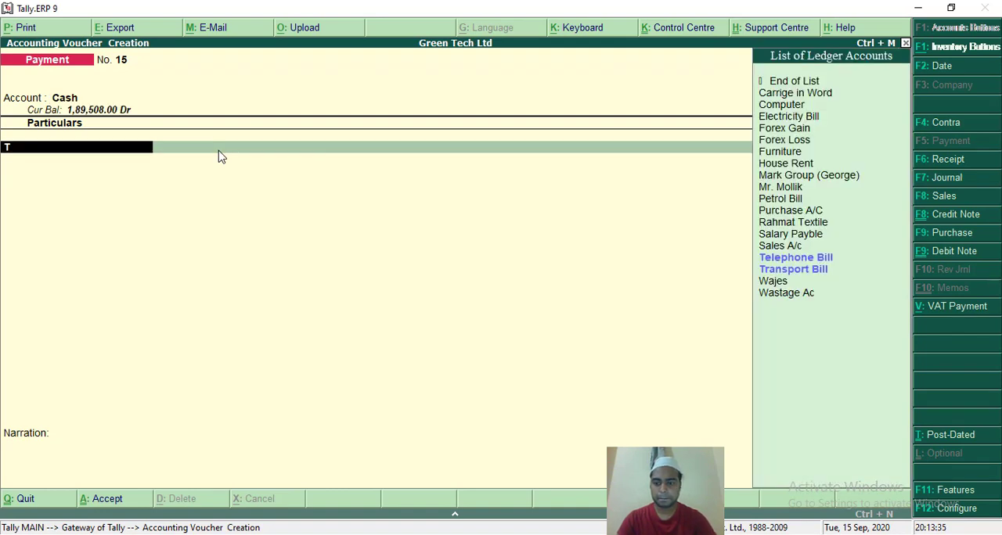
pyautogui.press('Return')
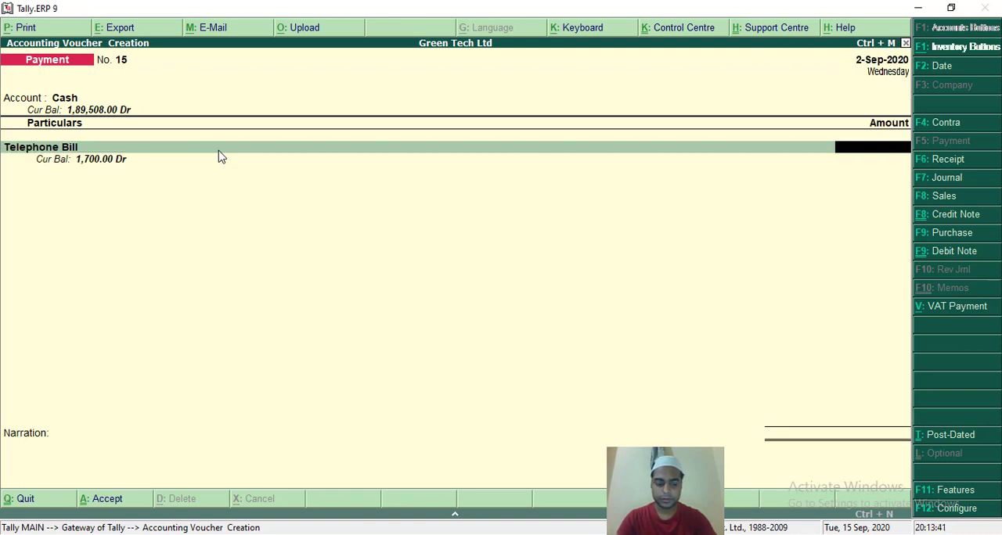
pyautogui.write('2000')
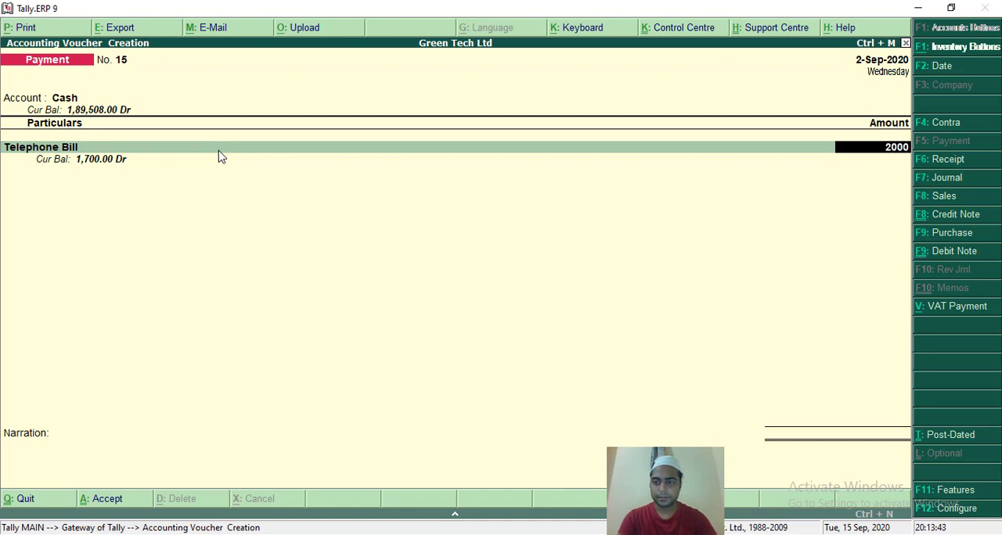
pyautogui.press('Return')
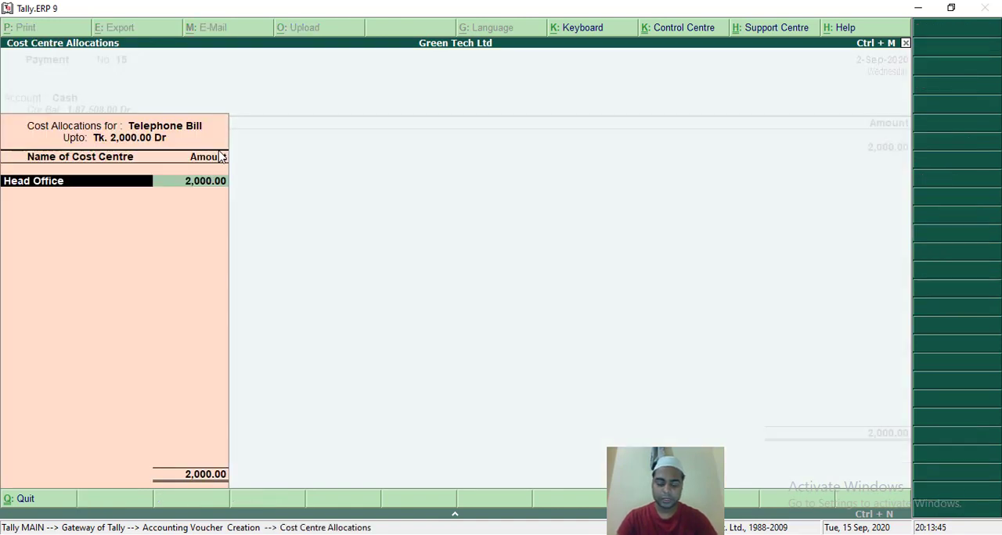
# Replace the suggested cost centre with Factory_1 for the full 2,000 of Telephone Bill and accept the voucher with no narration.
pyautogui.press('BackSpace')
pyautogui.press('Down')
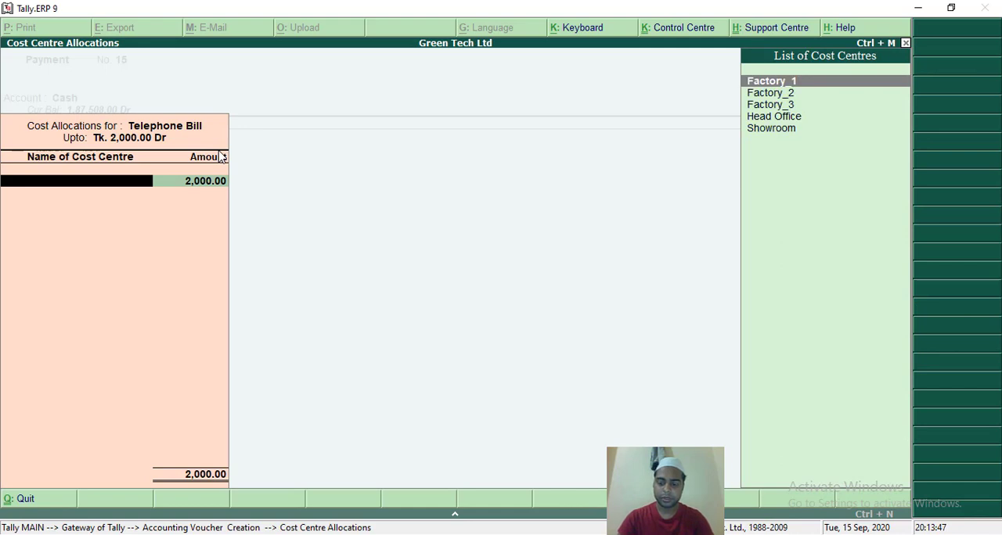
pyautogui.press('Return')
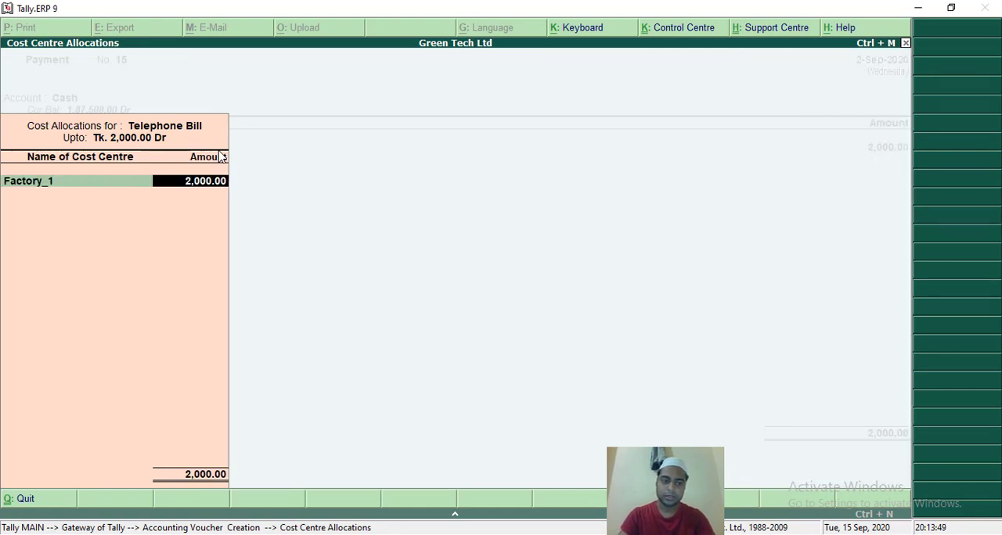
pyautogui.press('Return')
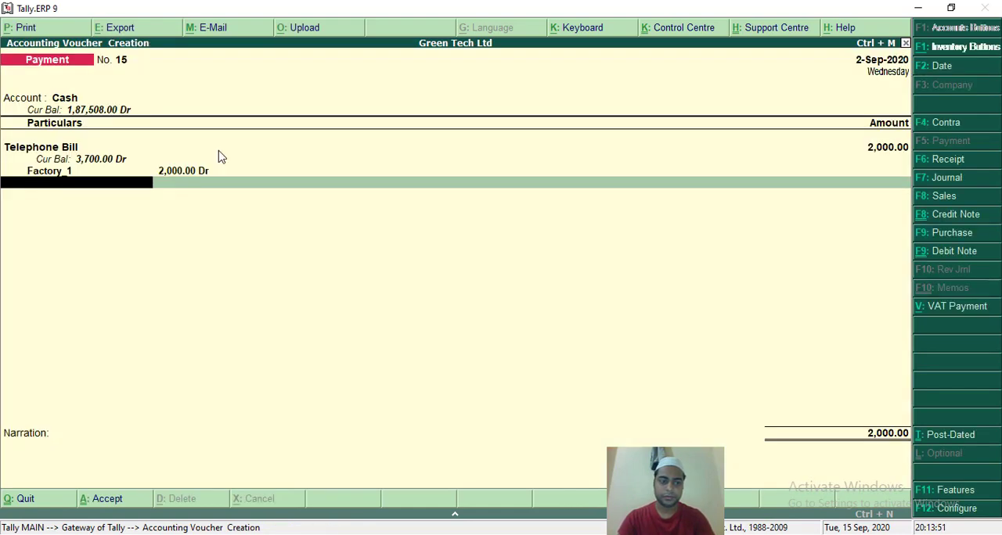
pyautogui.press('Return')
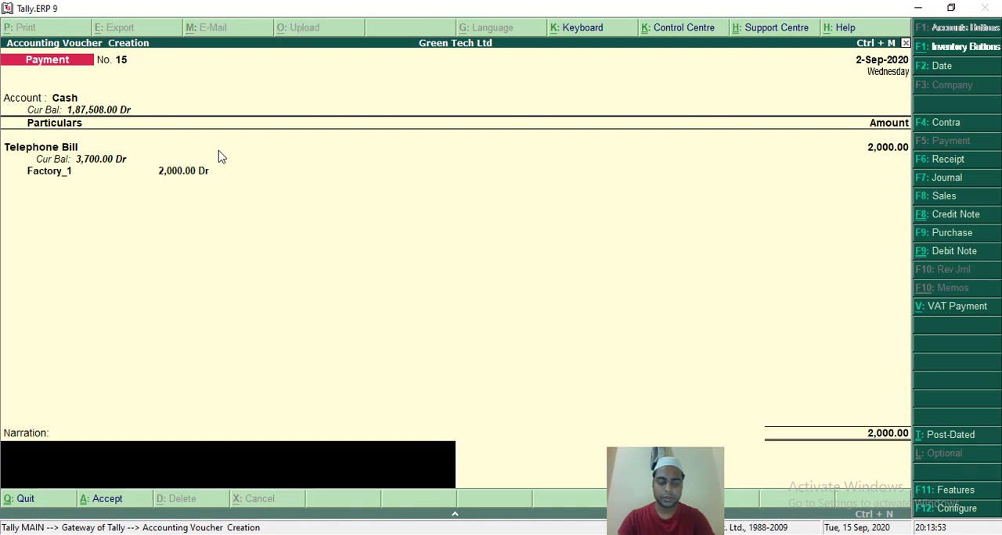
pyautogui.press('Return')
pyautogui.press('Return')
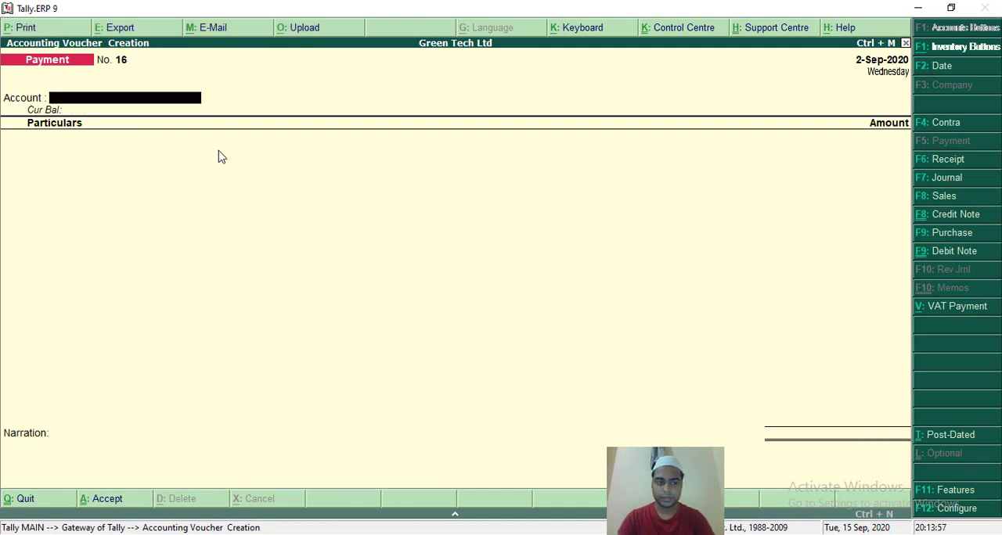
# Fill in payment voucher No. 16 with Cash as the account and Telephone Bill of 2,000 as the particulars.
pyautogui.write('C')
pyautogui.press('Return')
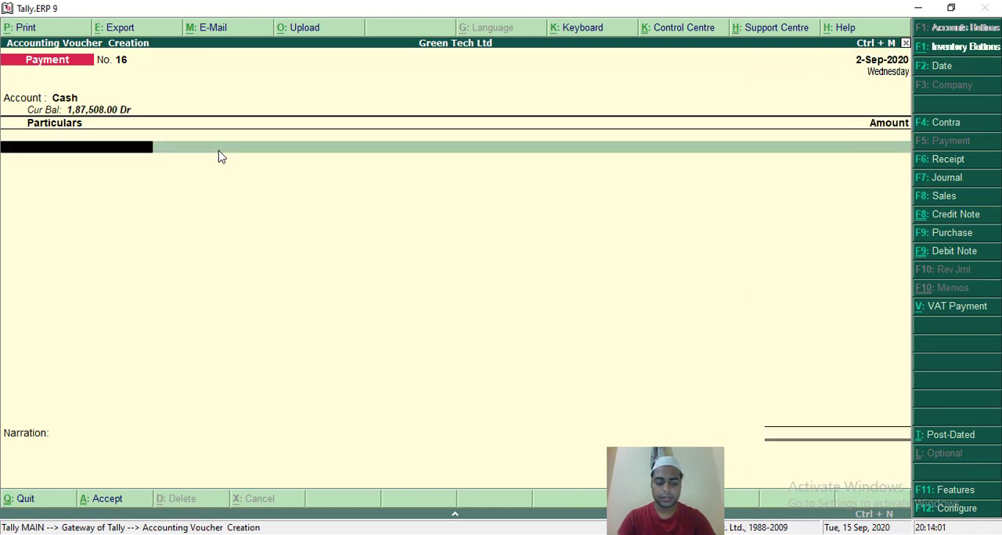
pyautogui.write('T')
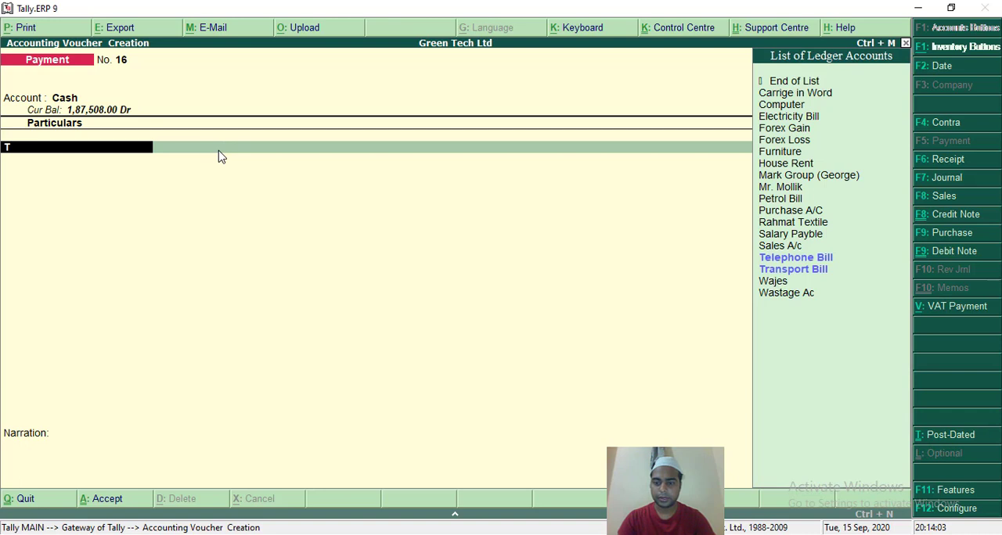
pyautogui.press('Down')
pyautogui.press('Up')
pyautogui.press('Return')
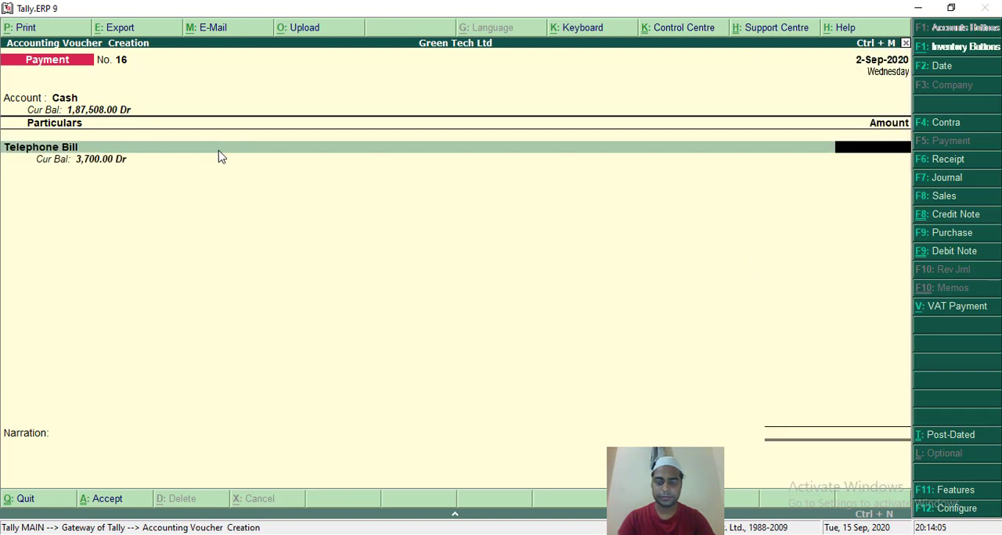
pyautogui.write('2000')
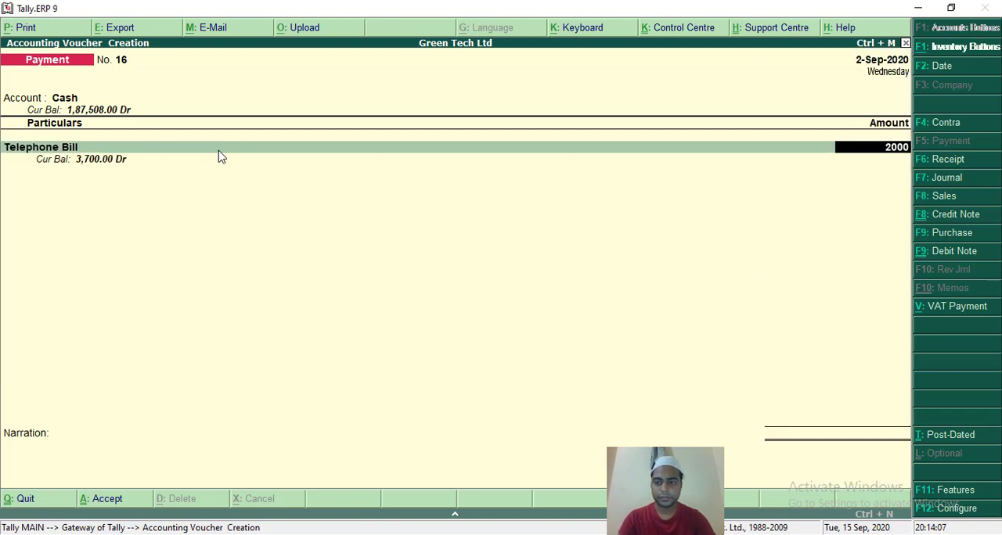
pyautogui.press('Return')
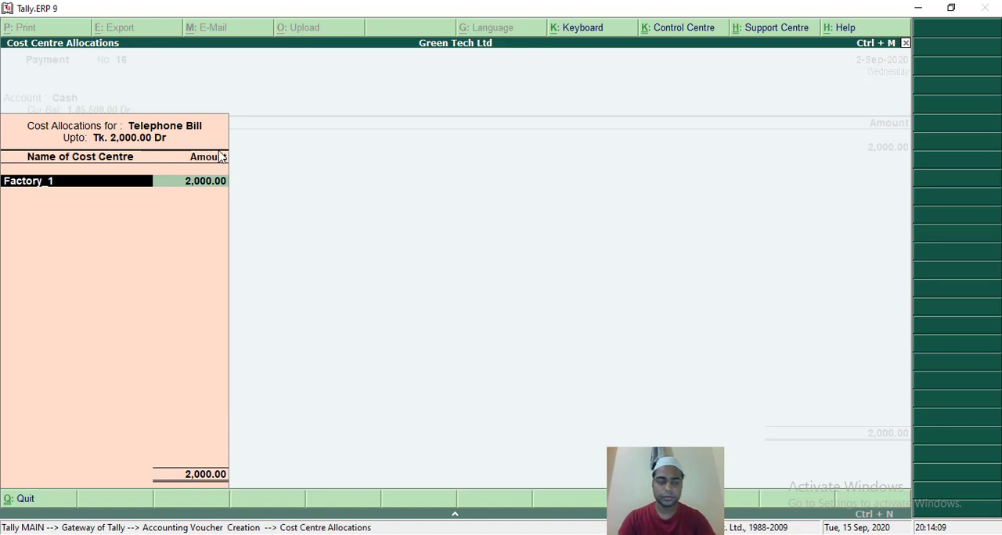
# Replace the suggested cost centre with Factory_2 for the full 2,000 of Telephone Bill and accept the voucher with no narration.
pyautogui.press('BackSpace')
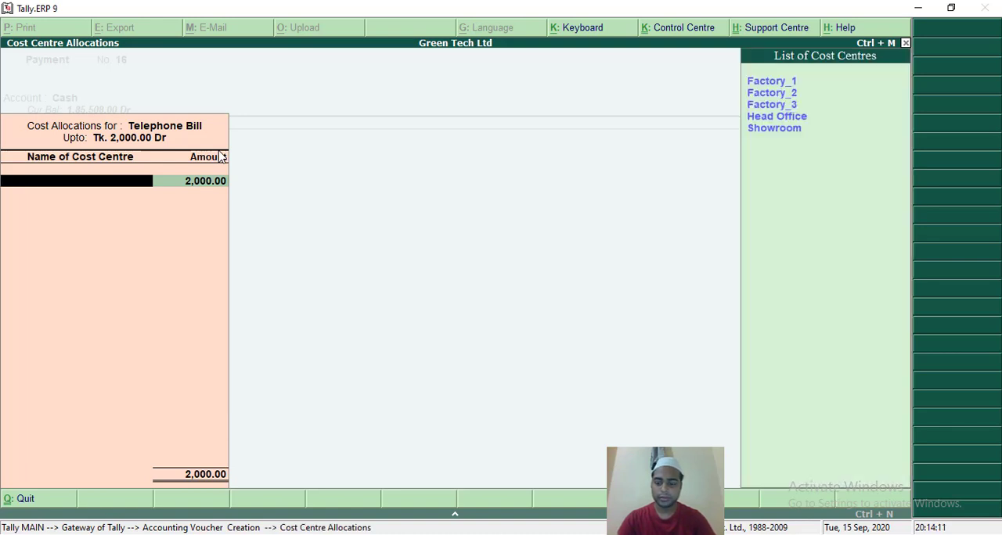
pyautogui.press('Down')
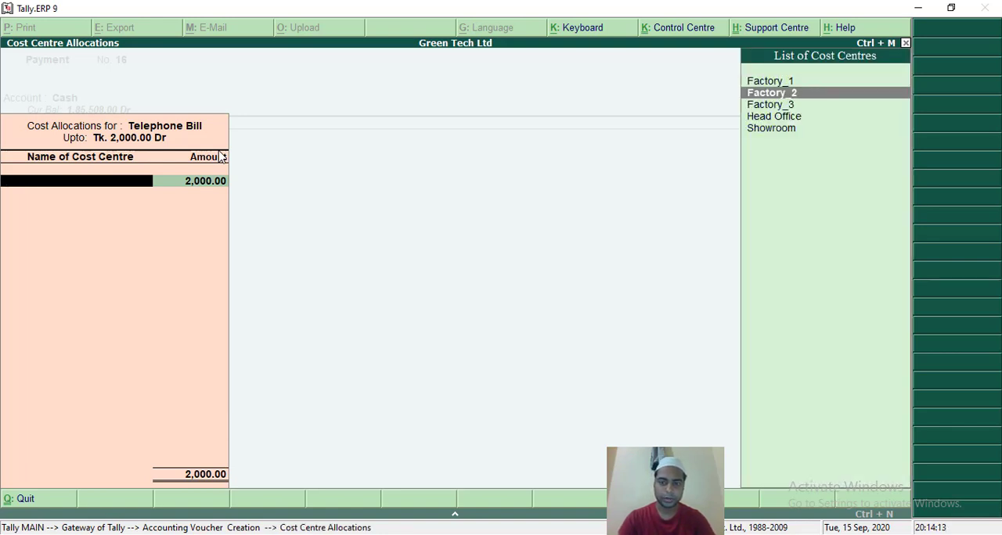
pyautogui.press('Return')
pyautogui.press('Return')
pyautogui.press('Return')
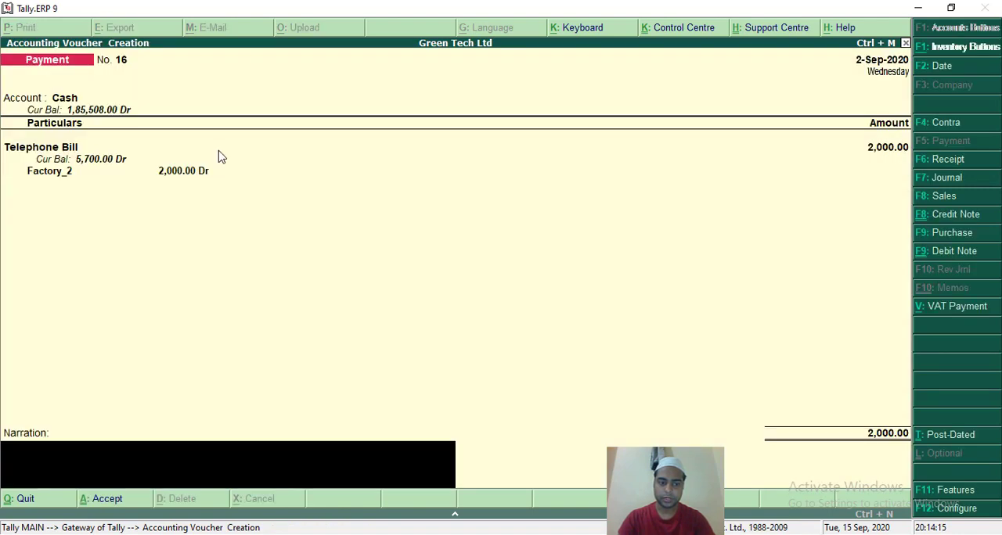
pyautogui.press('Return')
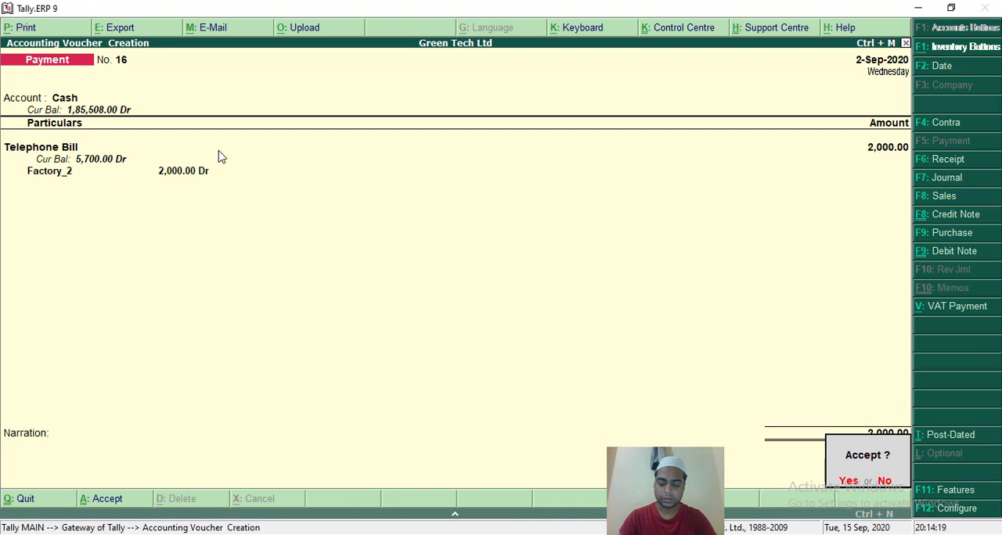
pyautogui.press('Return')
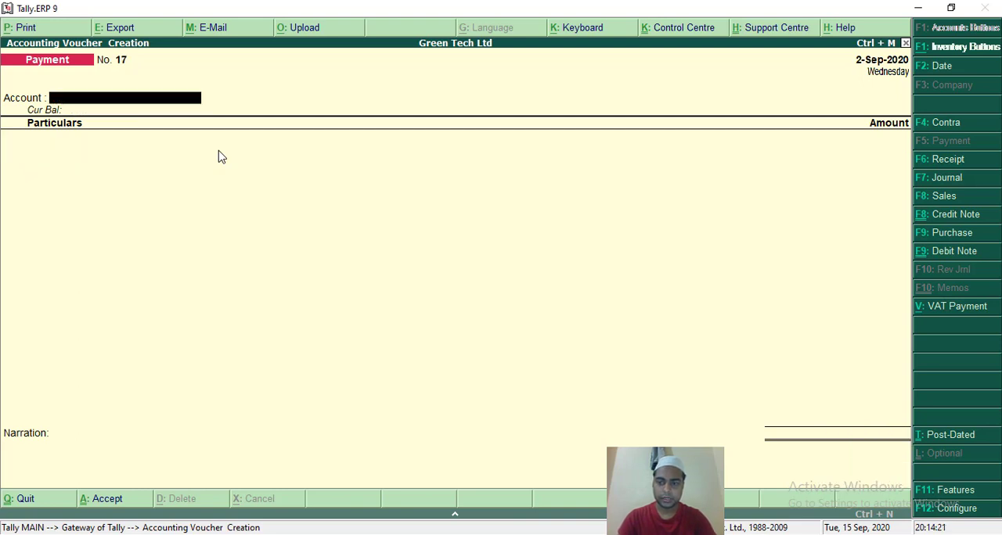
# Fill in payment voucher No. 17 with Cash as the account and Telephone Bill of 2,000 as the particulars.
pyautogui.write('C')
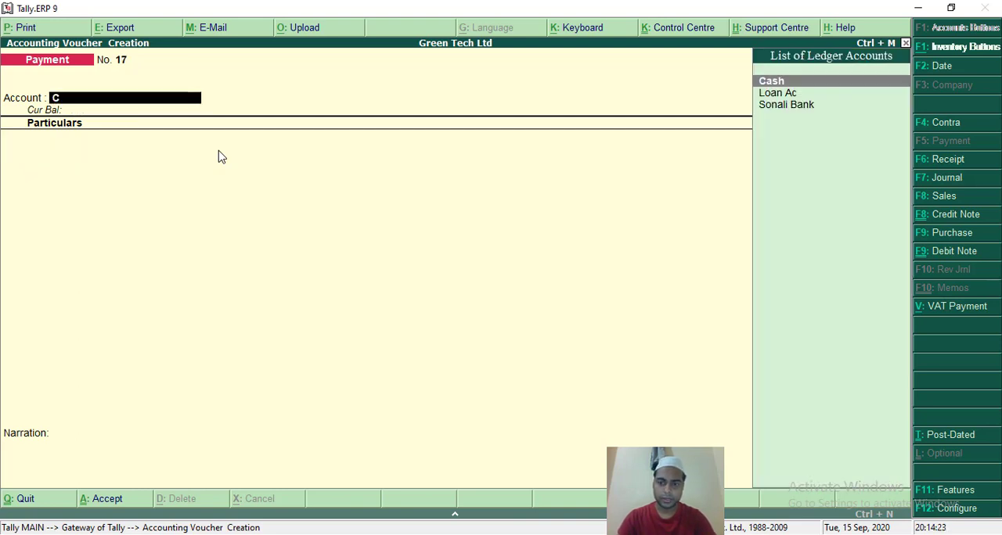
pyautogui.press('Return')
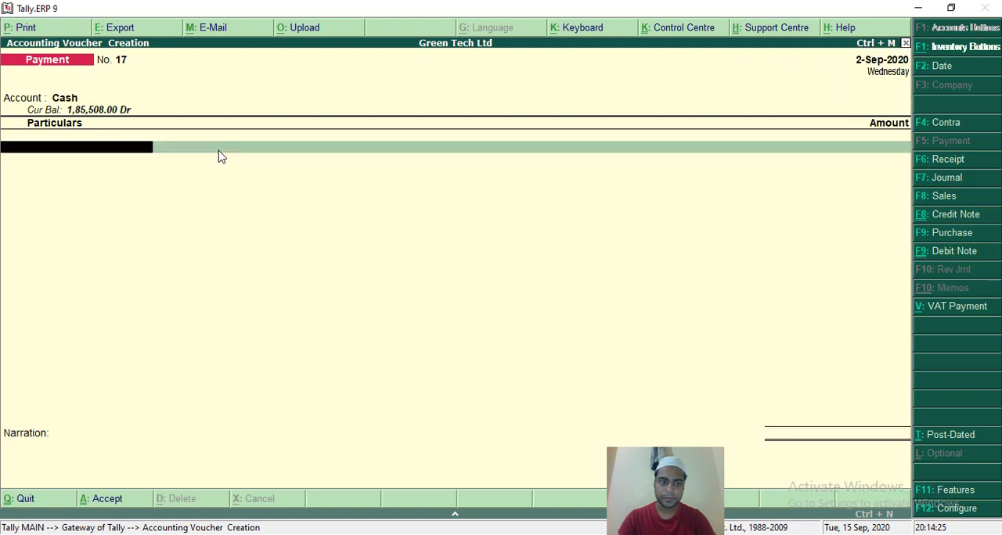
pyautogui.write('T')
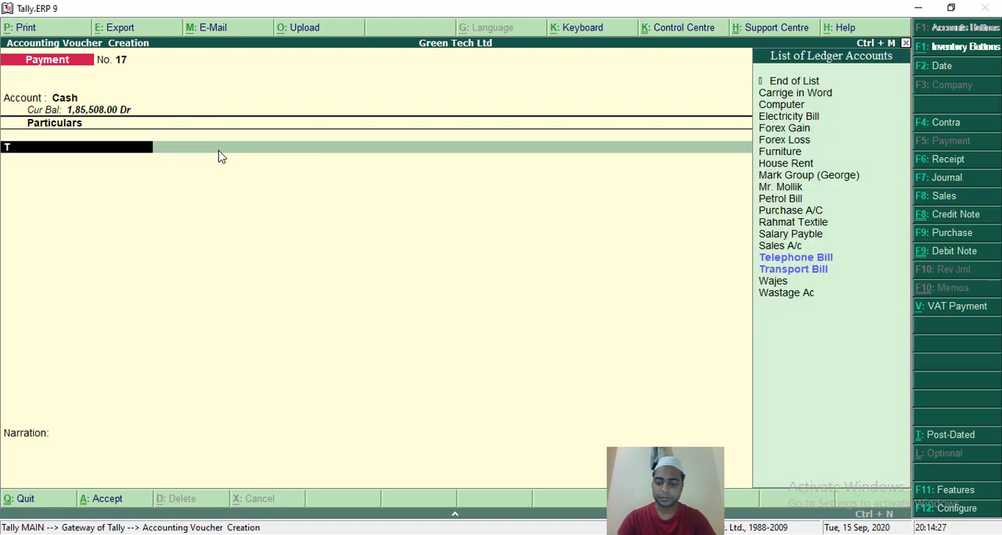
pyautogui.press('Return')
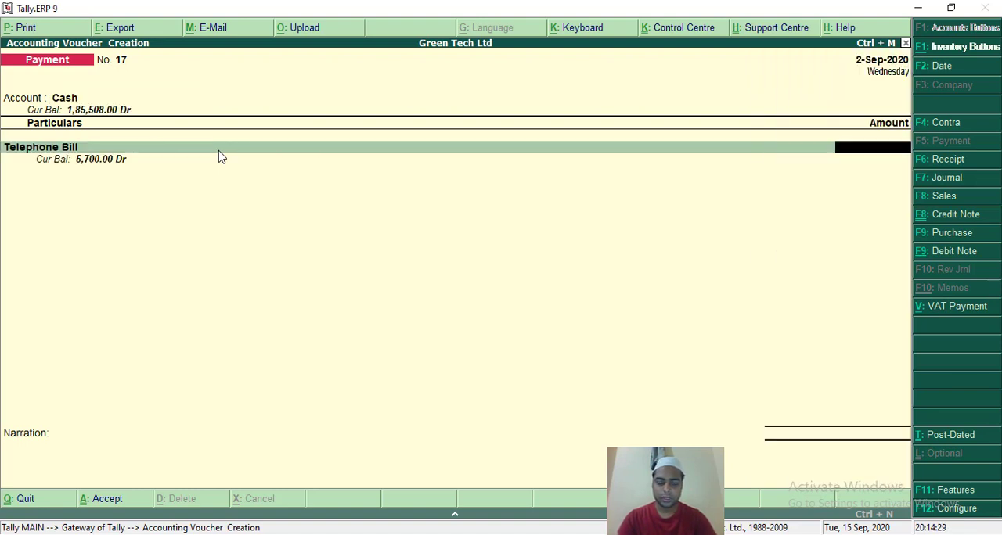
pyautogui.write('2000')
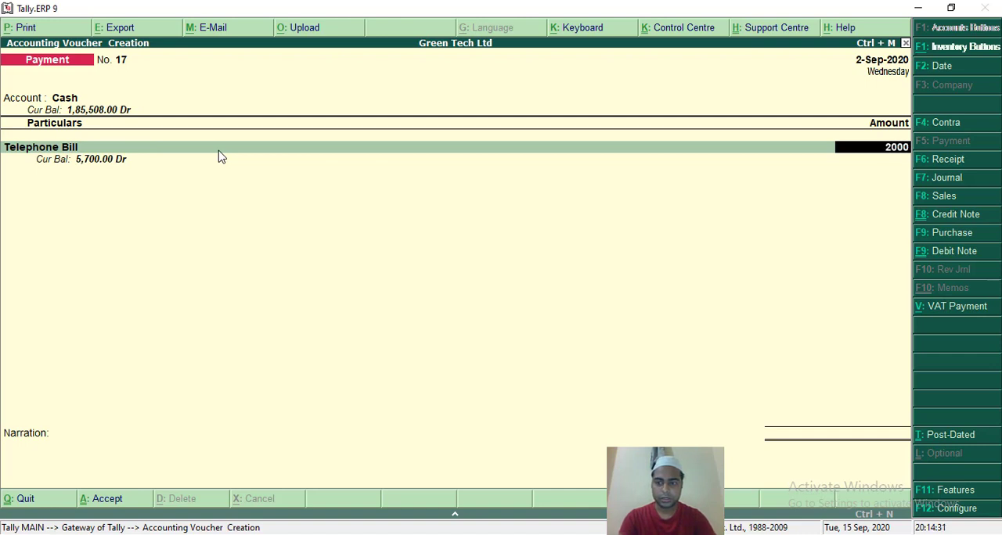
pyautogui.press('Return')
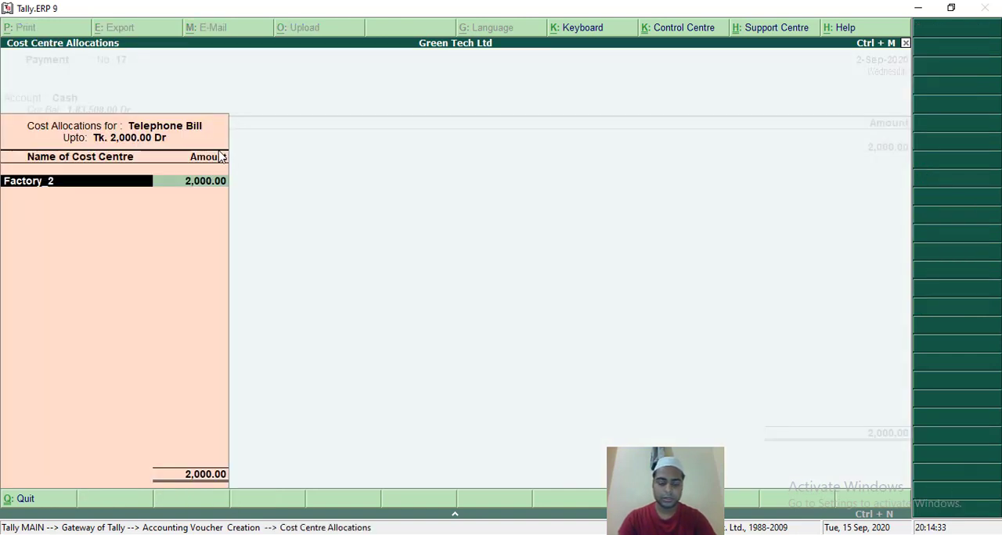
# Replace the suggested cost centre with Factory_3 for the full 2,000 of Telephone Bill and accept the voucher with no narration.
pyautogui.press('Down')
pyautogui.press('Return')
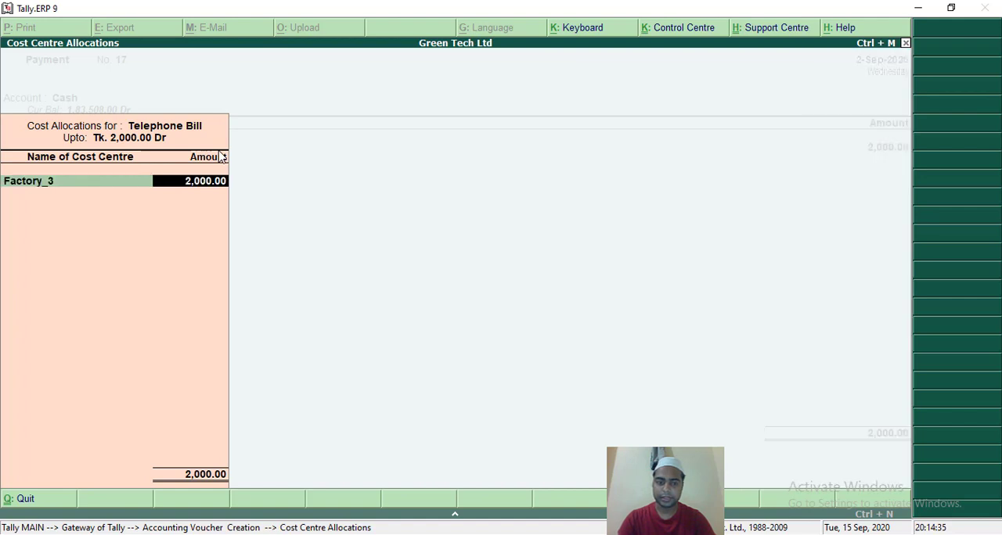
pyautogui.press('Return')
pyautogui.press('Return')
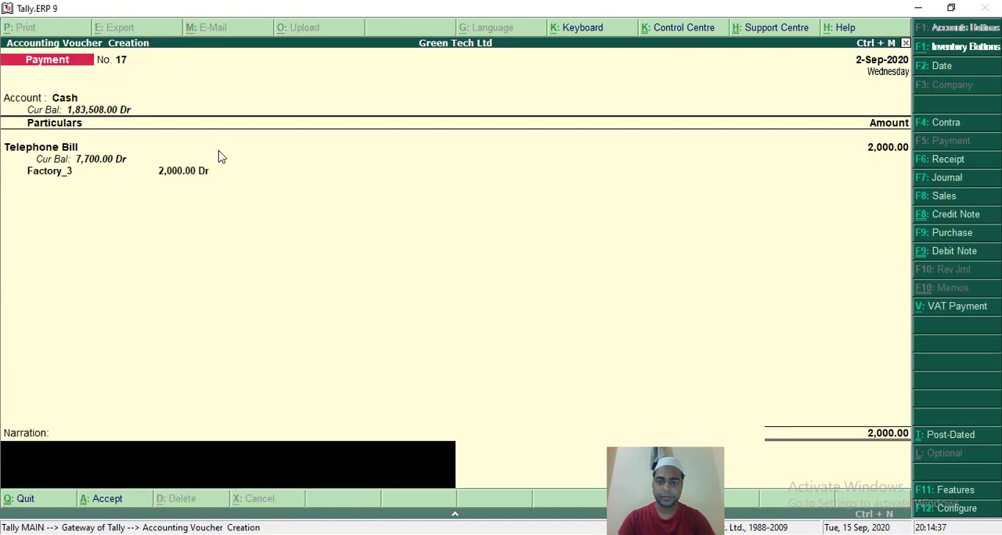
pyautogui.press('Return')
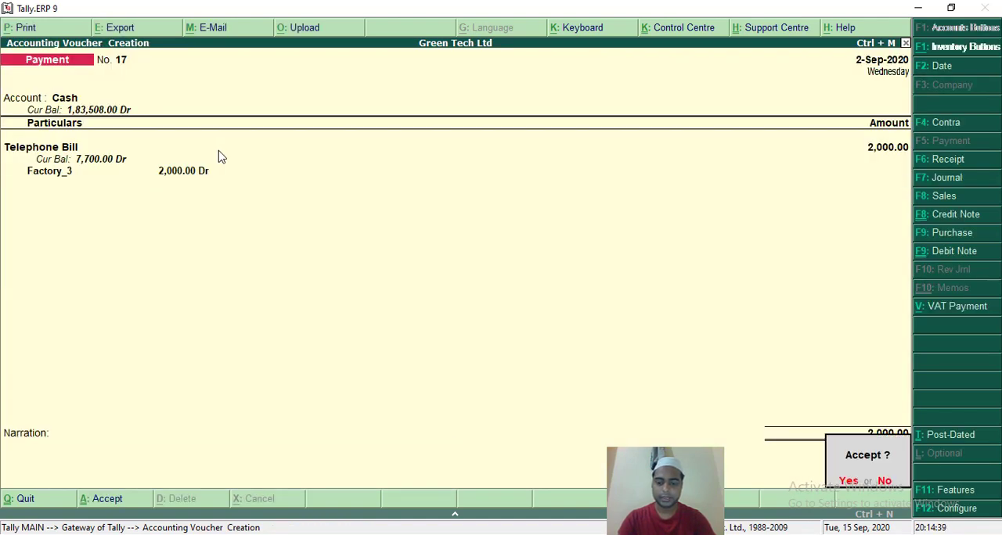
pyautogui.press('y')
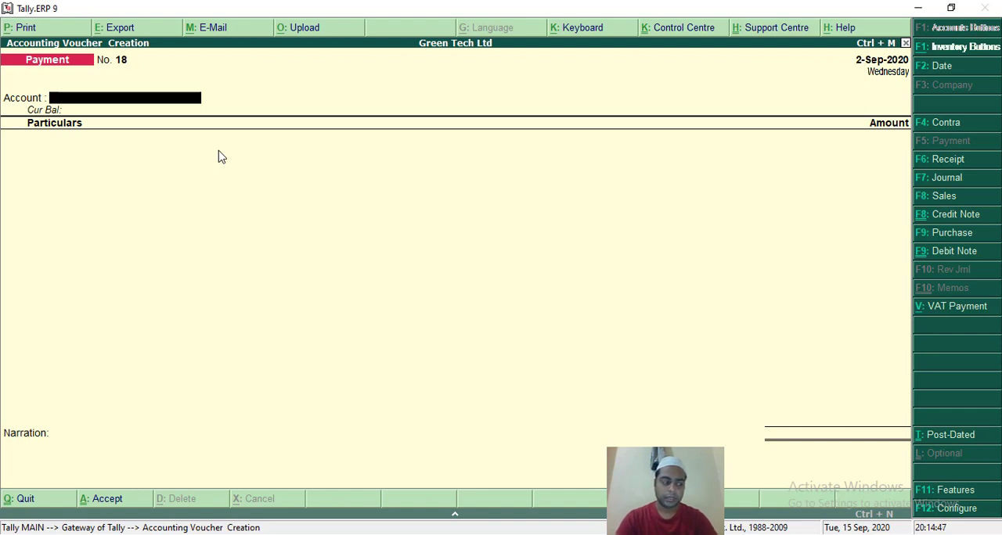
# Fill in payment voucher No. 18 with Cash as the account and Petrol Bill of 4,000 as the particulars.
pyautogui.write('C')
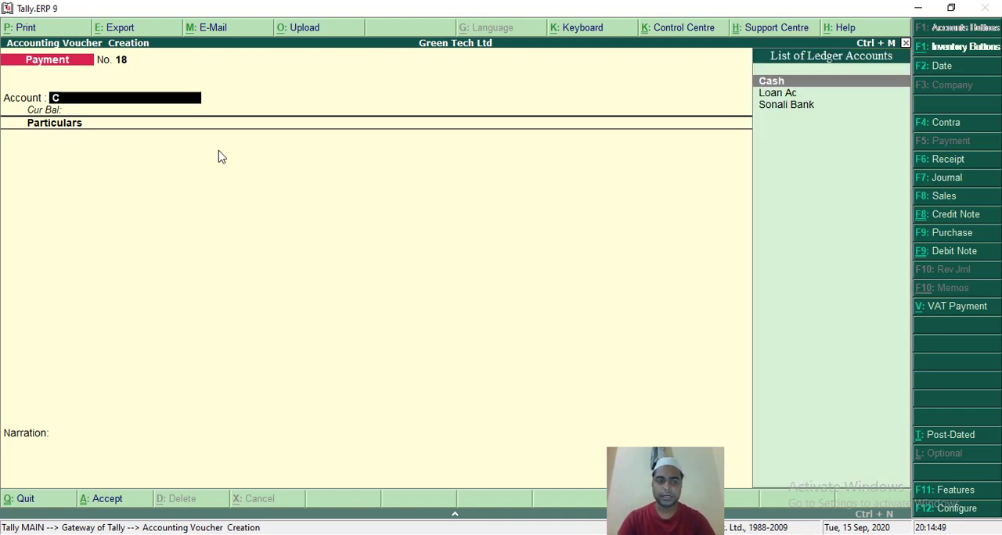
pyautogui.press('Return')
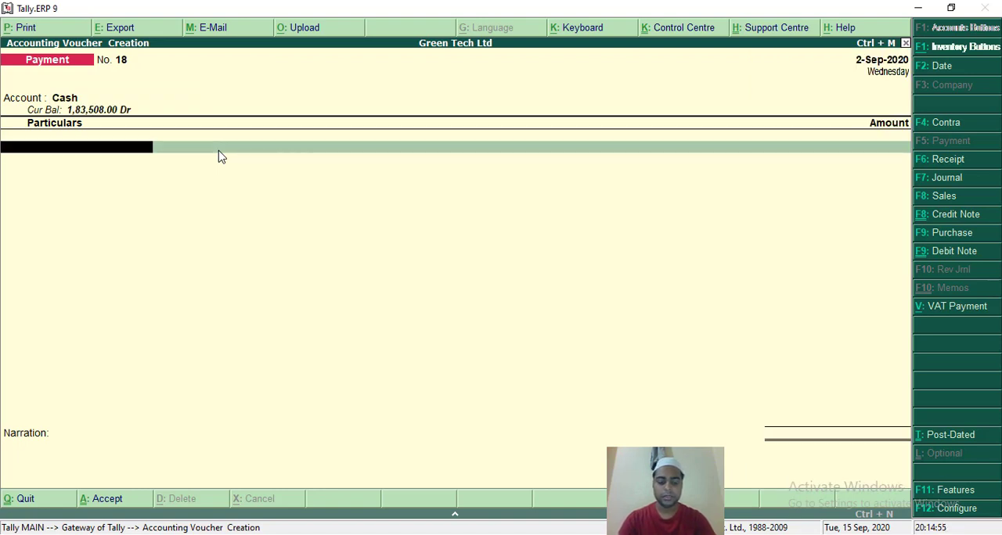
pyautogui.write('P')
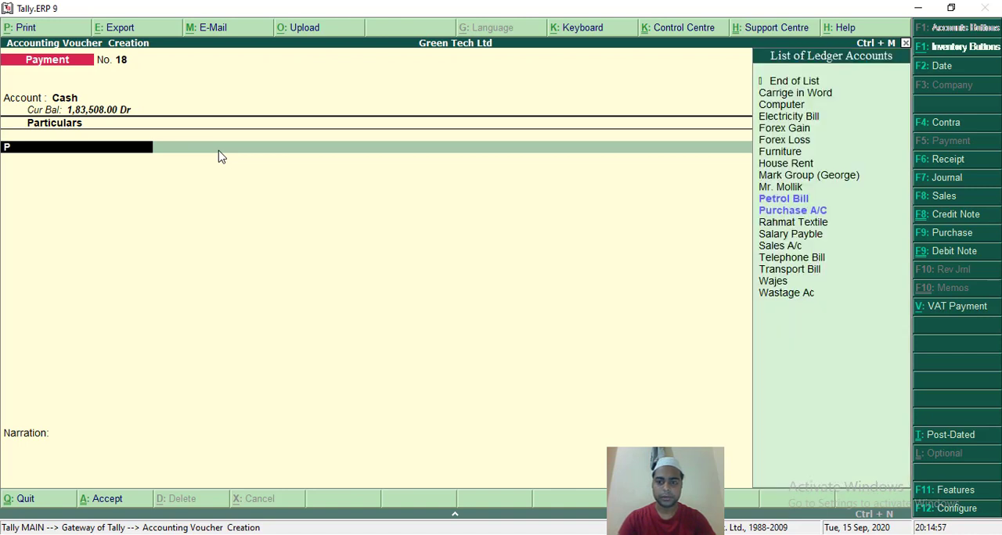
pyautogui.press('Return')
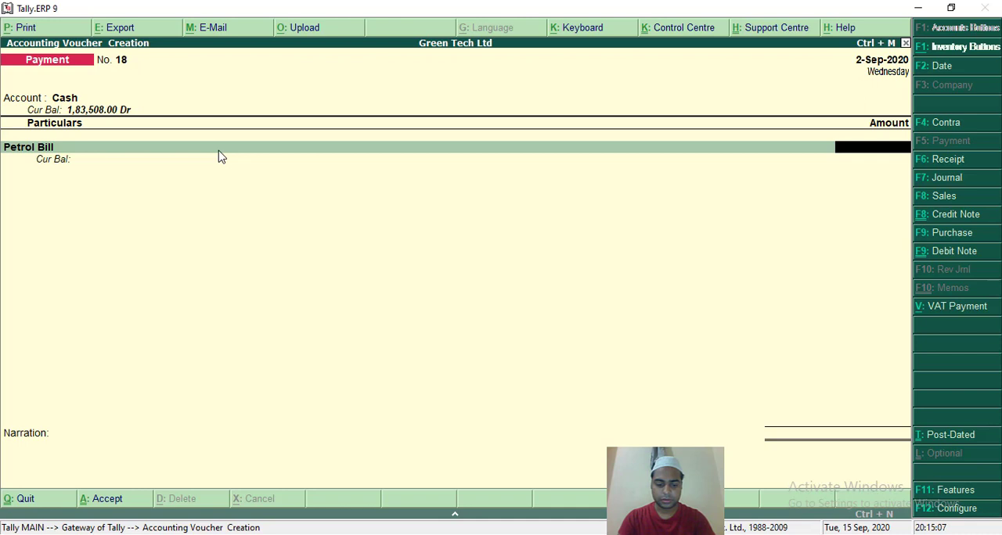
pyautogui.write('4000')
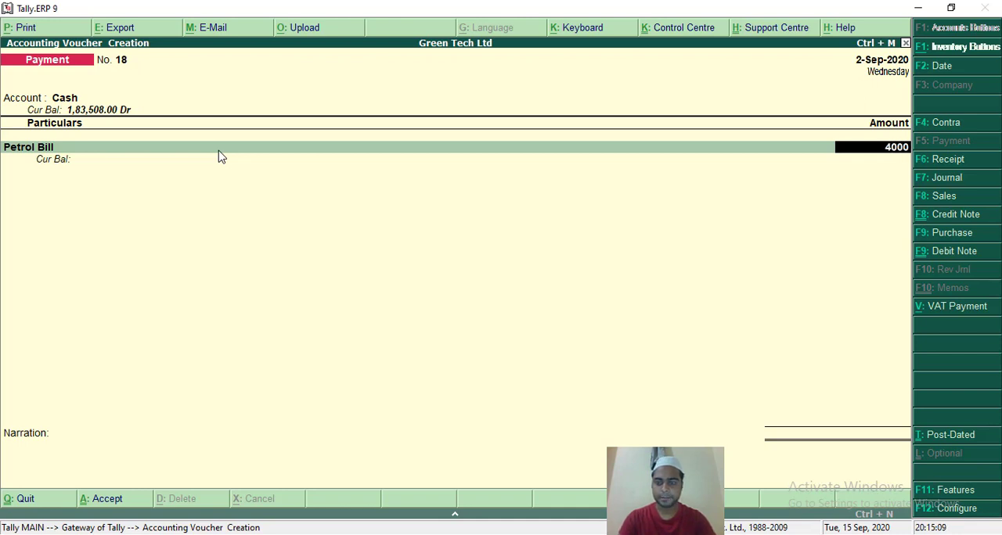
pyautogui.press('Return')
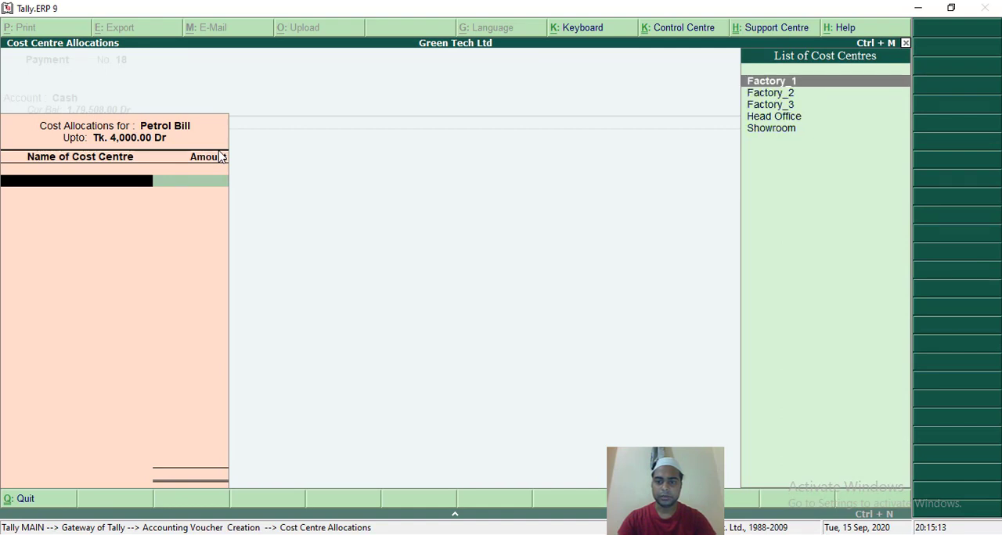
# Allocate the full 4,000 of Petrol Bill to the Factory_1 cost centre and accept the voucher with no narration.
pyautogui.press('Return')
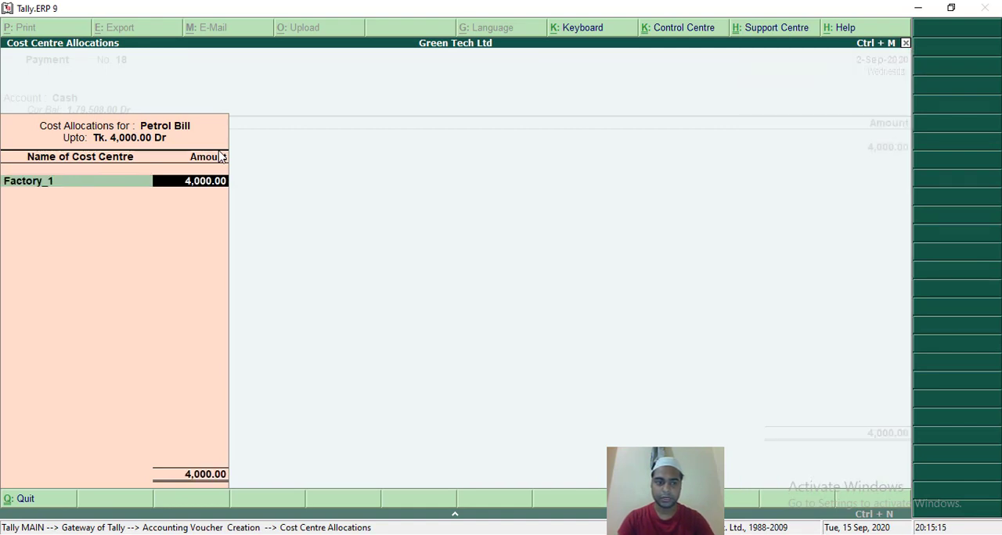
pyautogui.press('Return')
pyautogui.press('Return')
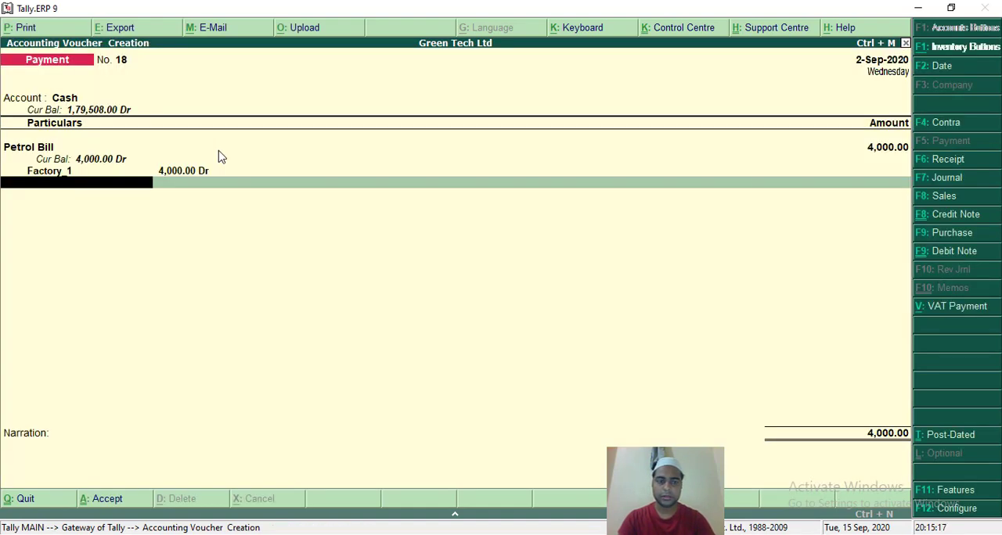
pyautogui.press('Return')
pyautogui.press('Return')
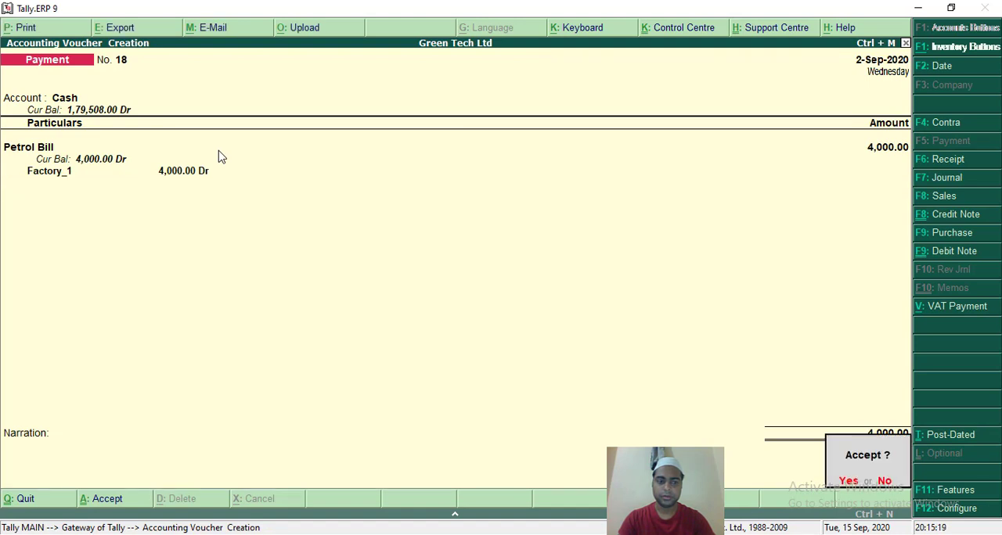
pyautogui.press('Return')
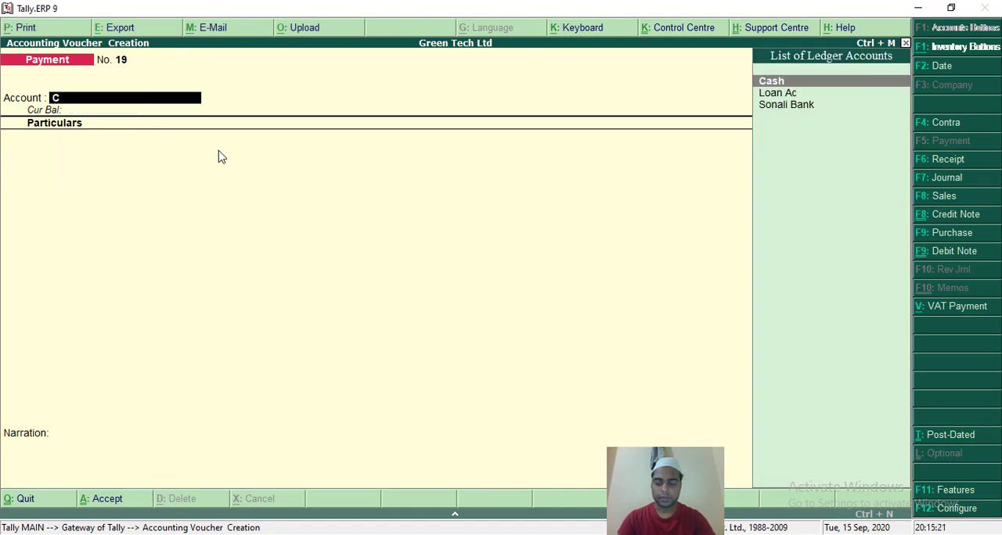
# Fill in payment voucher No. 19 with Cash as the account and Petrol Bill of 7,000 as the particulars.
pyautogui.press('Return')
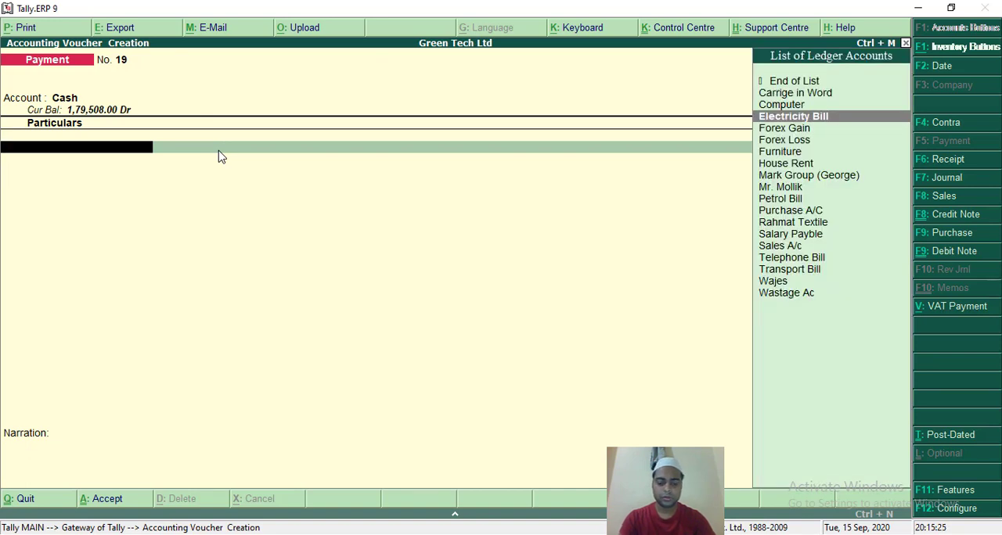
pyautogui.write('Pe')
pyautogui.press('Return')
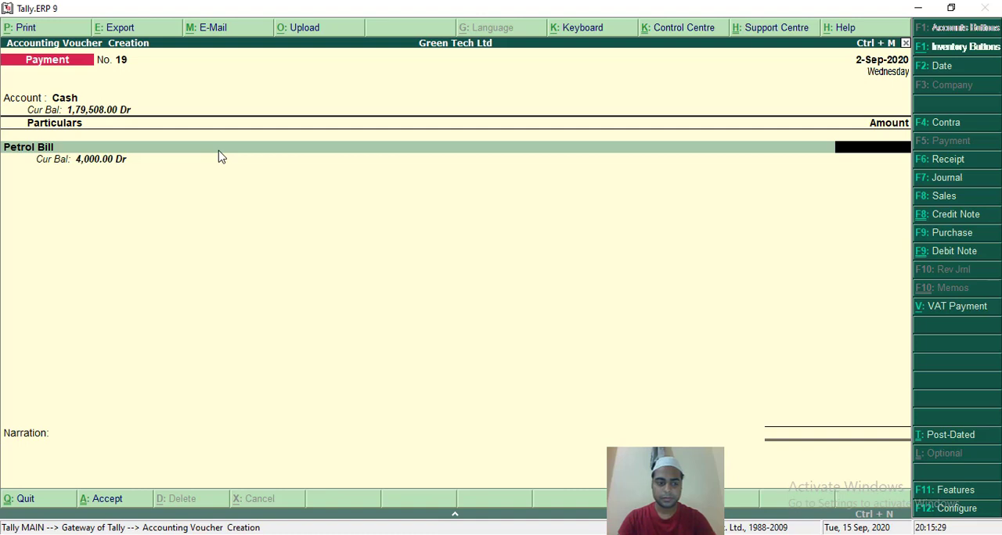
pyautogui.write('7')
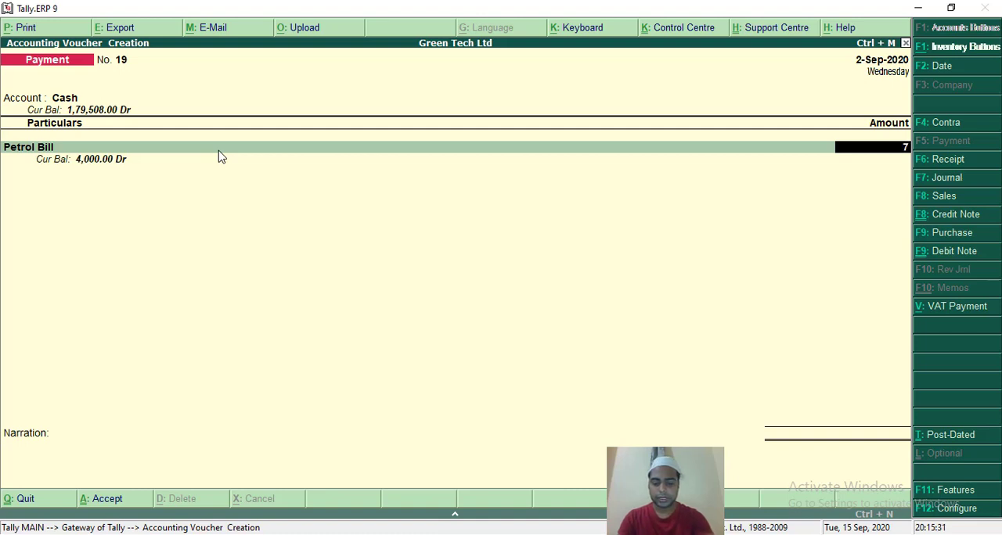
pyautogui.write('000')
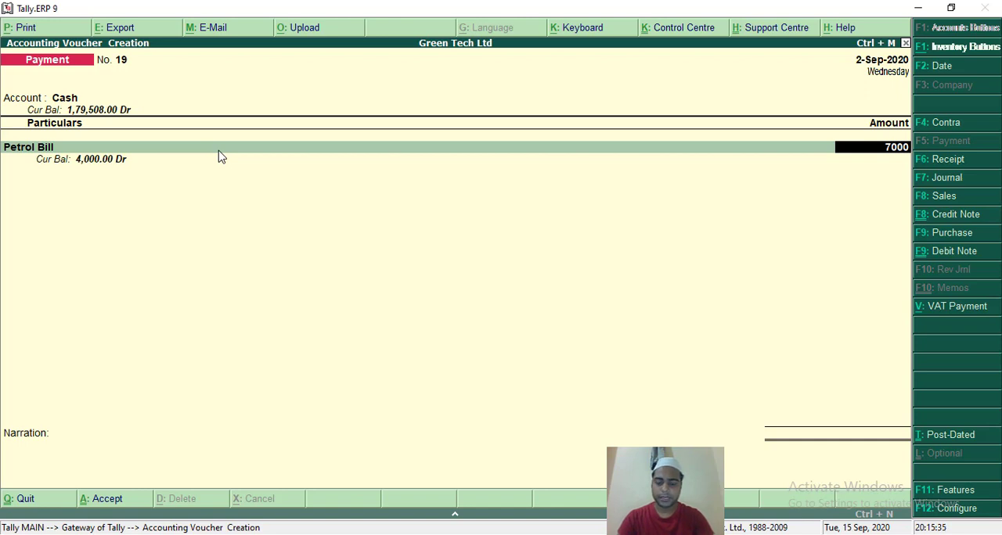
pyautogui.press('Return')
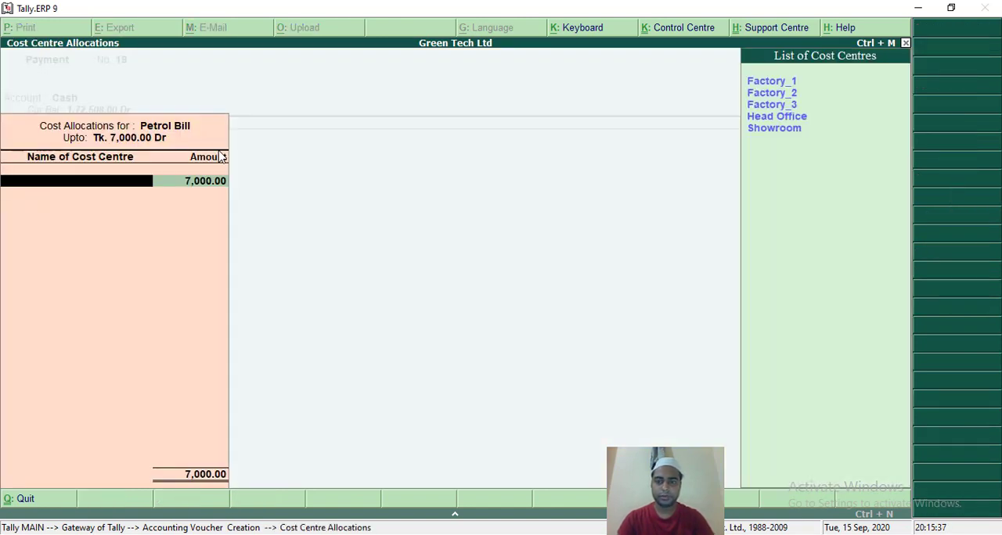
# Allocate the full 7,000 of Petrol Bill to the Factory_2 cost centre and accept the voucher with no narration.
pyautogui.press('Down')
pyautogui.press('Return')
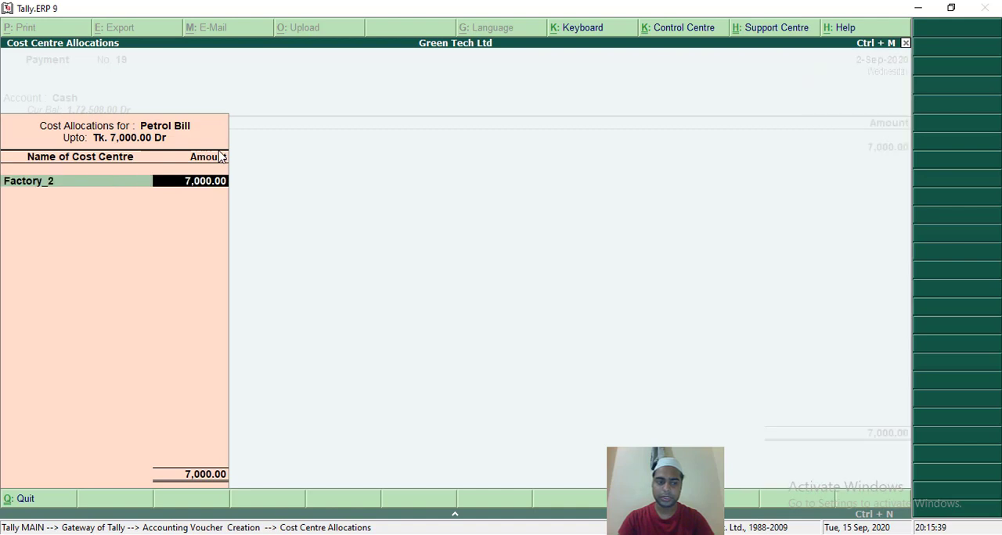
pyautogui.press('Return')
pyautogui.press('Return')
pyautogui.press('Return')
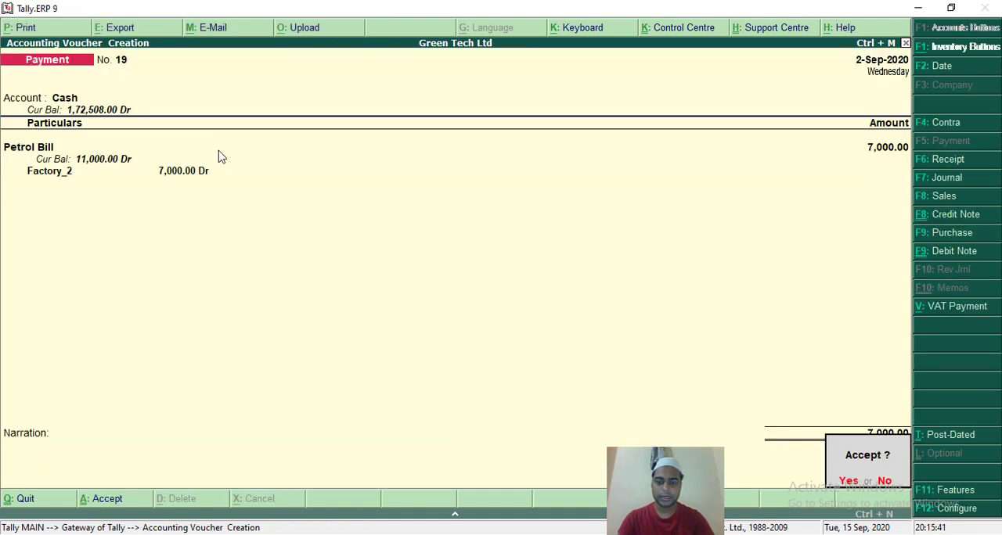
pyautogui.press('Return')
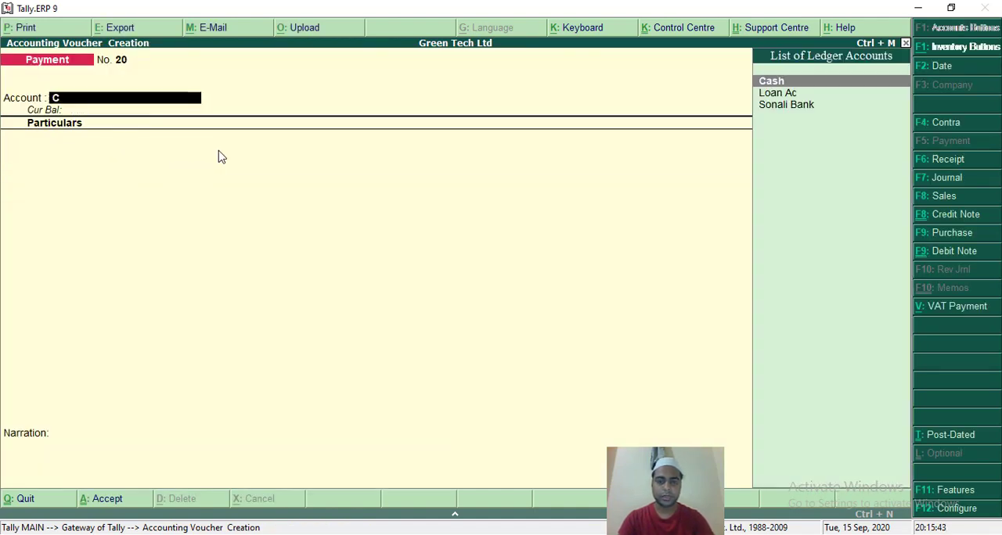
# Fill in payment voucher No. 20 with Cash as the account and Petrol Bill of 3,000 as the particulars.
pyautogui.write('C')
pyautogui.press('Return')
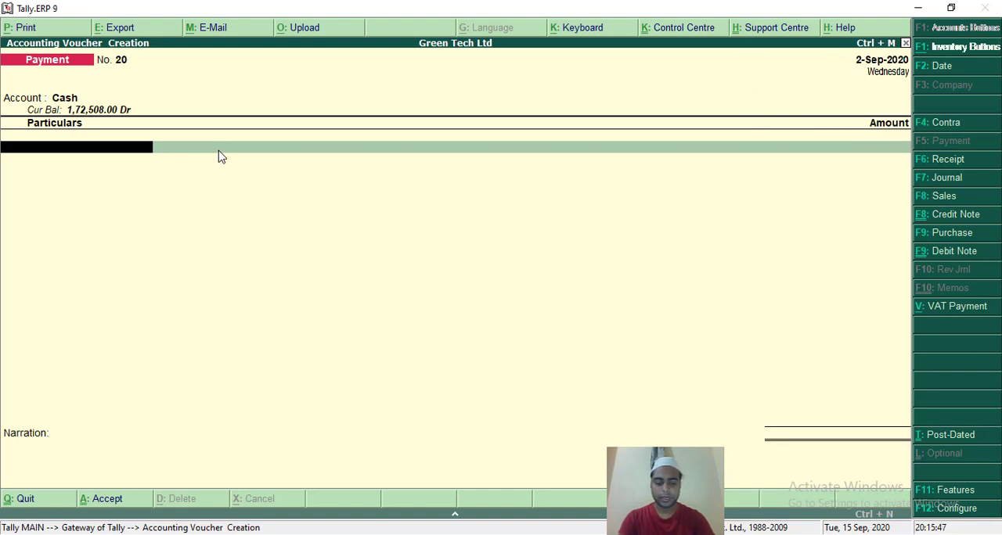
pyautogui.write('Pe')
pyautogui.press('Return')
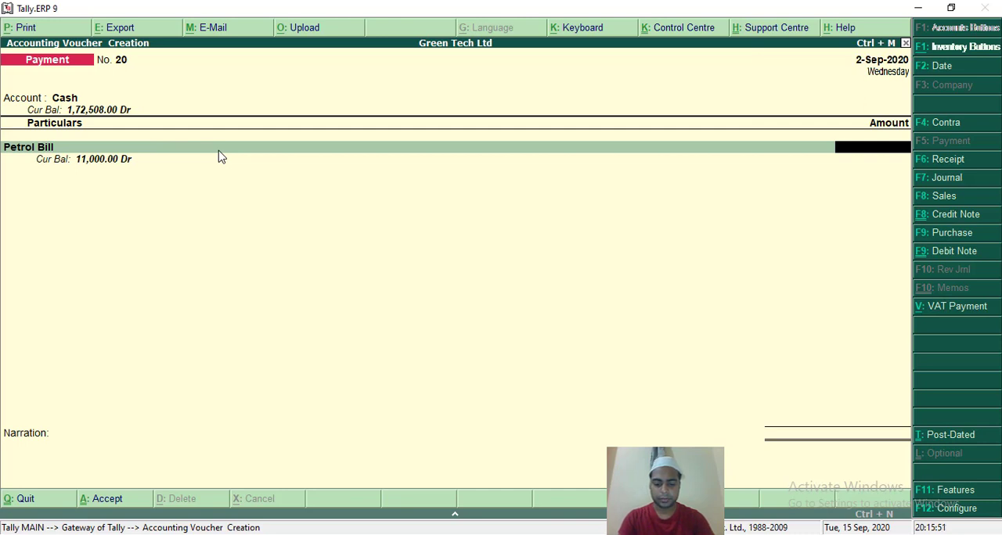
pyautogui.write('3000')
pyautogui.press('Return')
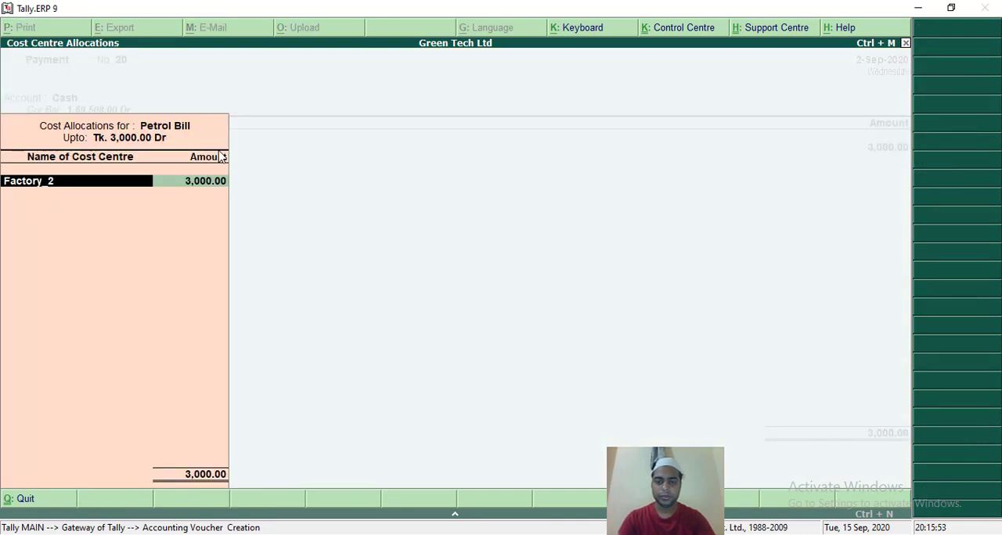
# Replace the suggested cost centre with Factory_3 for the full 3,000 of Petrol Bill and accept the voucher with no narration.
pyautogui.press('BackSpace')
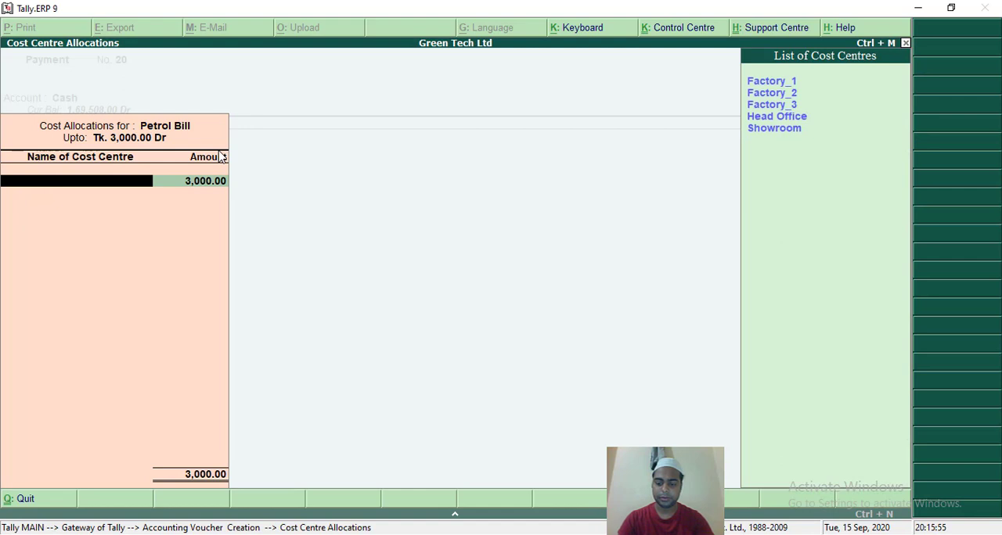
pyautogui.press('Down')
pyautogui.press('Down')
pyautogui.press('Down')
pyautogui.press('Return')
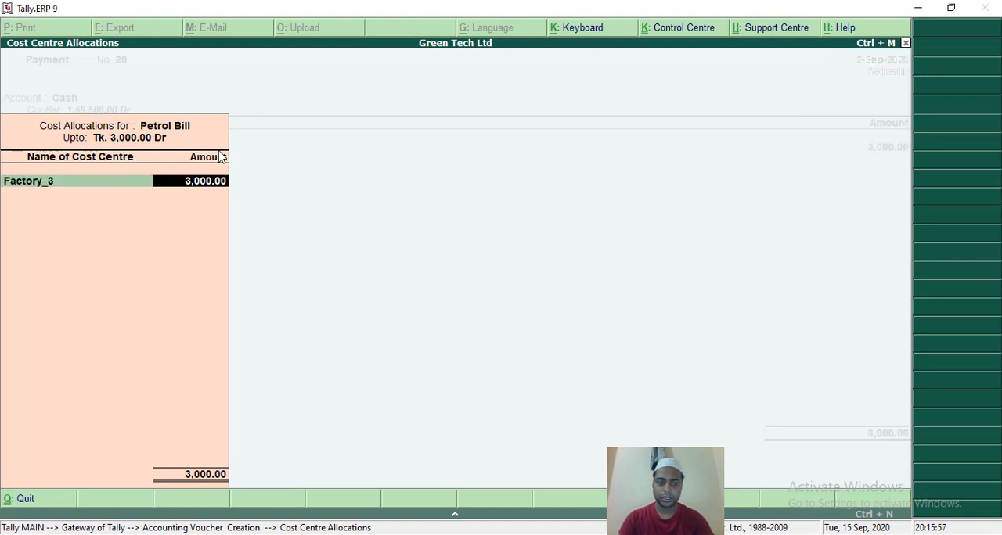
pyautogui.press('Return')
pyautogui.press('Return')
pyautogui.press('Return')
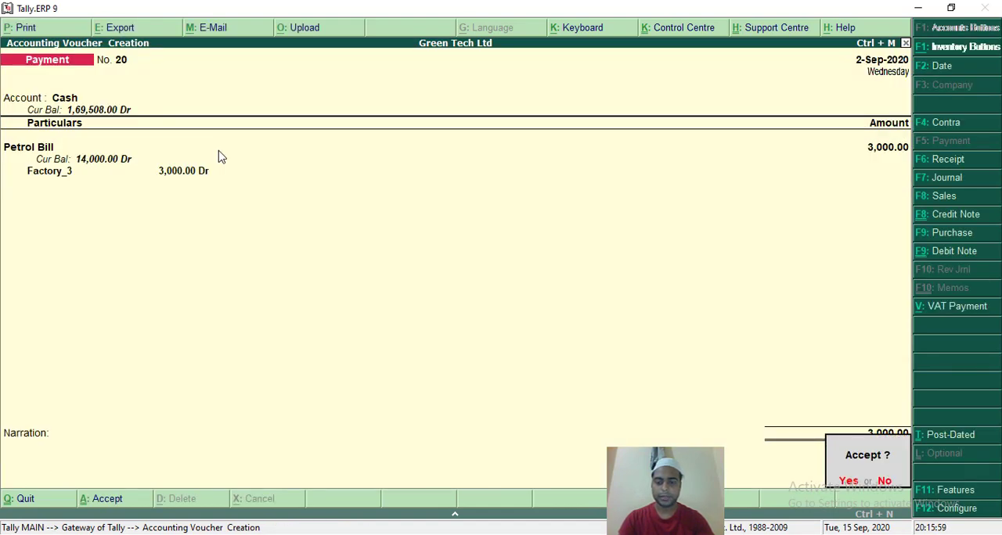
pyautogui.press('Return')
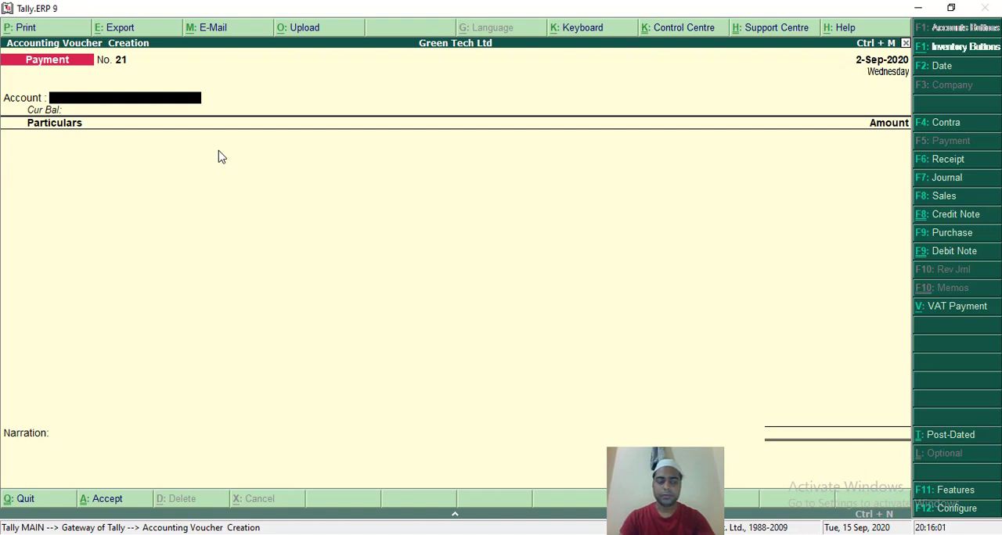
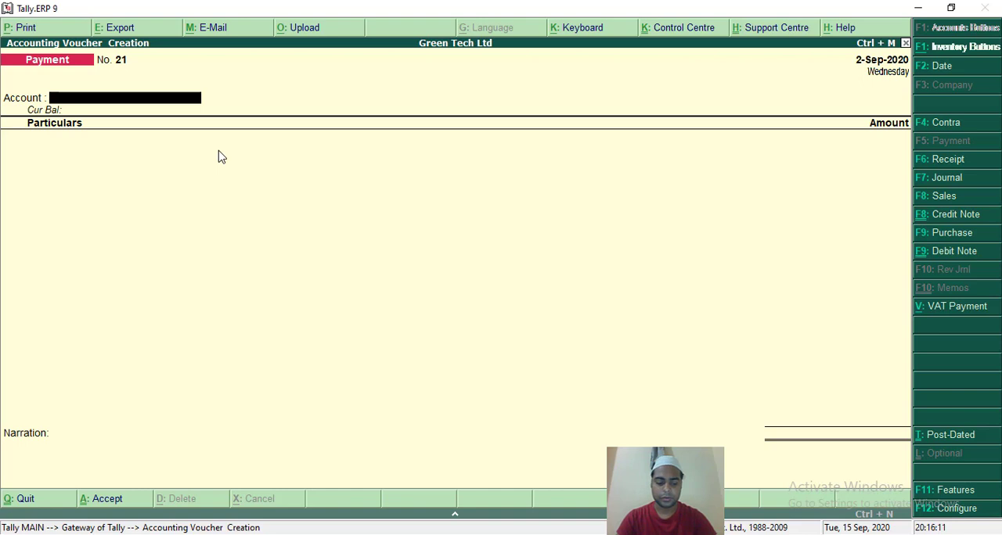
pyautogui.write('C')
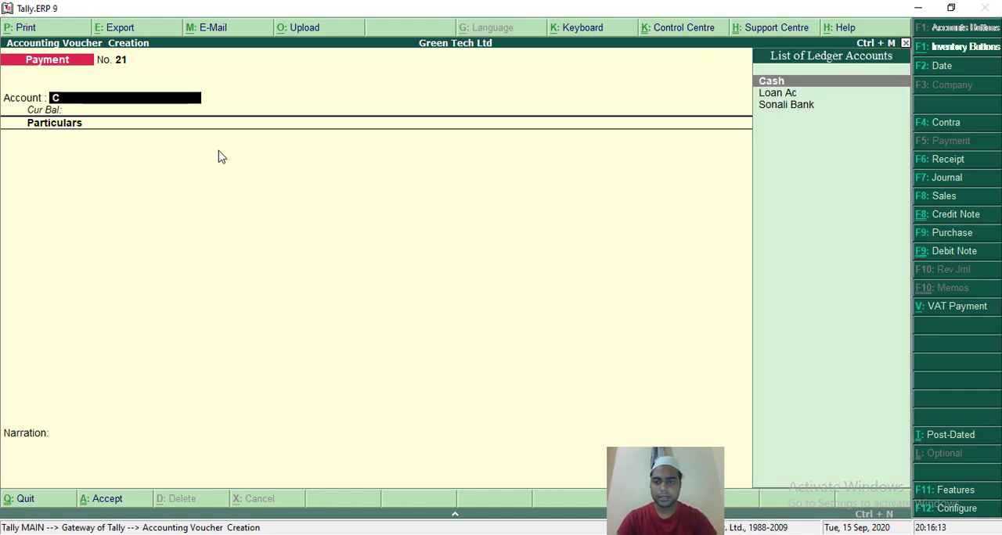
pyautogui.press('Return')
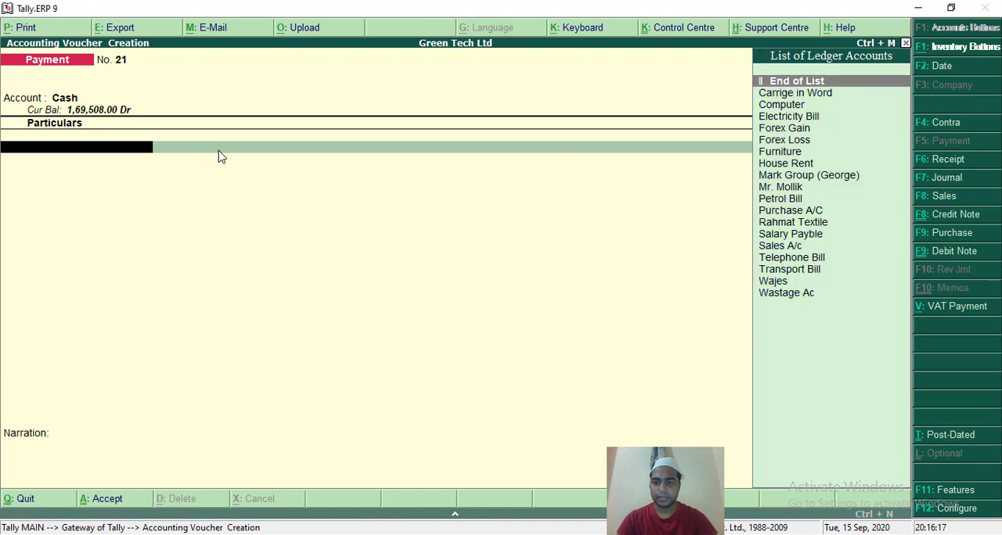
pyautogui.press('Down')
pyautogui.press('Down')
pyautogui.press('Down')
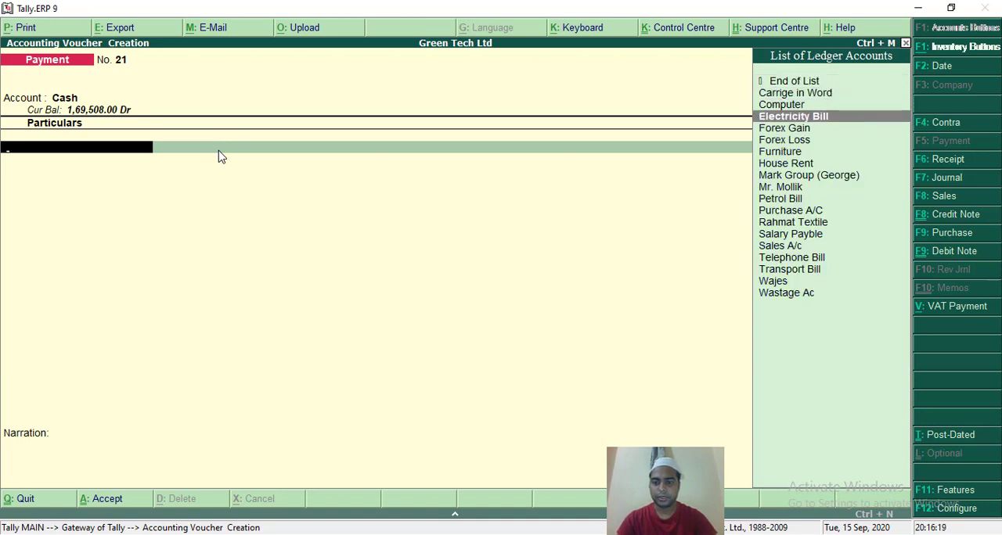
pyautogui.press('Down')
pyautogui.write('H')
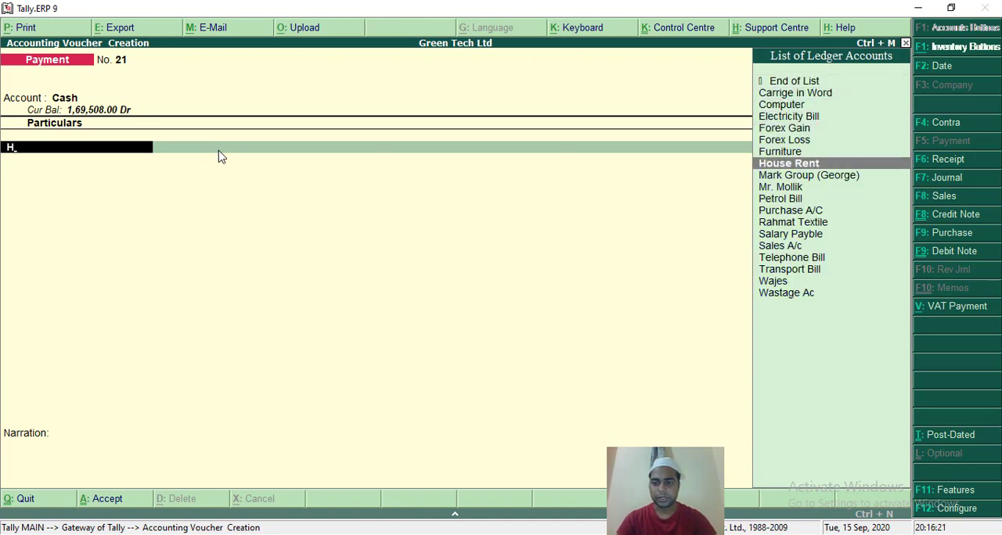
pyautogui.press('Return')
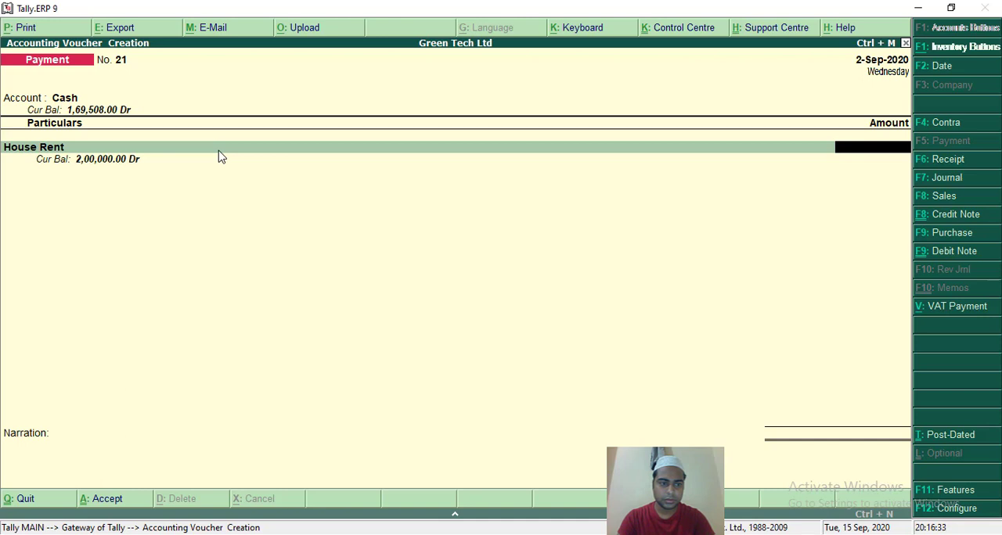
pyautogui.write('2,00,0')
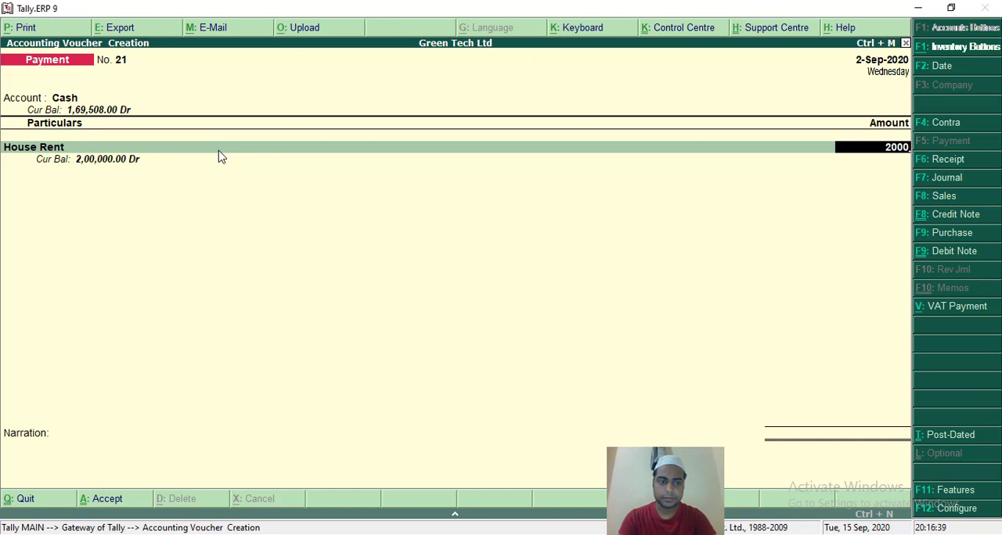
pyautogui.write('0')
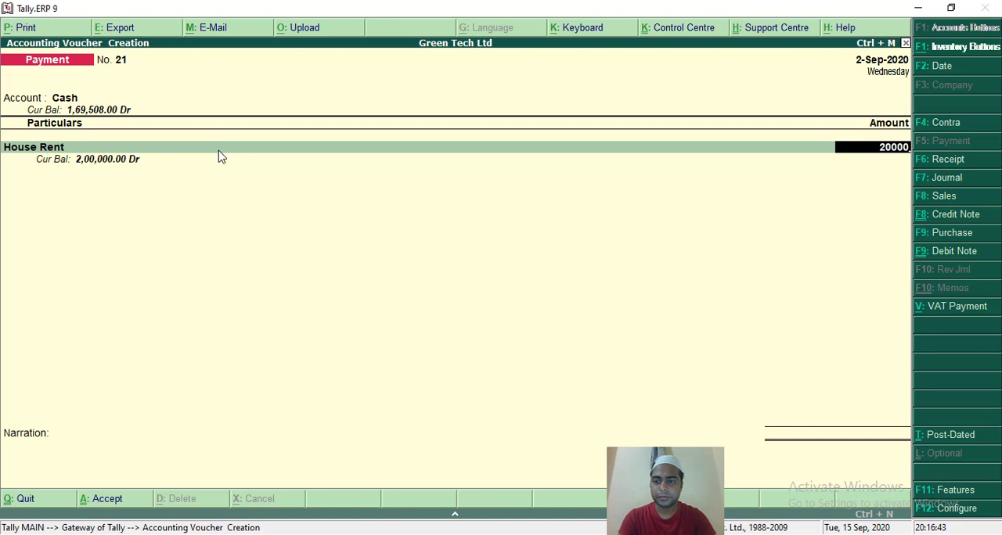
pyautogui.write('0')
pyautogui.press('Return')
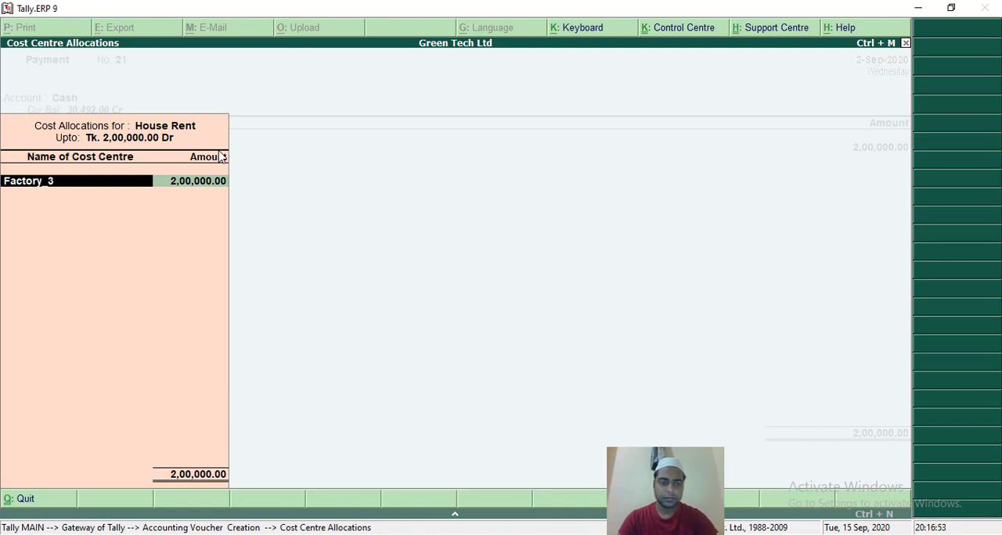
pyautogui.press('Return')
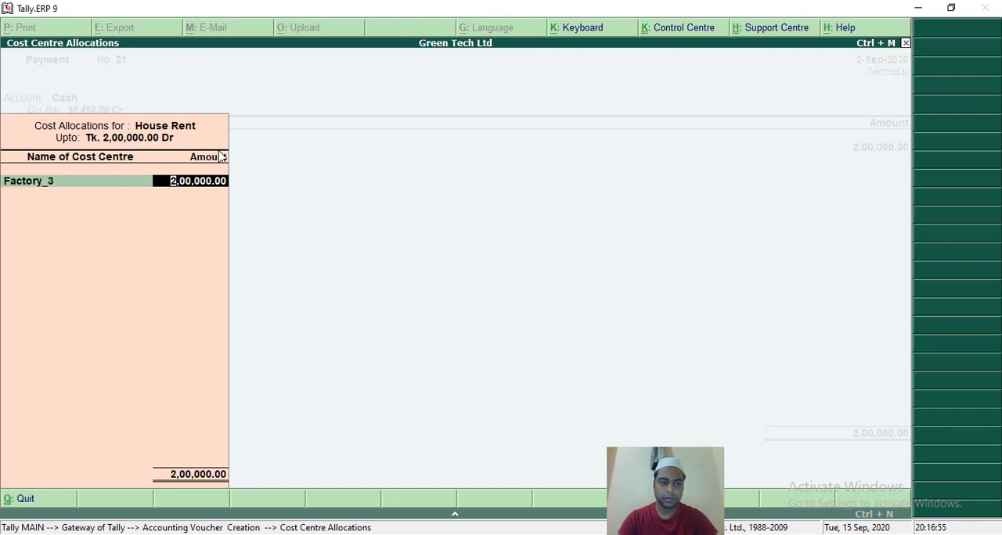
pyautogui.press('Return')
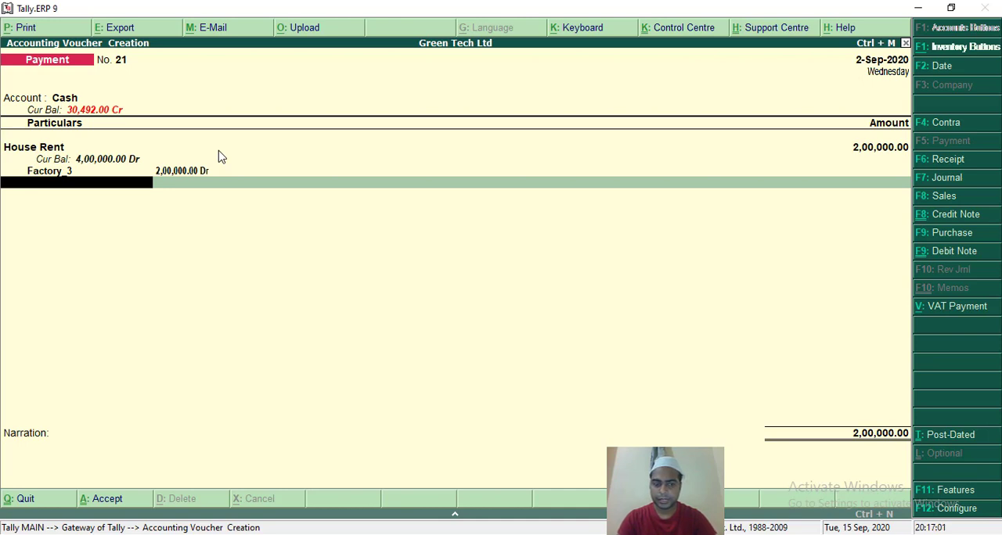
pyautogui.press('BackSpace')
pyautogui.press('BackSpace')
pyautogui.press('BackSpace')
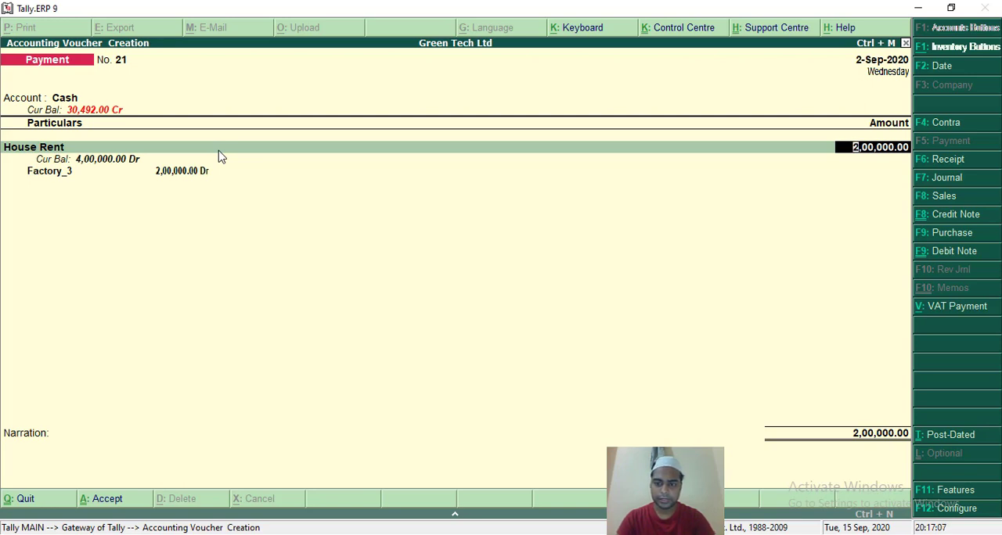
pyautogui.press('Return')
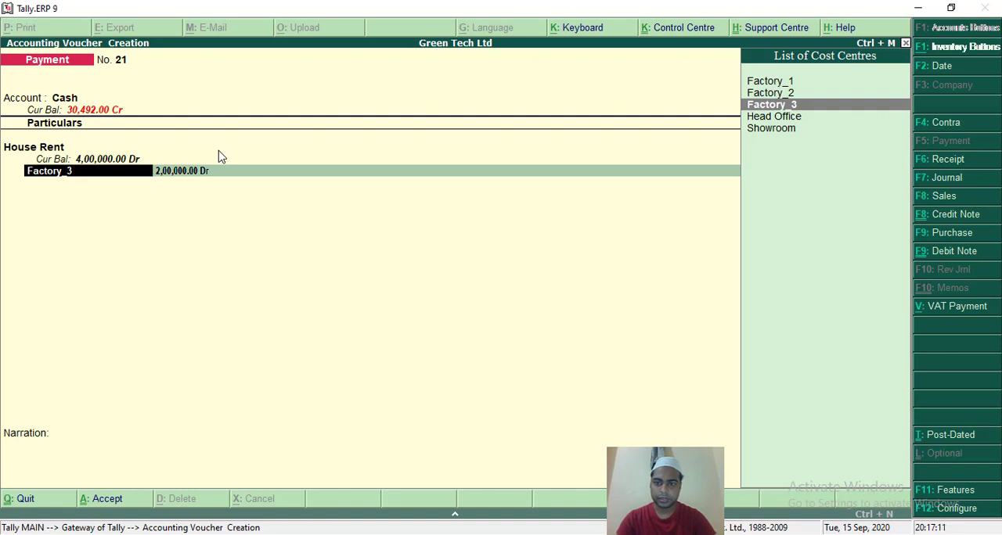
pyautogui.press('Up')
pyautogui.press('Up')
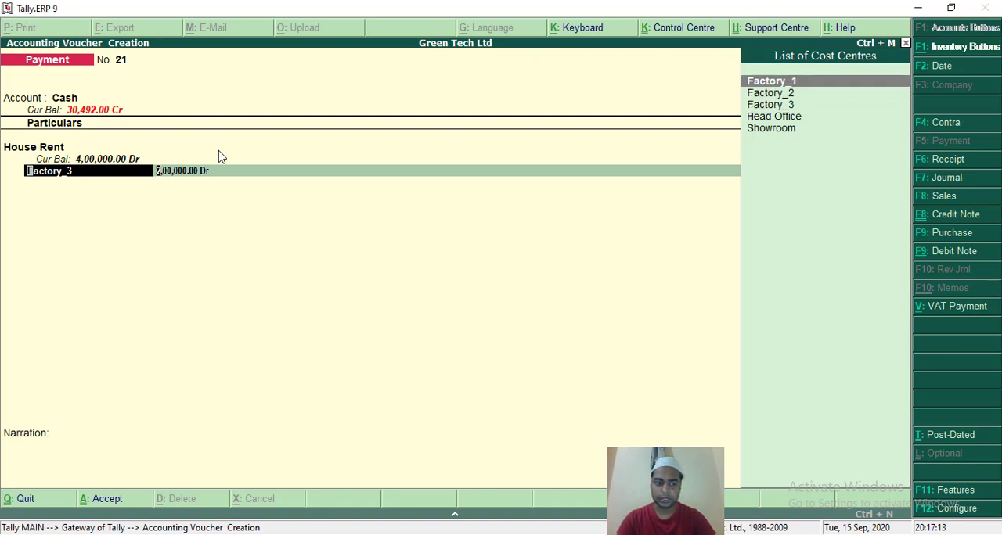
pyautogui.press('Return')
pyautogui.press('Return')
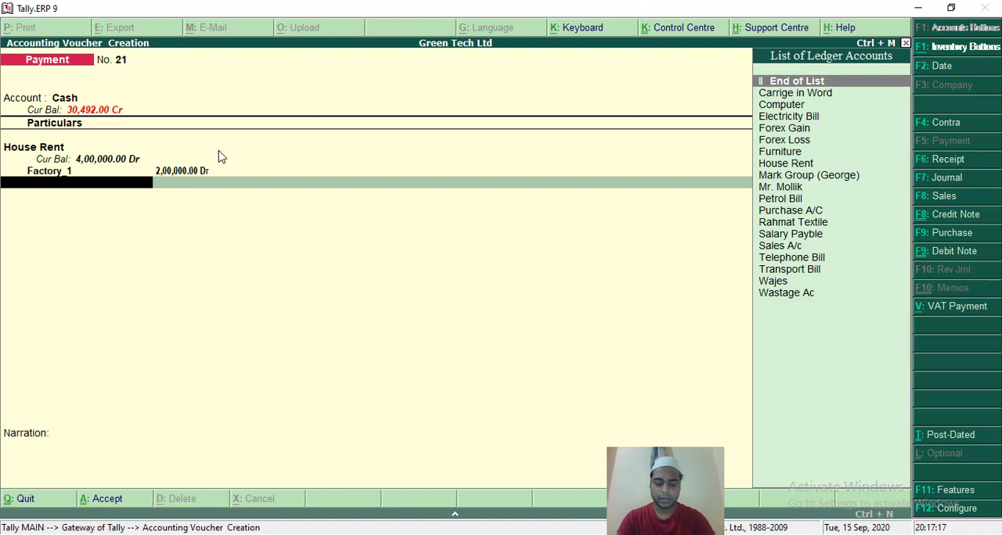
pyautogui.write('Ho')
pyautogui.press('Return')
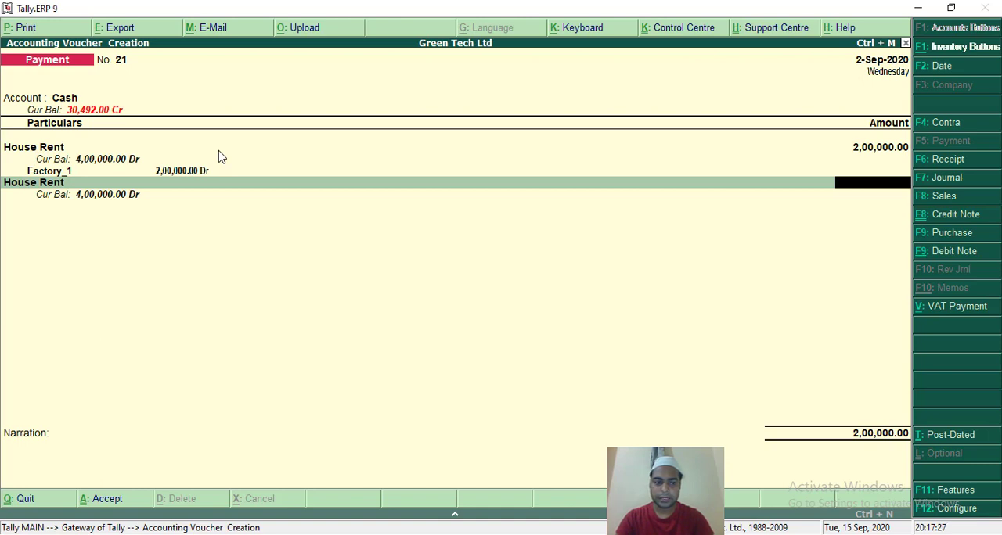
pyautogui.press('Escape')
pyautogui.press('Return')
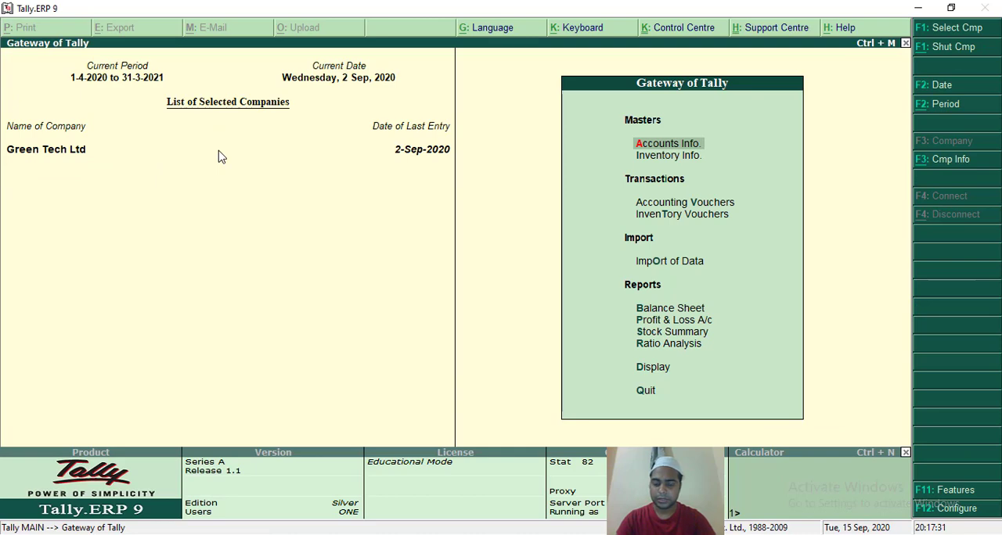
# Open the Day Book of Green Tech Ltd from the display reports.
pyautogui.press('Down')
pyautogui.press('Down')
pyautogui.press('Down')
pyautogui.press('Down')
pyautogui.press('Down')
pyautogui.press('Down')
pyautogui.press('Down')
pyautogui.press('Down')
pyautogui.press('Down')
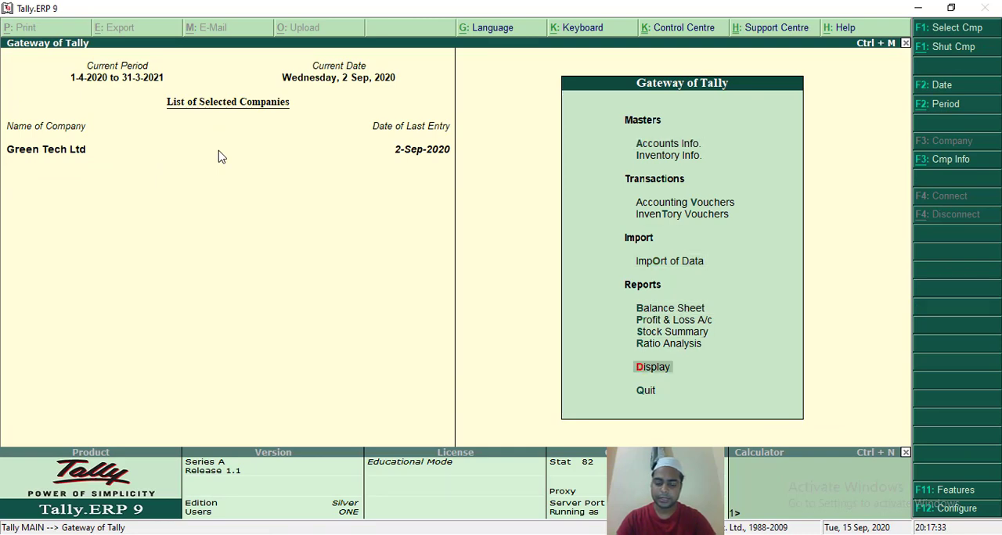
pyautogui.press('Return')
pyautogui.press('Down')
pyautogui.press('Return')
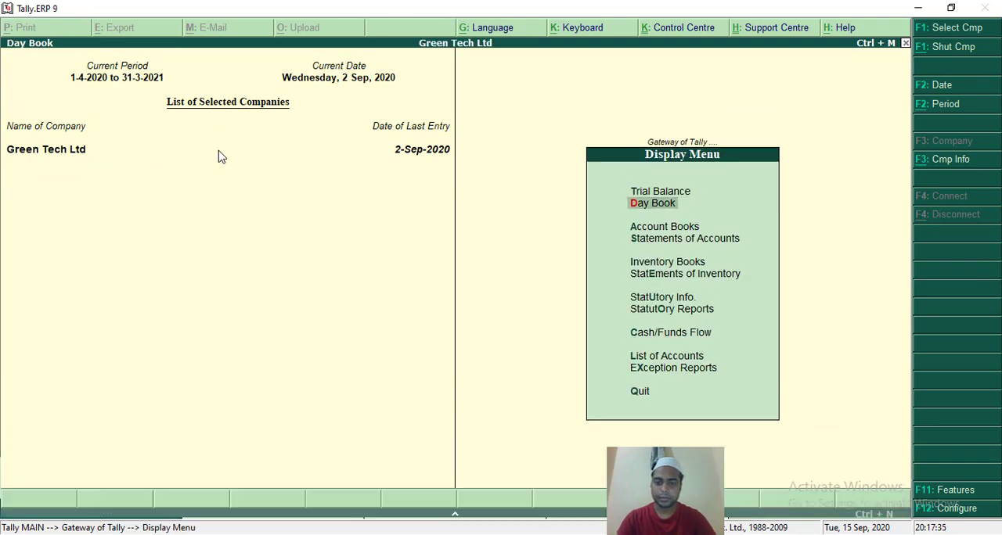
pyautogui.press('Down')
pyautogui.press('Up')
pyautogui.press('Up')
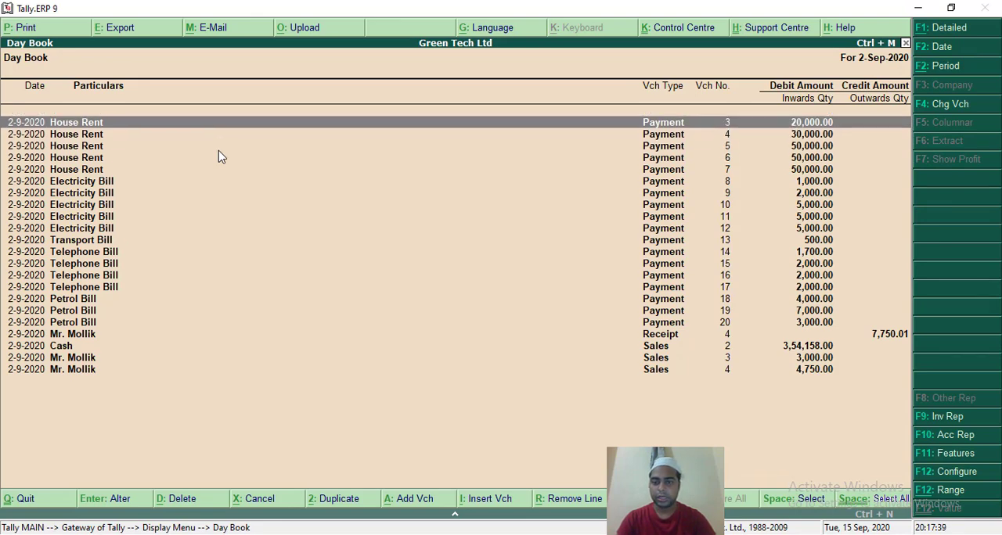
# Check the House Rent cost centre allocation in payment voucher No. 3 and return to the Day Book without saving.
pyautogui.press('Return')
pyautogui.press('Return')
pyautogui.press('Return')
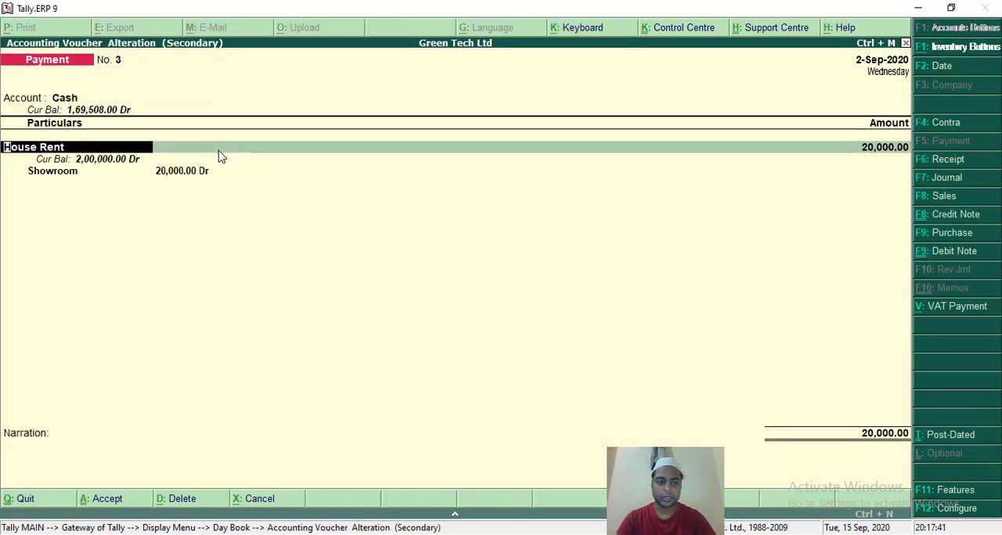
pyautogui.press('Return')
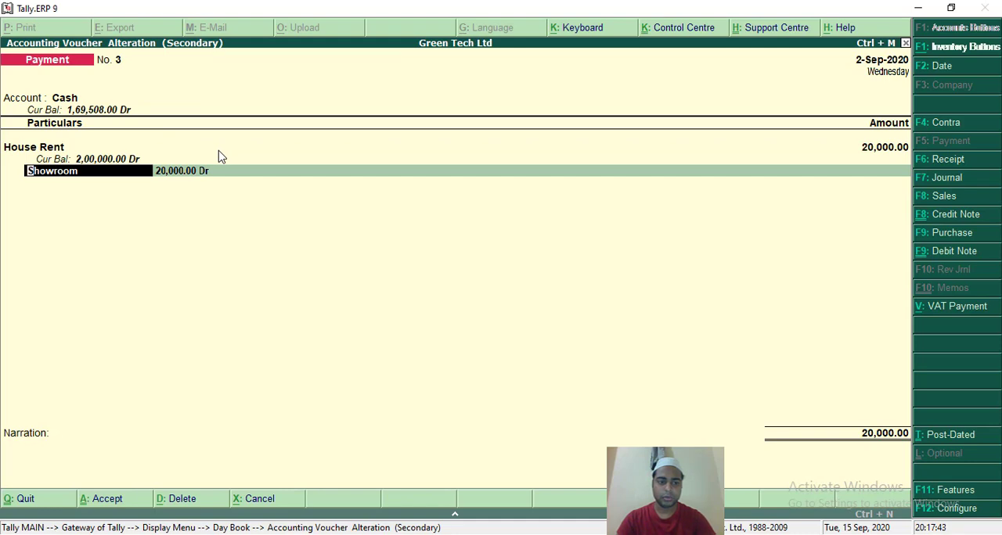
pyautogui.press('Escape')
pyautogui.press('Return')
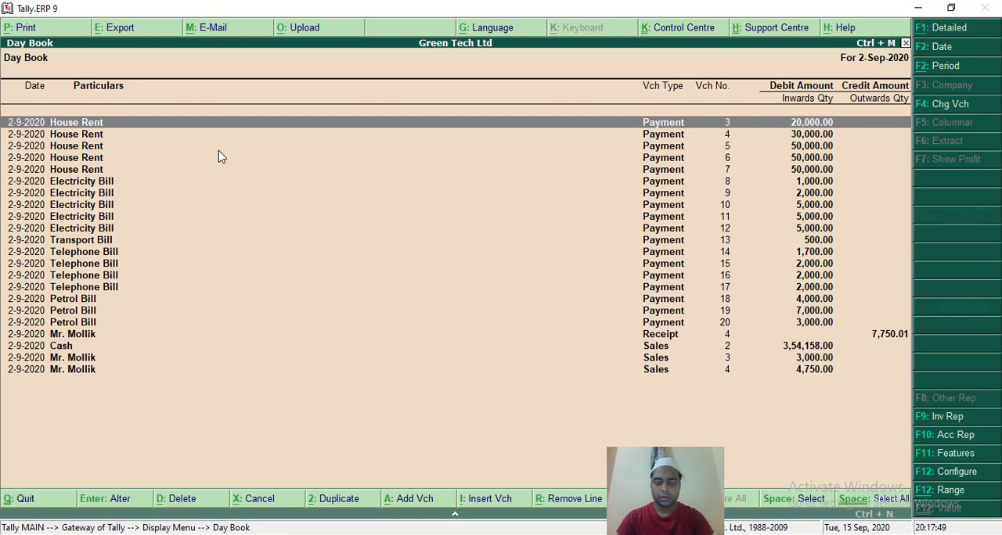
# Check the House Rent cost centre allocation in payment voucher No. 4 and return to the Day Book without saving.
pyautogui.press('Down')
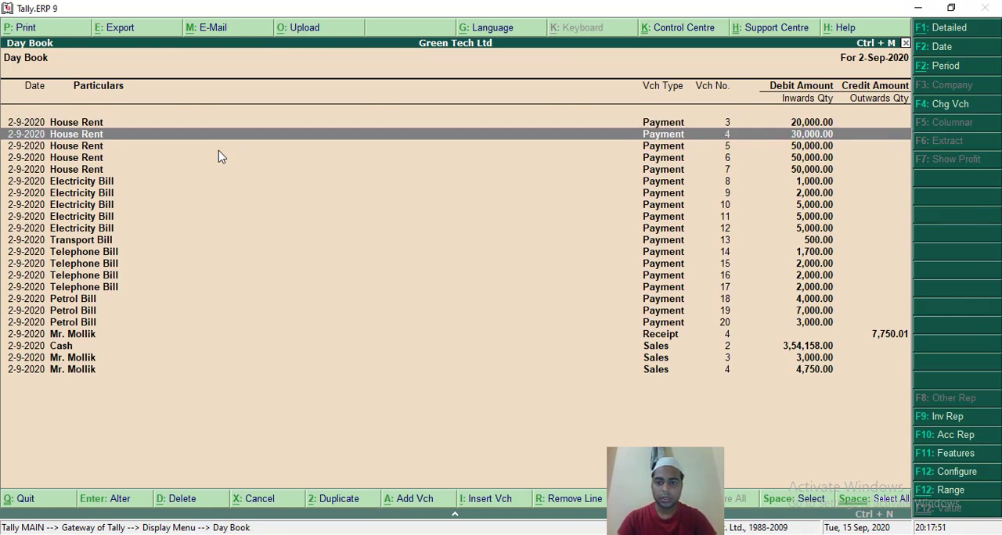
pyautogui.press('Return')
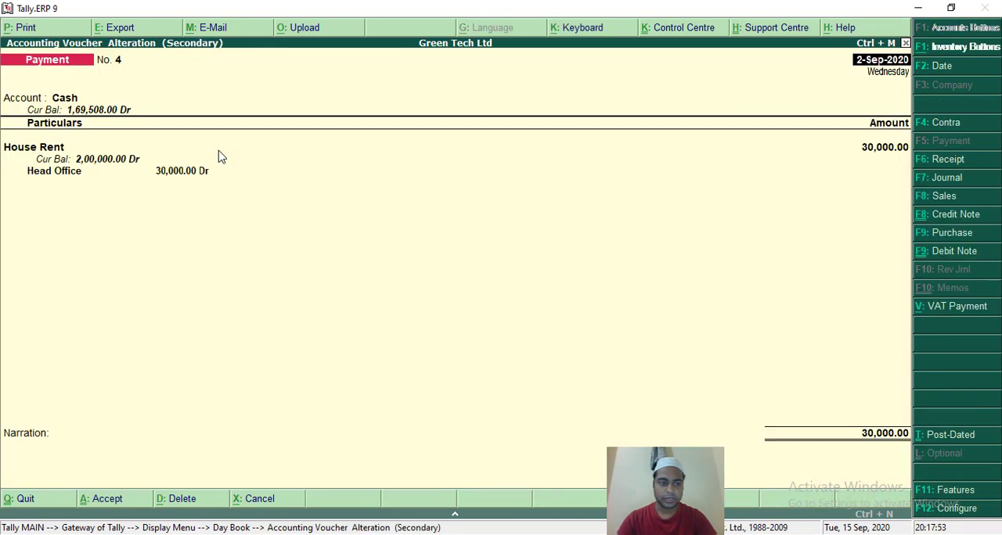
pyautogui.press('Return')
pyautogui.press('Return')
pyautogui.press('Return')
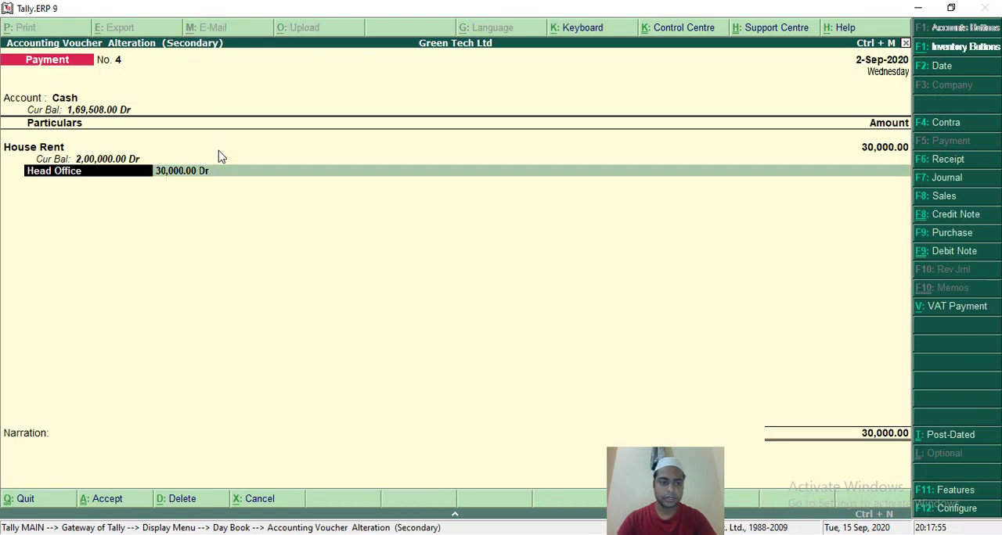
pyautogui.press('Escape')
pyautogui.press('y')
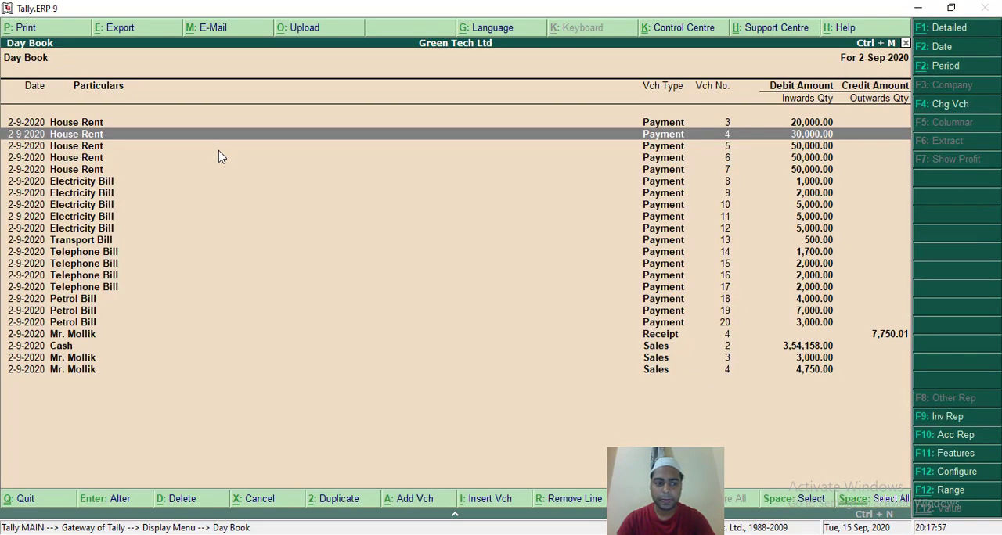
# Review the House Rent and Electricity Bill payment entries in the Day Book and return to the Gateway of Tally.
pyautogui.press('Down')
pyautogui.press('Down')
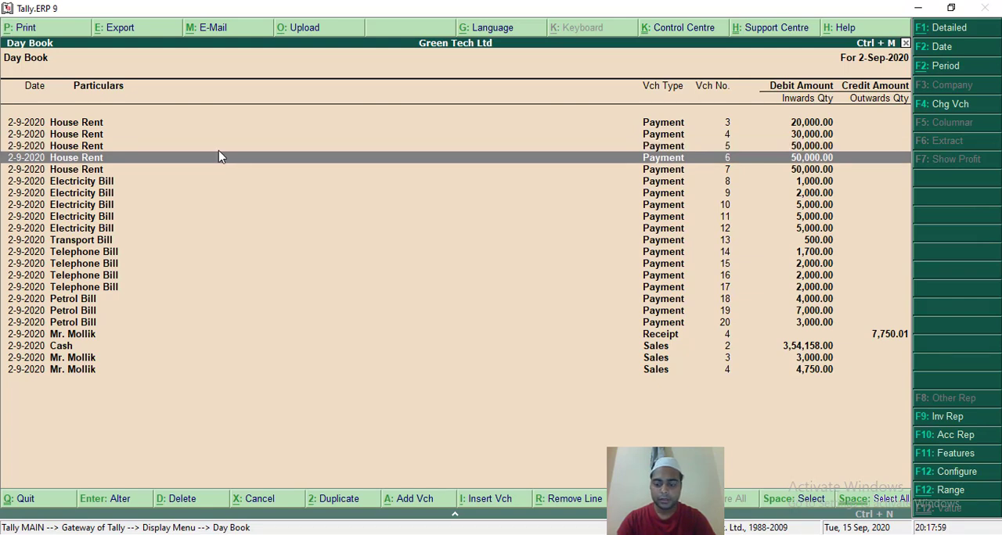
pyautogui.press('Up')
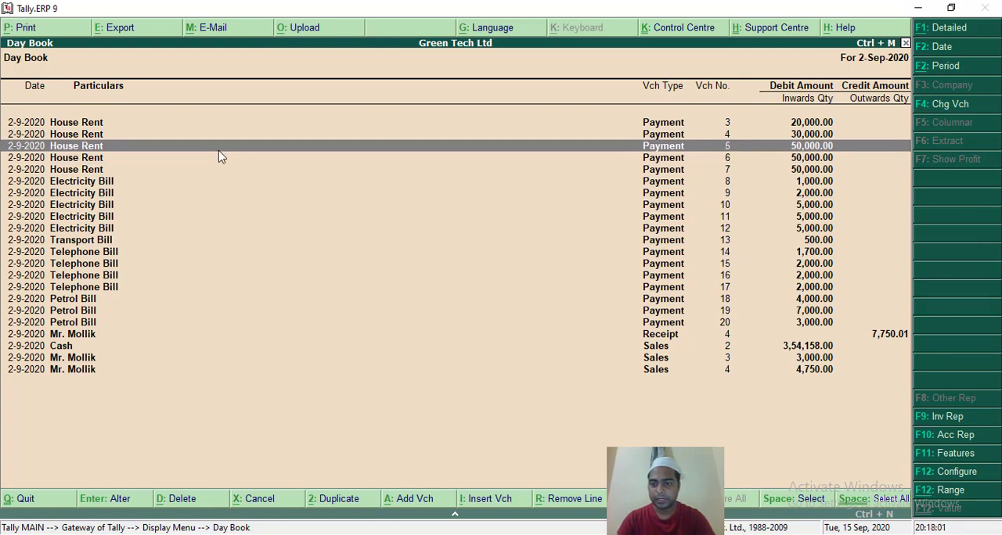
pyautogui.press('Up')
pyautogui.press('Down')
pyautogui.press('Down')
pyautogui.press('Down')
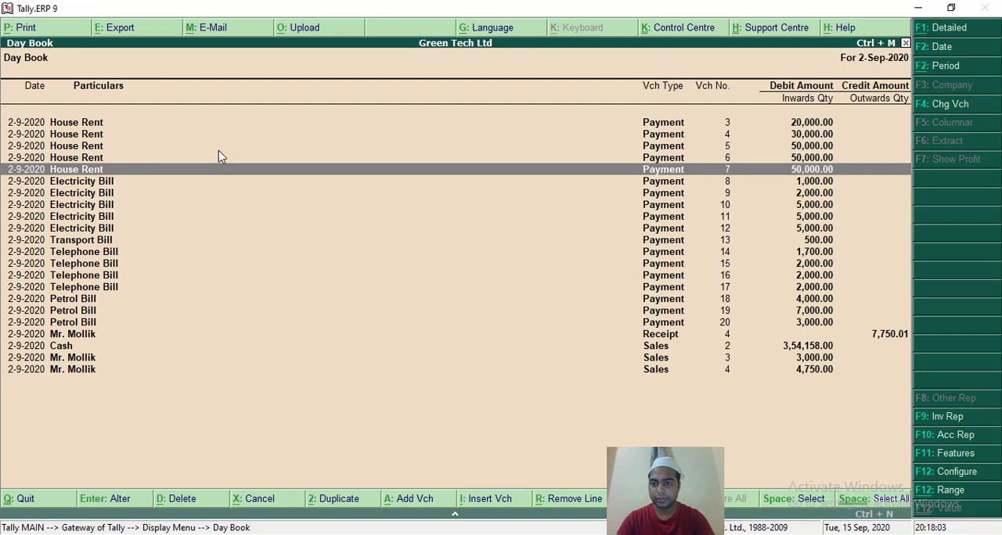
pyautogui.press('Up')
pyautogui.press('Up')
pyautogui.press('Up')
pyautogui.press('Up')
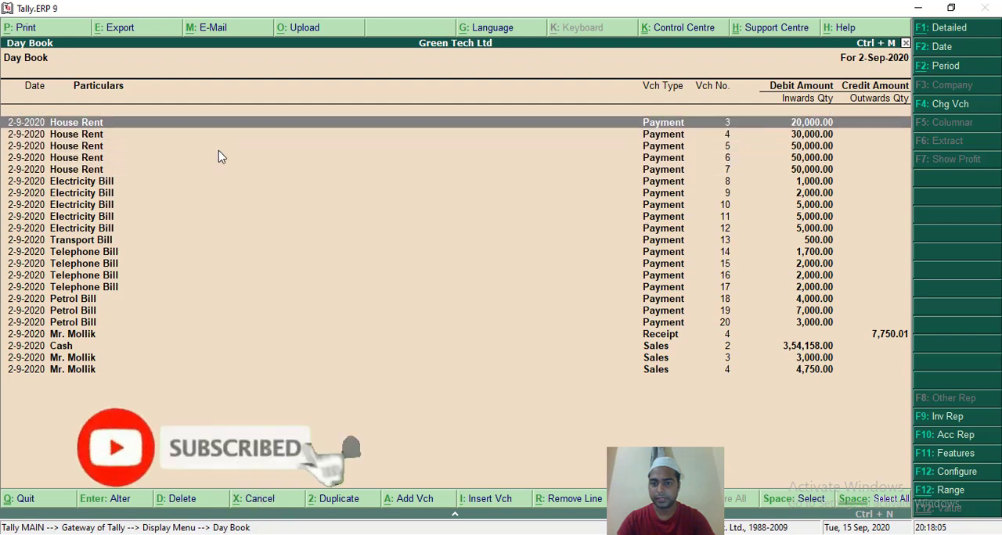
pyautogui.press('Down')
pyautogui.press('Down')
pyautogui.press('Down')
pyautogui.press('Down')
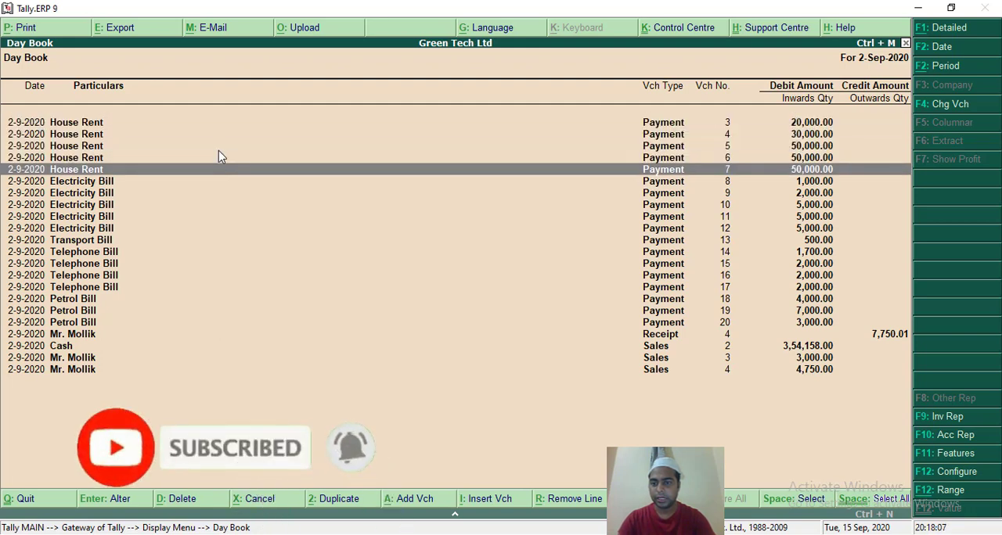
pyautogui.press('Up')
pyautogui.press('Up')
pyautogui.press('Up')
pyautogui.press('Up')
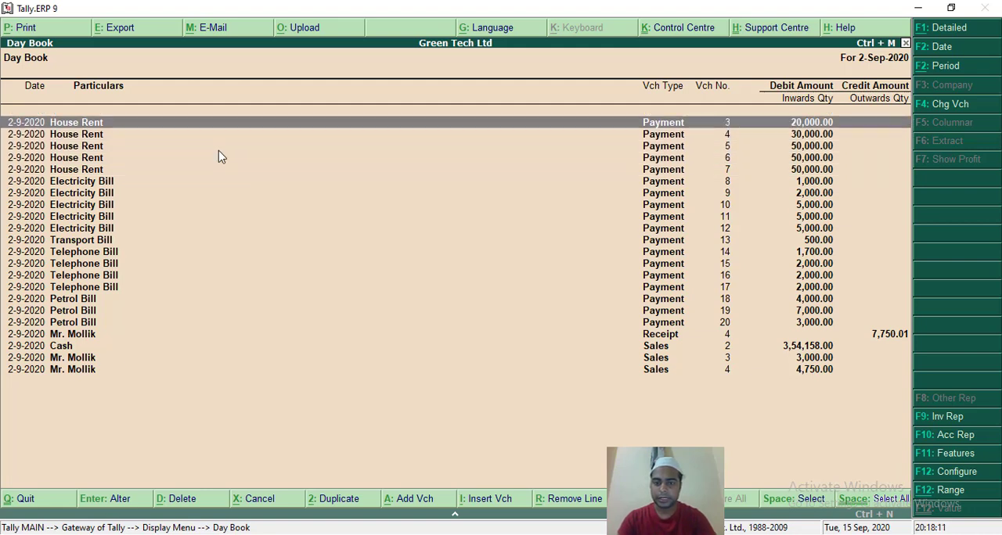
pyautogui.press('Down')
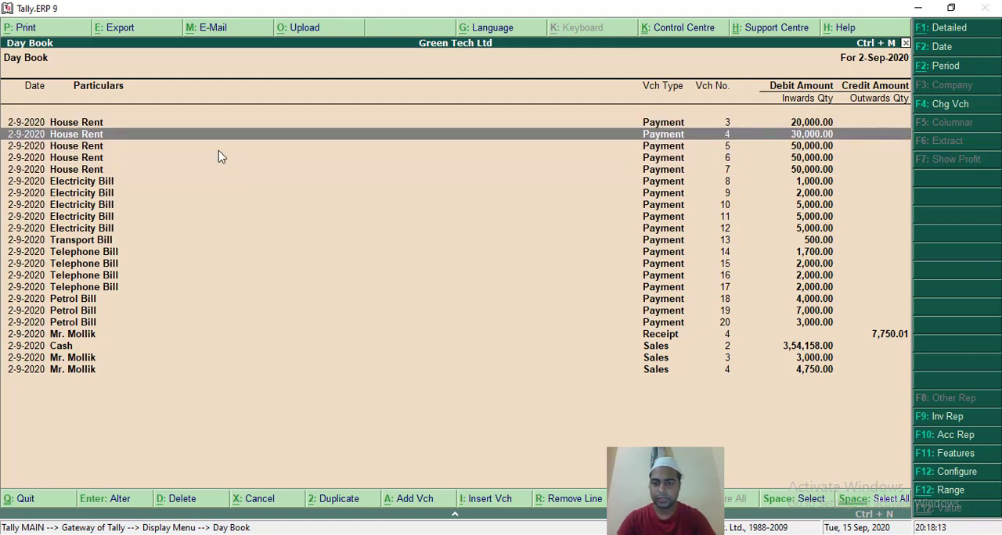
pyautogui.press('Down')
pyautogui.press('Down')
pyautogui.press('Down')
pyautogui.press('Down')
pyautogui.press('Down')
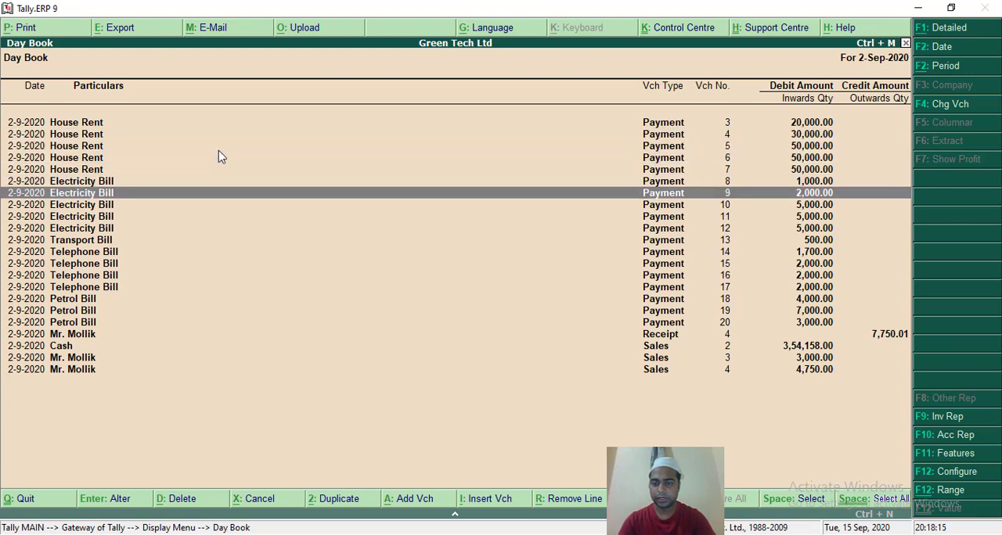
pyautogui.press('Escape')
pyautogui.press('Escape')
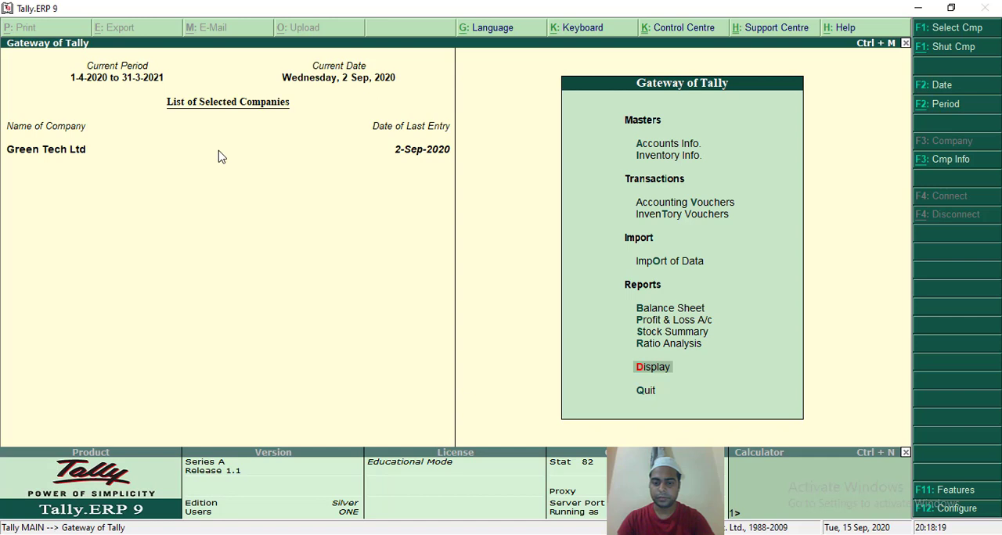
# Stay in the program and start a new payment voucher with Cash as the paying account.
pyautogui.press('Escape')
pyautogui.press('n')
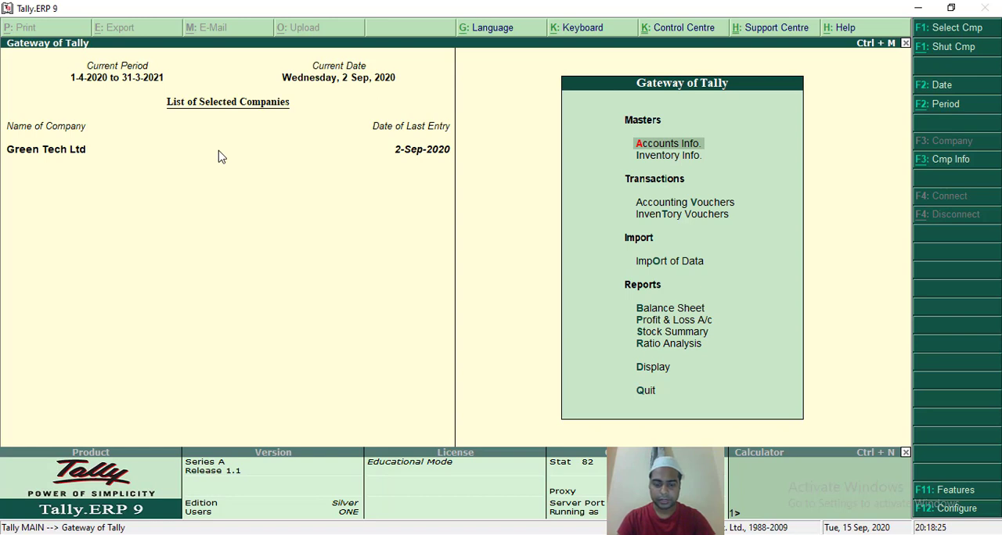
pyautogui.write('v')
pyautogui.write('C')
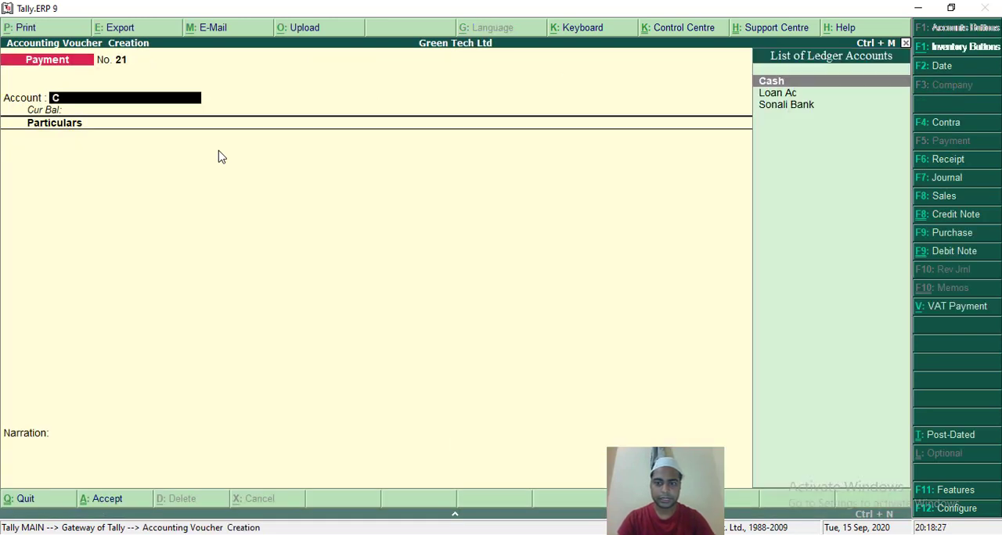
pyautogui.press('Return')
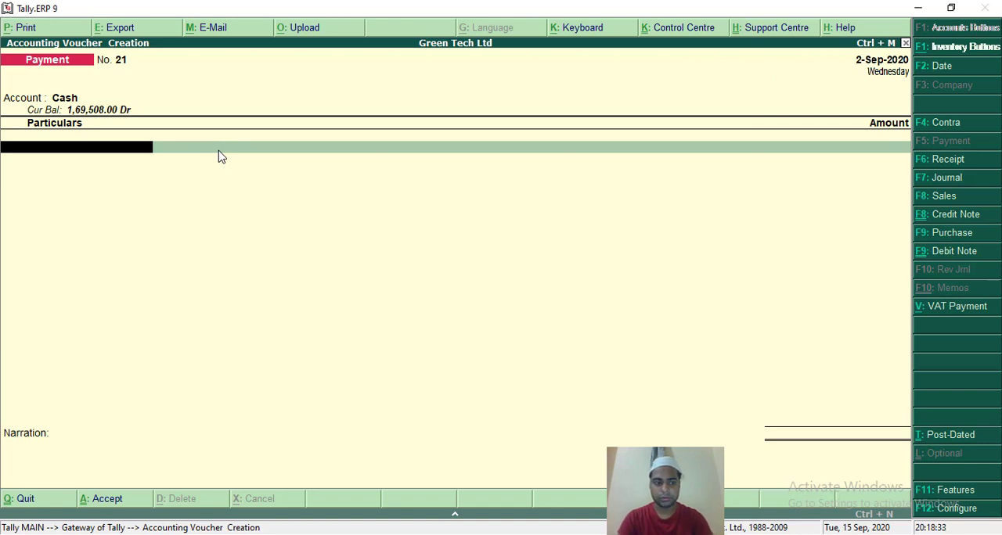
# Enter House Rent of 20,000 in the payment voucher and allocate it to the Showroom cost centre.
pyautogui.write('Ho')
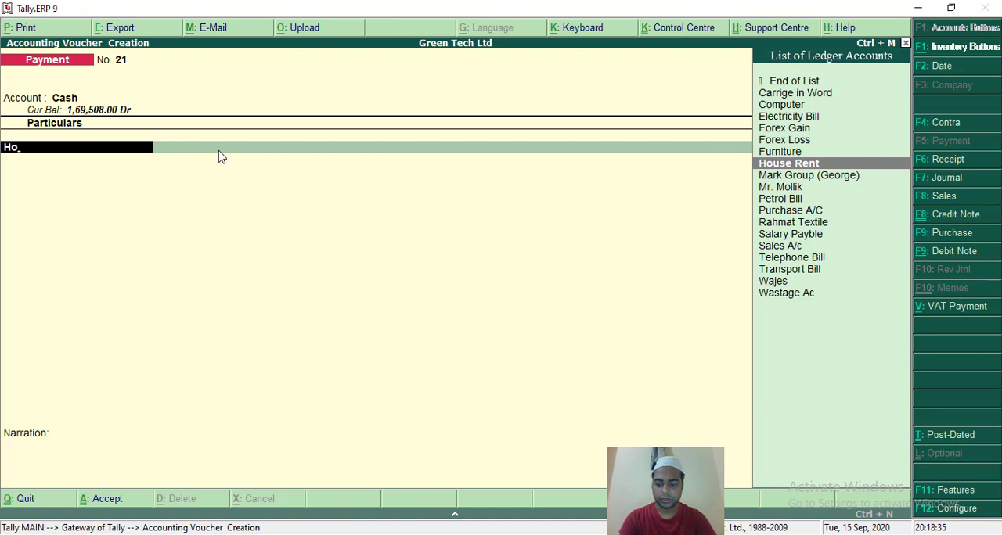
pyautogui.press('Return')
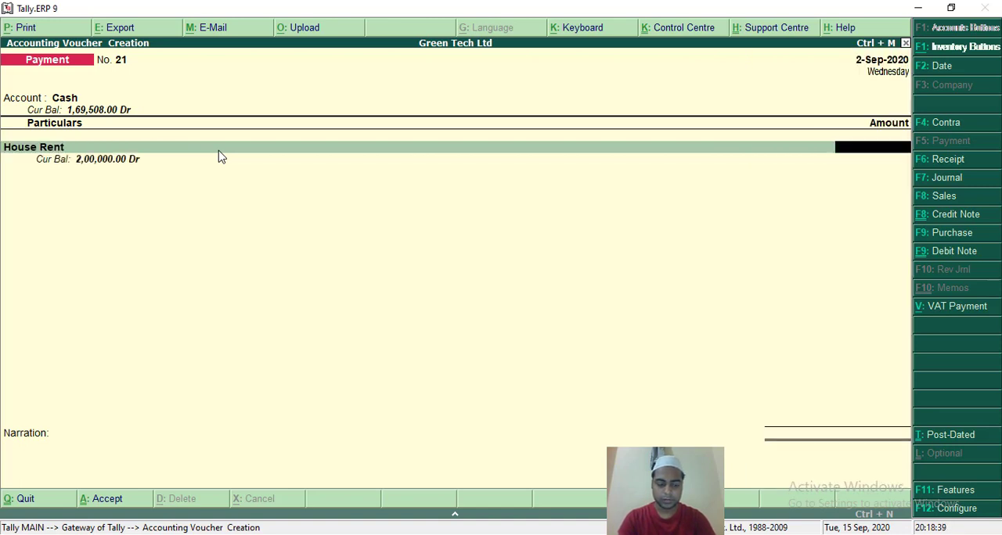
pyautogui.write('20000')
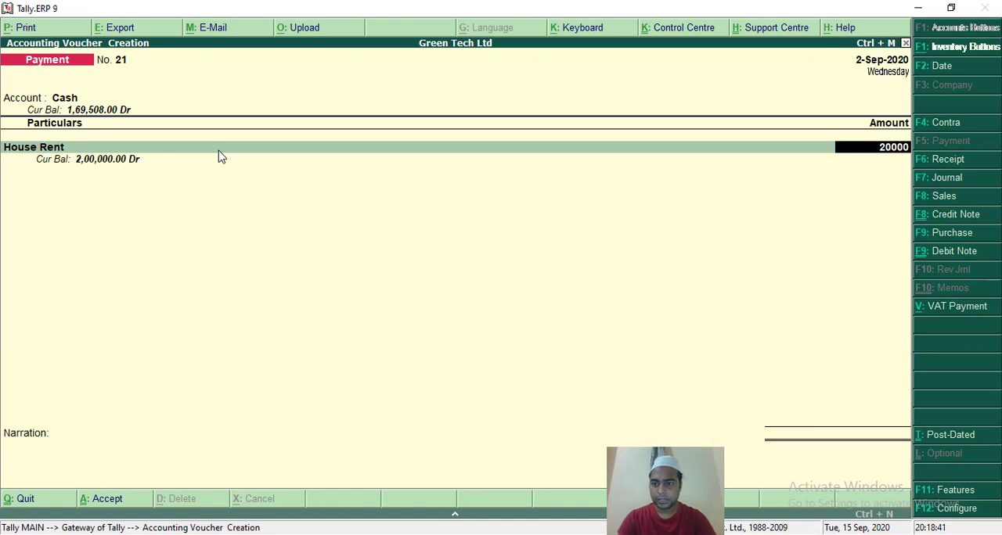
pyautogui.press('Return')
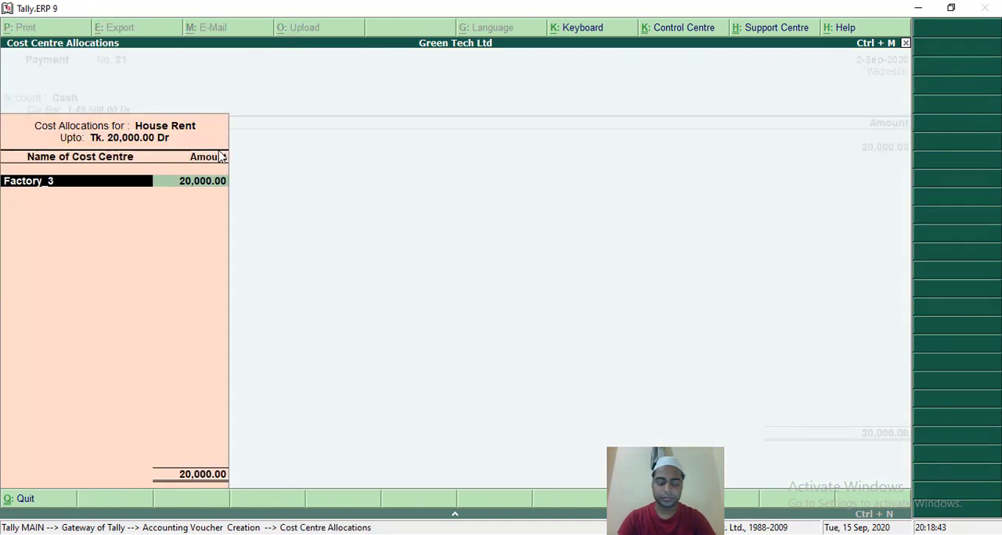
pyautogui.write('S')
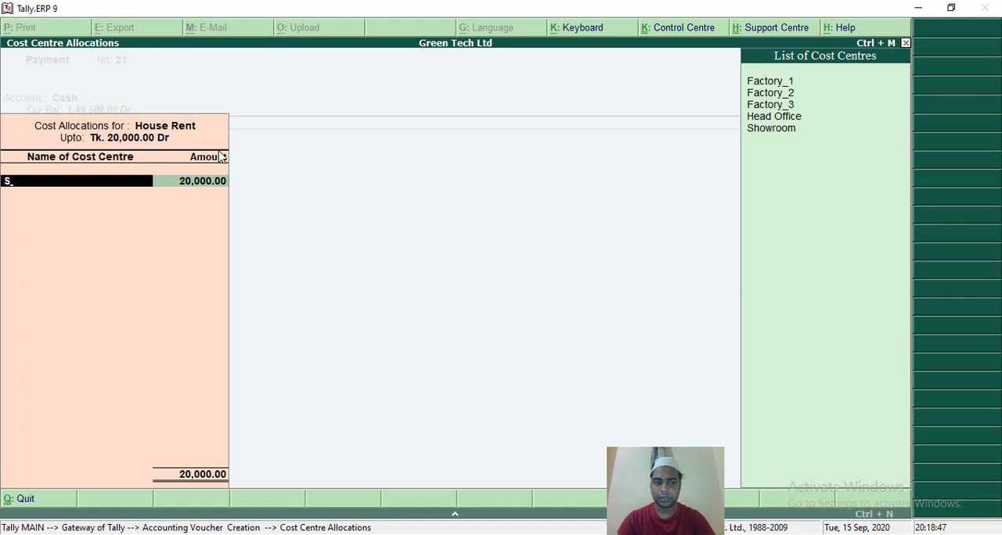
pyautogui.write('h')
pyautogui.press('Return')
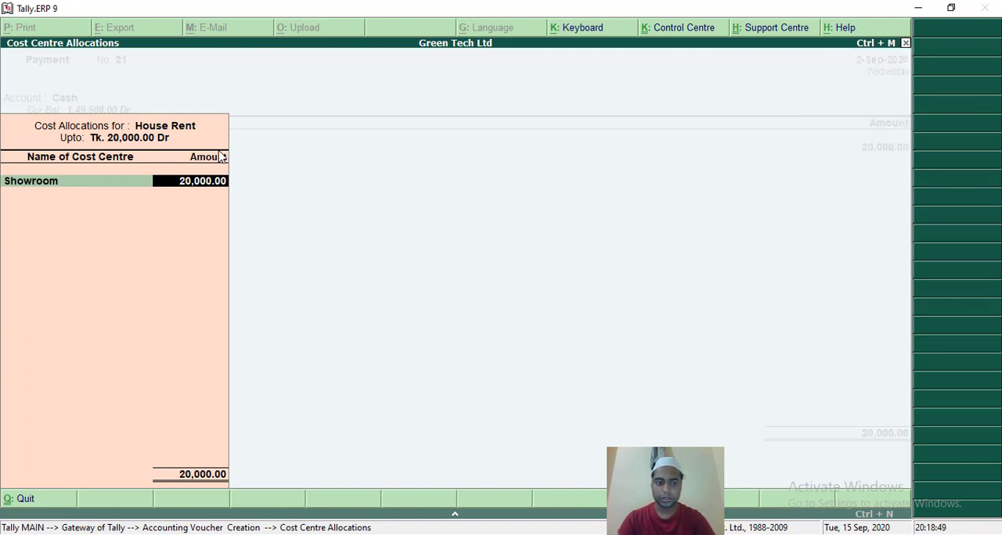
pyautogui.press('Return')
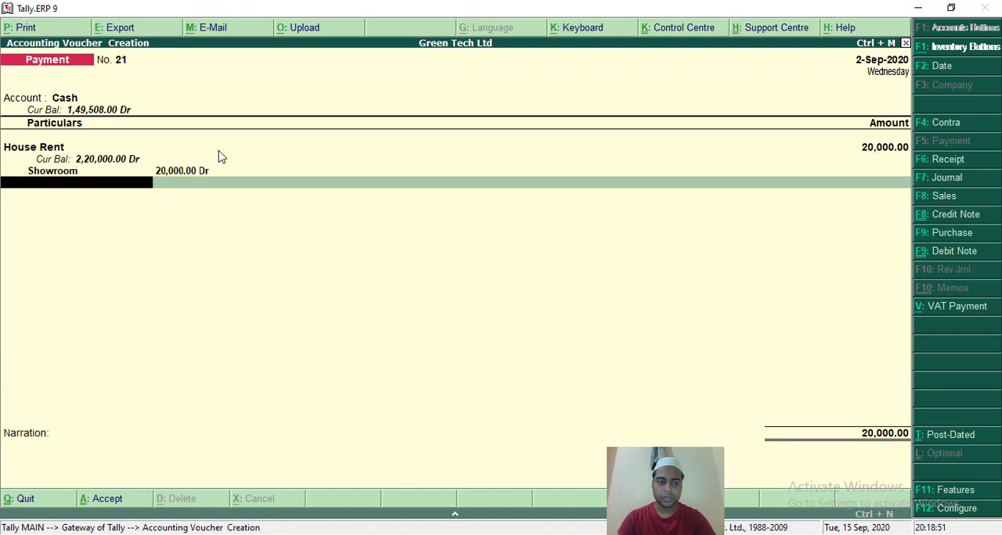
# Add a House Rent line of 30,000 to the voucher and allocate it to the Head Office cost centre.
pyautogui.write('Ho')
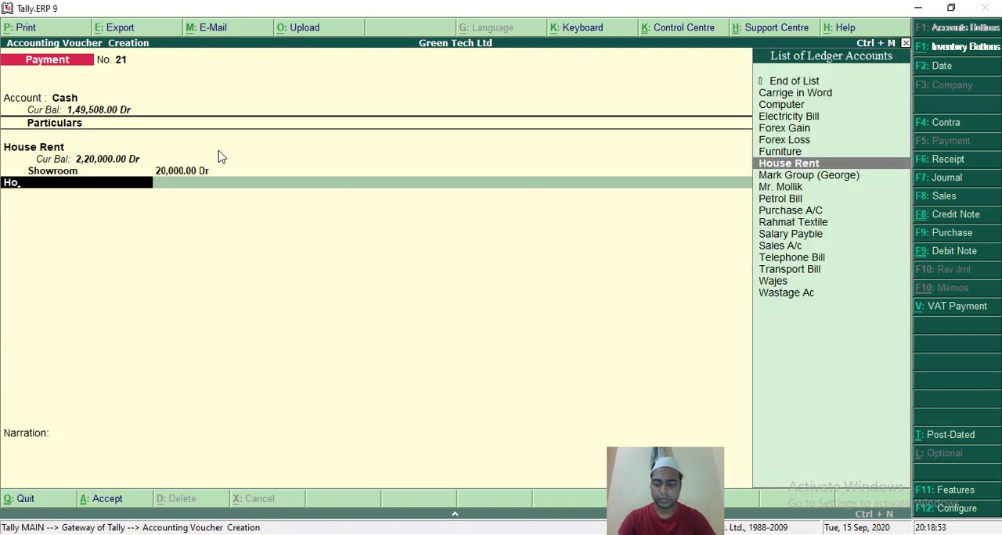
pyautogui.press('Return')
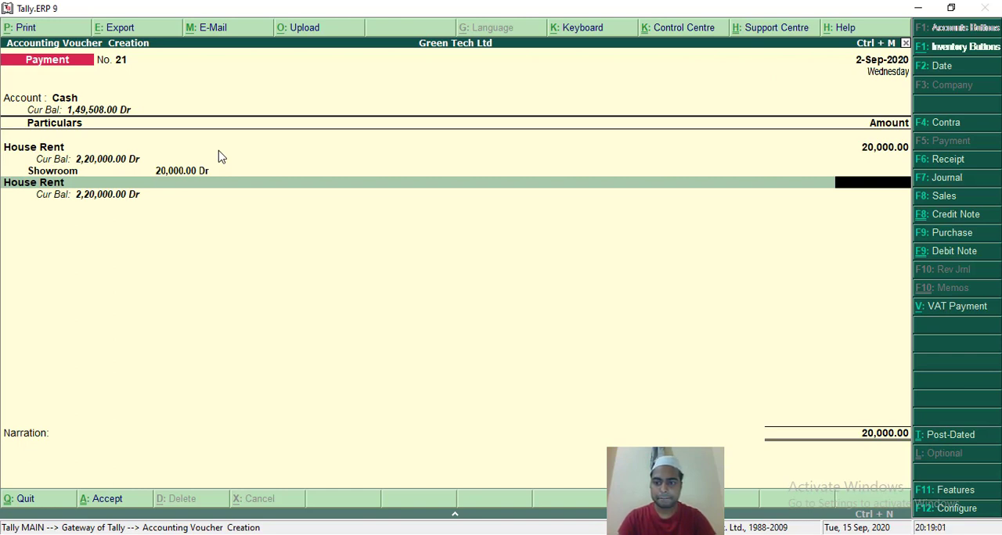
pyautogui.write('3')
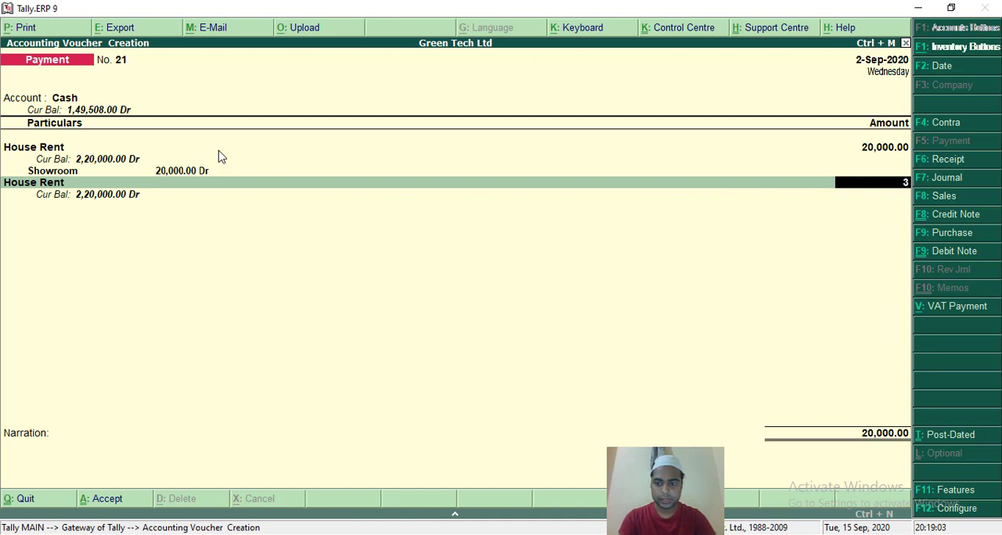
pyautogui.write('0000')
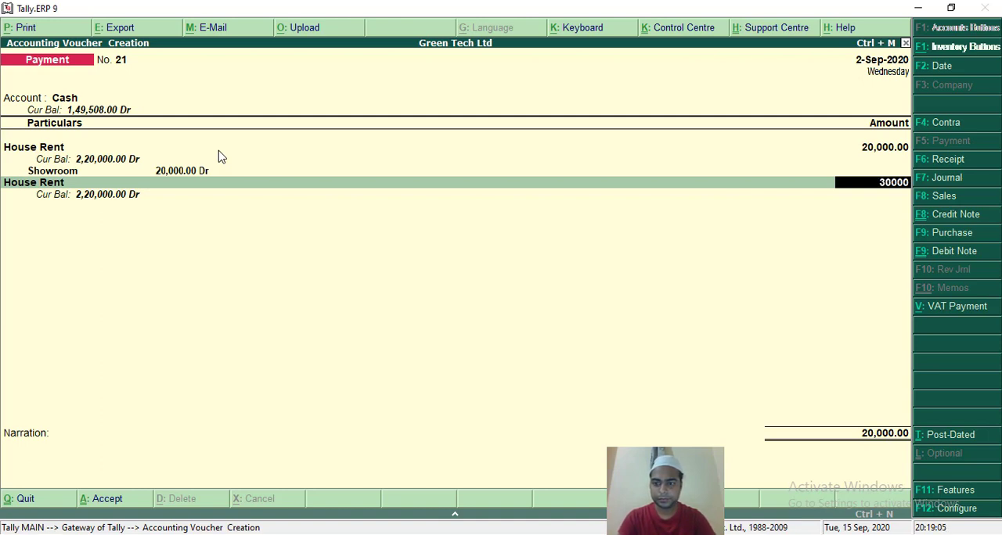
pyautogui.press('Return')
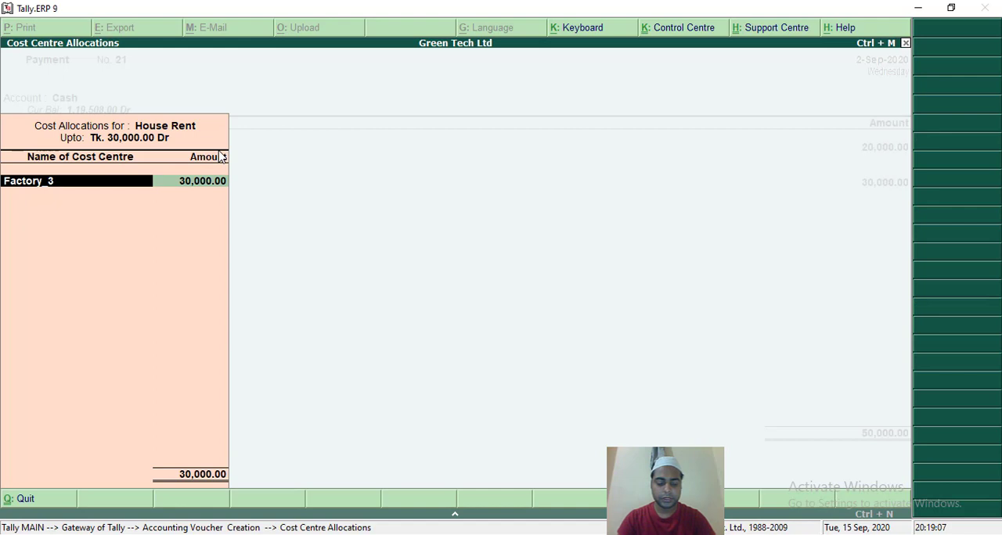
pyautogui.write('He')
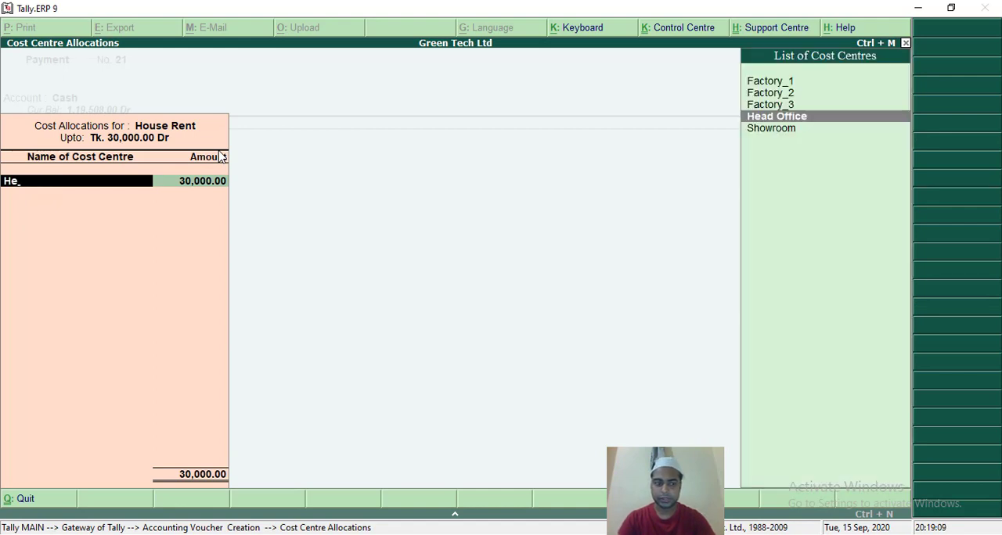
pyautogui.press('Return')
pyautogui.press('Return')
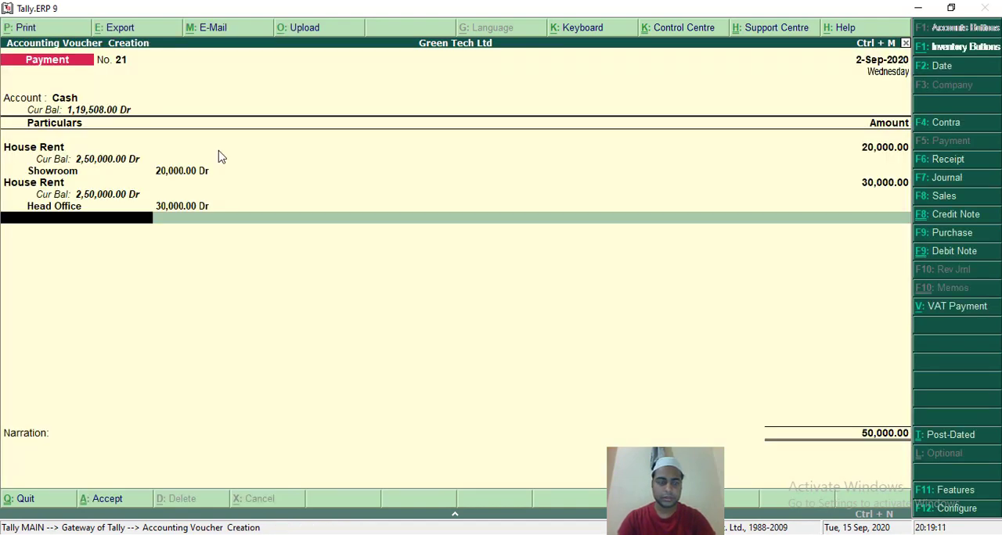
# Add a House Rent line of 50,000 to the voucher and allocate it to the Factory_1 cost centre.
pyautogui.write('Ho')
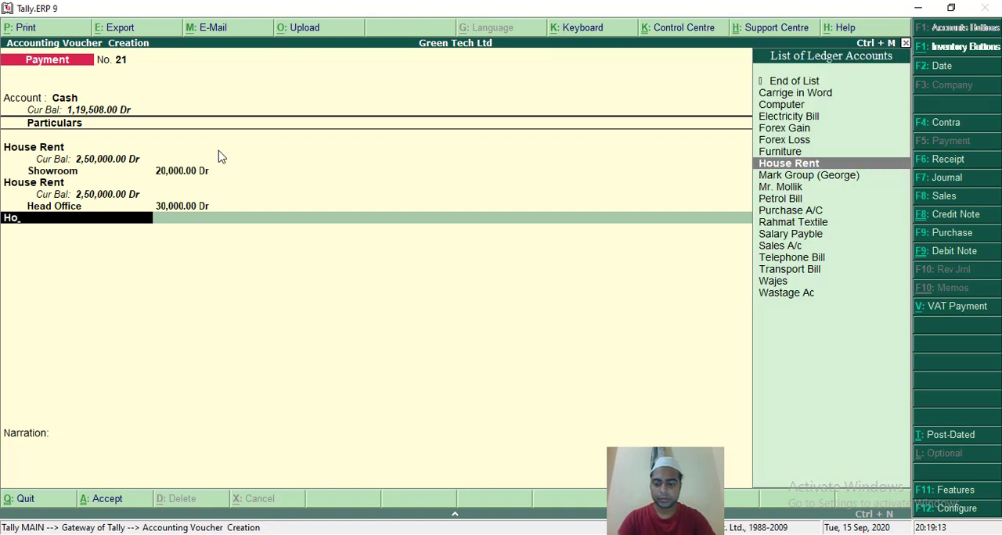
pyautogui.press('Return')
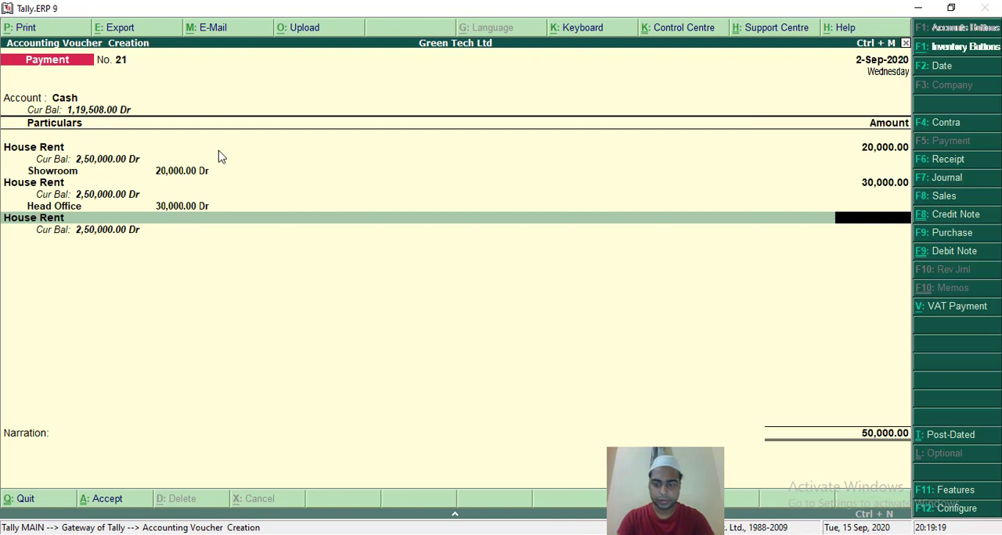
pyautogui.write('50000')
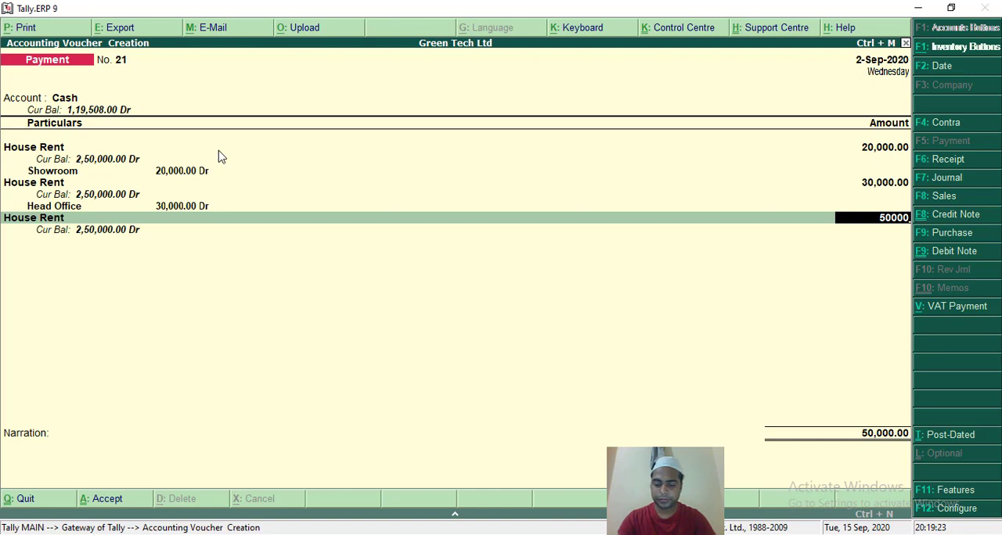
pyautogui.press('Return')
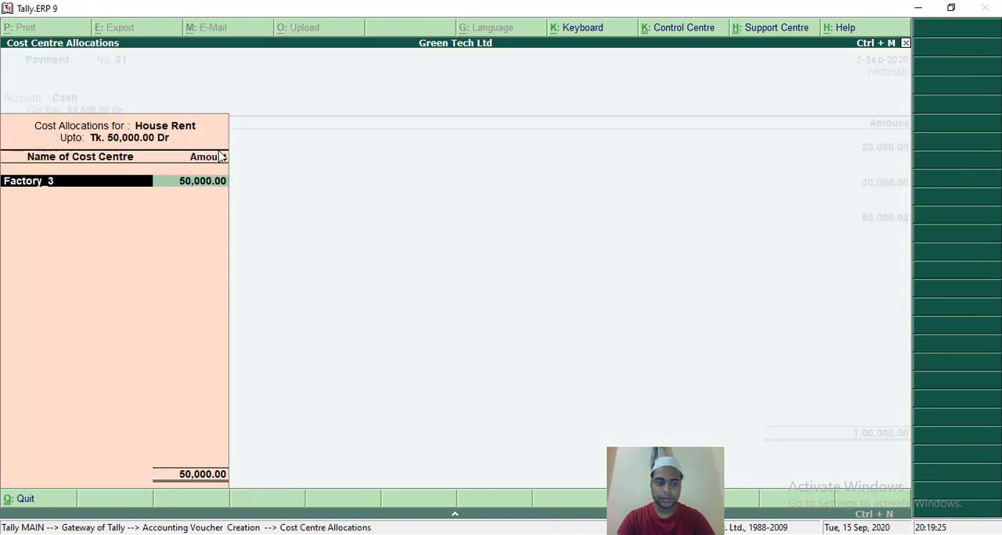
pyautogui.press('BackSpace')
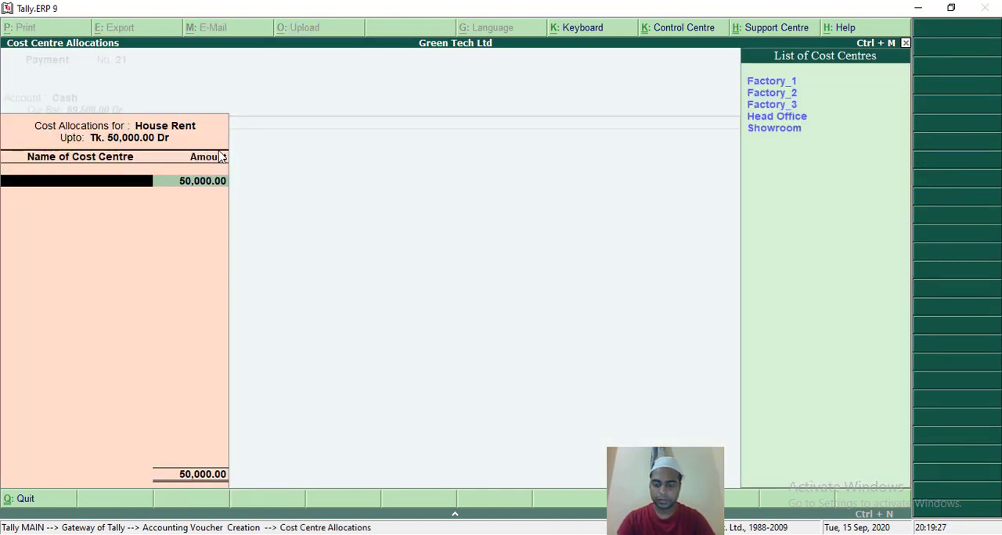
pyautogui.press('Return')
pyautogui.press('Return')
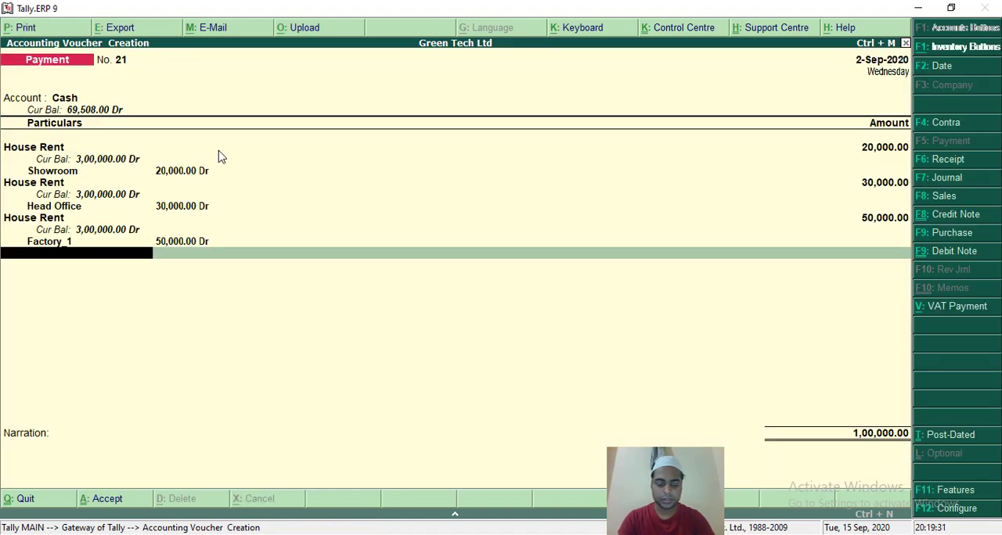
# Add a House Rent line of 50,000 to the voucher and allocate it to the Factory_2 cost centre.
pyautogui.write('Hou')
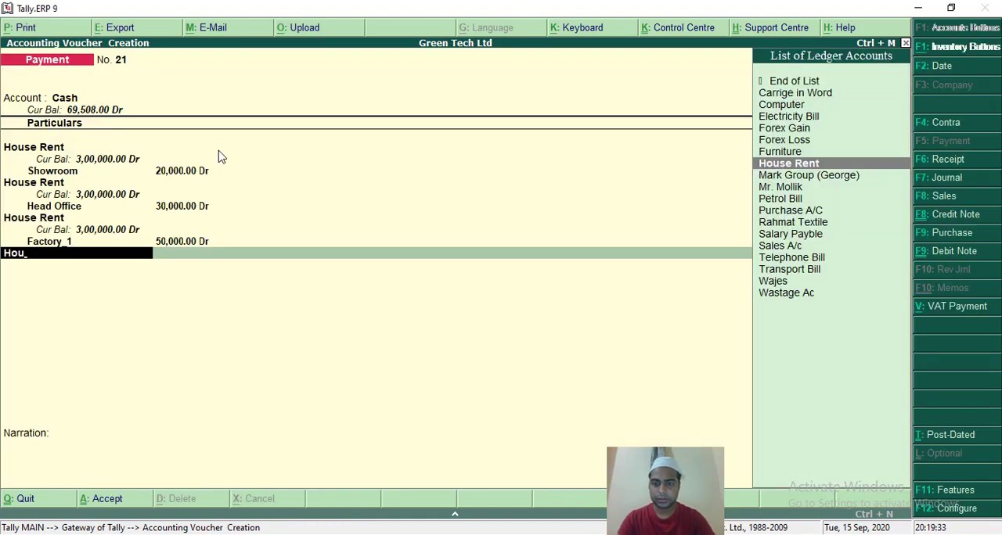
pyautogui.press('Return')
pyautogui.write('500')
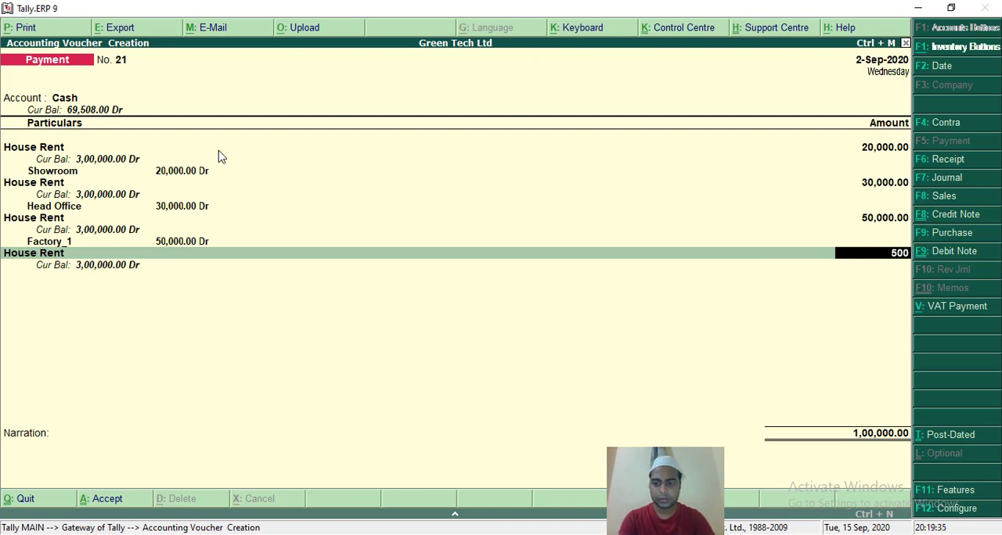
pyautogui.write('00')
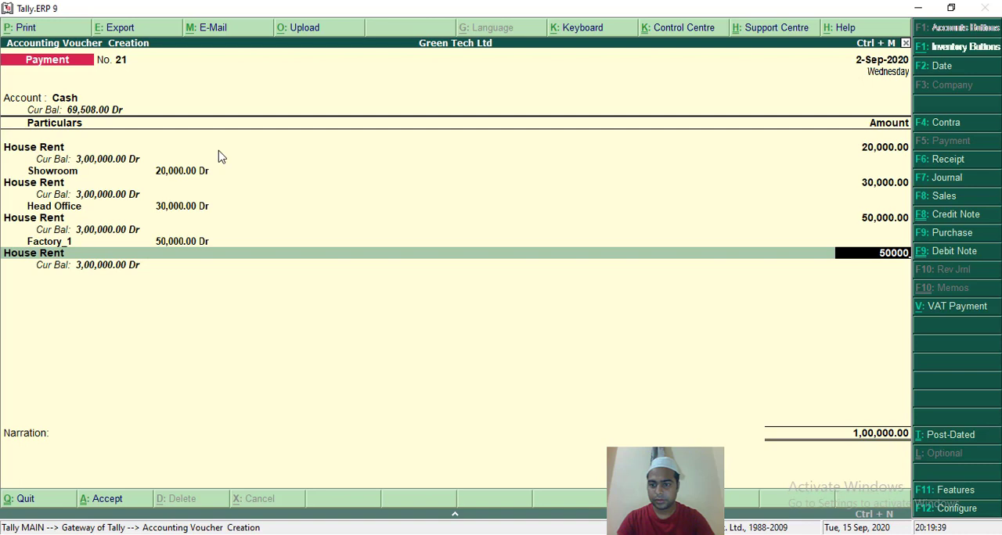
pyautogui.press('Return')
pyautogui.press('space')
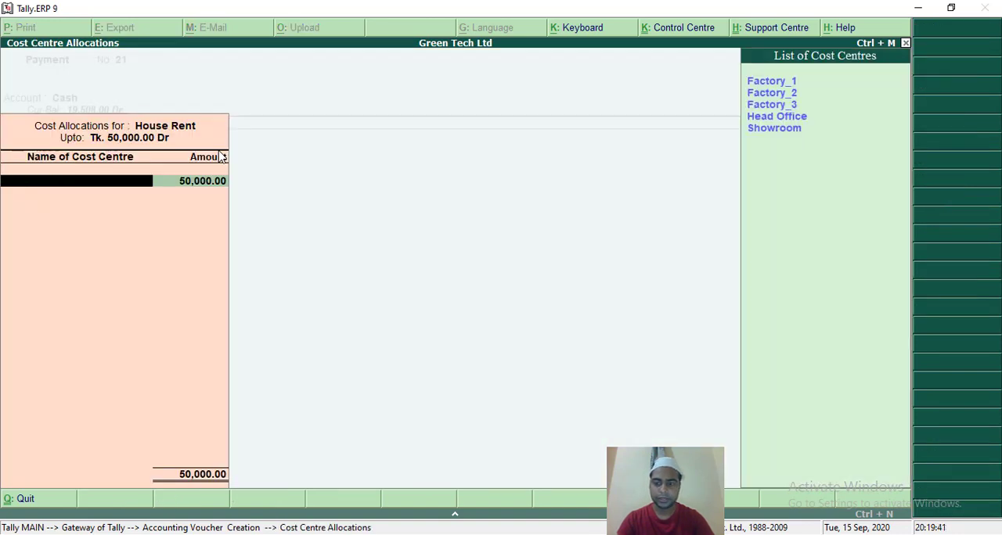
pyautogui.press('Down')
pyautogui.press('Down')
pyautogui.press('Return')
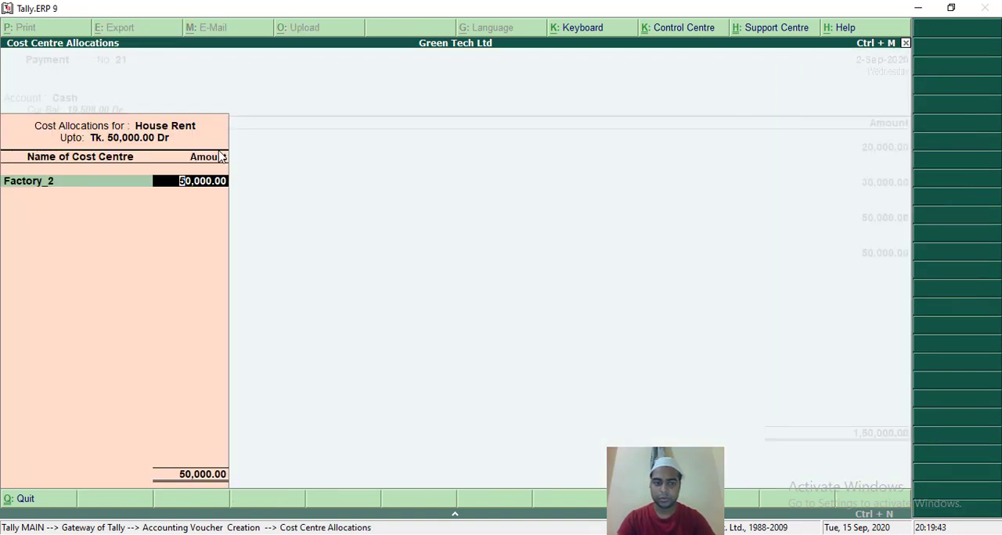
pyautogui.press('Return')
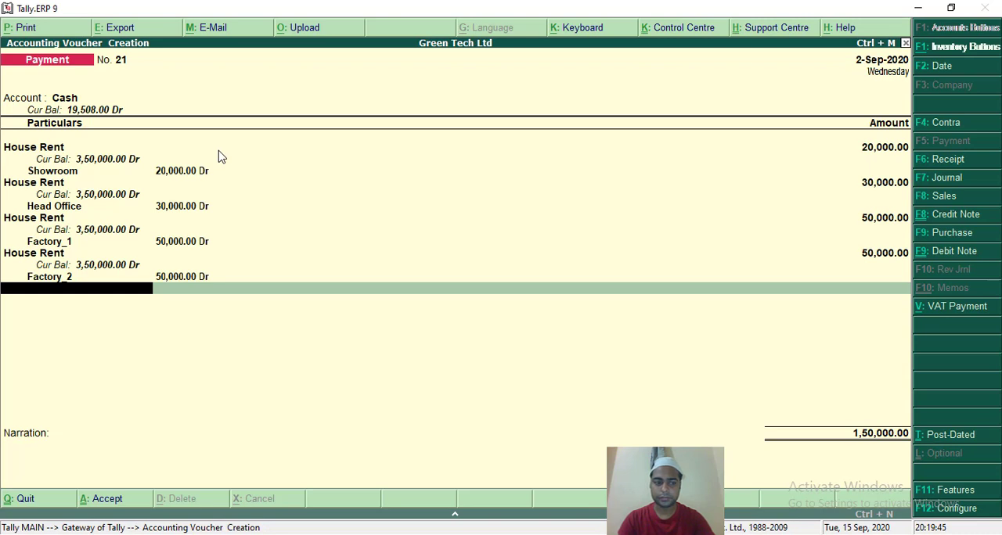
# Add a House Rent line of 50,000 to the voucher and allocate it to the Factory_3 cost centre.
pyautogui.write('Ho')
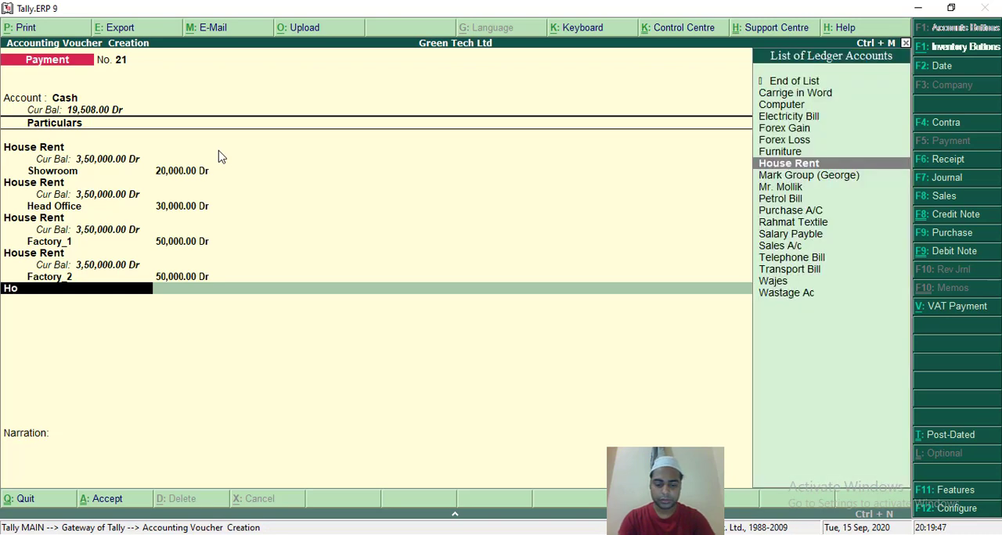
pyautogui.press('Return')
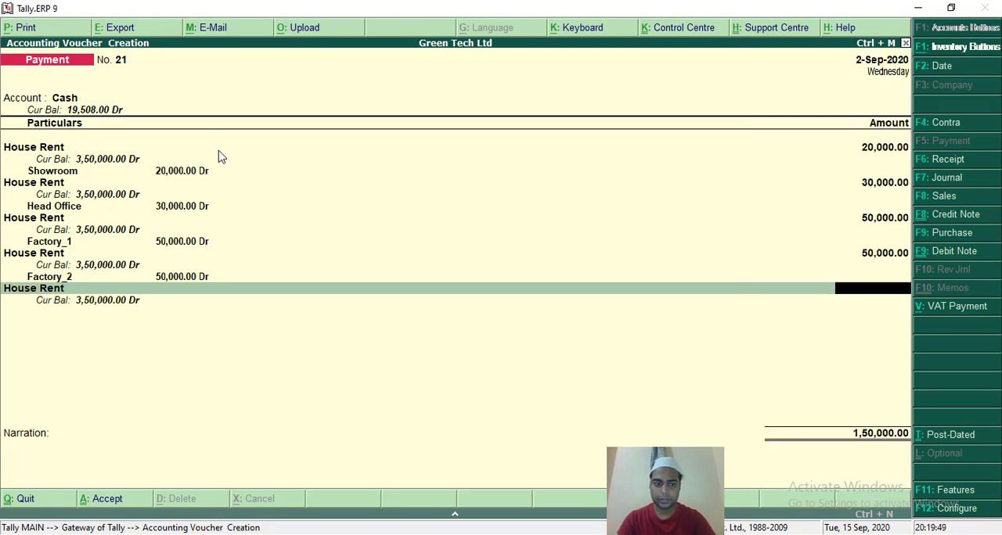
pyautogui.write('50000')
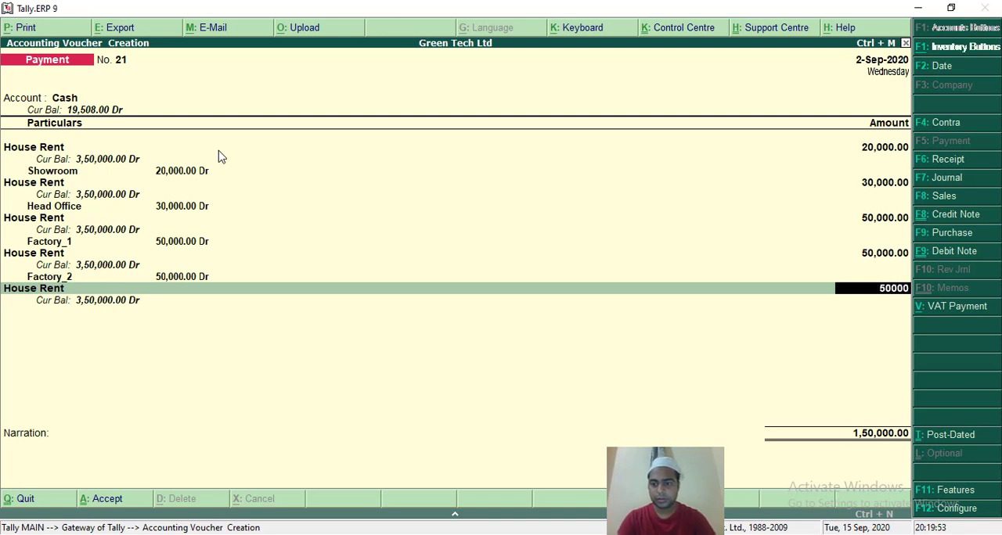
pyautogui.press('Return')
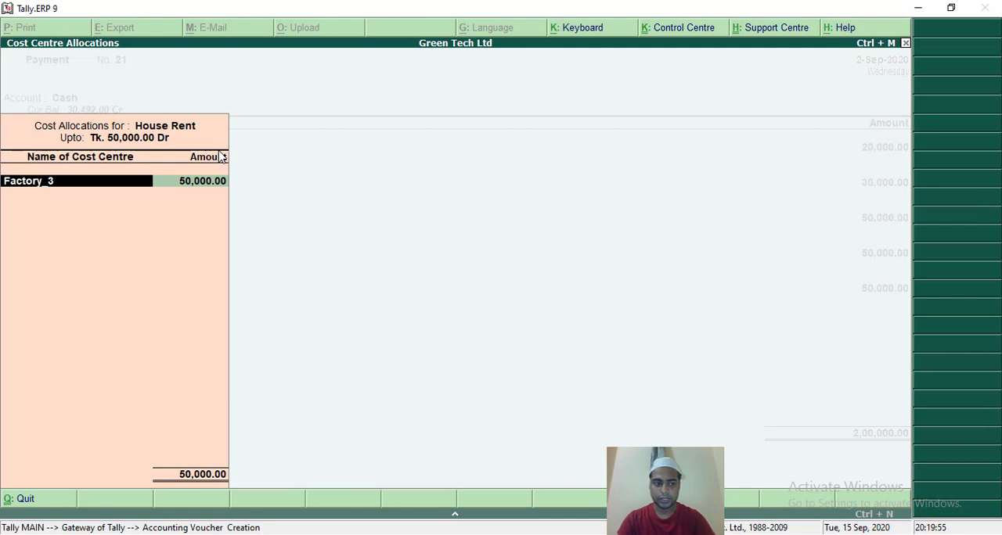
pyautogui.press('Return')
pyautogui.press('Return')
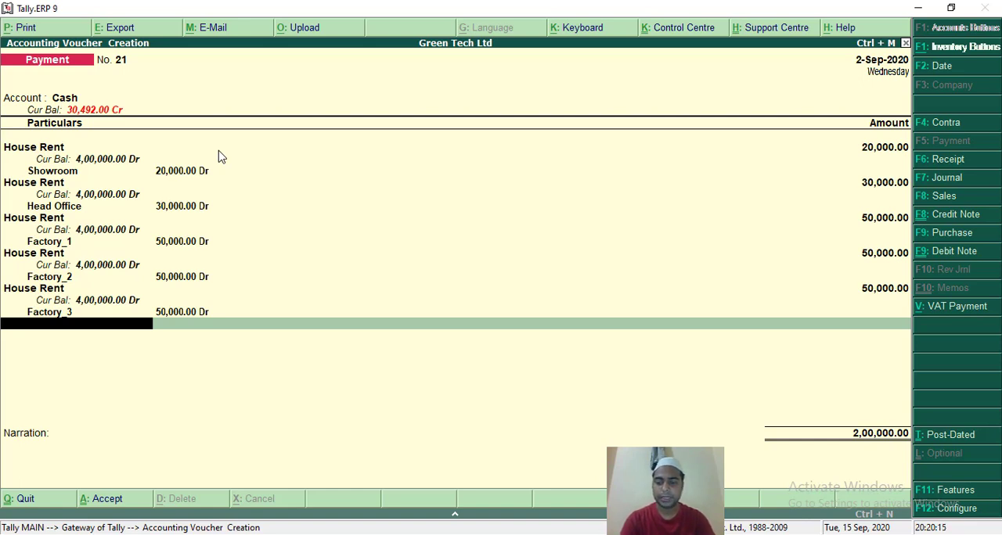
# Save the House Rent payment voucher without a narration and leave voucher entry.
pyautogui.press('Return')
pyautogui.press('Return')
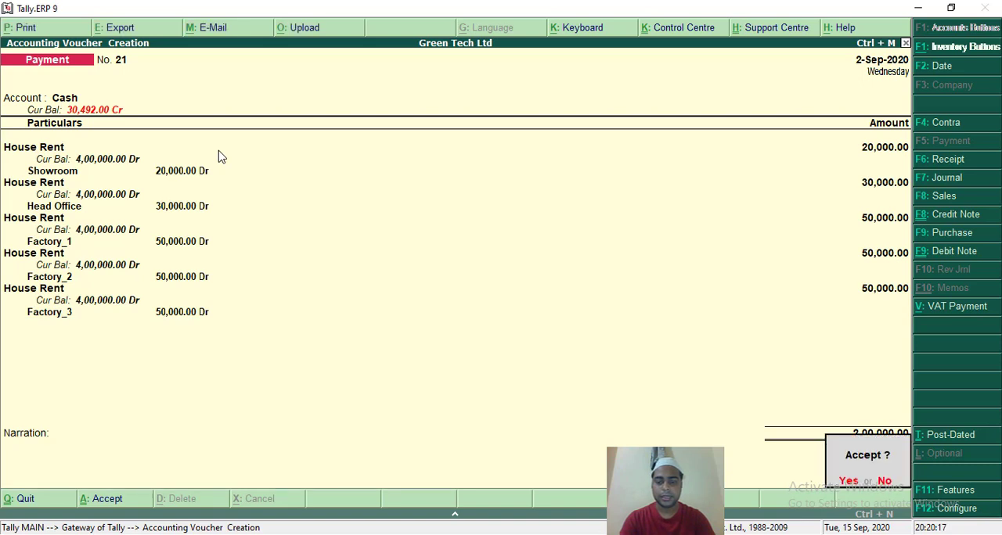
pyautogui.press('Return')
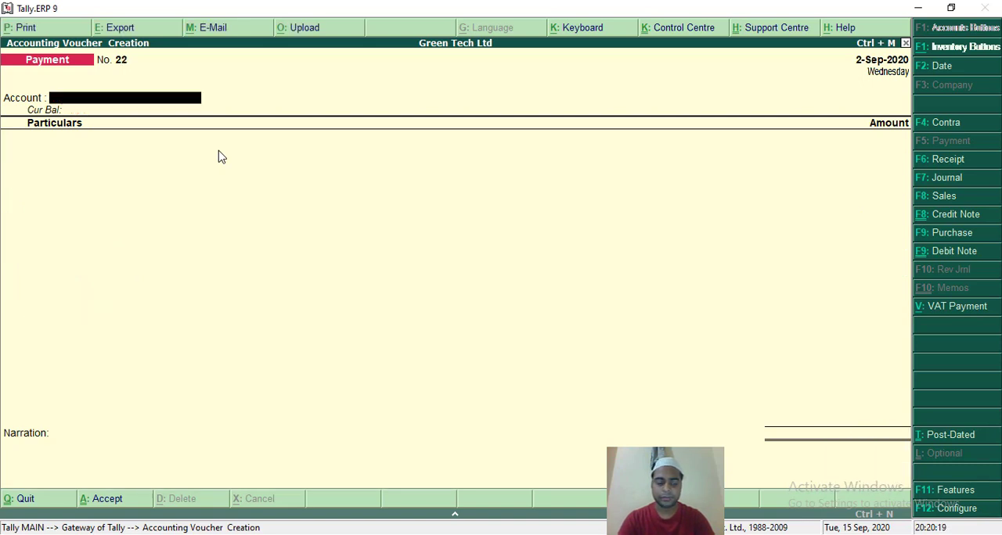
pyautogui.press('Escape')
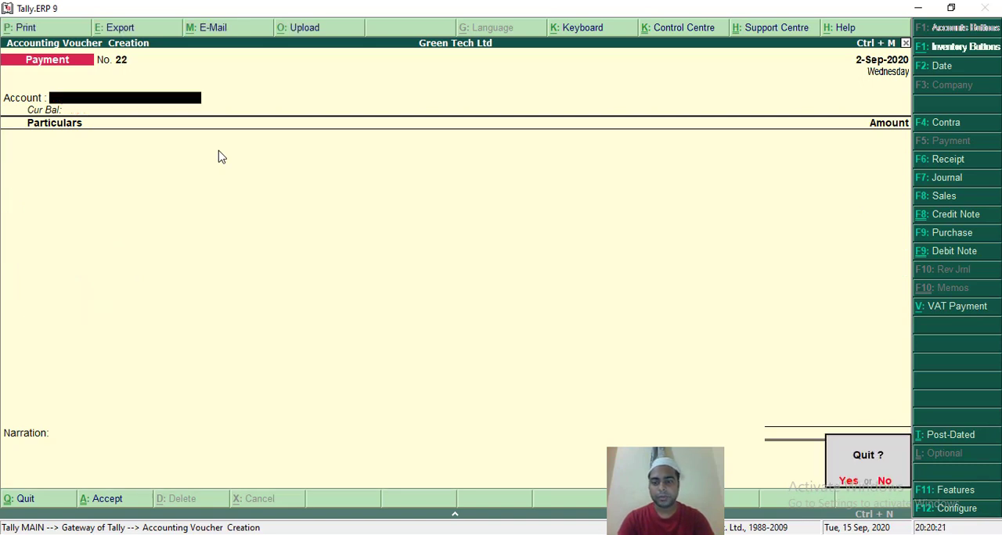
pyautogui.press('y')
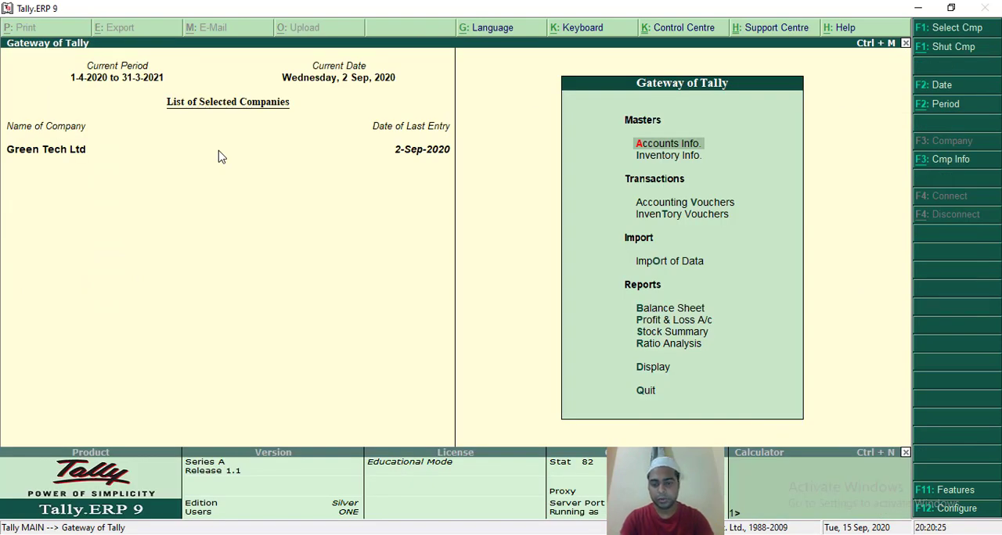
# Display the cost centre Category Summary report from the statements of accounts.
pyautogui.press('Down')
pyautogui.press('Down')
pyautogui.press('Down')
pyautogui.press('Down')
pyautogui.press('Down')
pyautogui.press('Down')
pyautogui.press('Down')
pyautogui.press('Down')
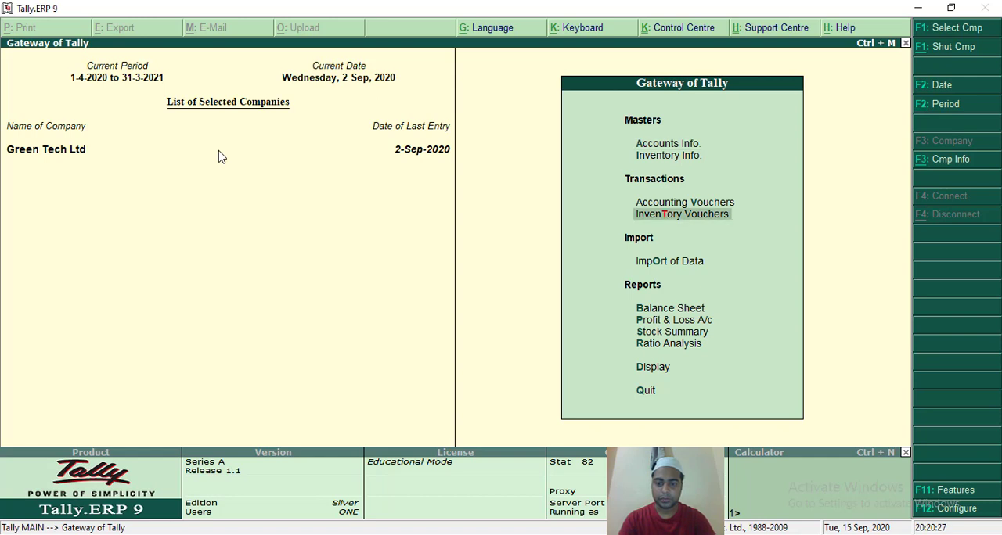
pyautogui.press('Down')
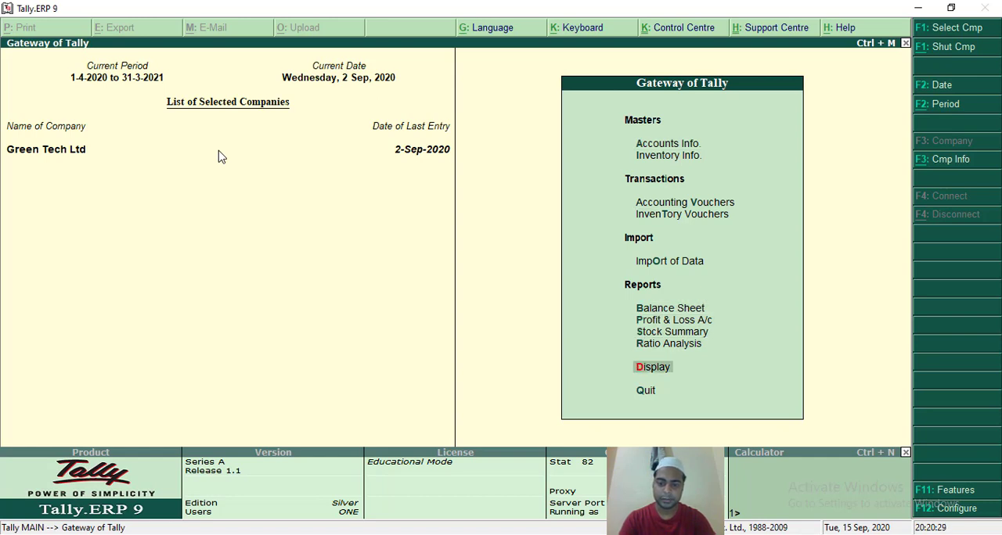
pyautogui.press('Return')
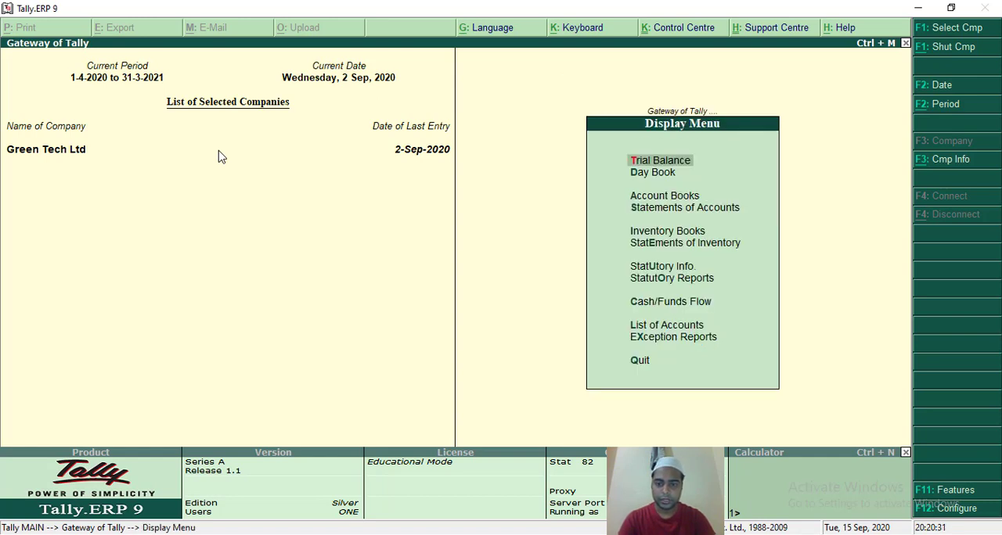
pyautogui.press('Down')
pyautogui.press('Down')
pyautogui.press('Down')
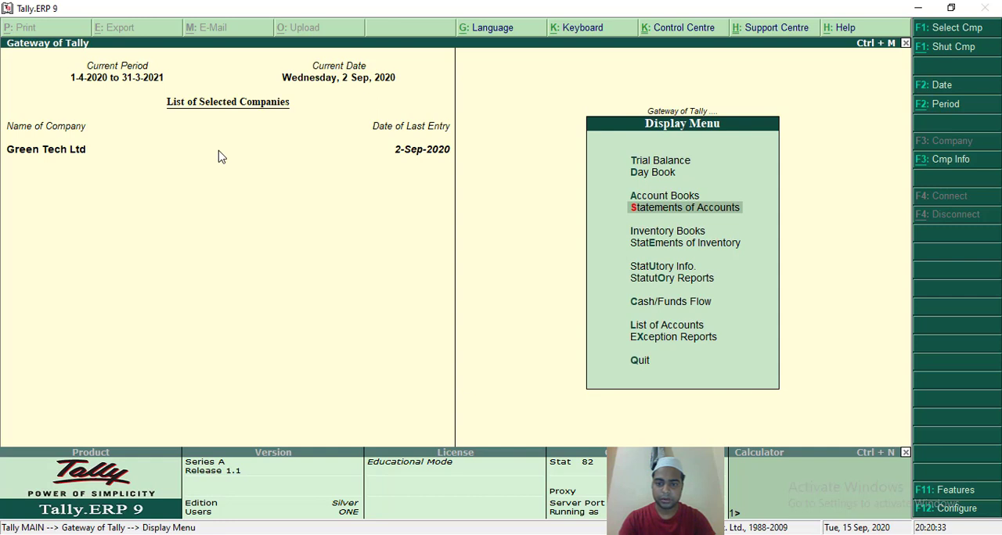
pyautogui.press('Return')
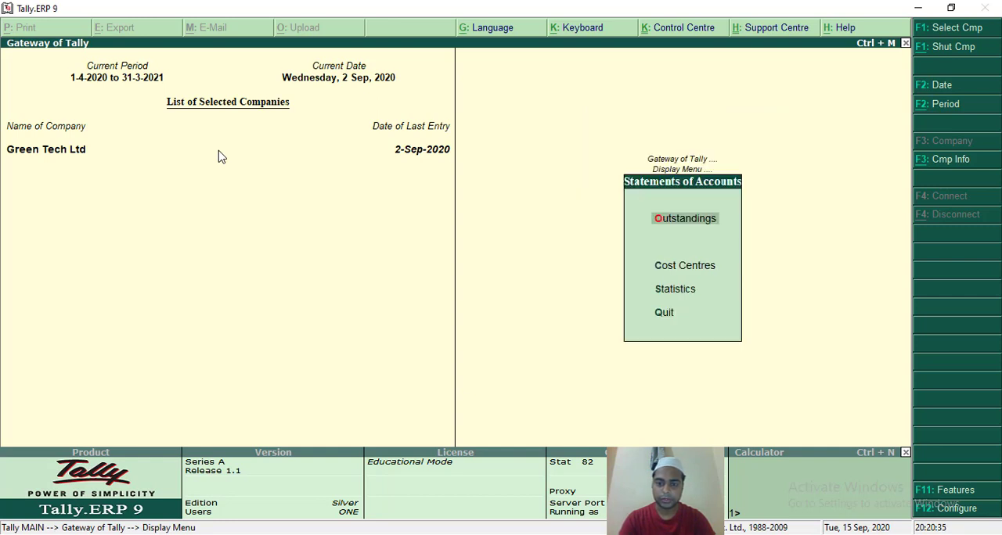
pyautogui.press('Down')
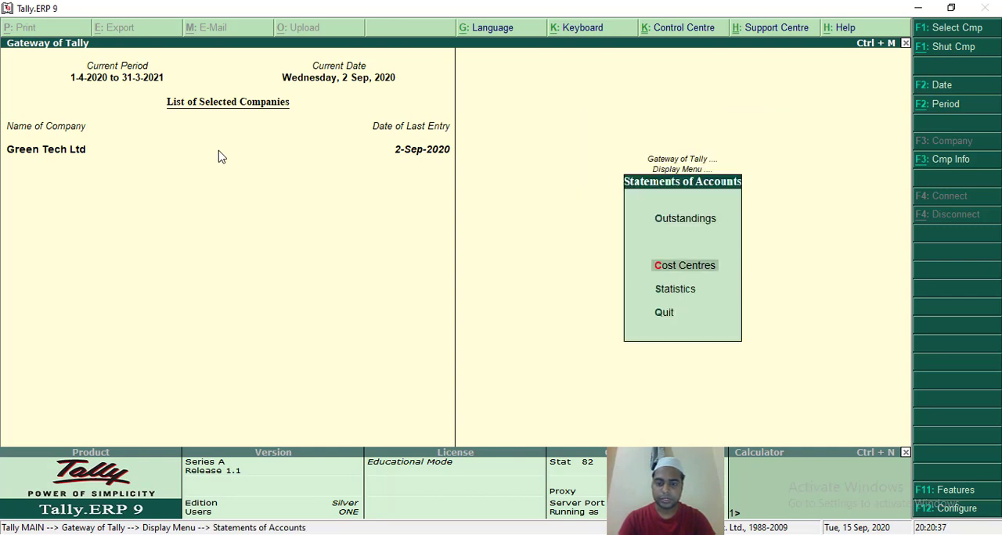
pyautogui.press('Return')
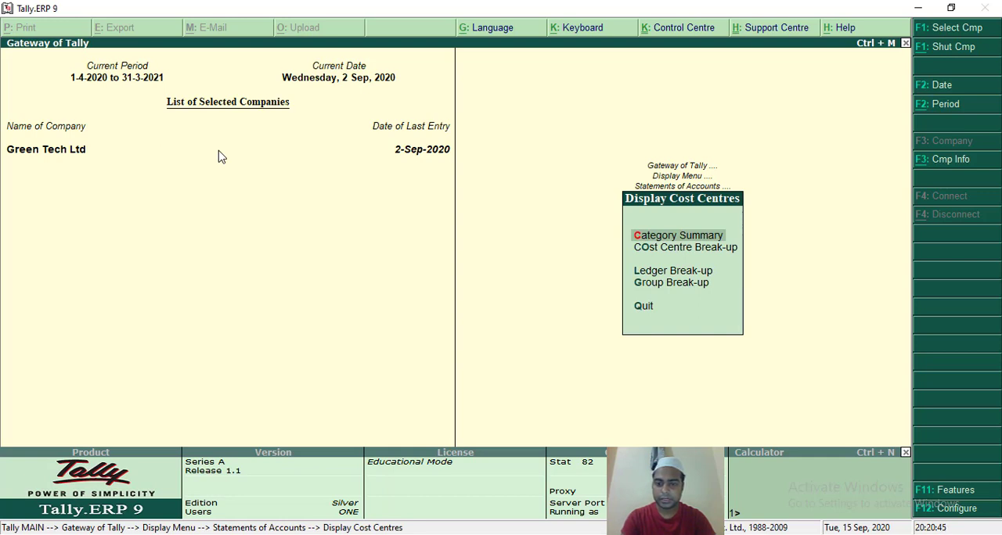
pyautogui.press('Return')
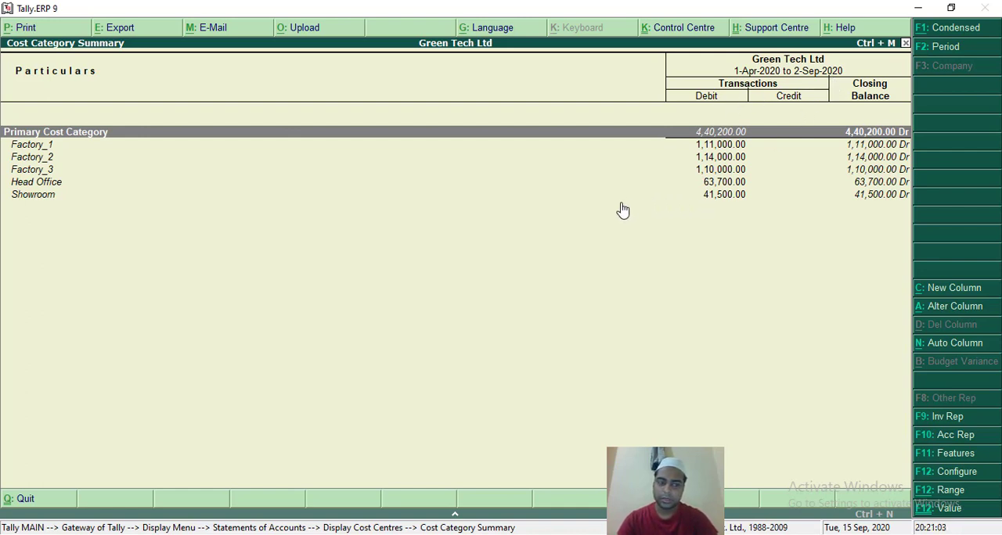
# Examine the debit totals and closing balances of each cost centre under Primary Cost Category.
pyautogui.press('Down')
pyautogui.press('Down')
pyautogui.press('Down')
pyautogui.press('Down')
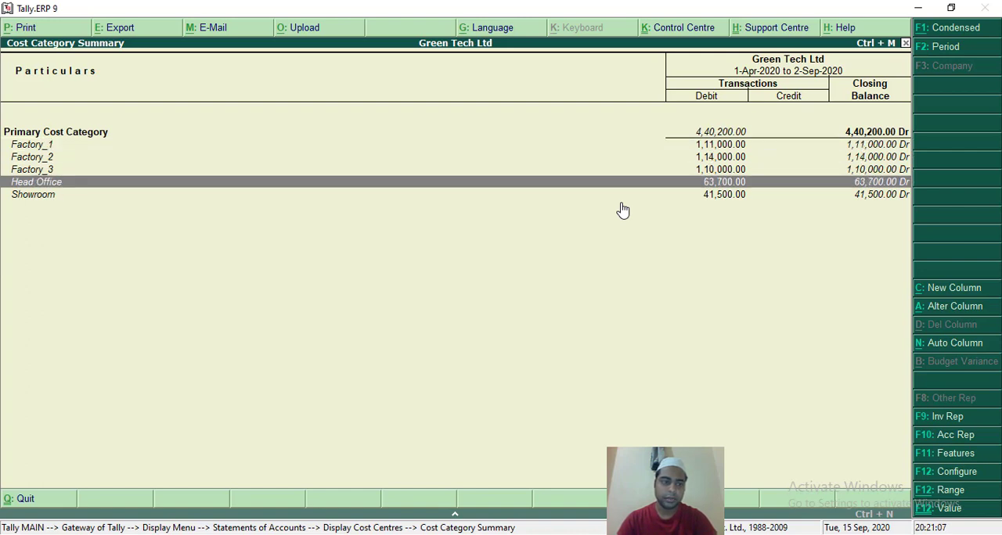
pyautogui.press('Down')
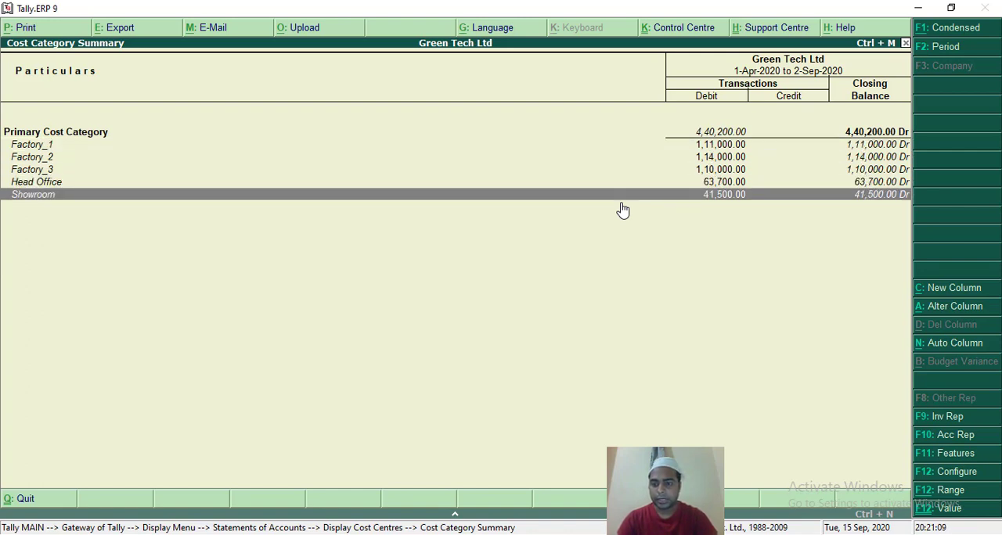
pyautogui.press('Up')
pyautogui.press('Up')
pyautogui.press('Up')
pyautogui.press('Up')
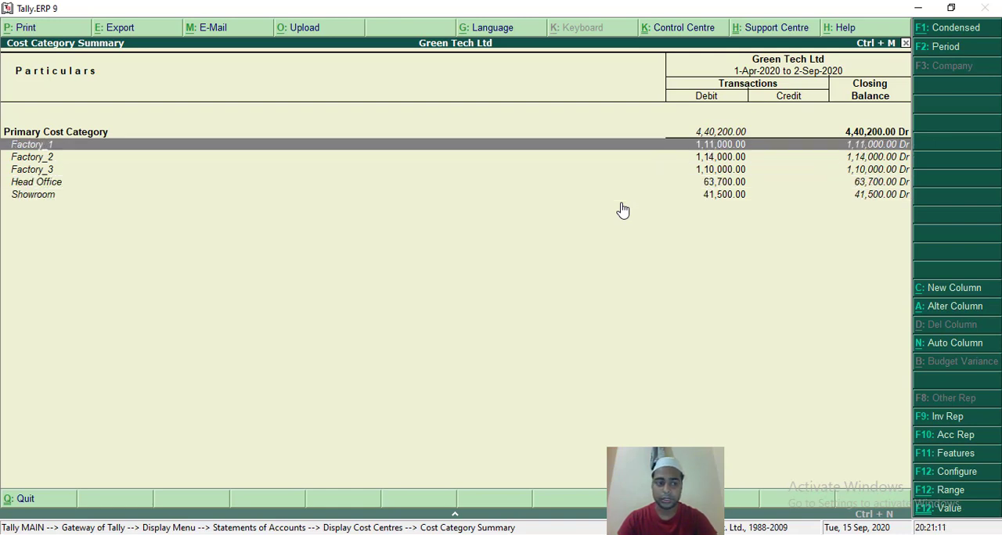
pyautogui.press('Up')
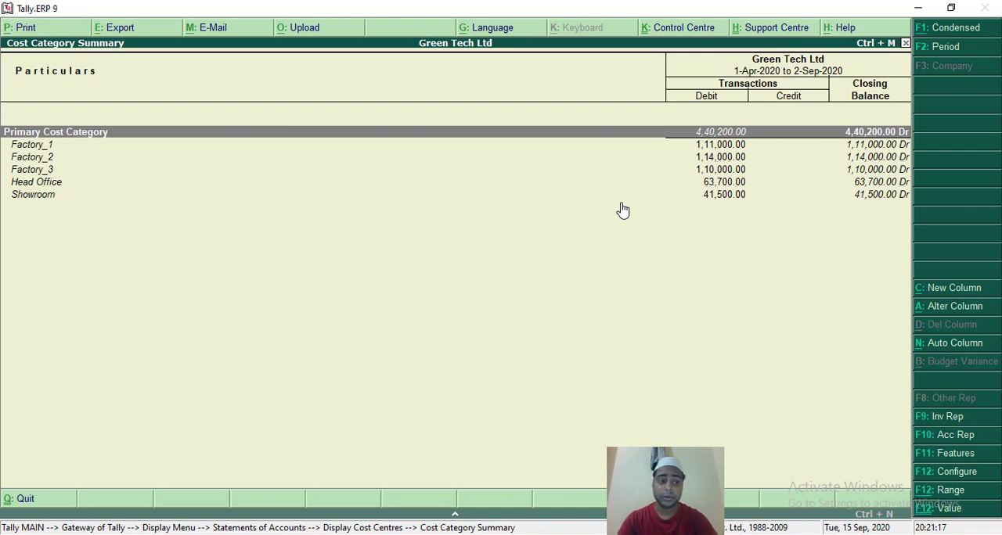
# View the September vouchers of the Factory_1 cost centre and return to the category summary.
pyautogui.press('Down')
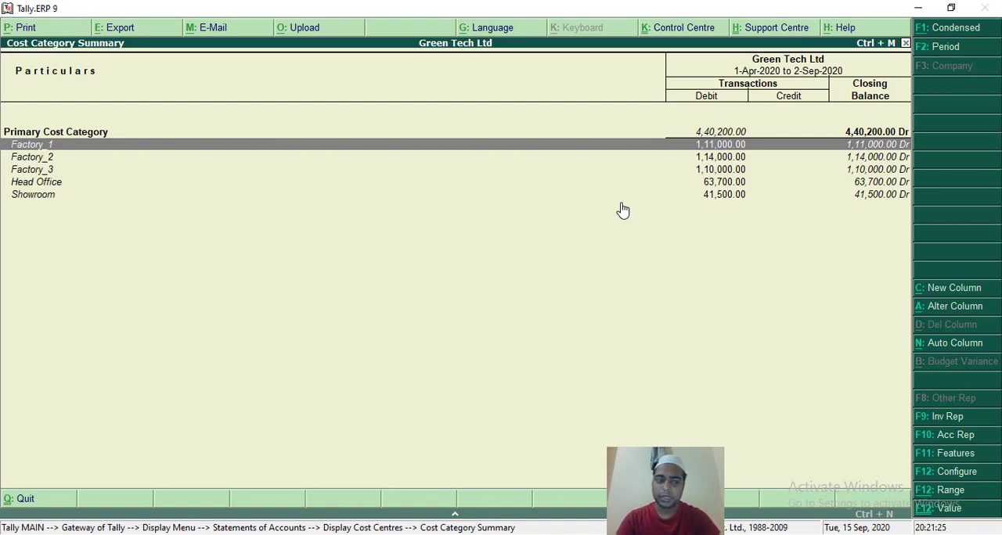
pyautogui.press('Return')
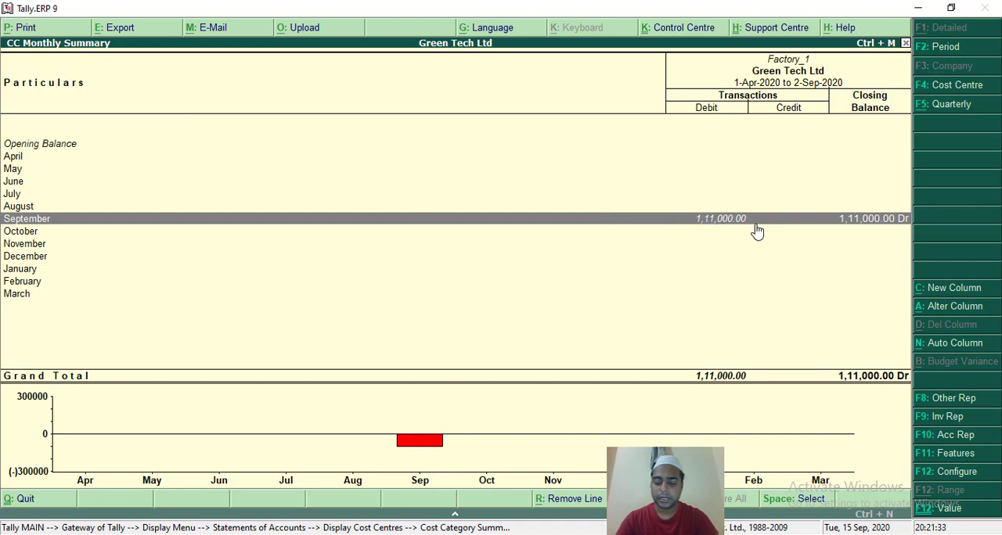
pyautogui.press('Return')
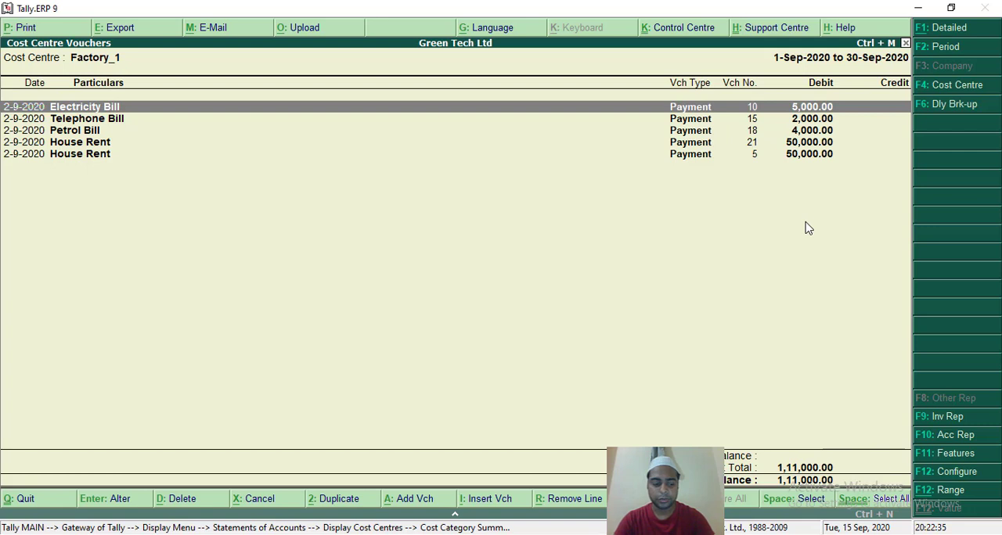
pyautogui.press('Escape')
pyautogui.press('Escape')
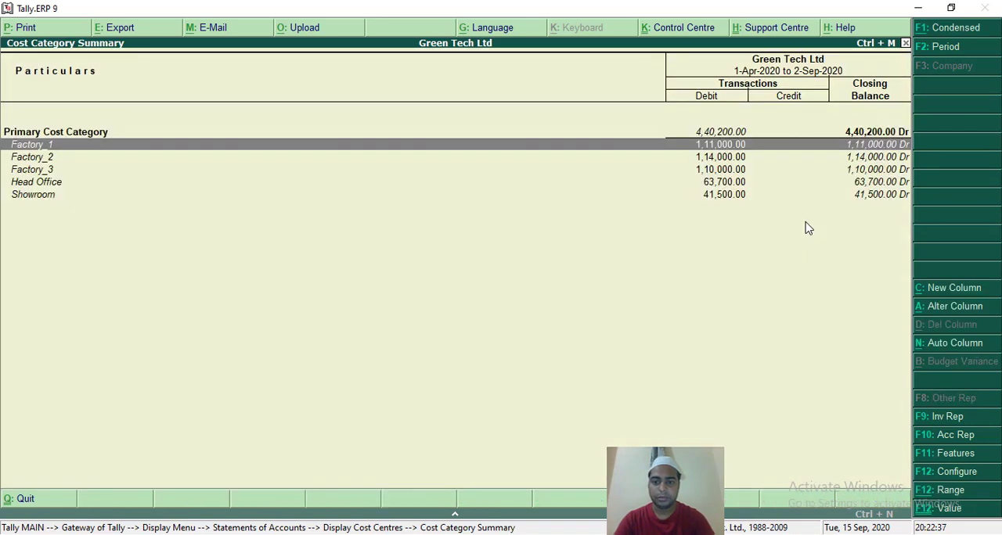
# View the September vouchers of the Head Office cost centre, switching between the detailed and condensed display.
pyautogui.press('Down')
pyautogui.press('Down')
pyautogui.press('Down')
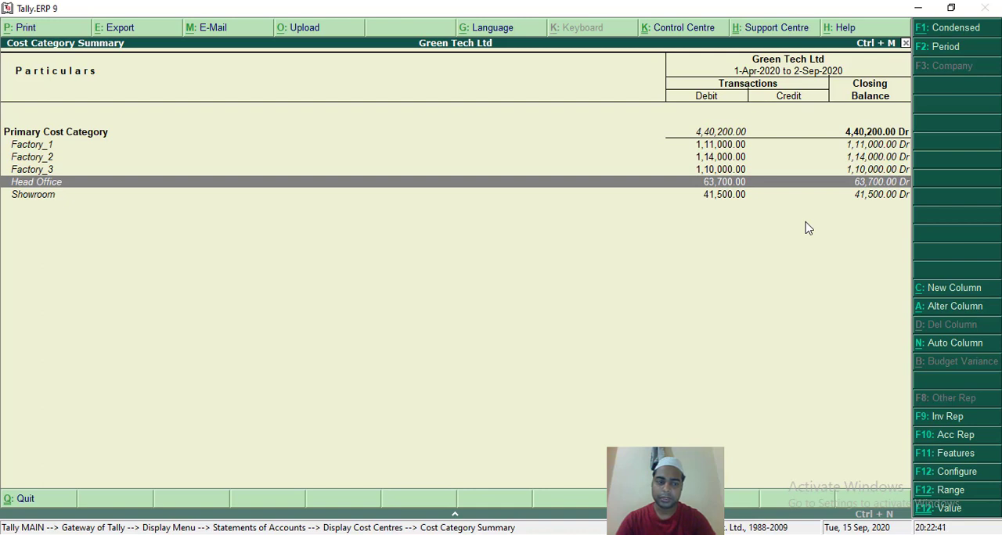
pyautogui.press('Return')
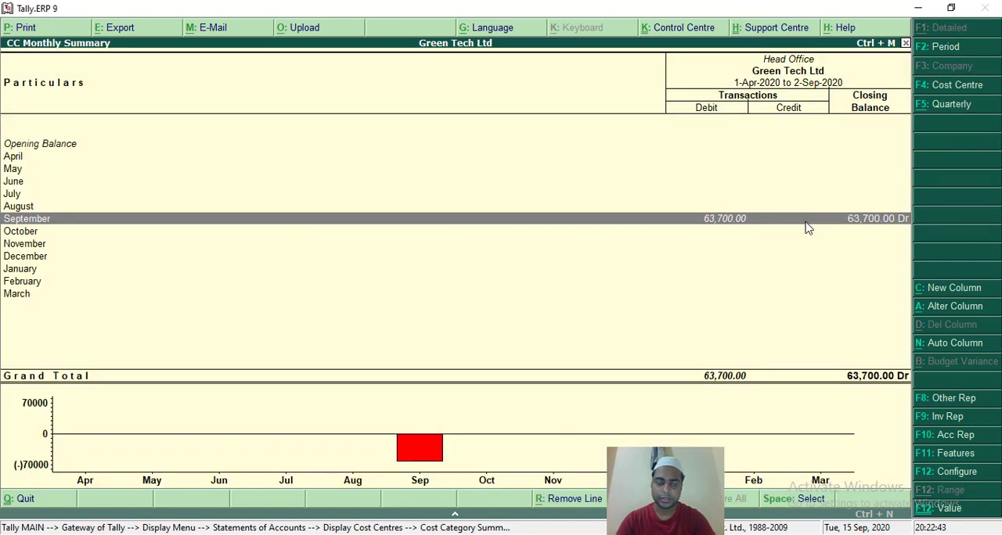
pyautogui.press('Return')
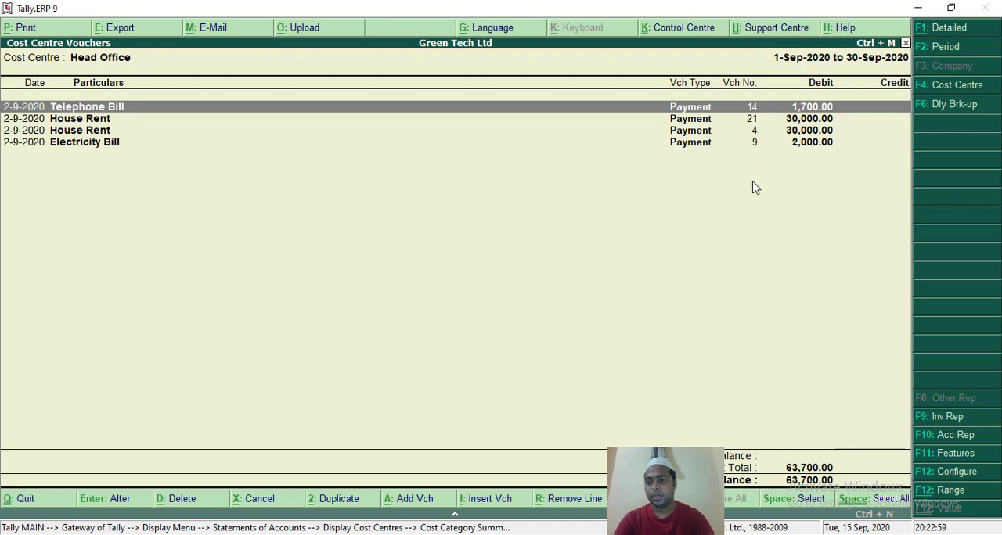
pyautogui.click(942, 32)
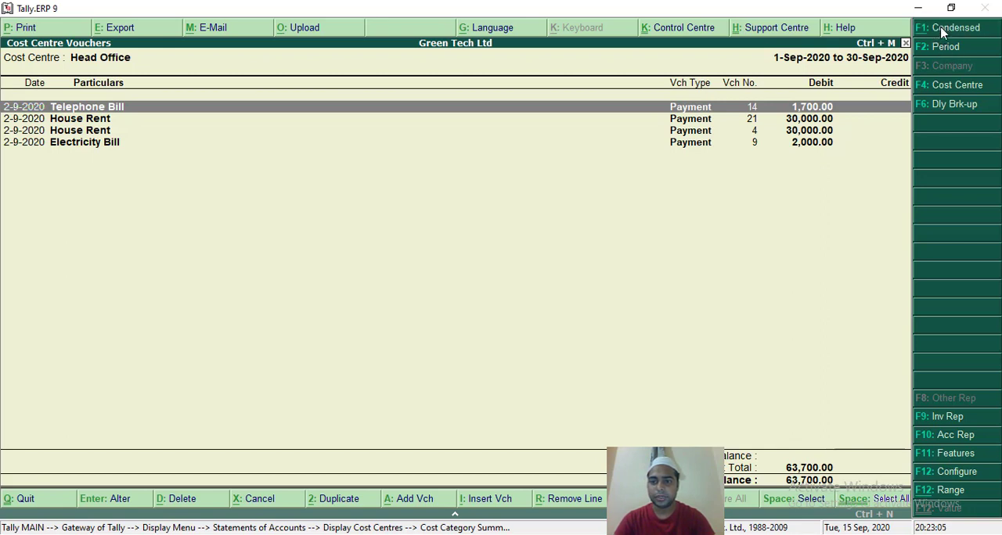
pyautogui.click(942, 32)
# Set the start date of the Head Office voucher report's period to 1-4-2020 and clear its end date.
pyautogui.click(944, 48)
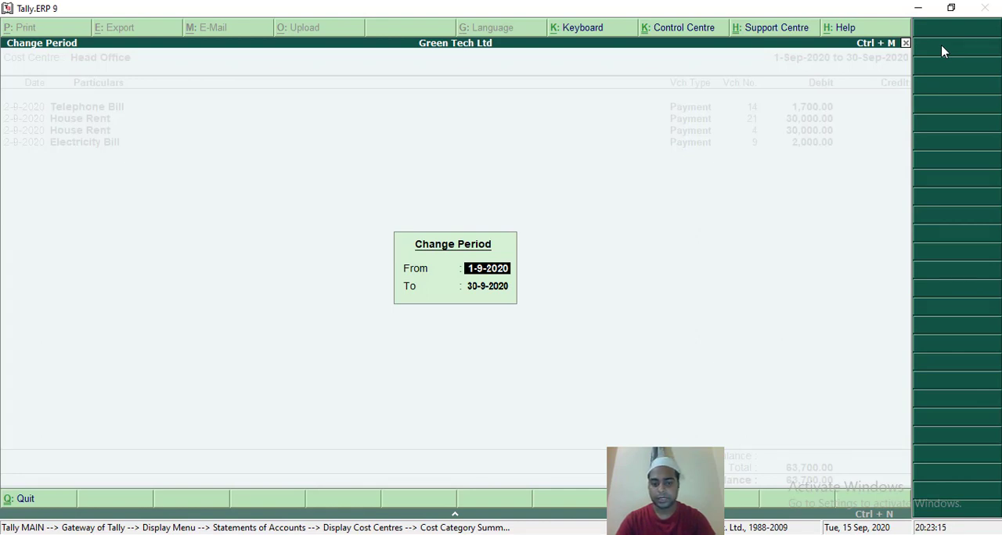
pyautogui.press('Return')
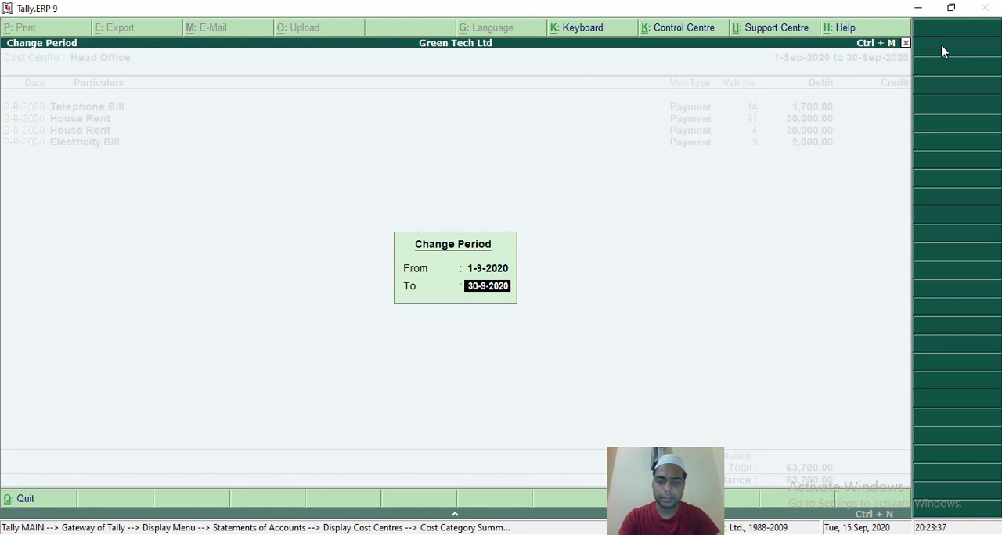
pyautogui.press('BackSpace')
pyautogui.press('BackSpace')
pyautogui.press('BackSpace')
pyautogui.press('BackSpace')
pyautogui.press('BackSpace')
pyautogui.press('BackSpace')
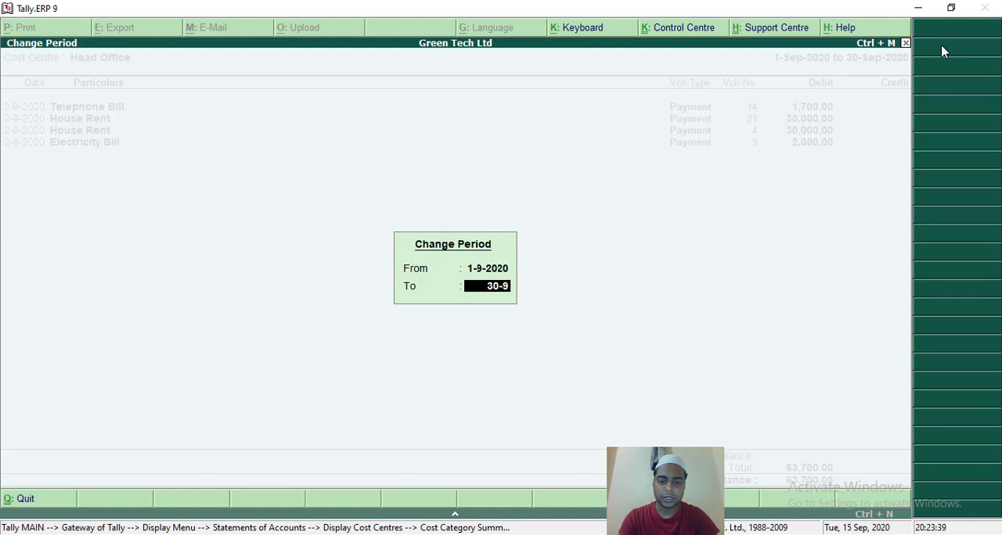
pyautogui.press('BackSpace')
pyautogui.press('BackSpace')
pyautogui.press('BackSpace')
pyautogui.press('BackSpace')
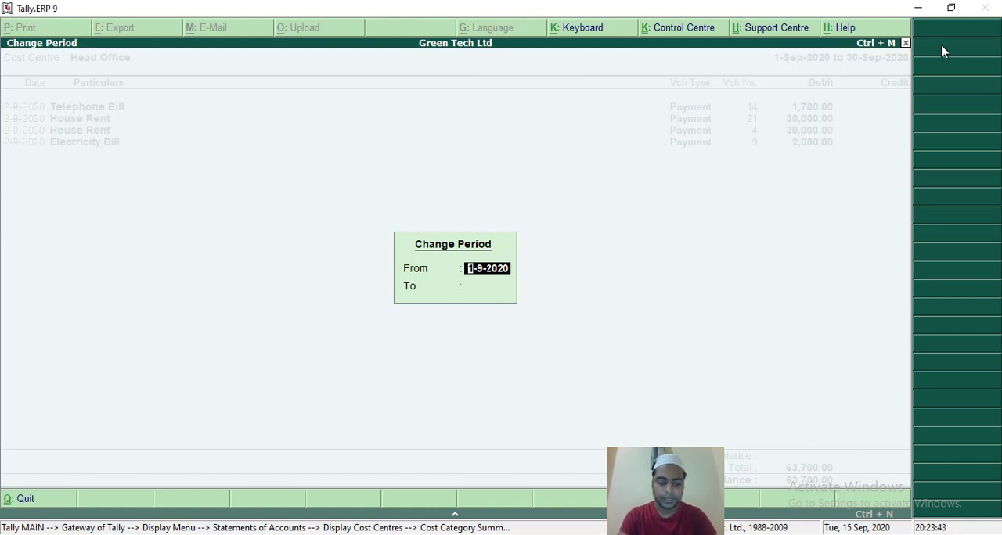
pyautogui.write('1-4-')
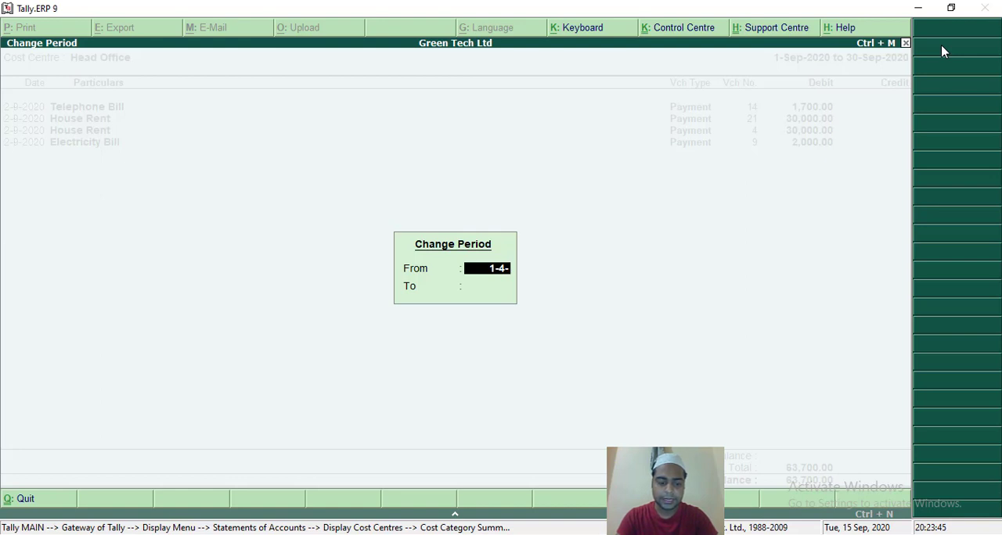
pyautogui.write('2020')
pyautogui.press('Return')
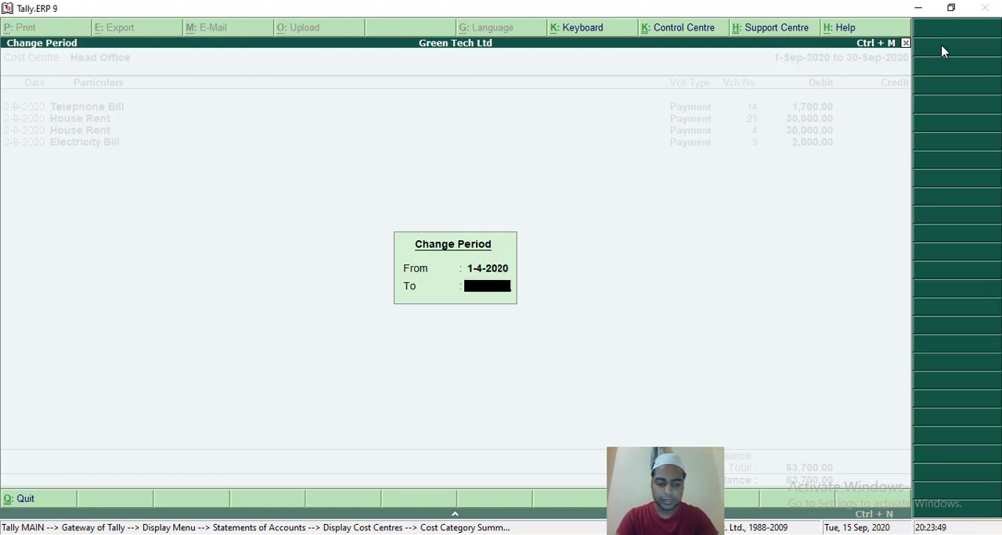
pyautogui.write('1-')
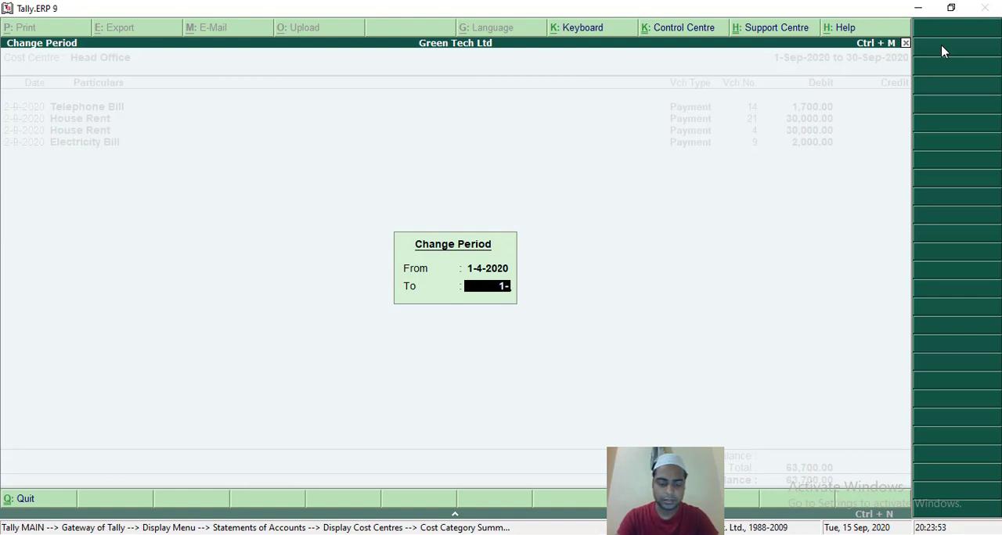
pyautogui.press('BackSpace')
pyautogui.press('BackSpace')
pyautogui.write('4-')
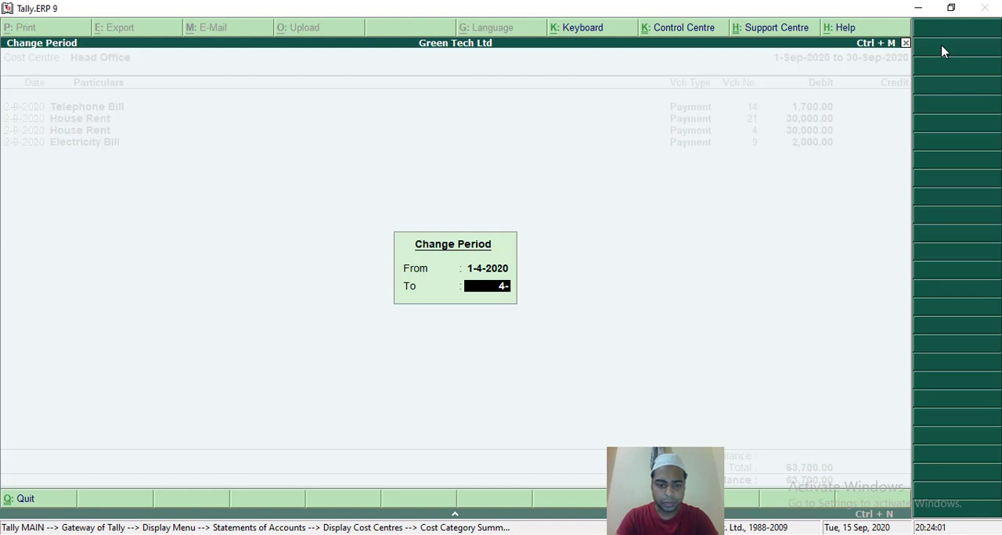
pyautogui.write('9')
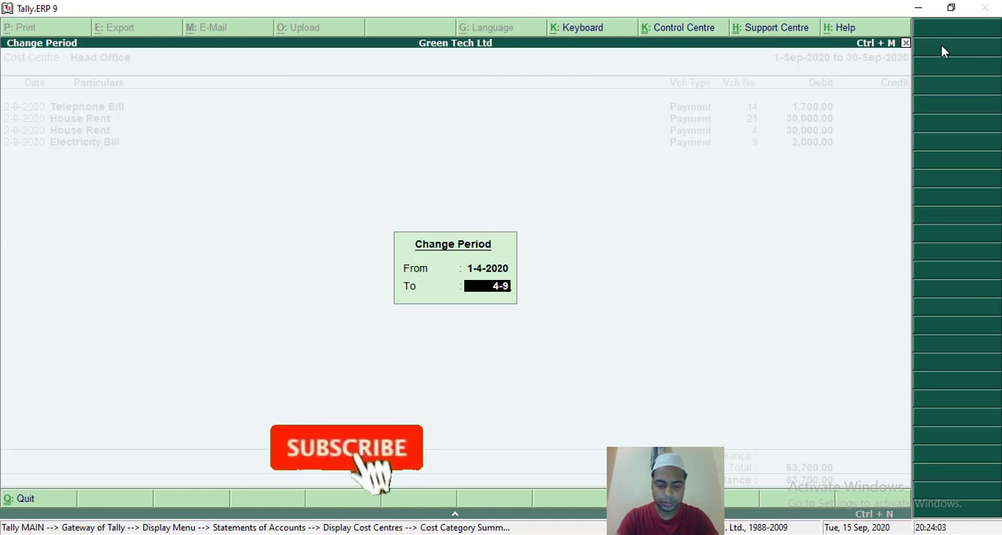
pyautogui.write('-20')
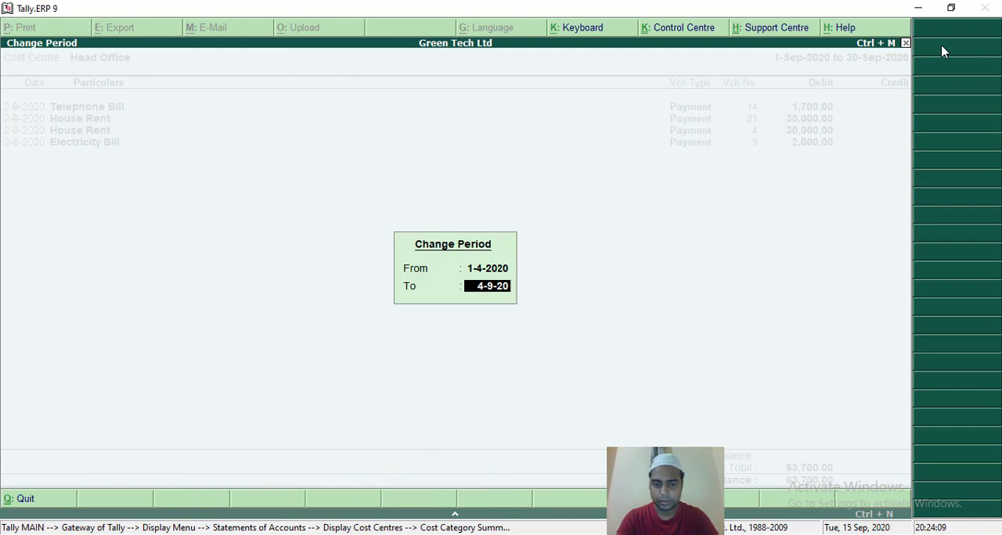
pyautogui.press('BackSpace')
pyautogui.press('BackSpace')
pyautogui.press('BackSpace')
pyautogui.press('BackSpace')
pyautogui.press('BackSpace')
pyautogui.press('BackSpace')
# Set the end date of the Head Office voucher report's period to 1-9-2020 and apply the period.
pyautogui.write('1')
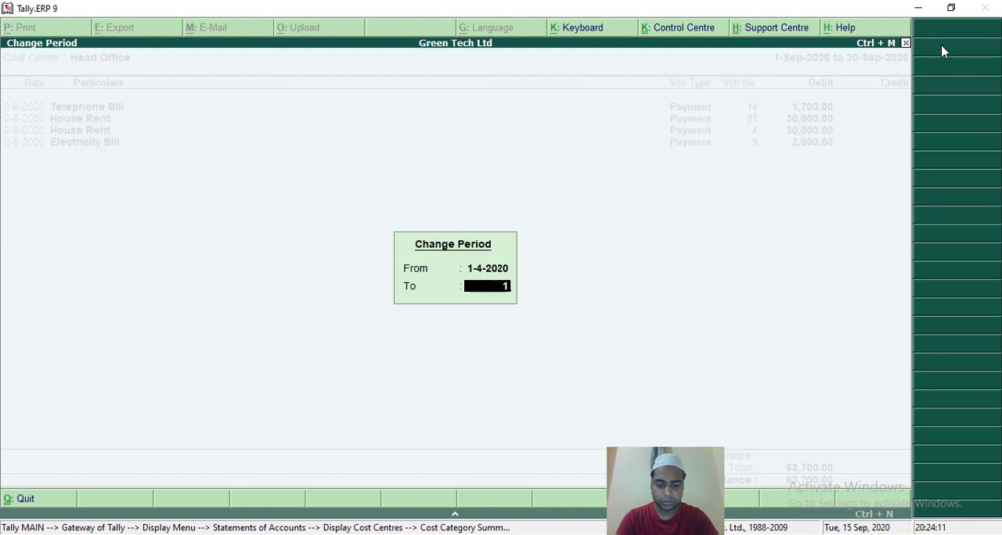
pyautogui.write('-9-20')
pyautogui.press('Return')
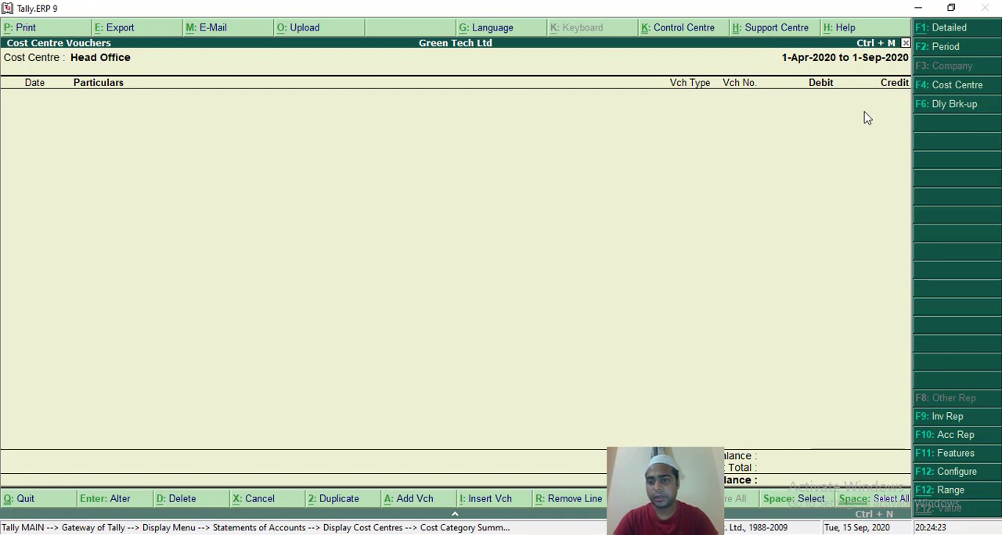
# Reopen the Head Office report's period and enter 1-9-2029 as the start date and 2-9-2020 as the end date.
pyautogui.click(941, 47)
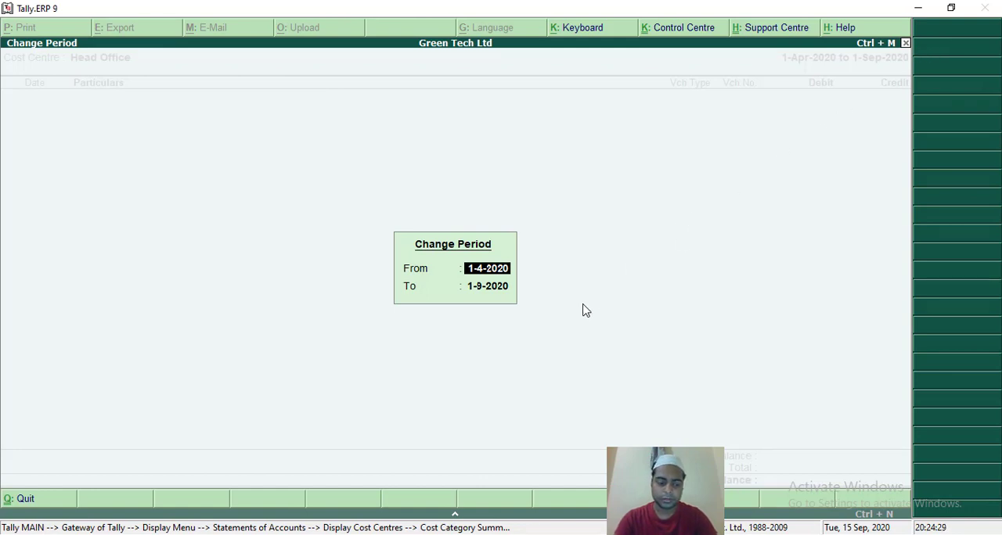
pyautogui.write('1-9-2')
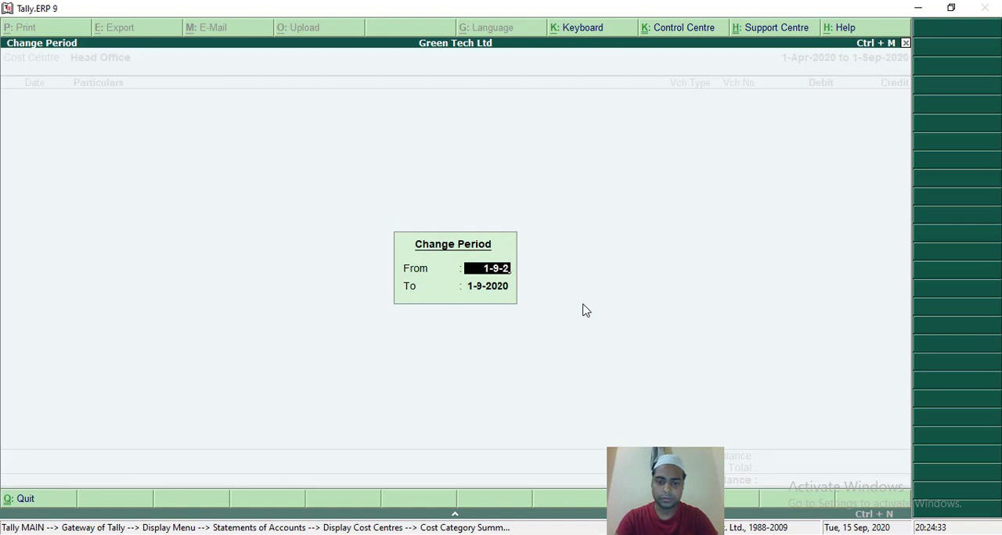
pyautogui.write('9')
pyautogui.press('Return')
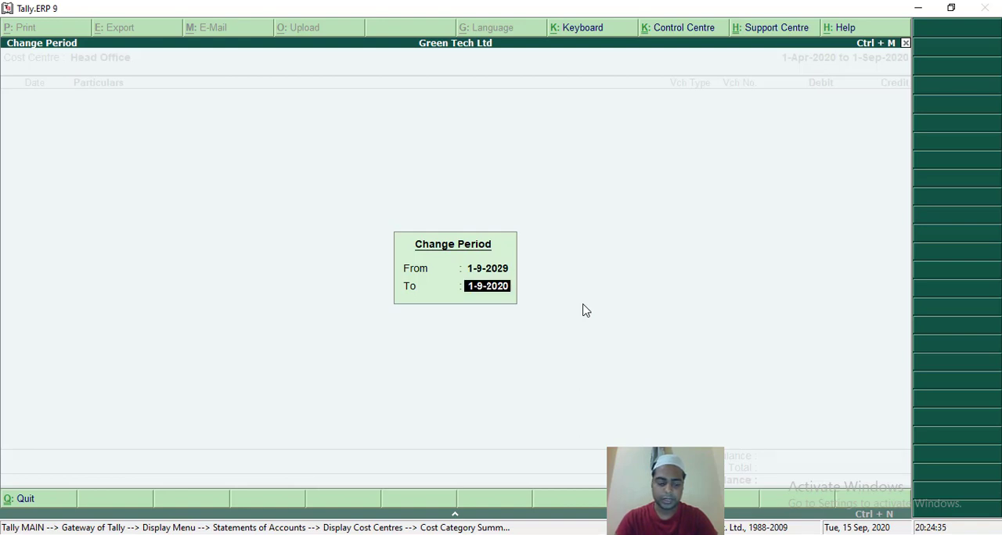
pyautogui.write('2')
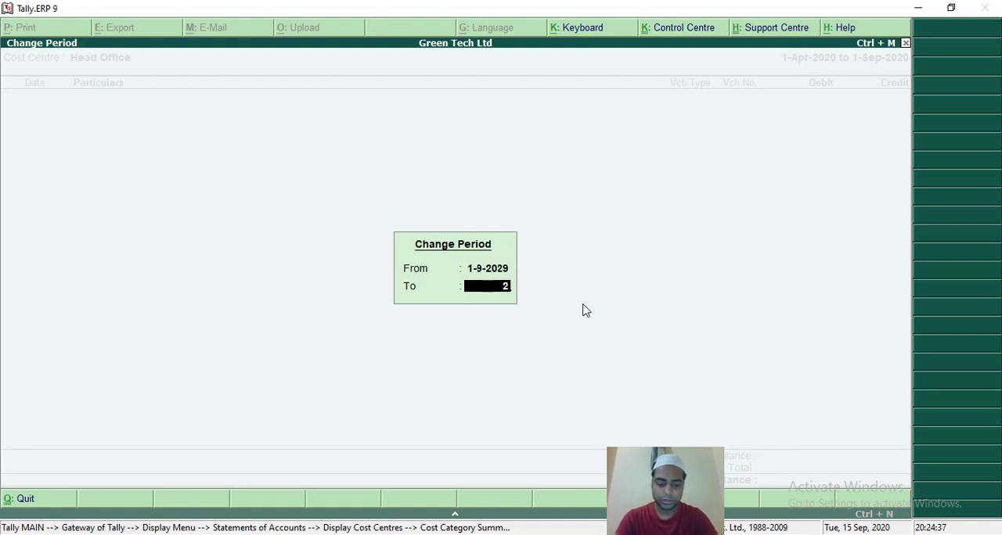
pyautogui.write('-9-2')
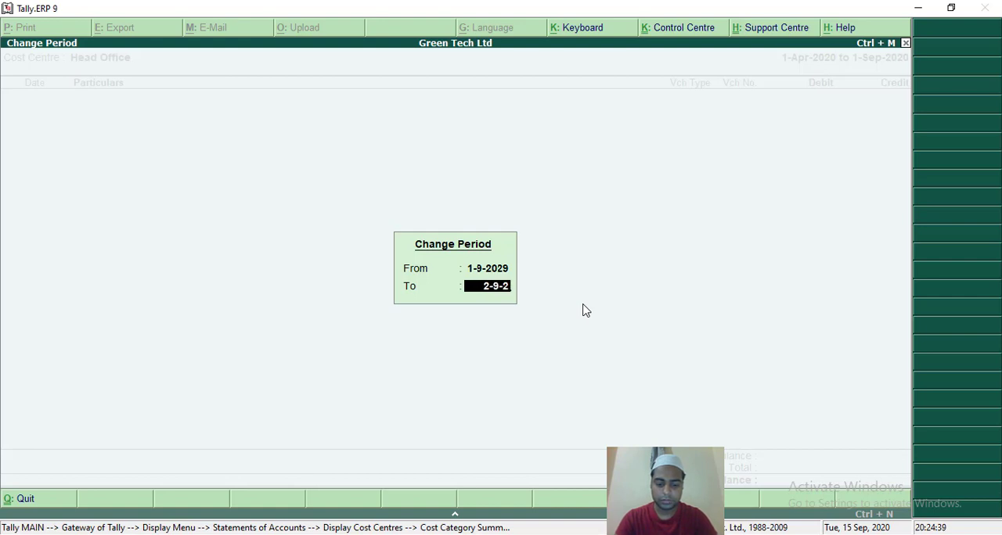
pyautogui.write('020')
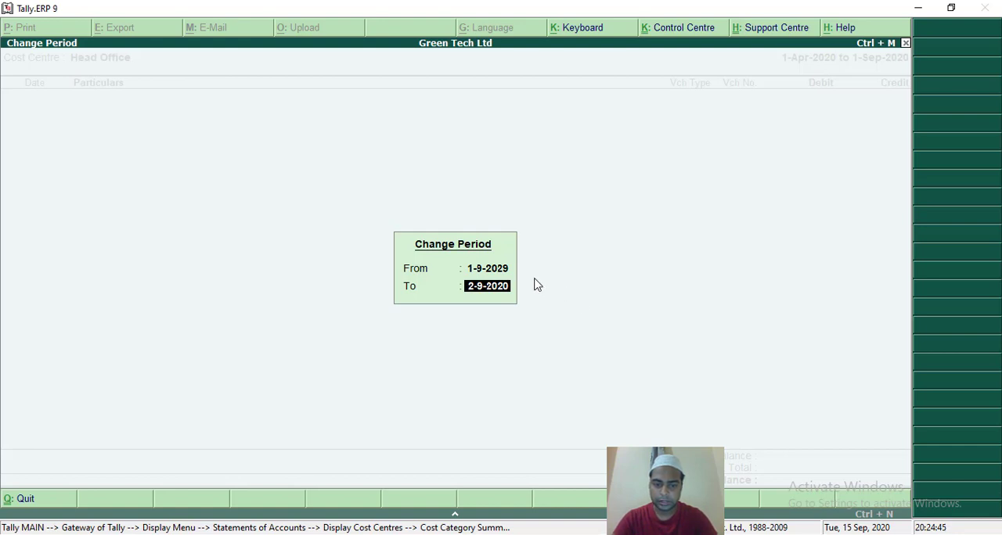
# Correct the period's start date to 2-9-2020 and display the Head Office vouchers for that day.
pyautogui.click(468, 270)
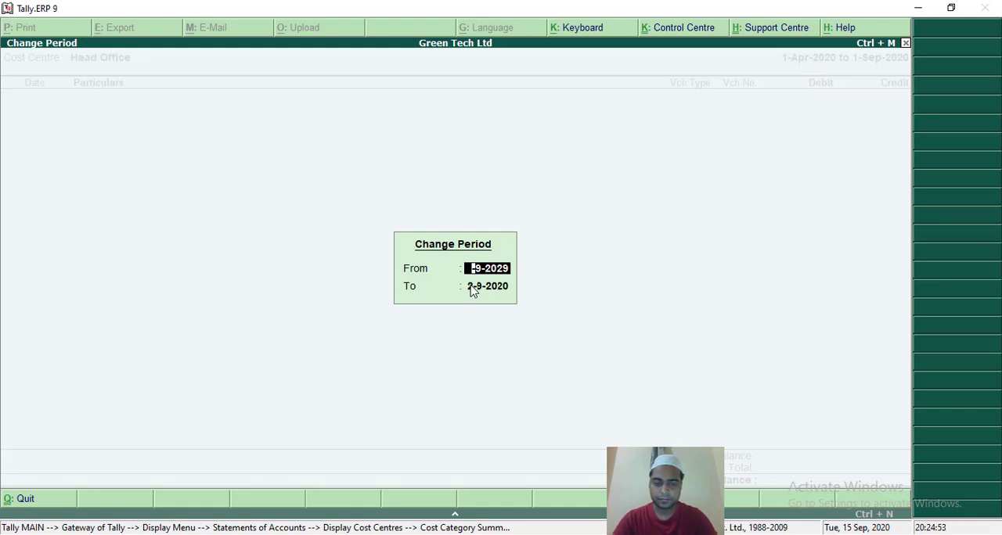
pyautogui.write('2')
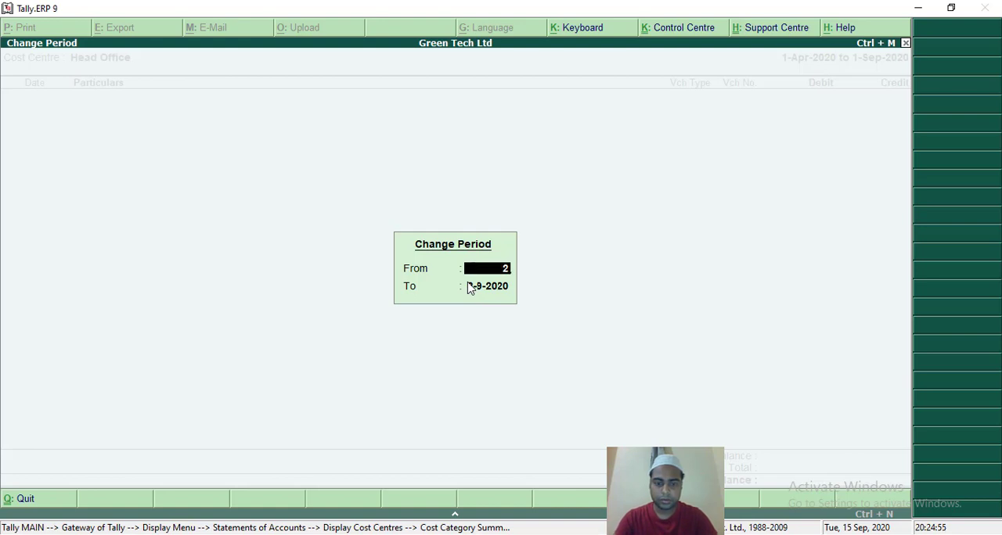
pyautogui.write('-9')
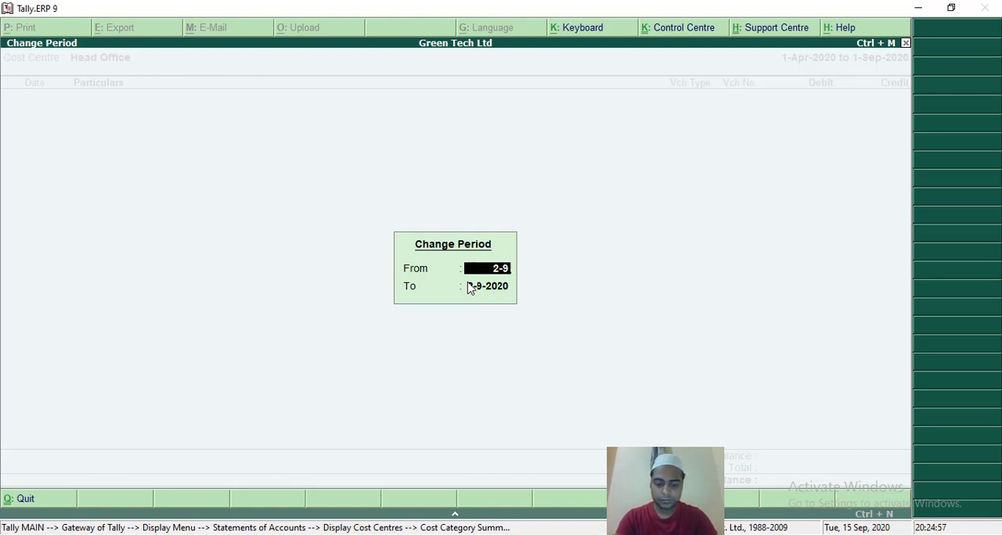
pyautogui.write('-20')
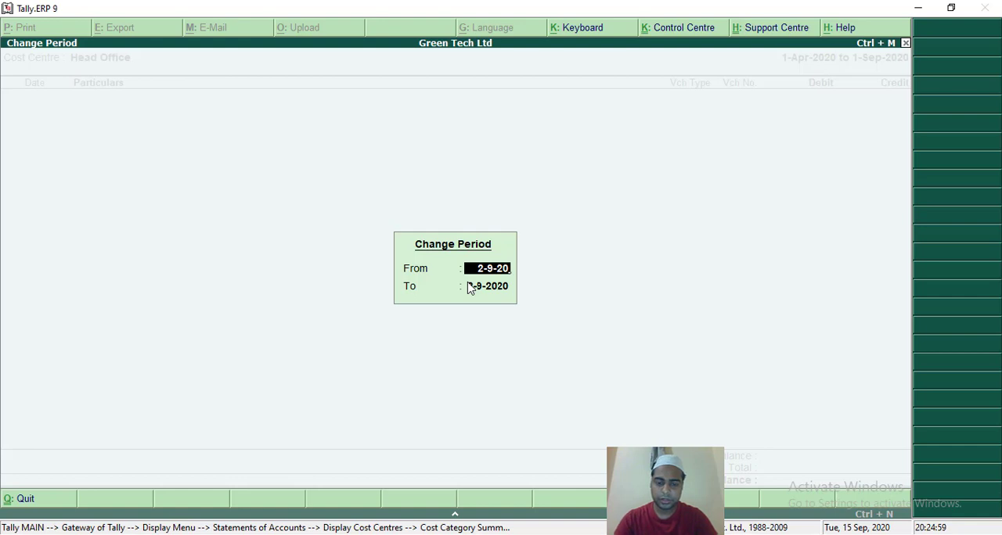
pyautogui.press('Return')
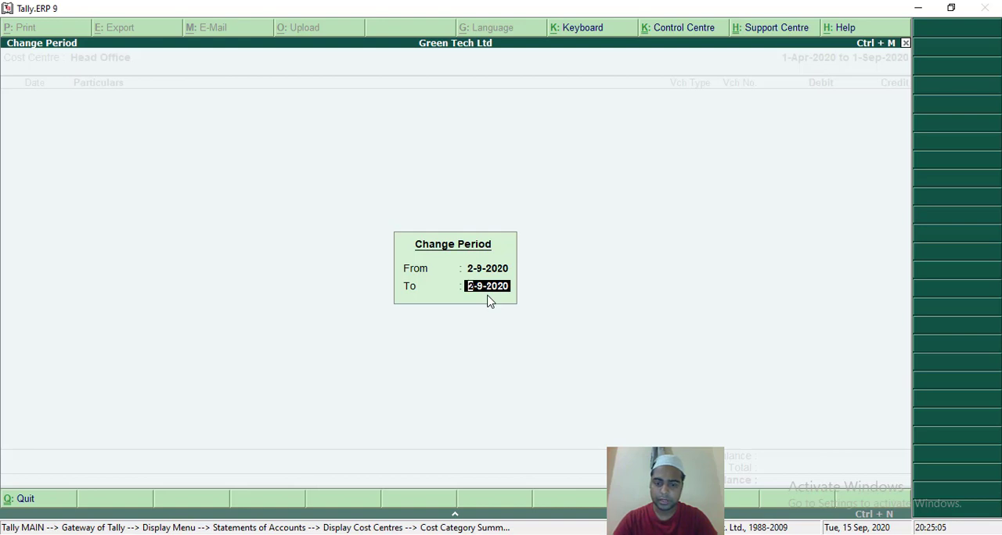
pyautogui.press('Return')
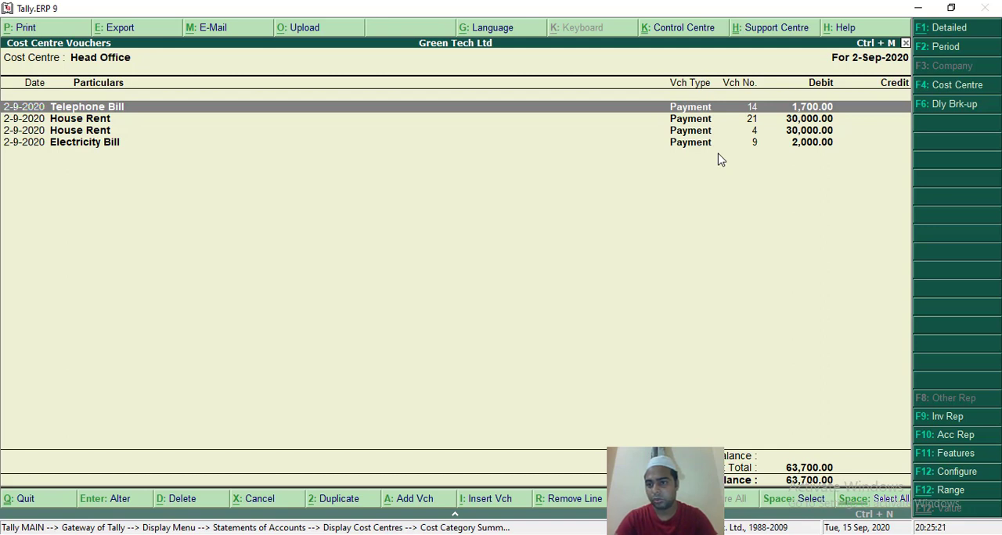
# Switch the voucher report to the Factory_1 cost centre for the same day.
pyautogui.click(937, 92)
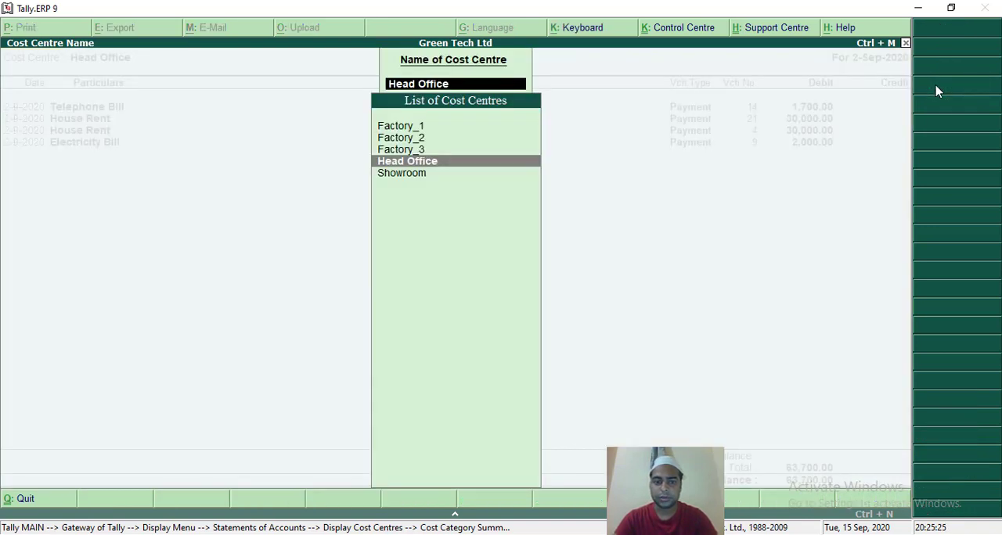
pyautogui.press('Up')
pyautogui.press('Up')
pyautogui.press('Up')
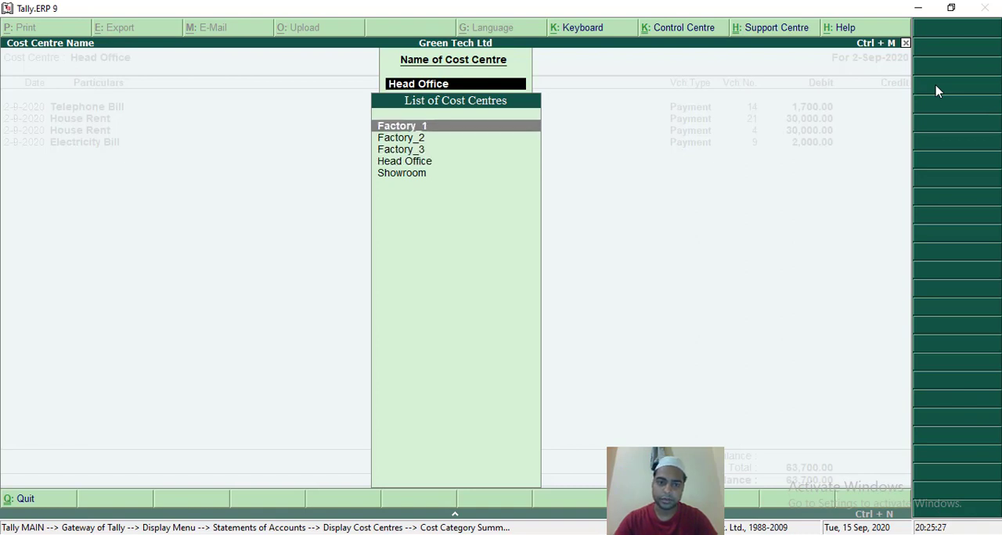
pyautogui.press('Down')
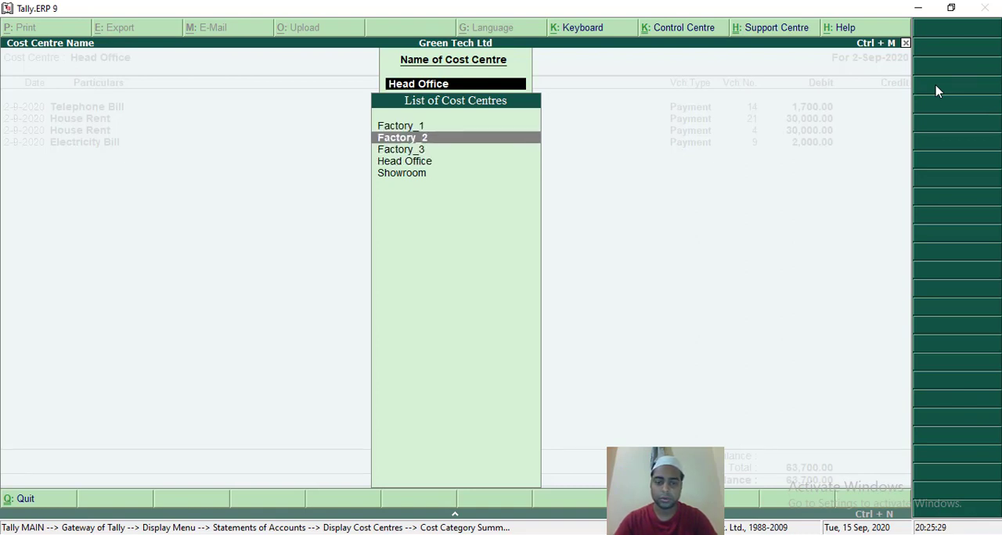
pyautogui.press('Up')
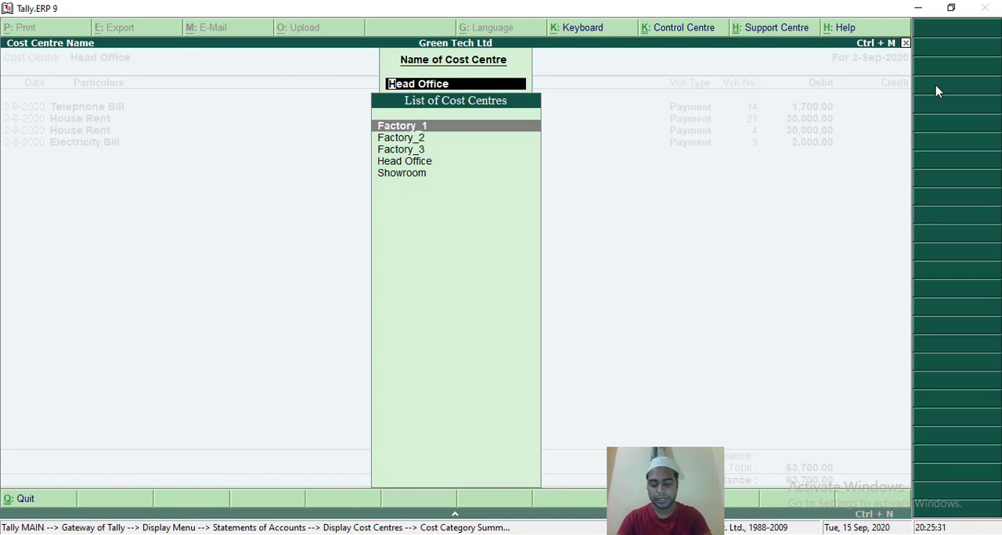
pyautogui.press('Return')
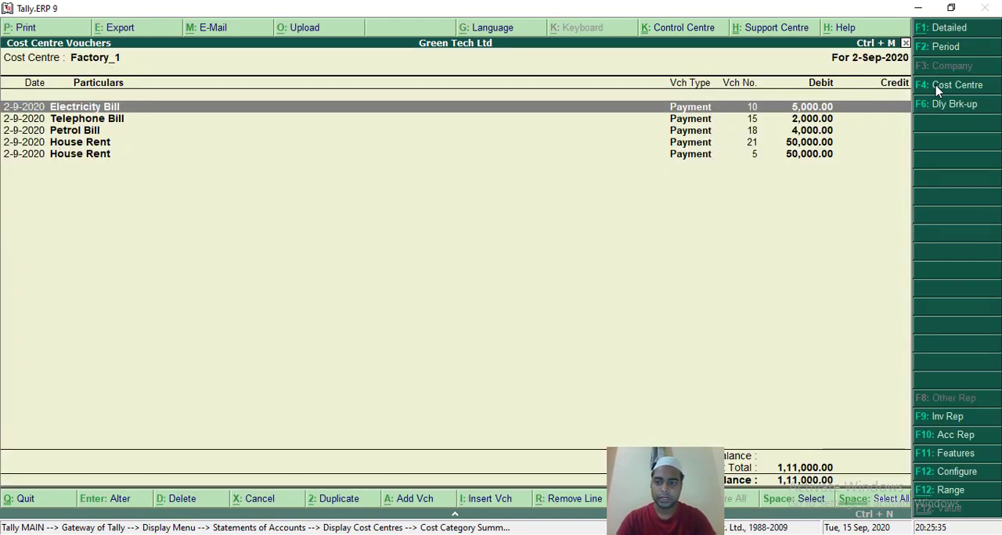
# Switch the voucher report from Factory_1 to the Factory_2 cost centre.
pyautogui.click(937, 91)
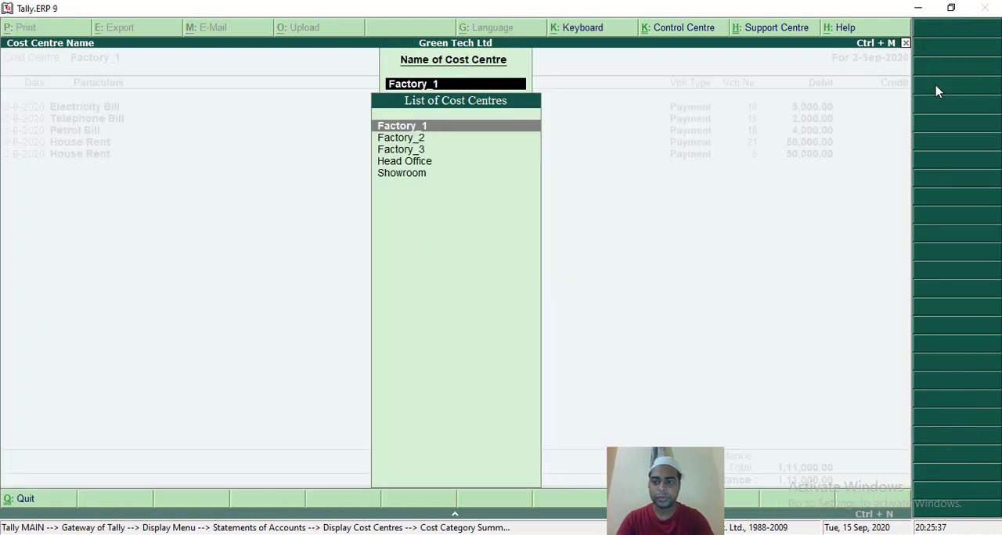
pyautogui.press('Down')
pyautogui.press('Return')
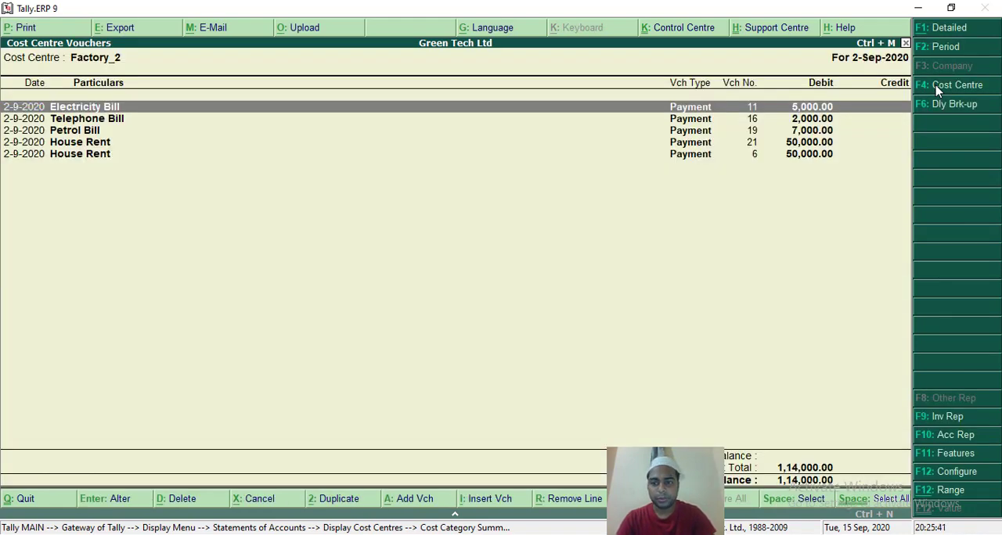
# Switch the voucher report to the Showroom cost centre and view its payments.
pyautogui.click(937, 92)
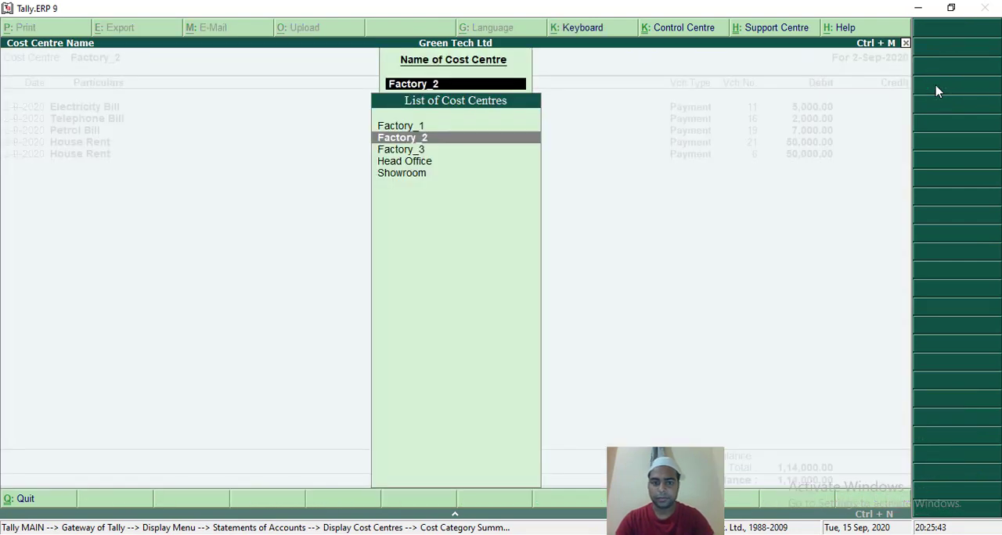
pyautogui.press('Down')
pyautogui.press('Down')
pyautogui.press('Down')
pyautogui.press('Return')
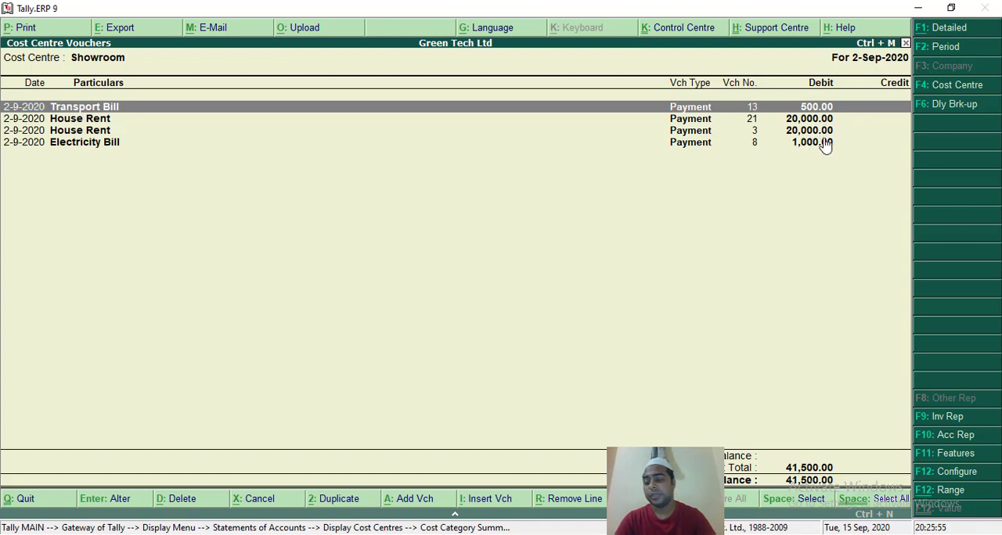
# View the Showroom's daily breakup, drill into its 2-Sep vouchers, and return to the cost category summary.
pyautogui.click(951, 104)
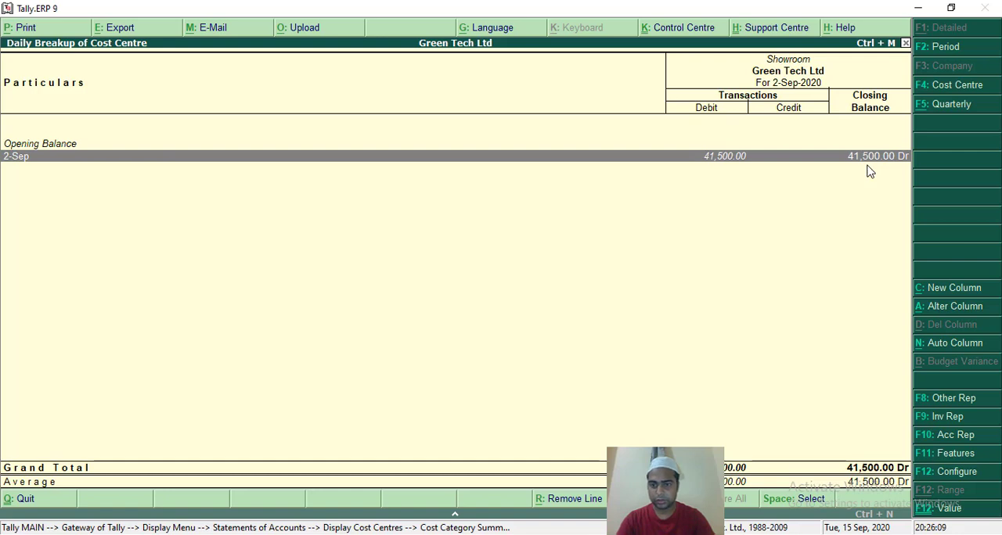
pyautogui.press('Return')
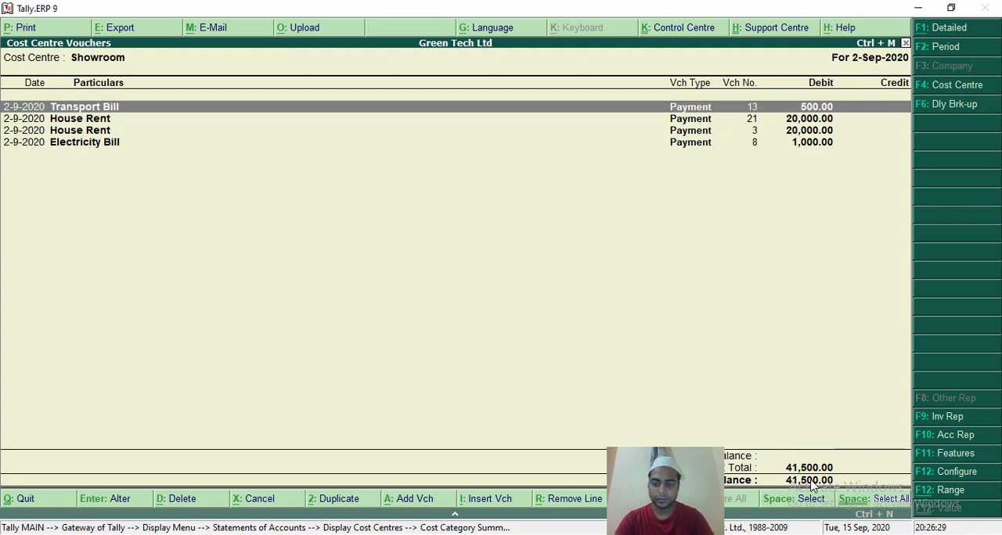
pyautogui.press('F6')
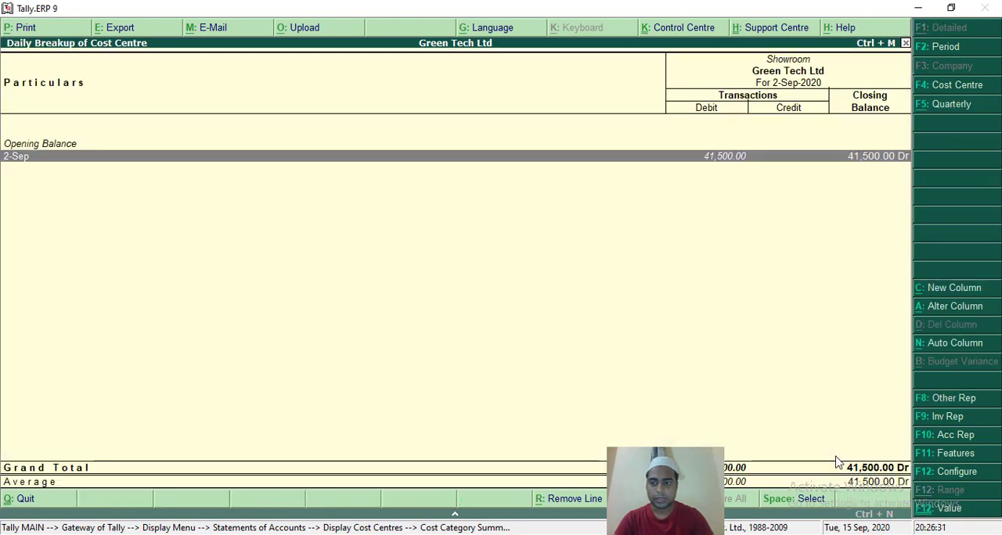
pyautogui.press('Escape')
pyautogui.press('Escape')
pyautogui.press('Escape')
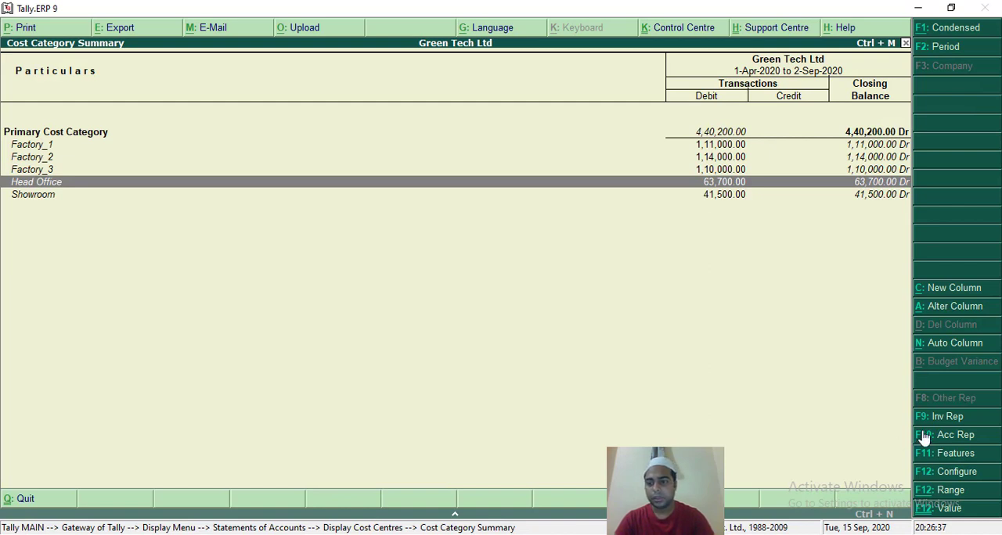
# Start a new column in the cost category summary covering the period 1-4-2020 to 2-9-2020.
pyautogui.click(944, 289)
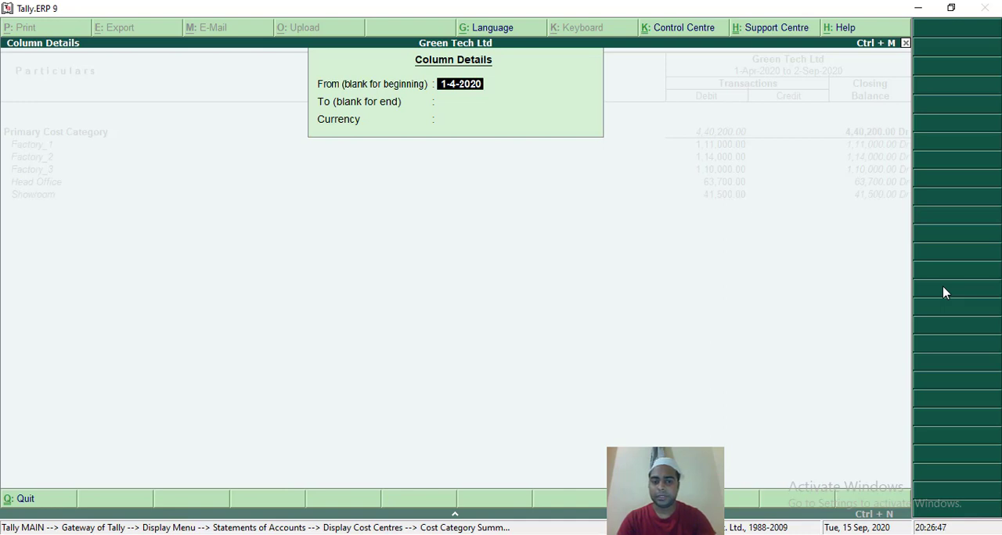
pyautogui.press('BackSpace')
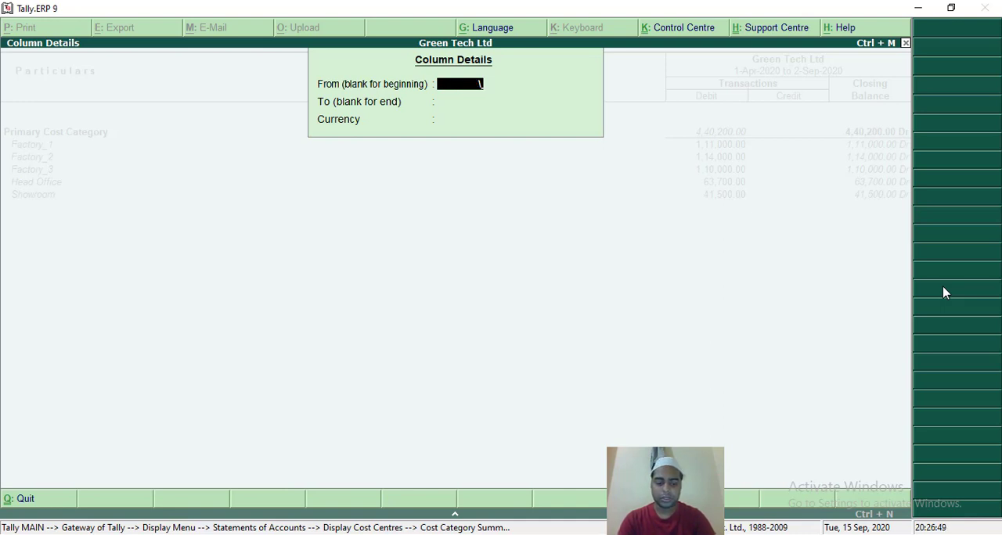
pyautogui.write('1')
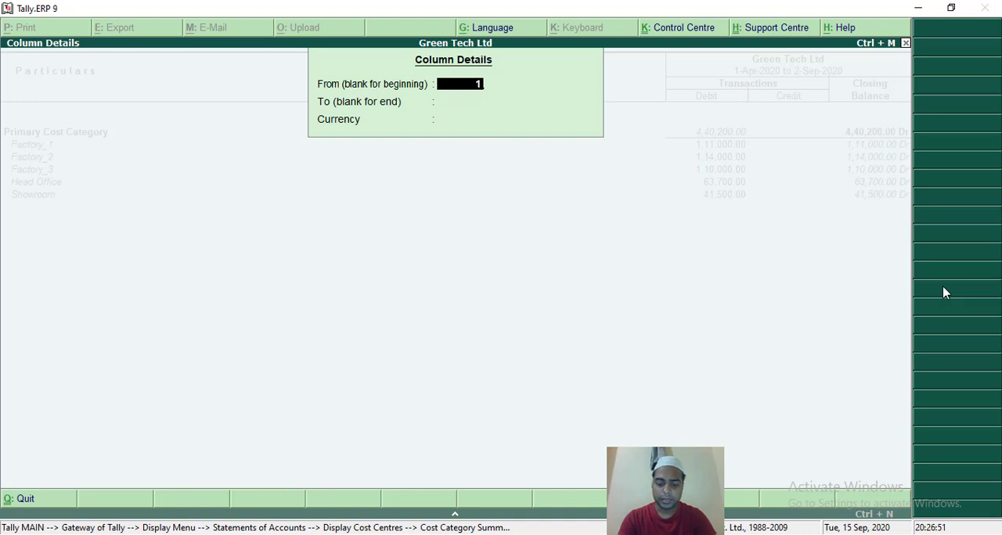
pyautogui.write('-4-20')
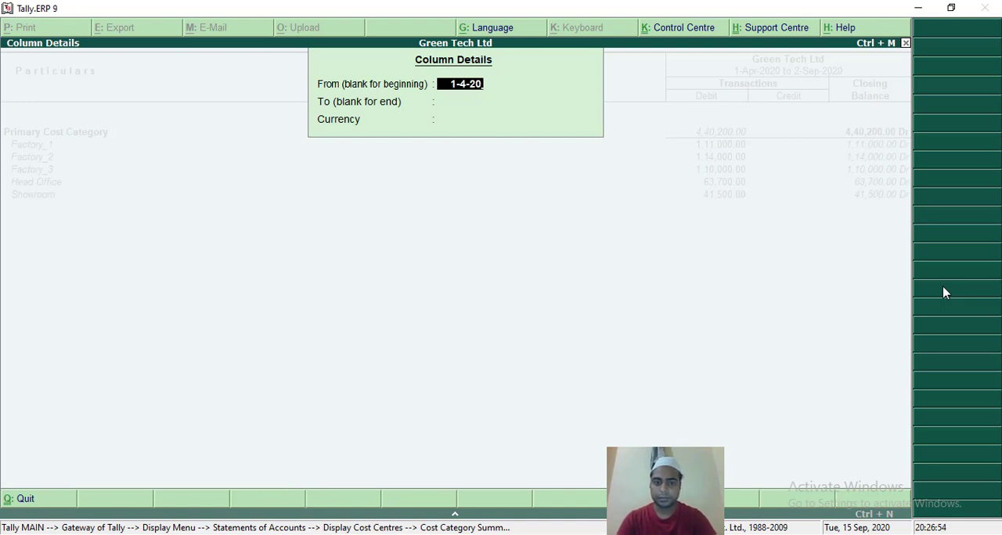
pyautogui.press('Return')
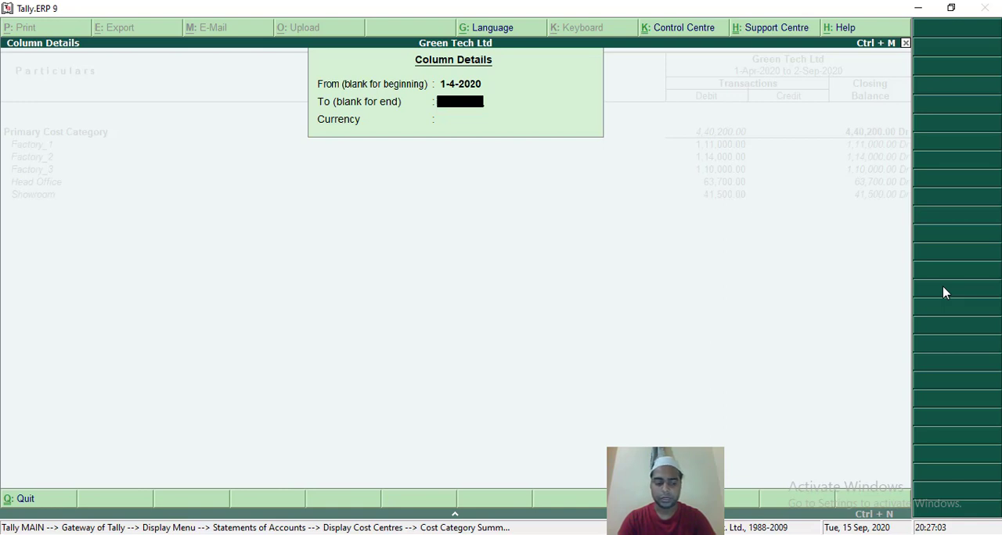
pyautogui.write('2-')
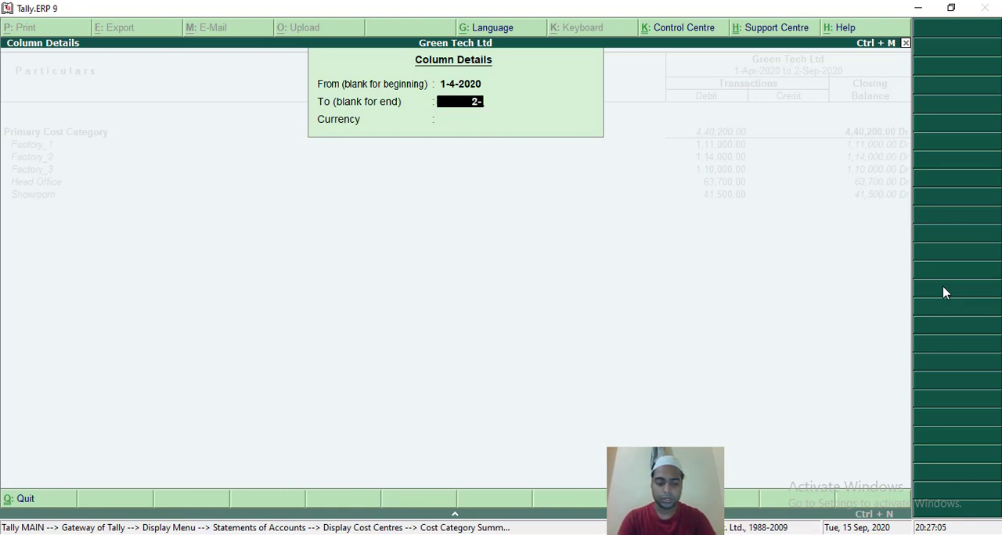
pyautogui.write('9')
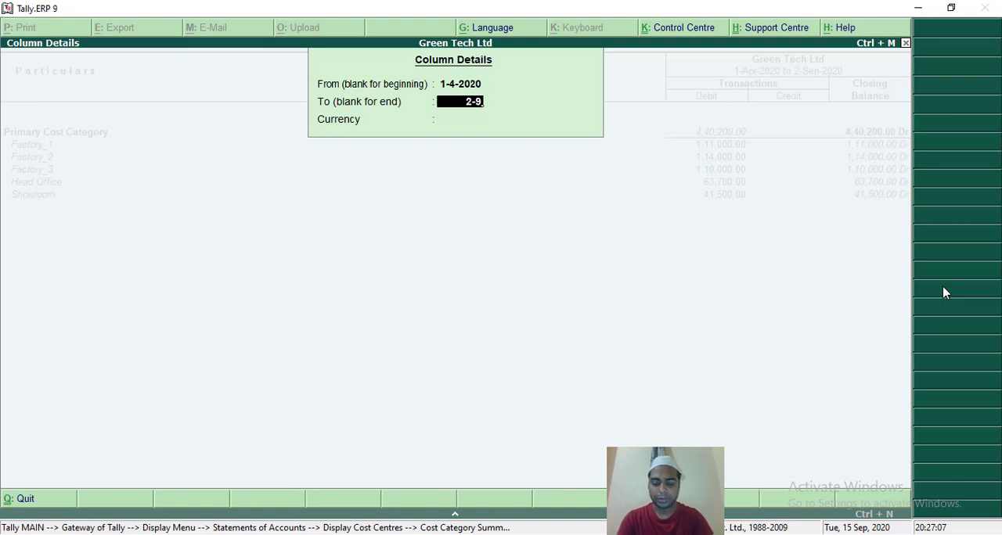
pyautogui.write('-20')
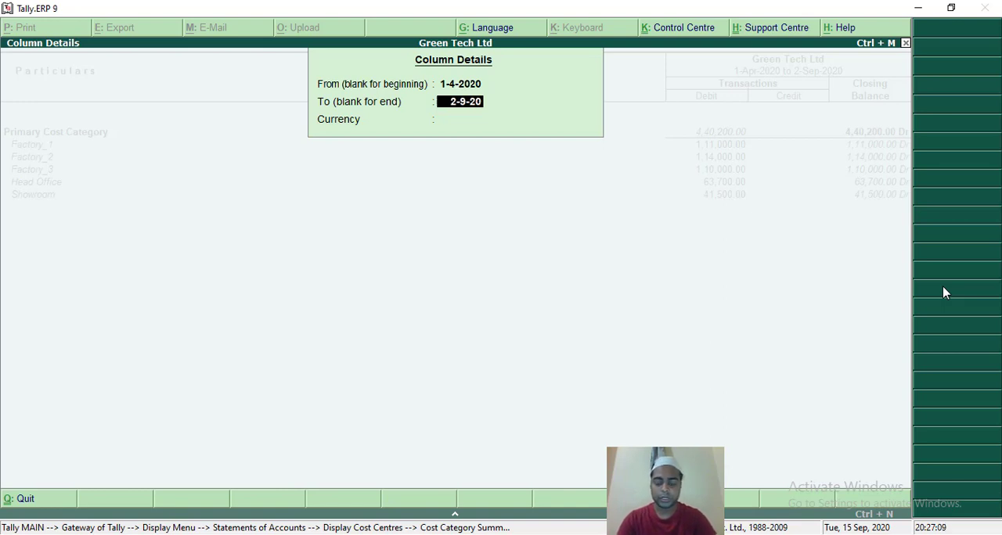
pyautogui.press('Return')
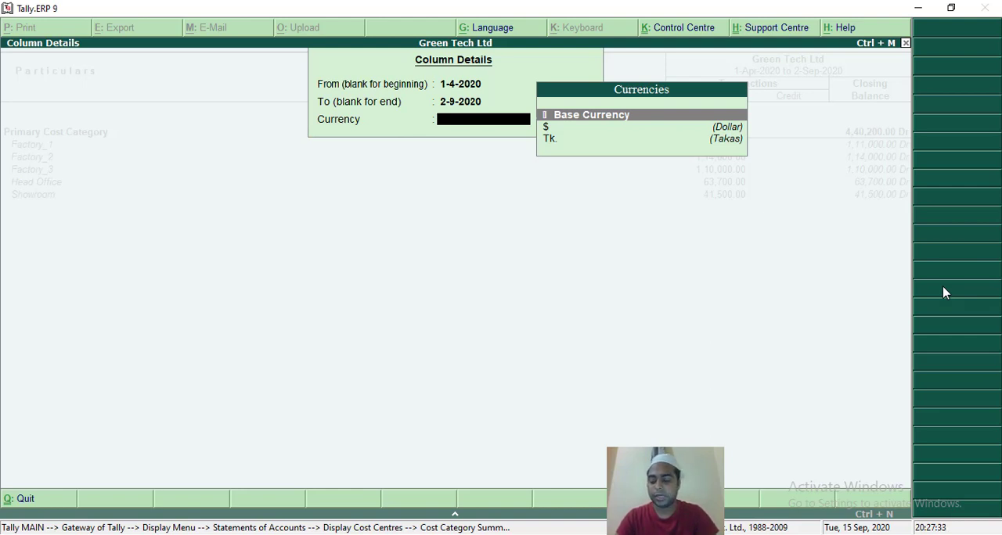
# Set the new column's currency to Tk. (Takas) and add it to the summary.
pyautogui.press('Down')
pyautogui.press('Down')
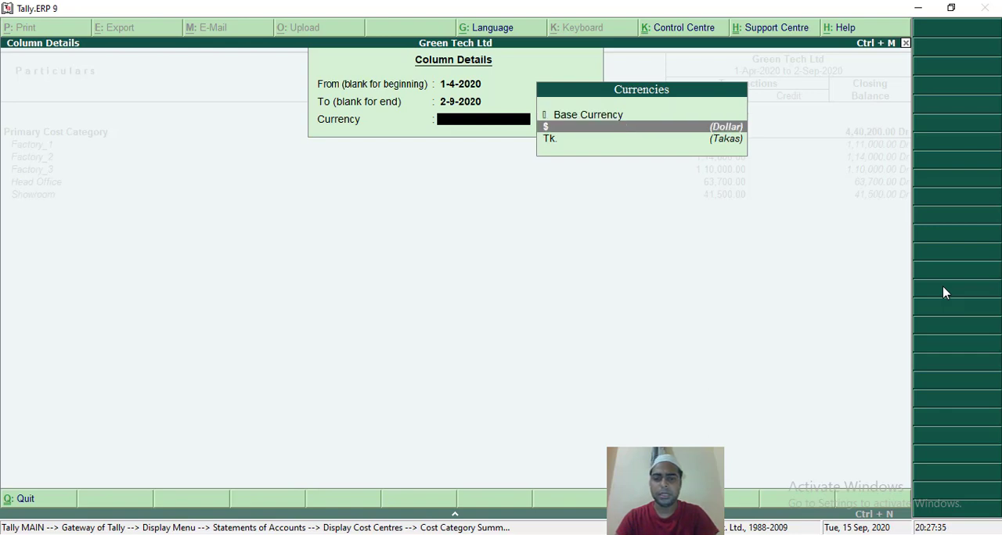
pyautogui.press('Return')
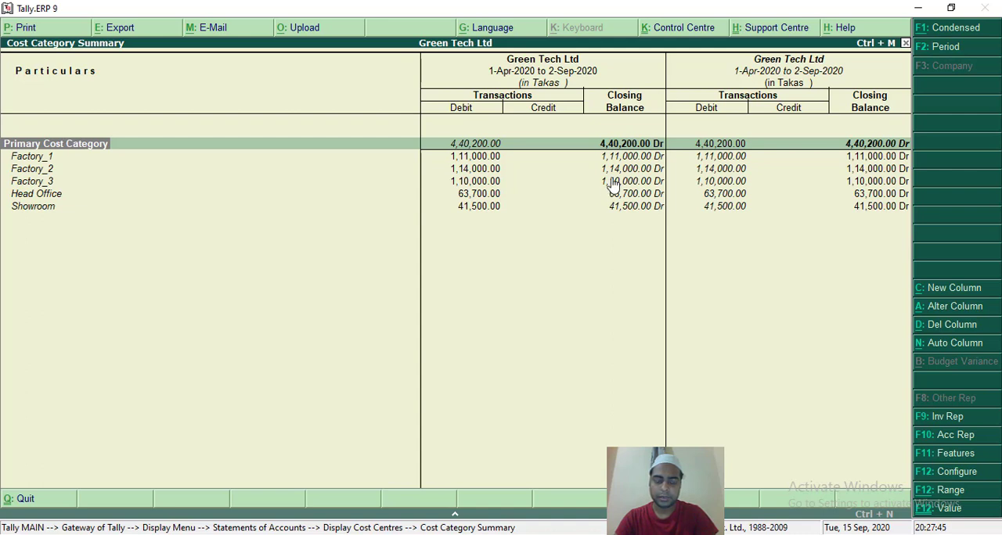
# Check the column's alteration details, keeping its dates and Tk. currency, and delete the extra column.
pyautogui.click(942, 313)
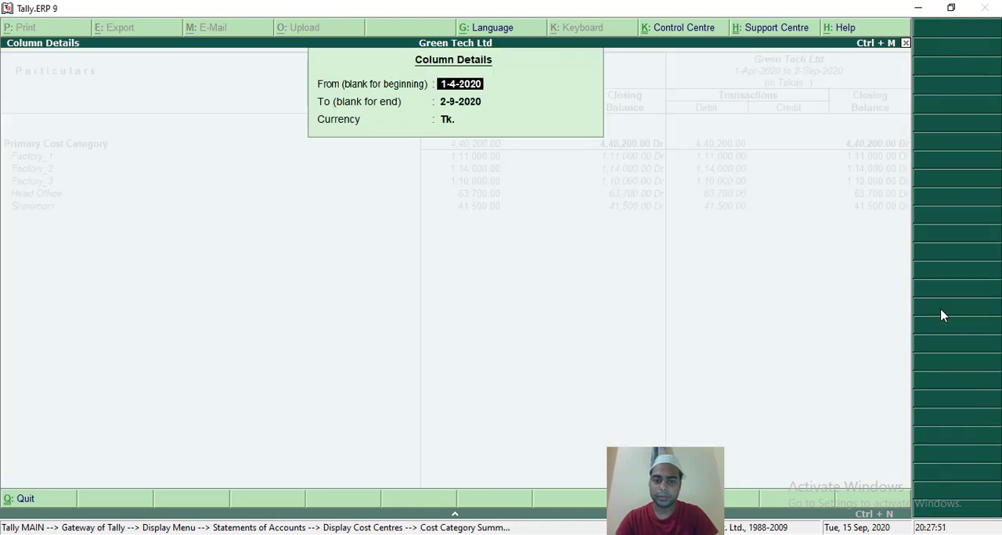
pyautogui.press('Return')
pyautogui.press('Return')
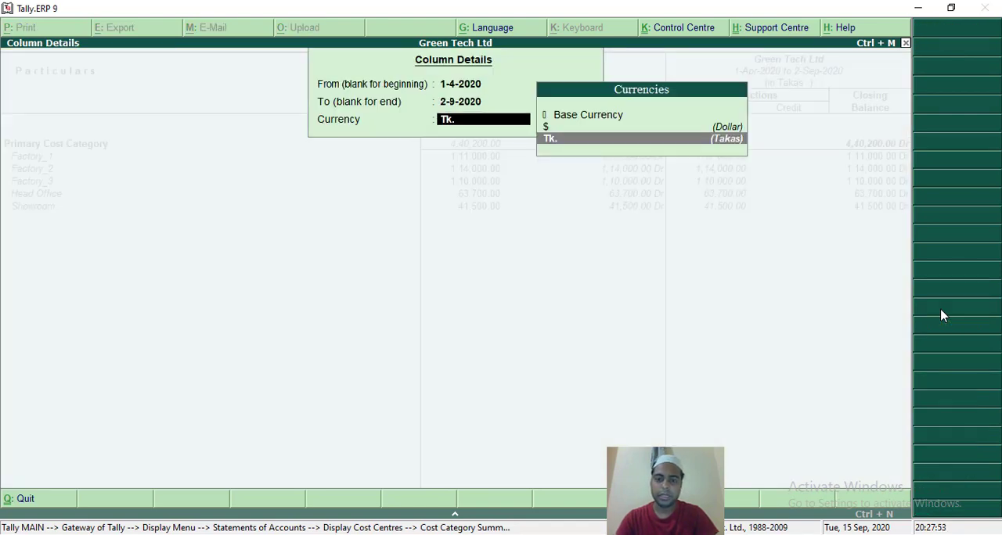
pyautogui.press('Return')
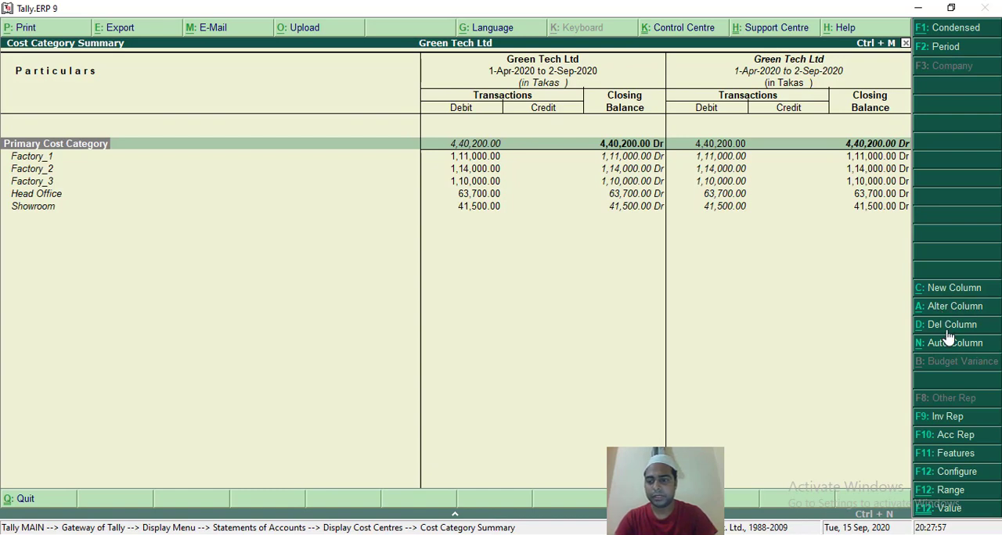
pyautogui.click(948, 325)
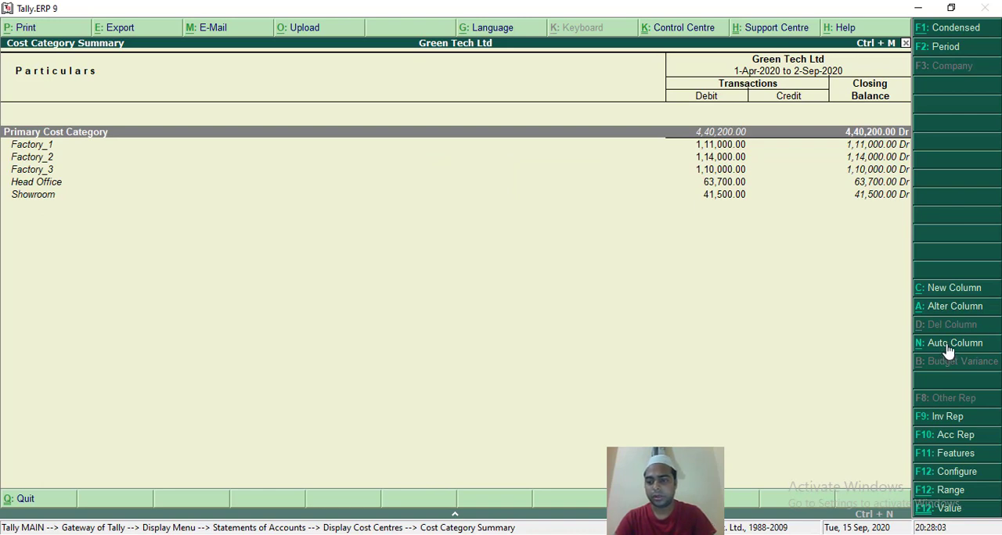
# Auto-repeat the summary columns using 4 Week Month, with a total column shown.
pyautogui.click(947, 349)
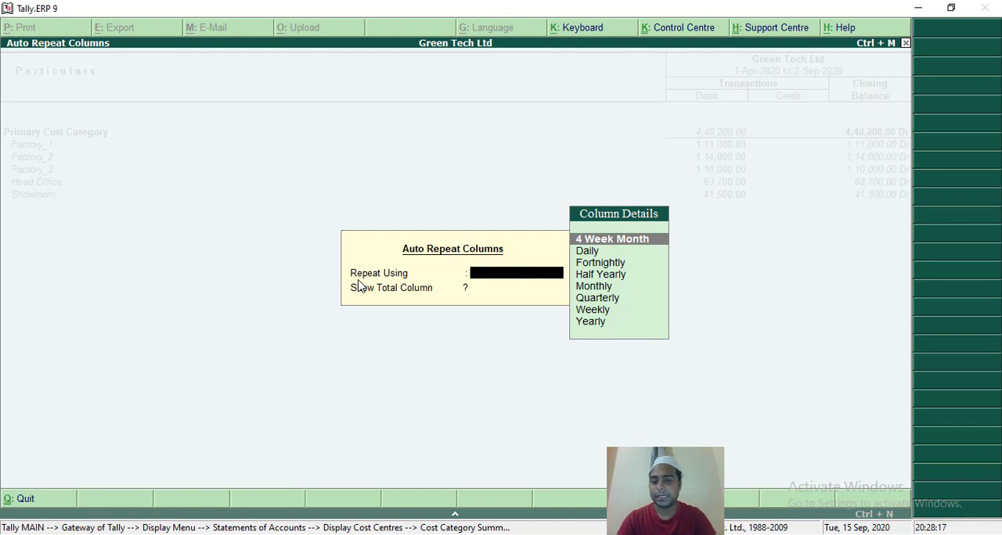
pyautogui.click(637, 246)
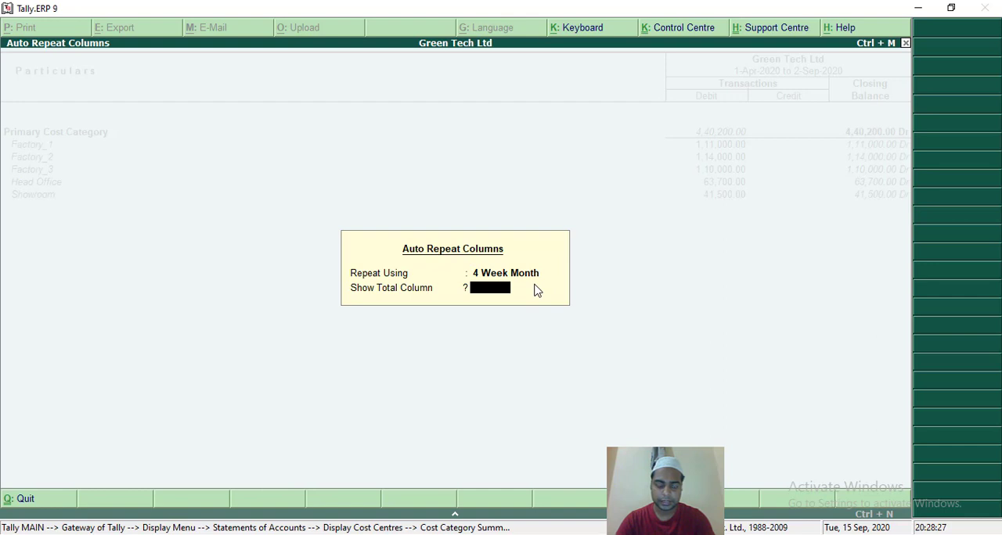
pyautogui.write('y')
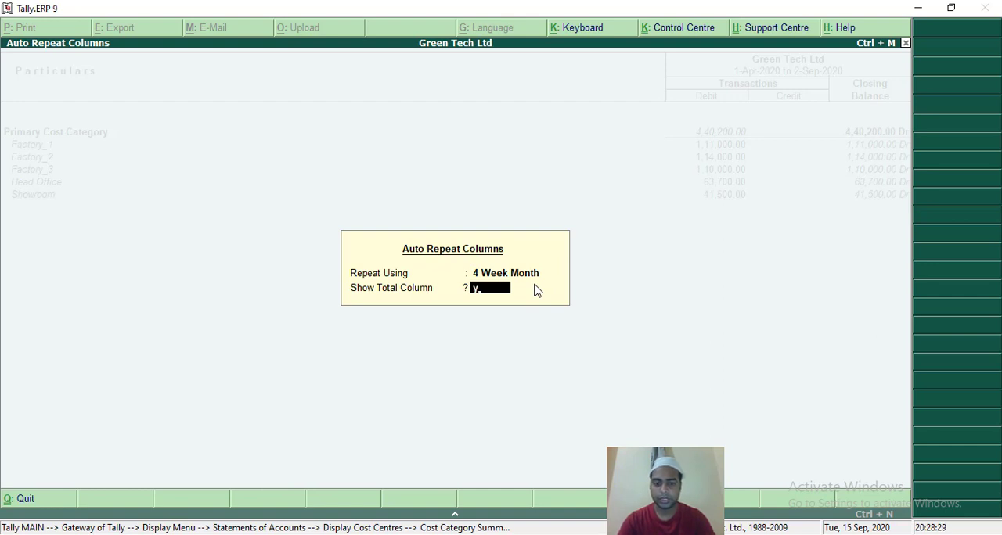
pyautogui.press('Return')
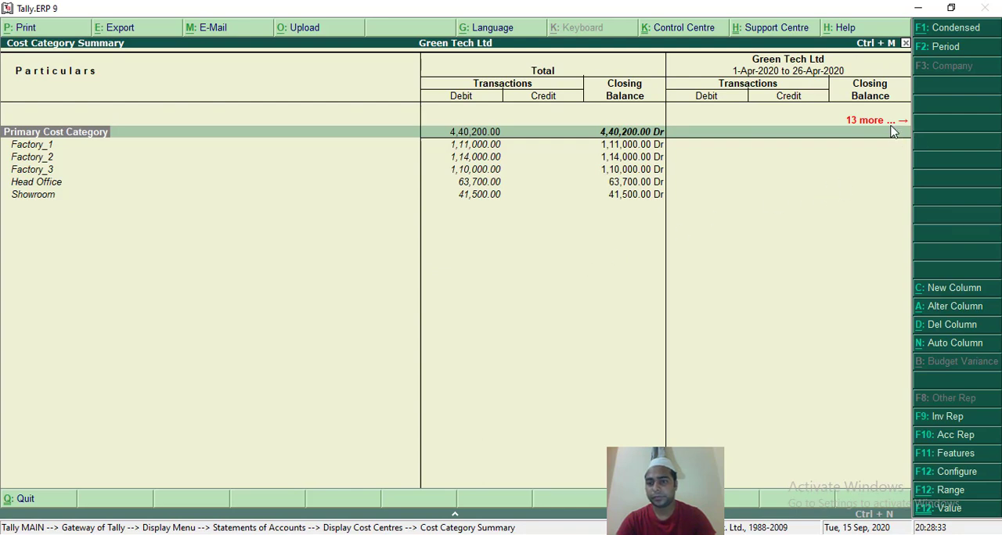
pyautogui.press('Right')
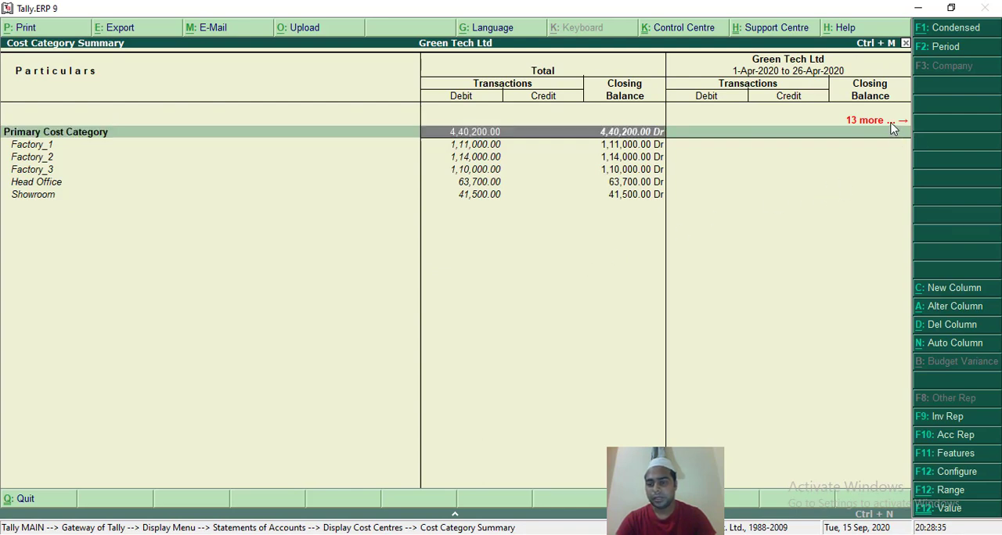
# Switch the auto-repeated columns to Daily, with a total column shown.
pyautogui.click(943, 349)
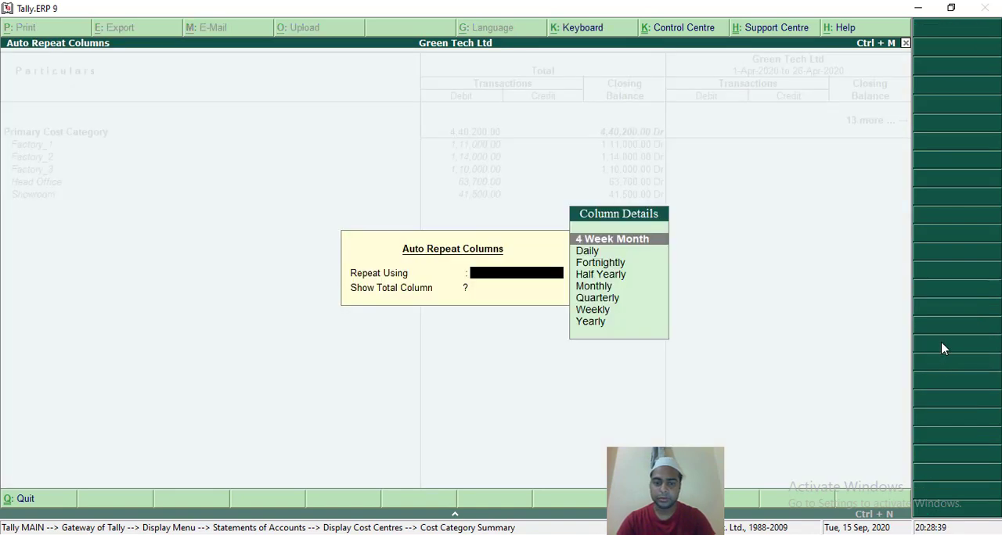
pyautogui.press('Down')
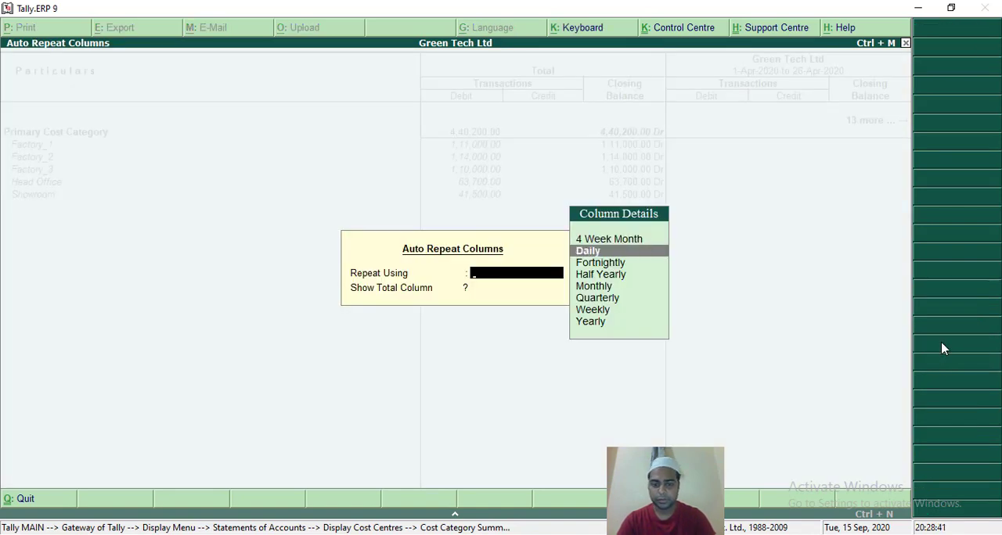
pyautogui.press('Return')
pyautogui.write('y')
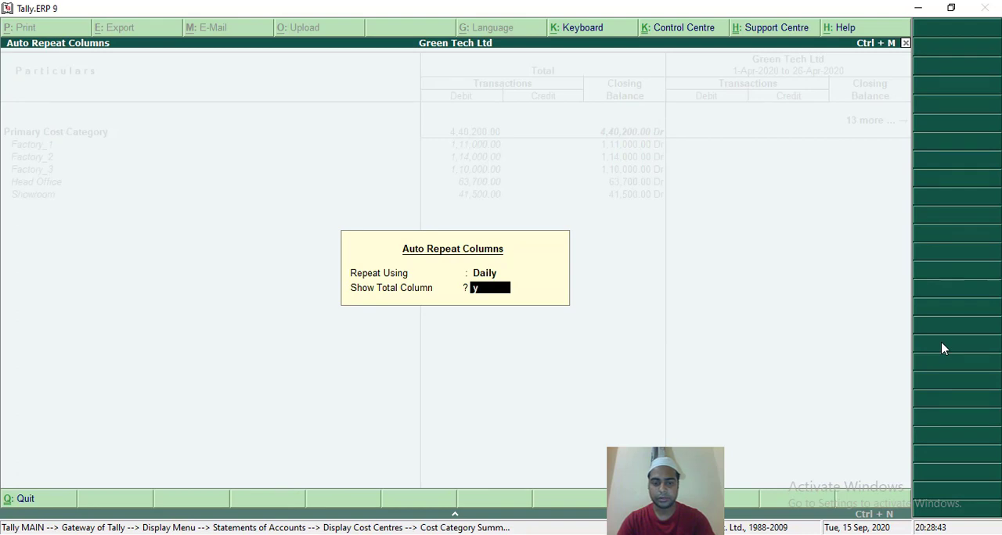
pyautogui.press('Return')
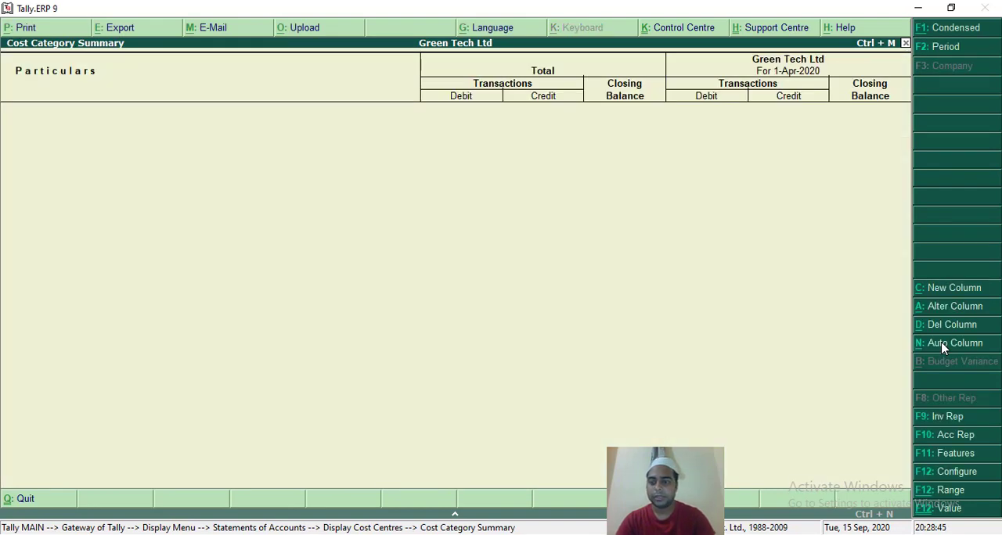
# Repeat the summary columns using Monthly, with a total column shown.
pyautogui.click(942, 346)
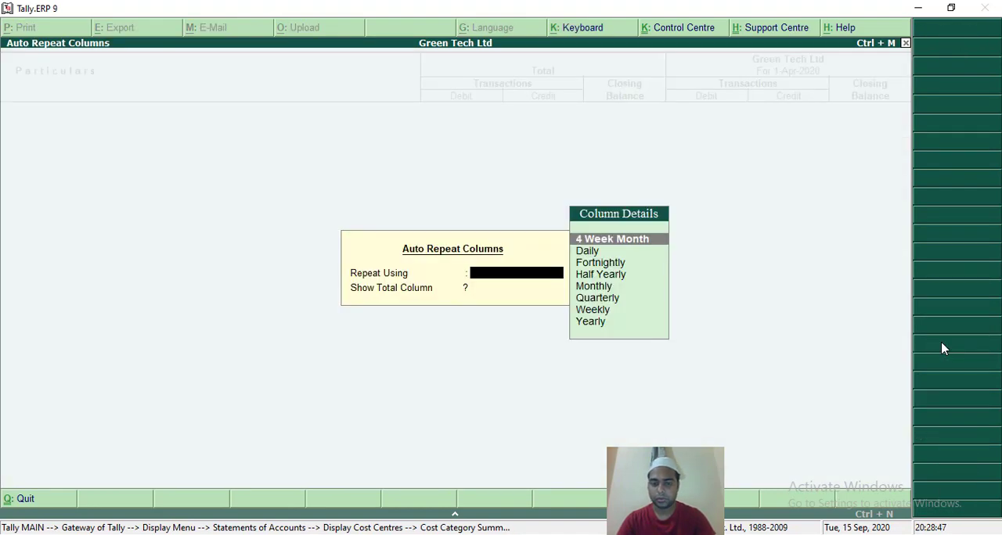
pyautogui.press('Down')
pyautogui.press('Down')
pyautogui.press('Down')
pyautogui.press('Down')
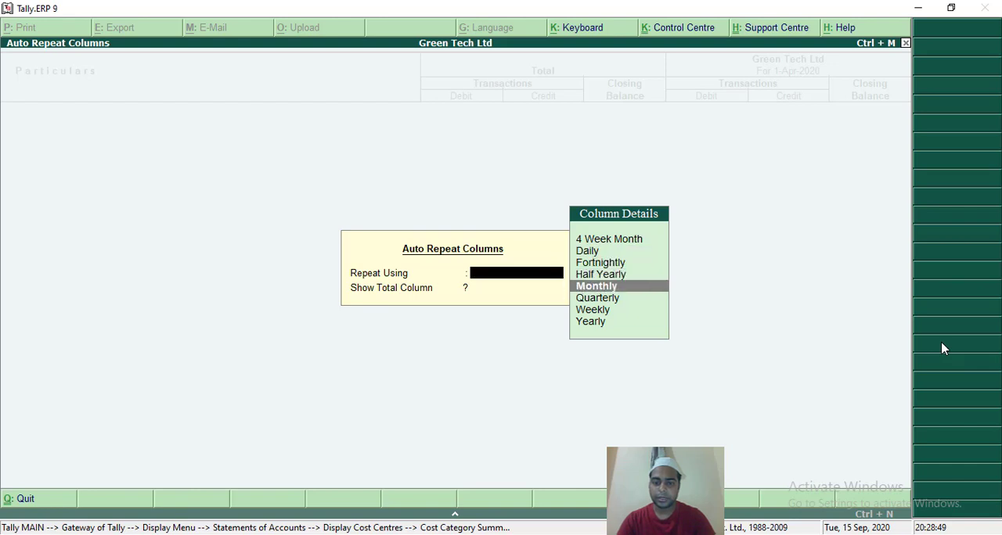
pyautogui.press('Return')
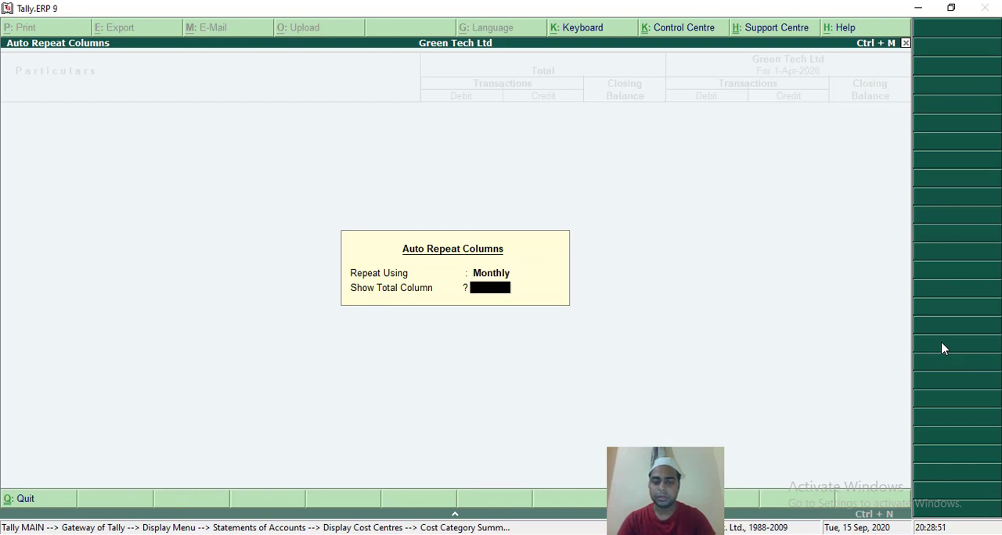
pyautogui.write('y')
pyautogui.press('Return')
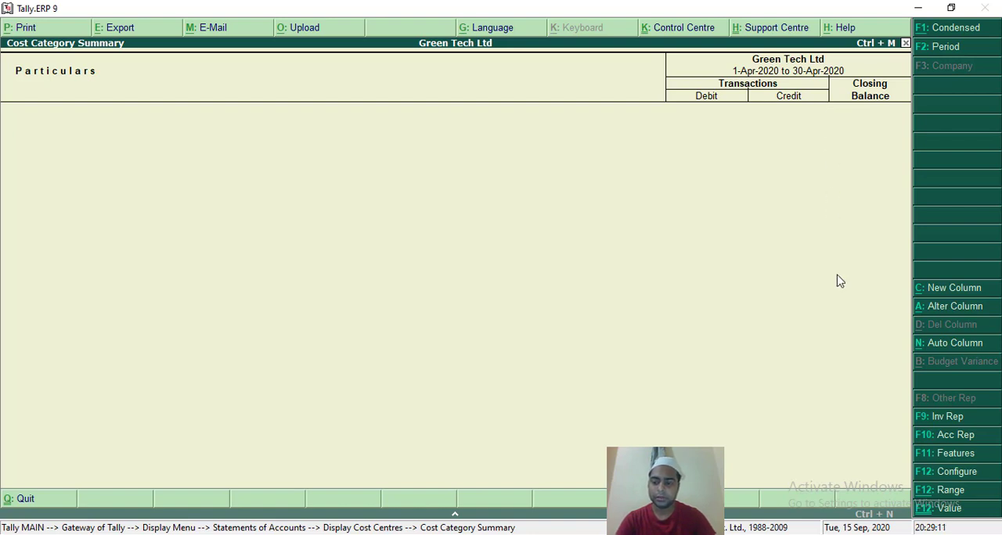
# Apply auto-repeated columns using Yearly, with a total column, to the cost category summary.
pyautogui.click(946, 347)
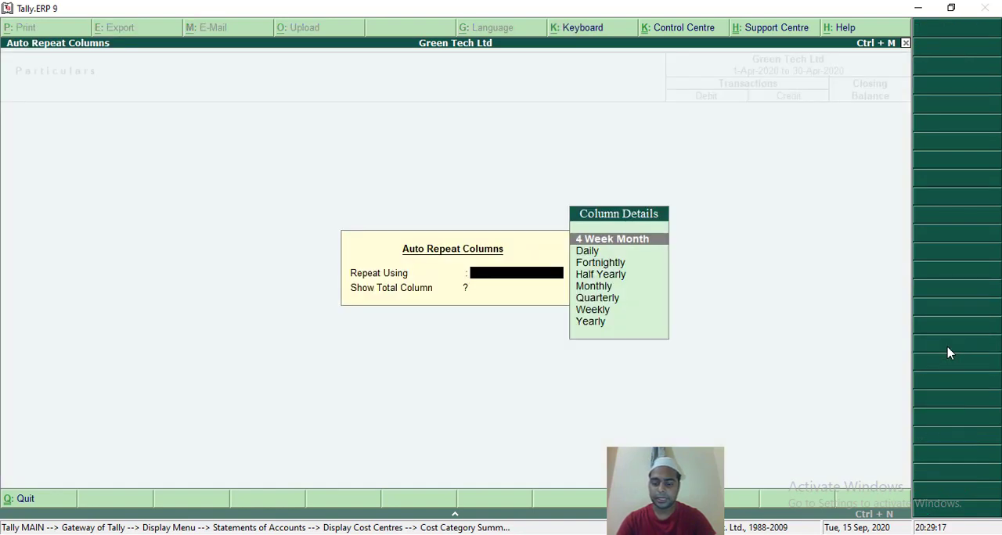
pyautogui.press('Down')
pyautogui.press('Down')
pyautogui.press('Down')
pyautogui.press('Down')
pyautogui.press('Down')
pyautogui.press('Down')
pyautogui.press('Down')
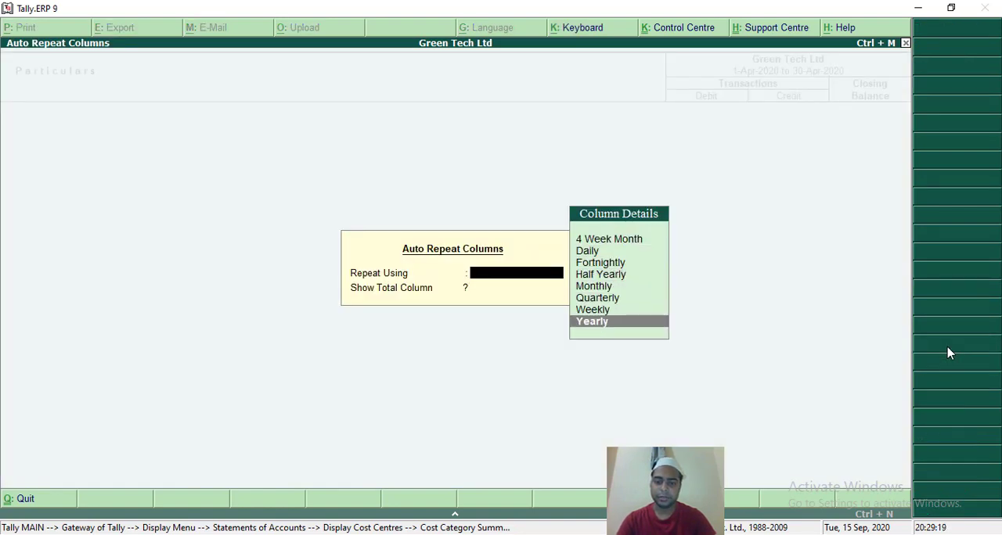
pyautogui.press('Return')
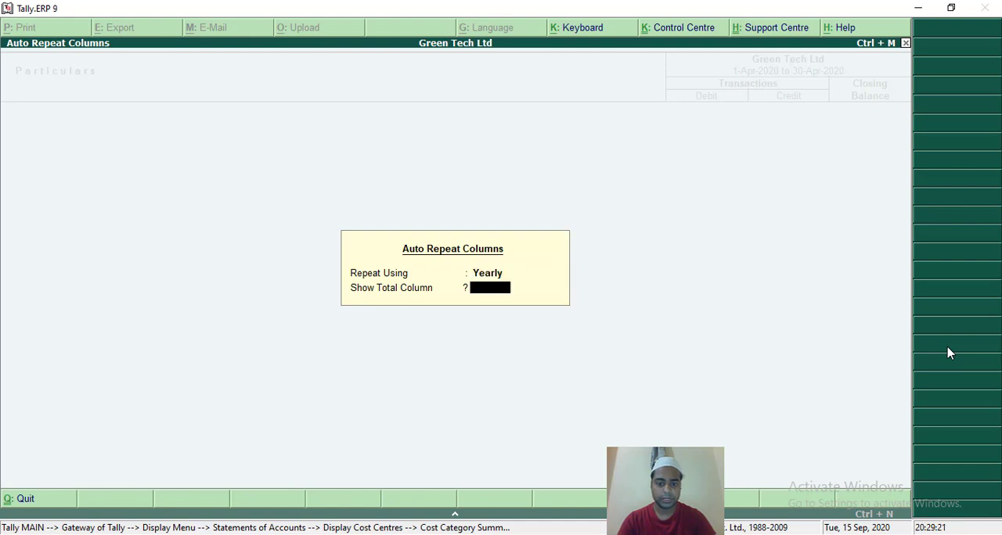
pyautogui.write('y')
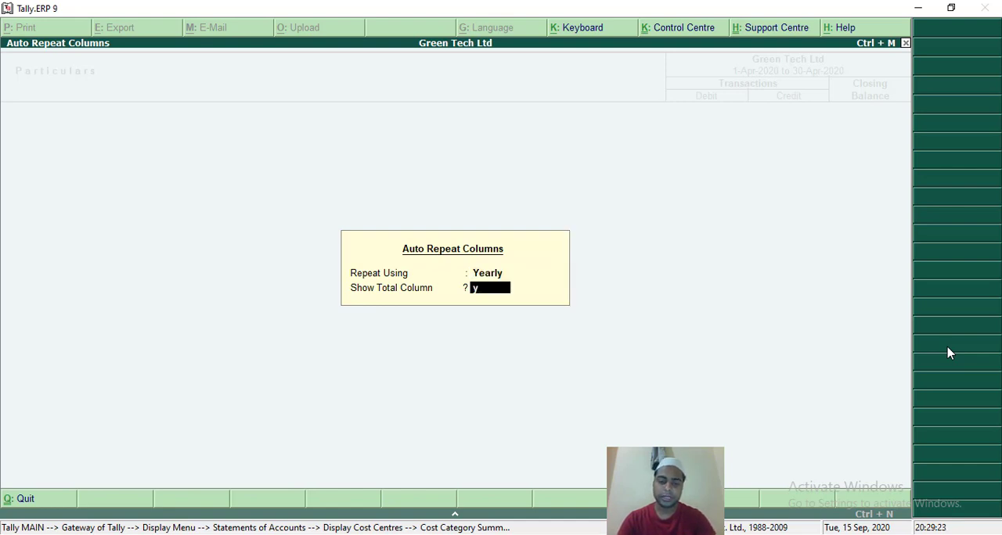
pyautogui.press('Return')
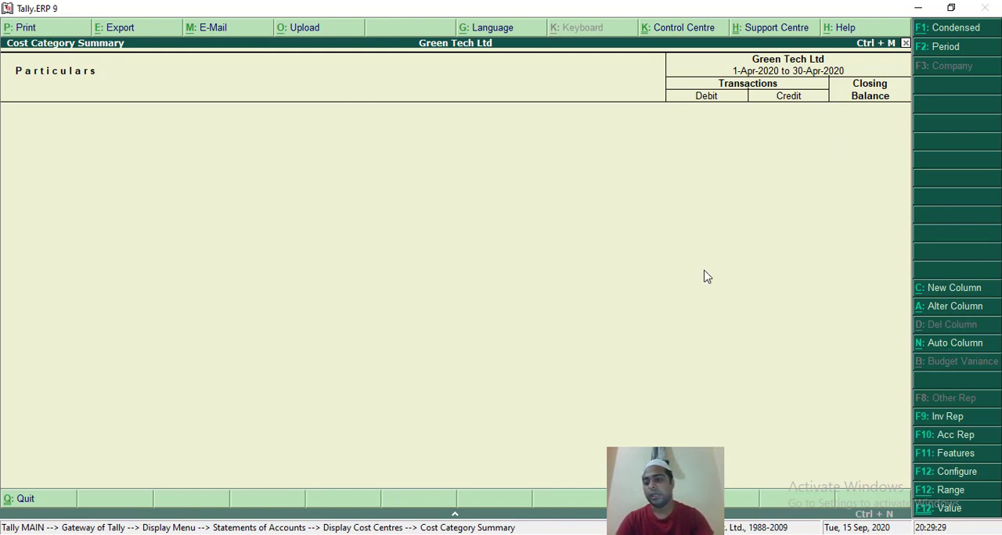
# Open the Location Summary inventory report from the cost category summary.
pyautogui.click(948, 417)
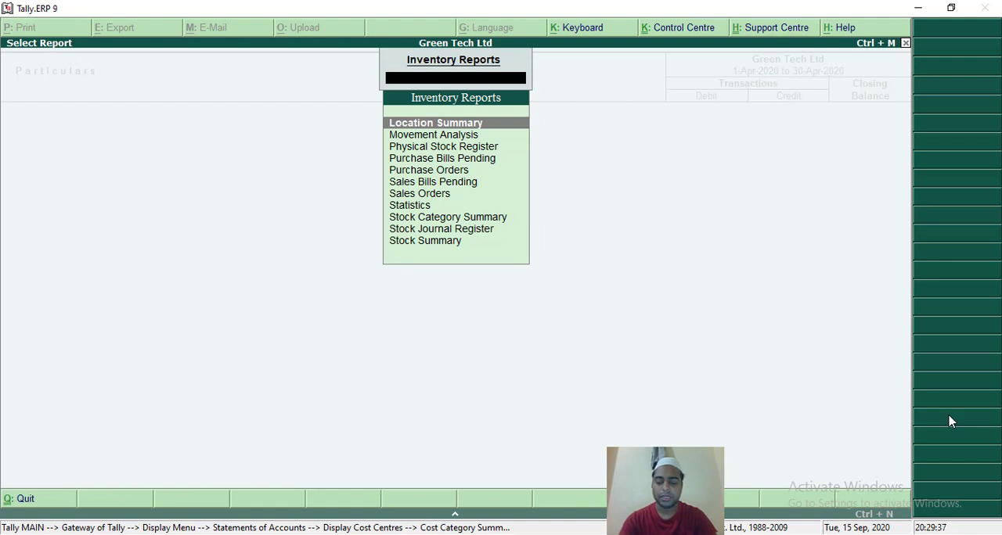
pyautogui.press('Return')
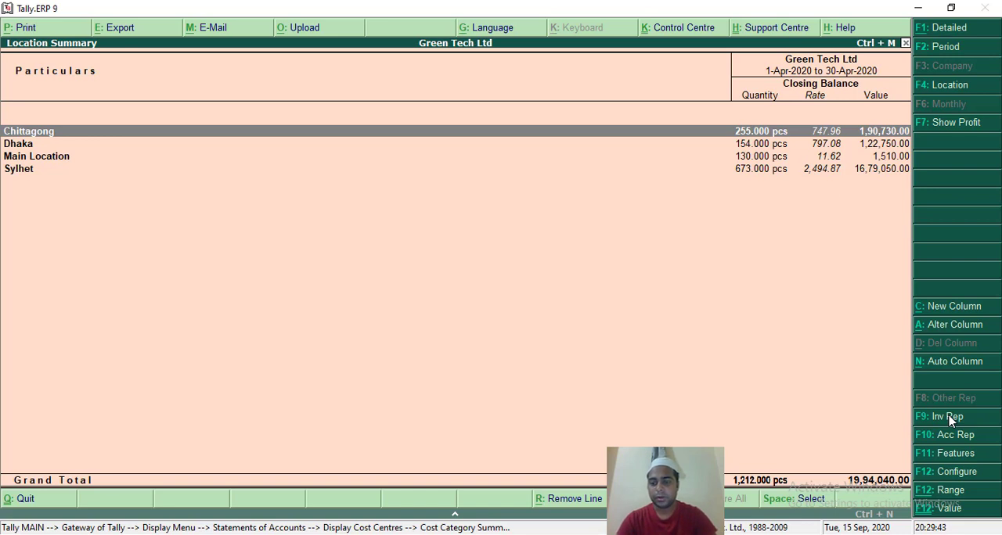
# View the list of available inventory reports from the Location Summary, then close it without choosing one.
pyautogui.click(947, 417)
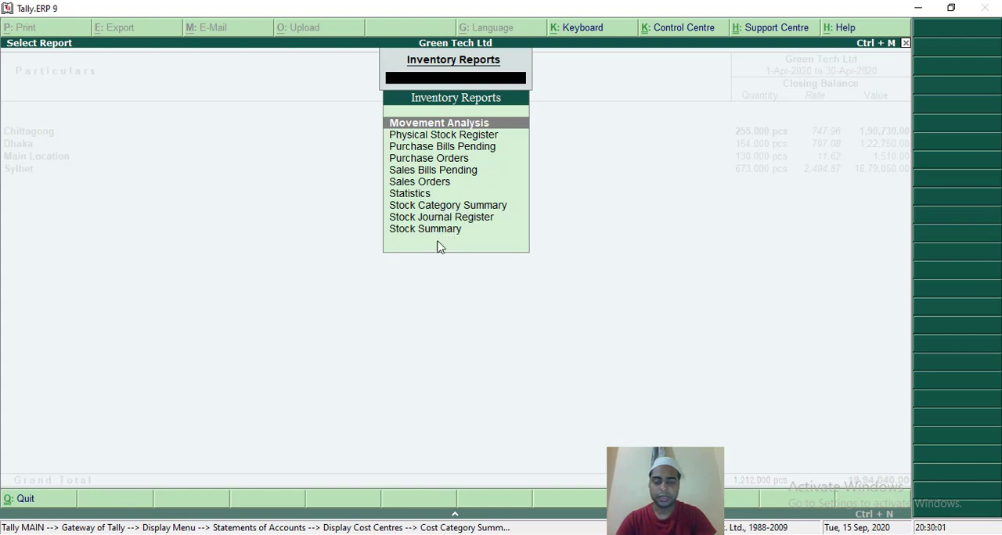
pyautogui.press('Escape')
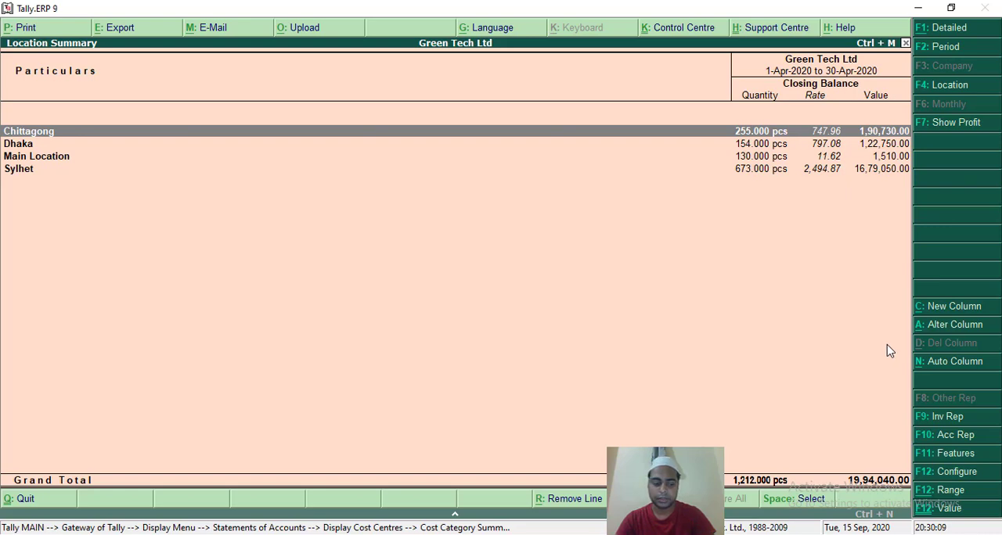
# Leave the Location Summary and cost centre reports, return to the Gateway of Tally, and decline quitting the program.
pyautogui.press('Escape')
pyautogui.press('Escape')
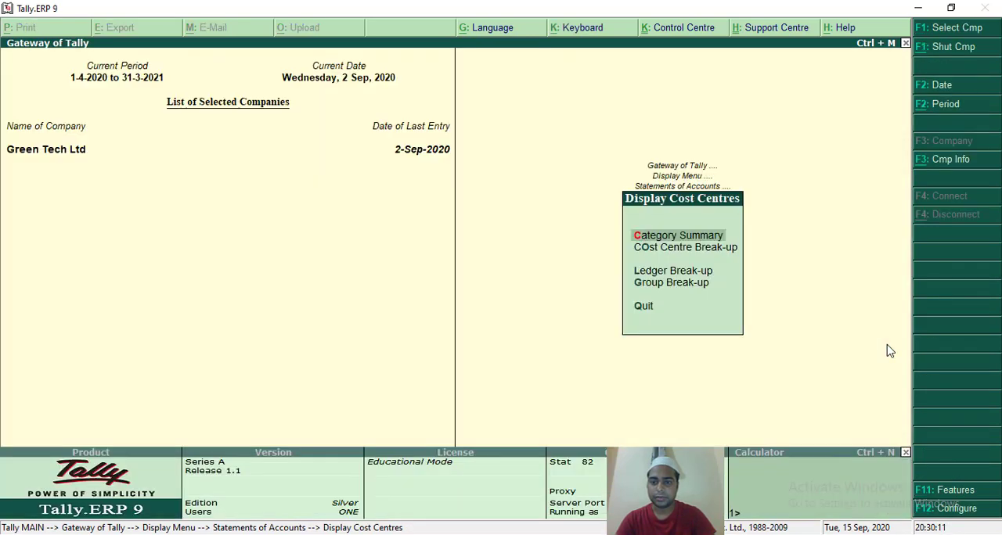
pyautogui.press('Escape')
pyautogui.press('Escape')
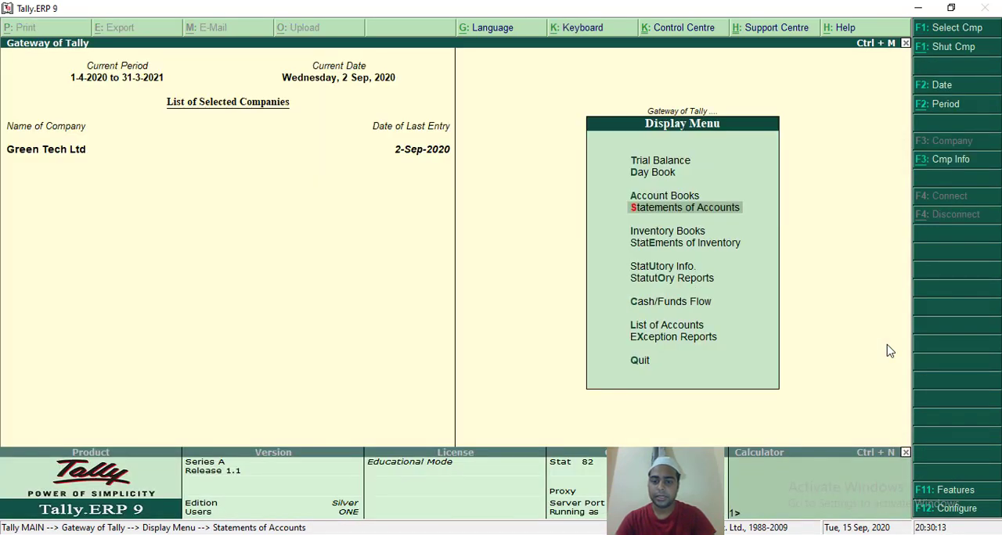
pyautogui.press('Escape')
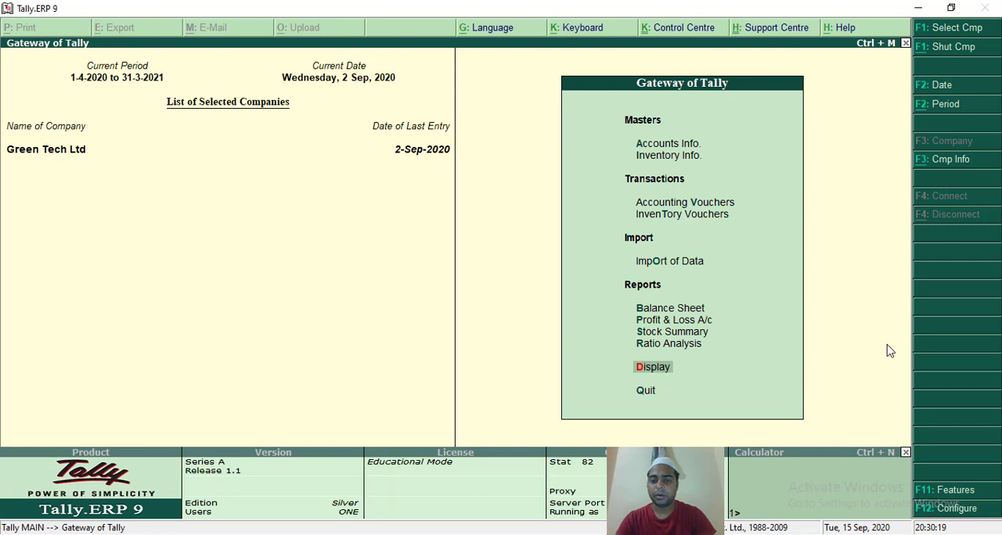
pyautogui.press('Escape')
pyautogui.press('n')
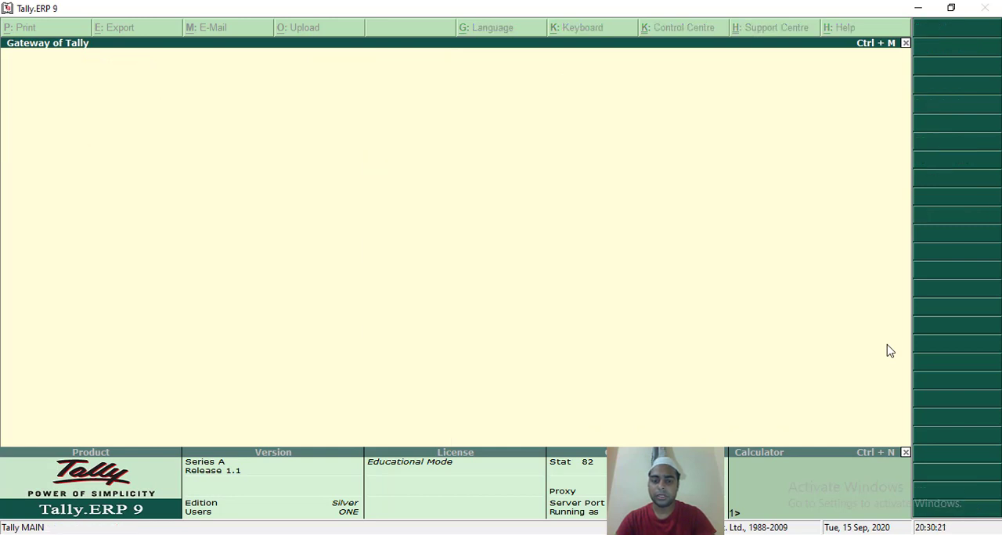